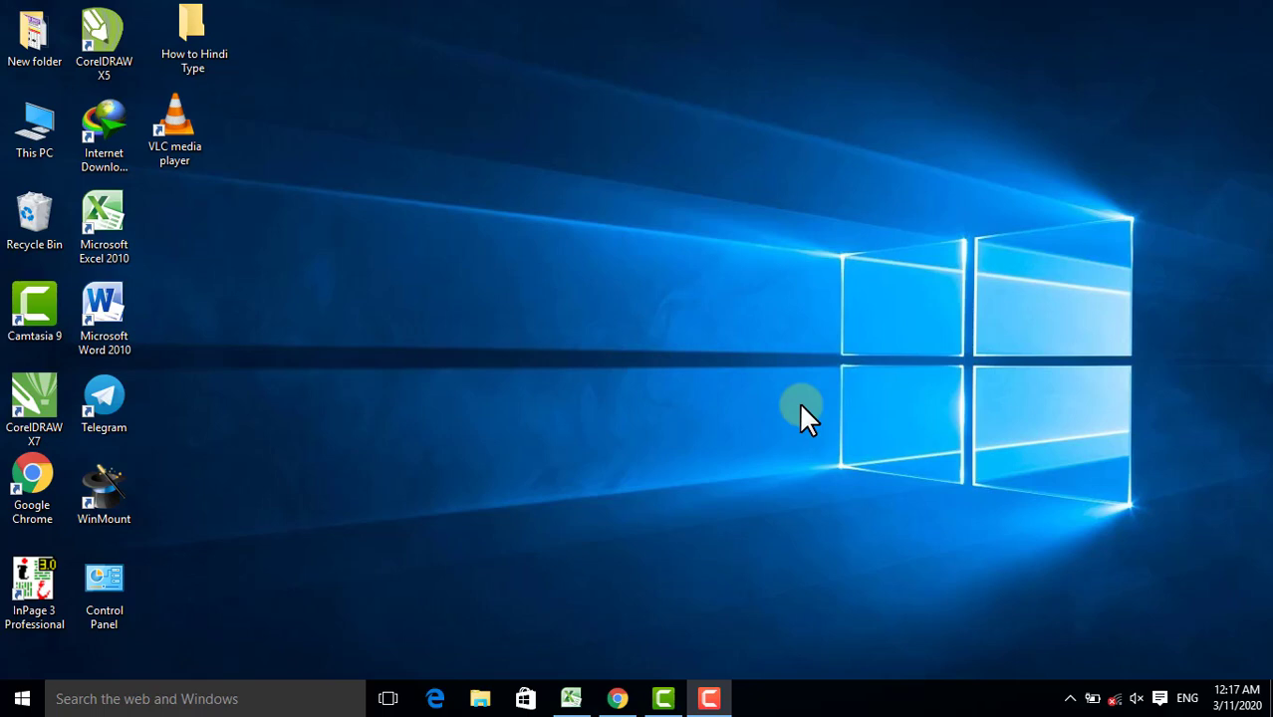
- Show the tutorial's YouTube channel in Chrome, then return to Number Format.xlsx
{"action": "left_click", "coordinate": [620, 699]}
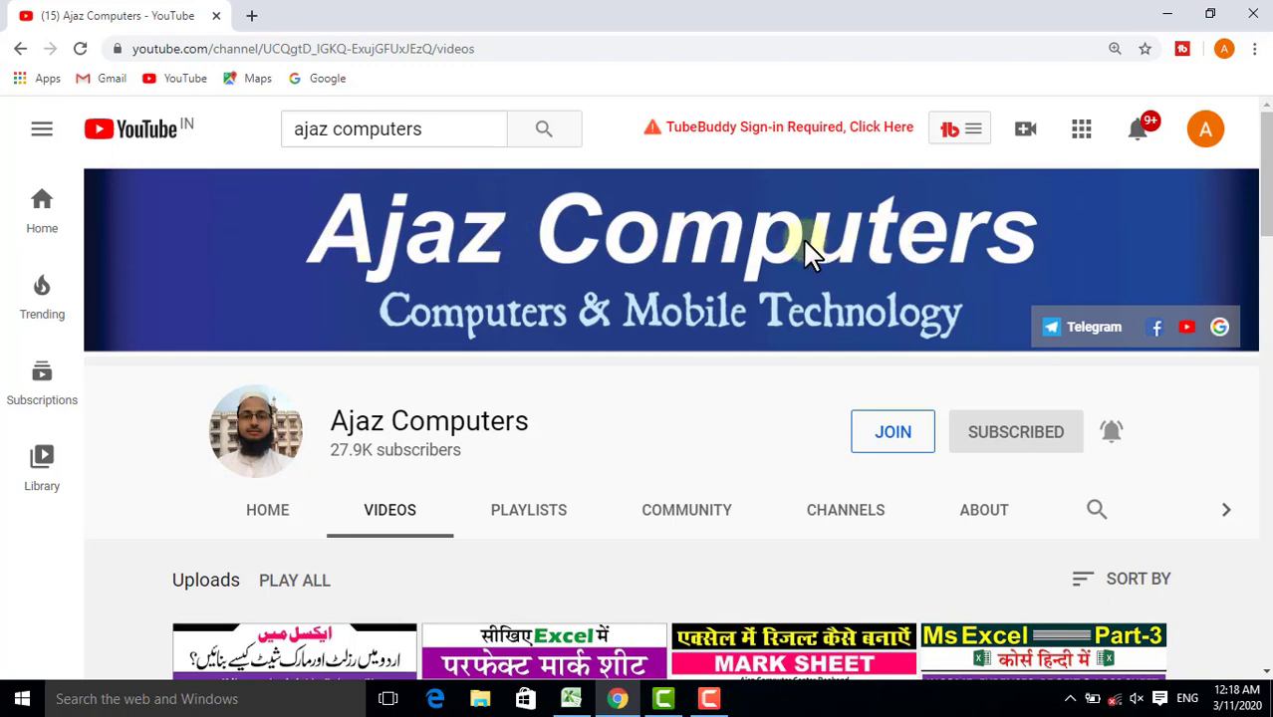
{"action": "left_click", "coordinate": [571, 699]}
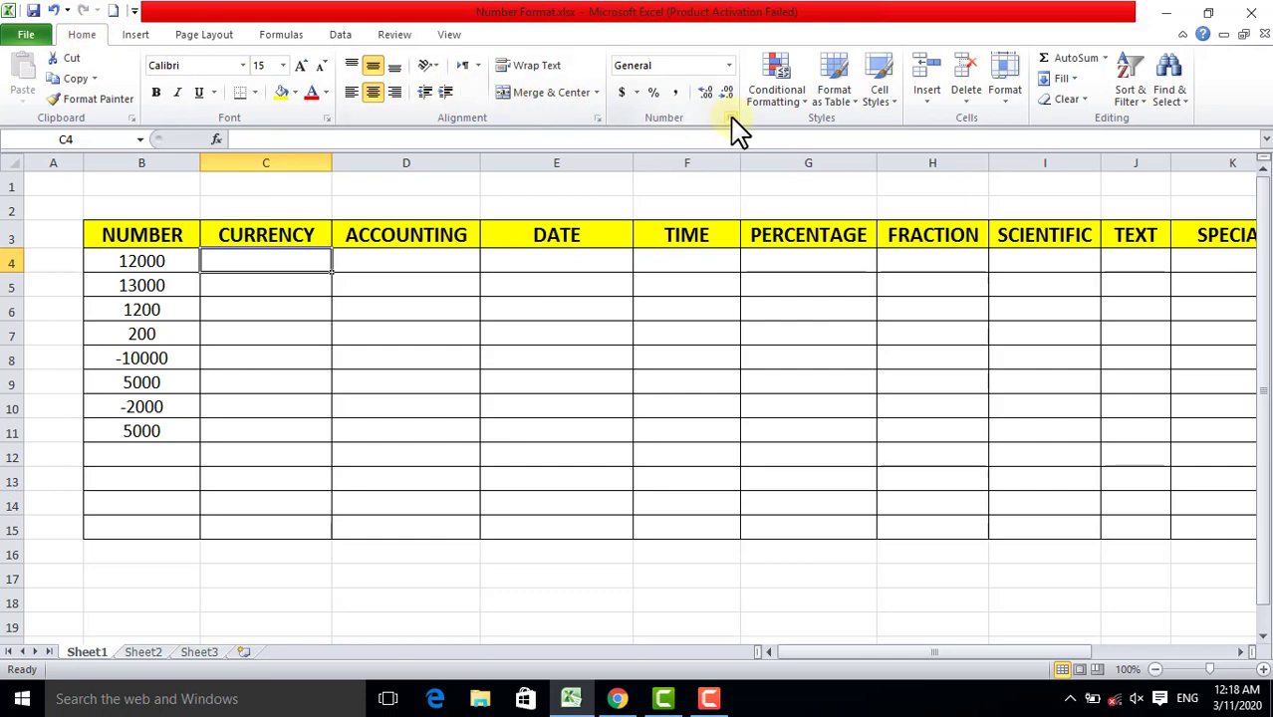
{"action": "key", "text": "Left"}
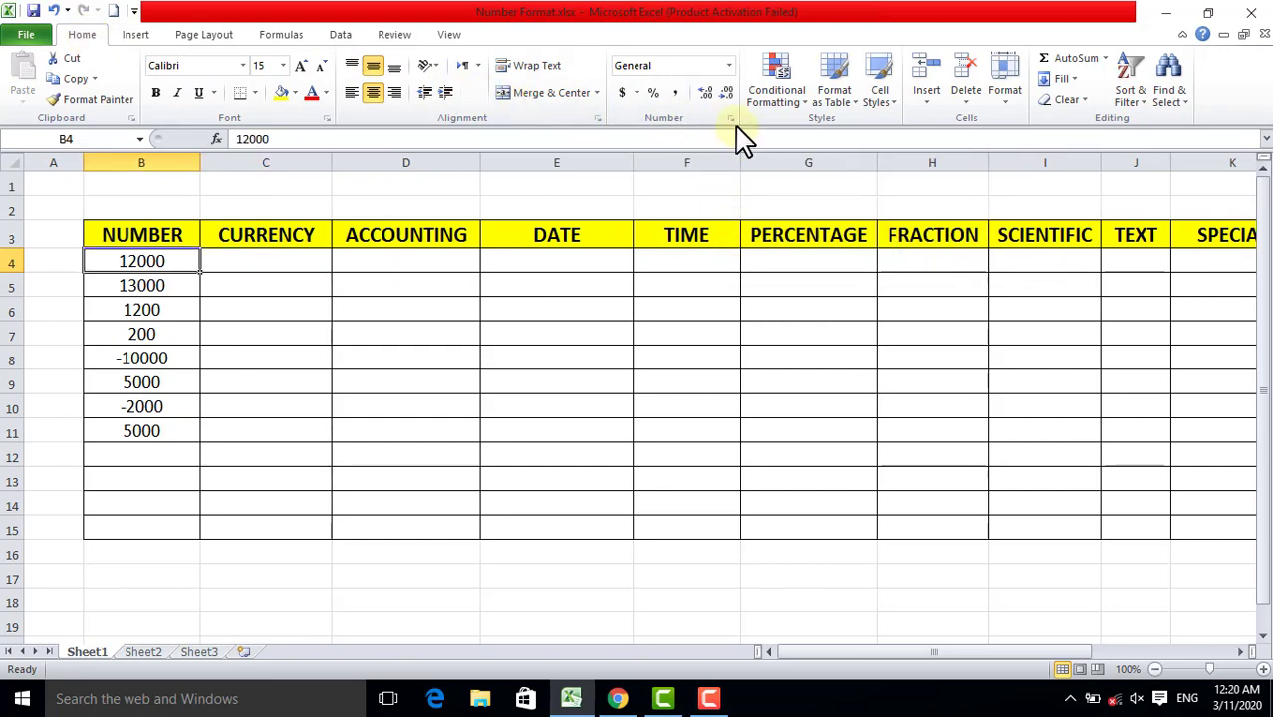
{"action": "left_click", "coordinate": [729, 119]}
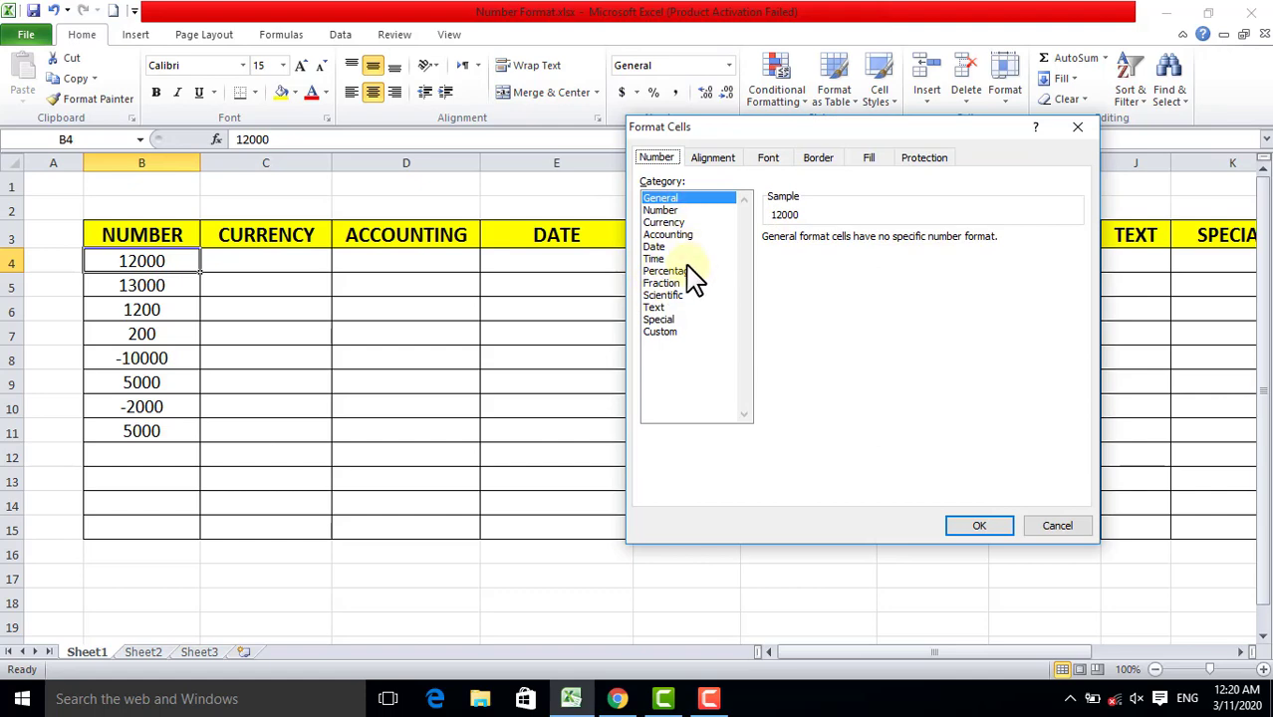
{"action": "left_click", "coordinate": [1078, 127]}
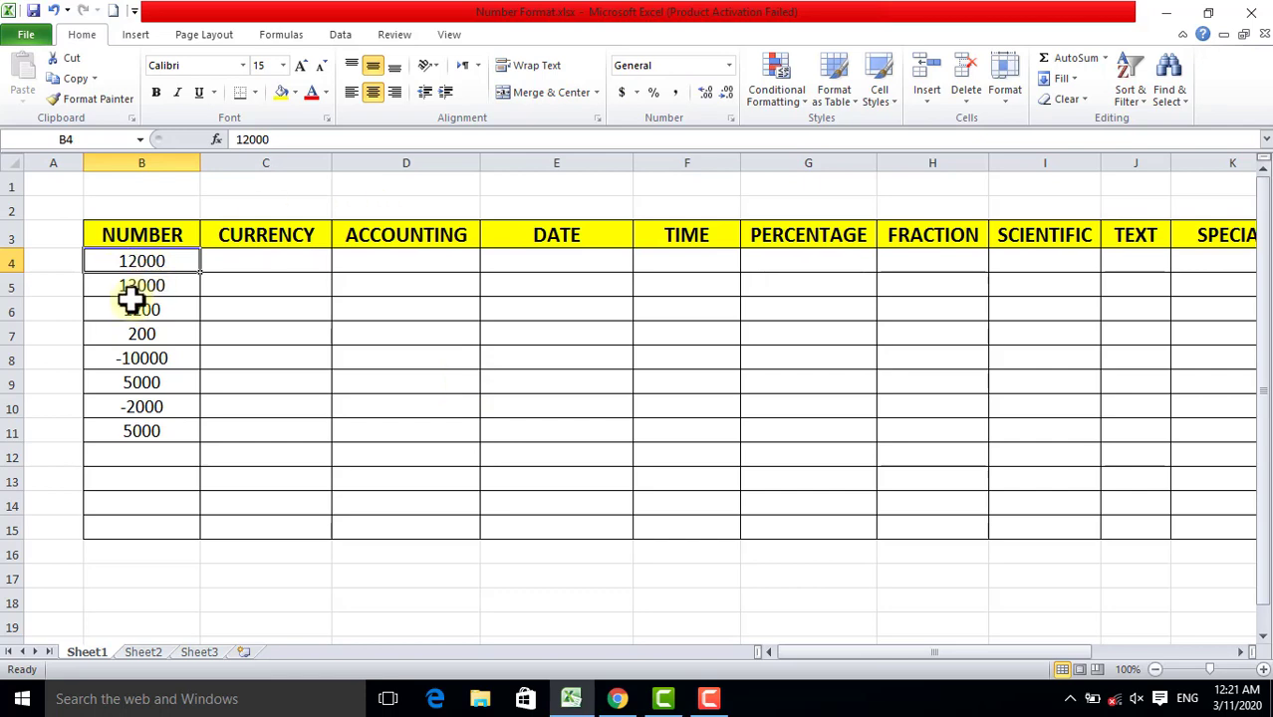
{"action": "double_click", "coordinate": [117, 261]}
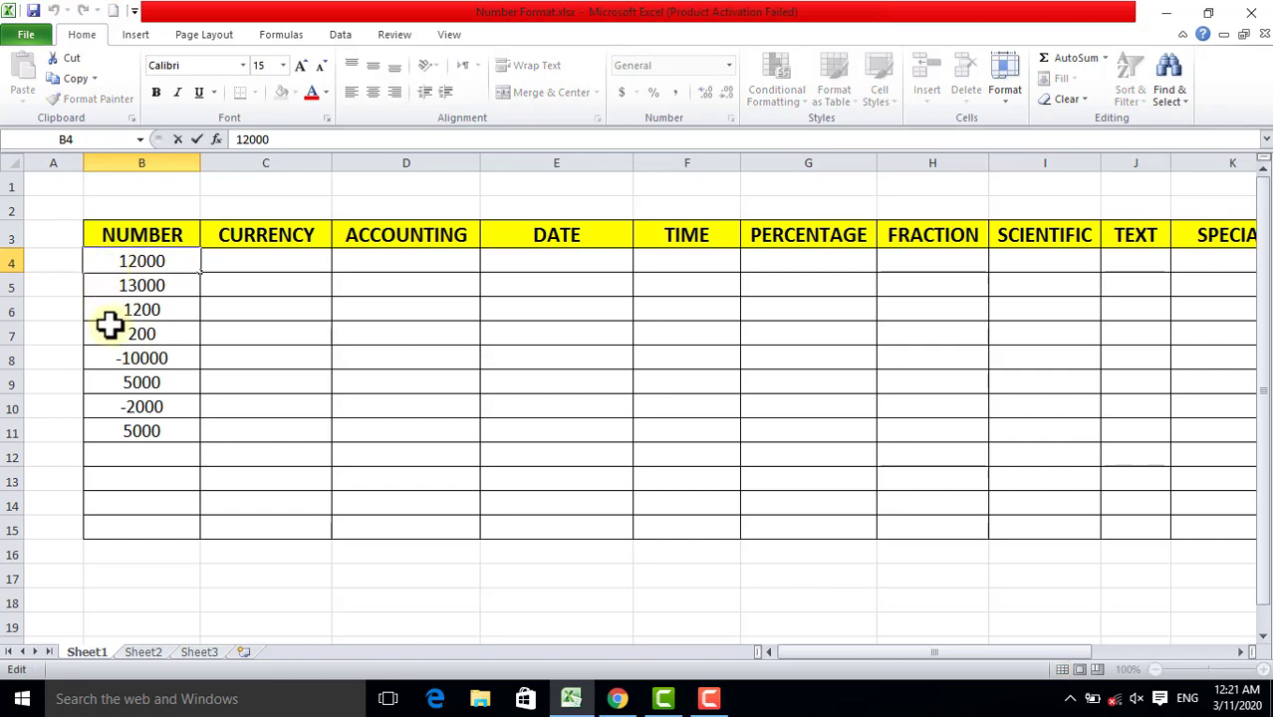
{"action": "left_click", "coordinate": [141, 333]}
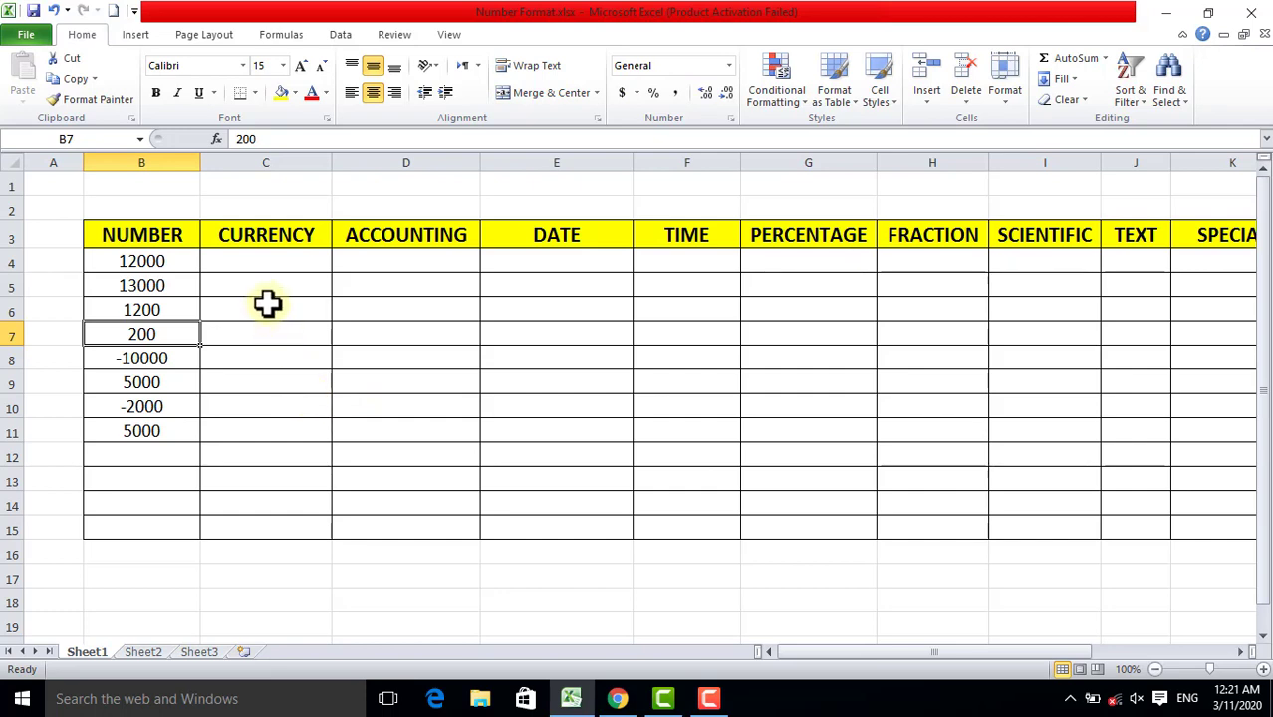
{"action": "left_click", "coordinate": [279, 263]}
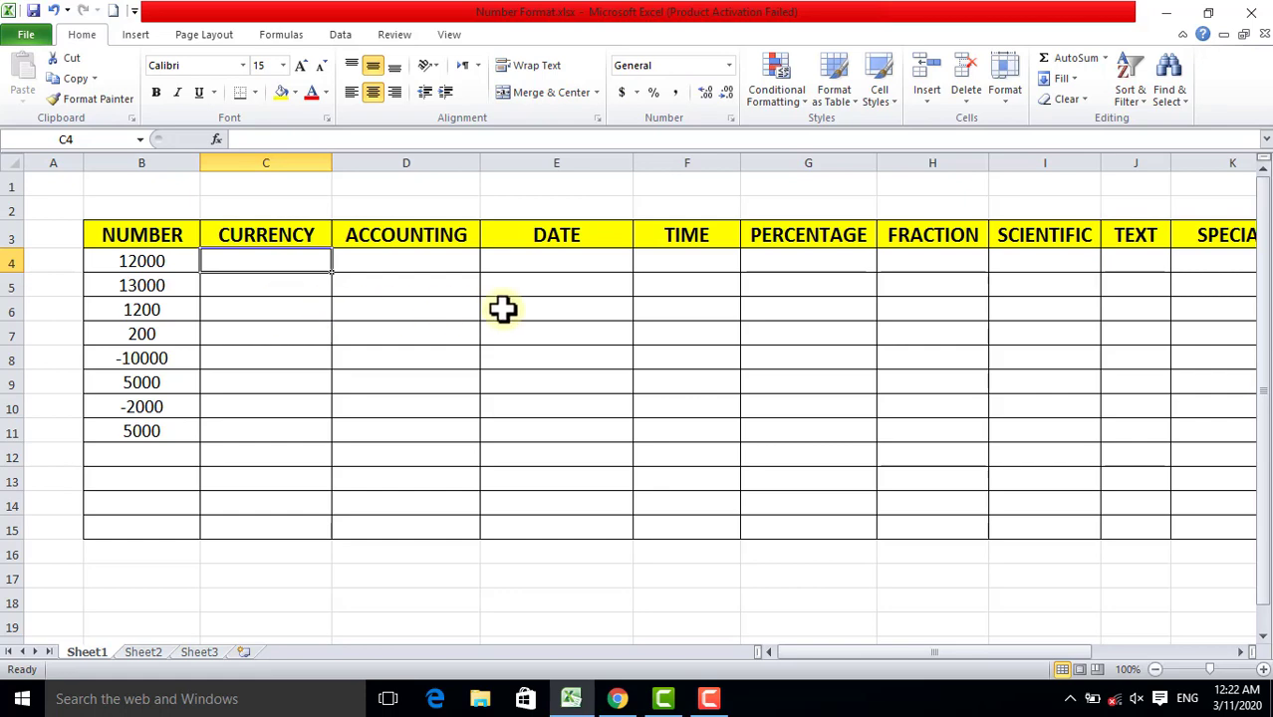
- Open Format Cells and close it unchanged, then bring the YouTube channel page forward
{"action": "left_click", "coordinate": [731, 120]}
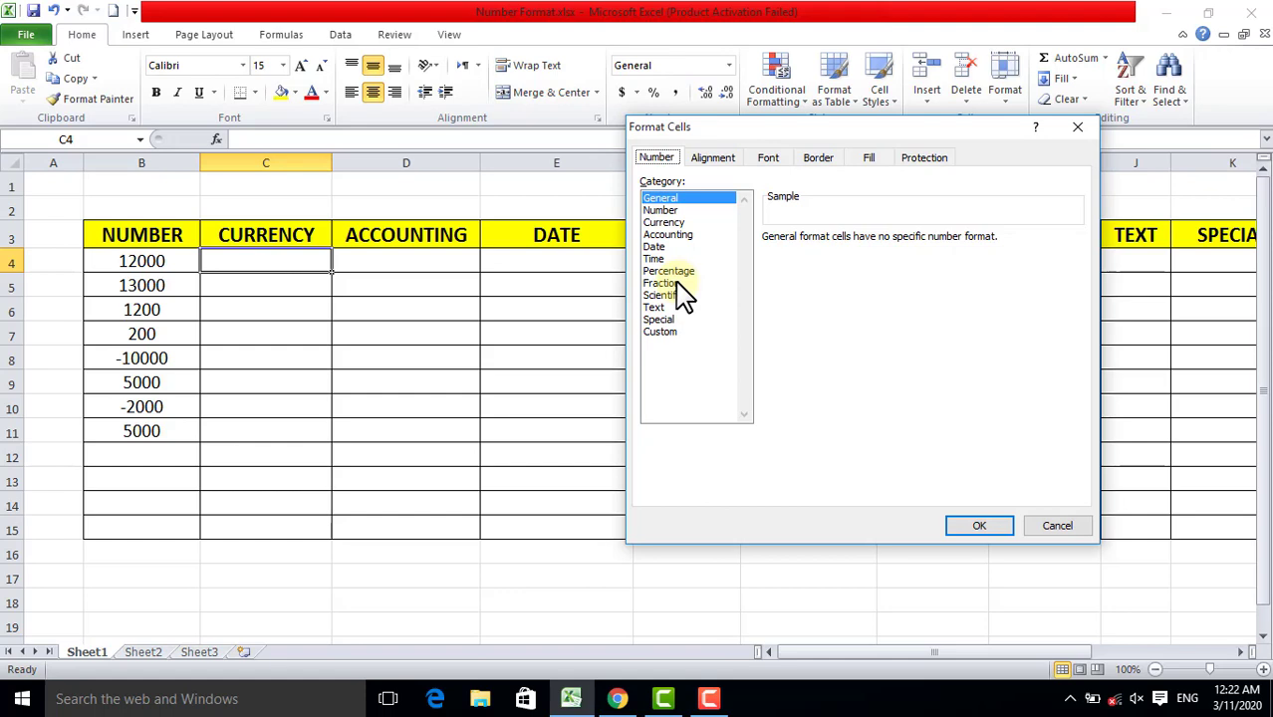
{"action": "left_click", "coordinate": [1077, 128]}
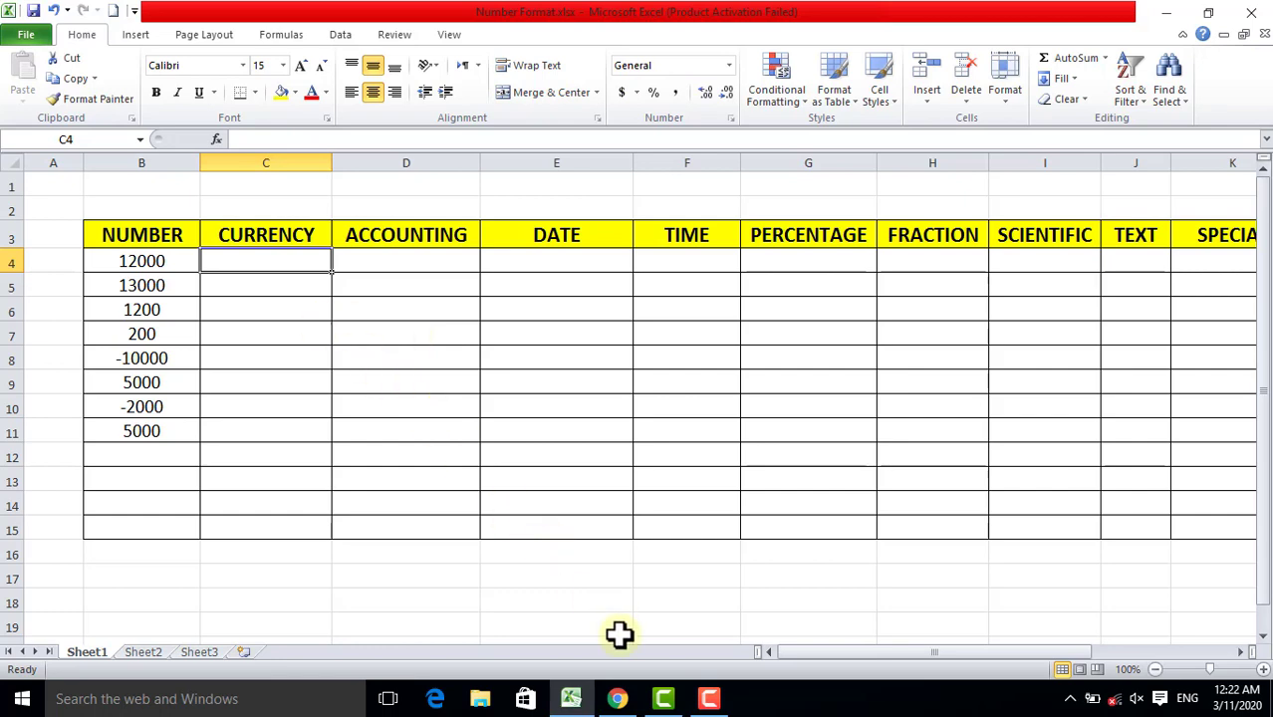
{"action": "left_click", "coordinate": [618, 698]}
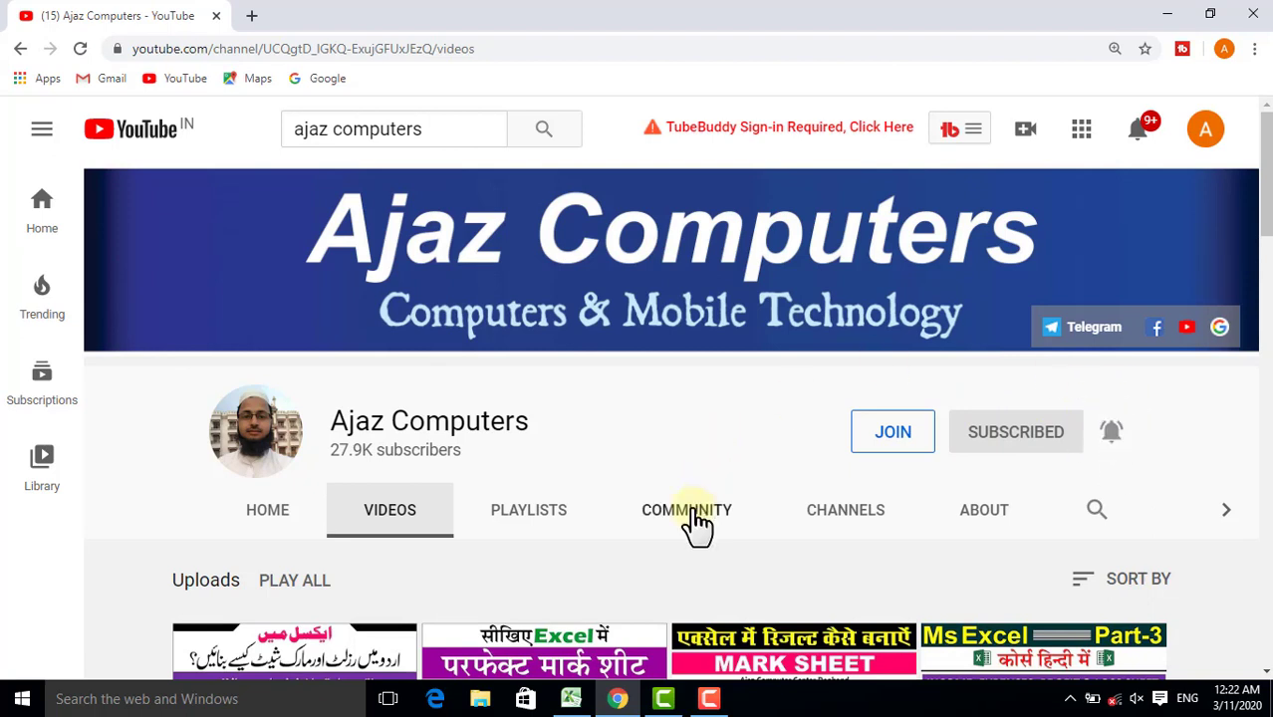
- Back in Number Format.xlsx, try selections in the NUMBER column, ending with B4:B6
{"action": "left_click", "coordinate": [571, 700]}
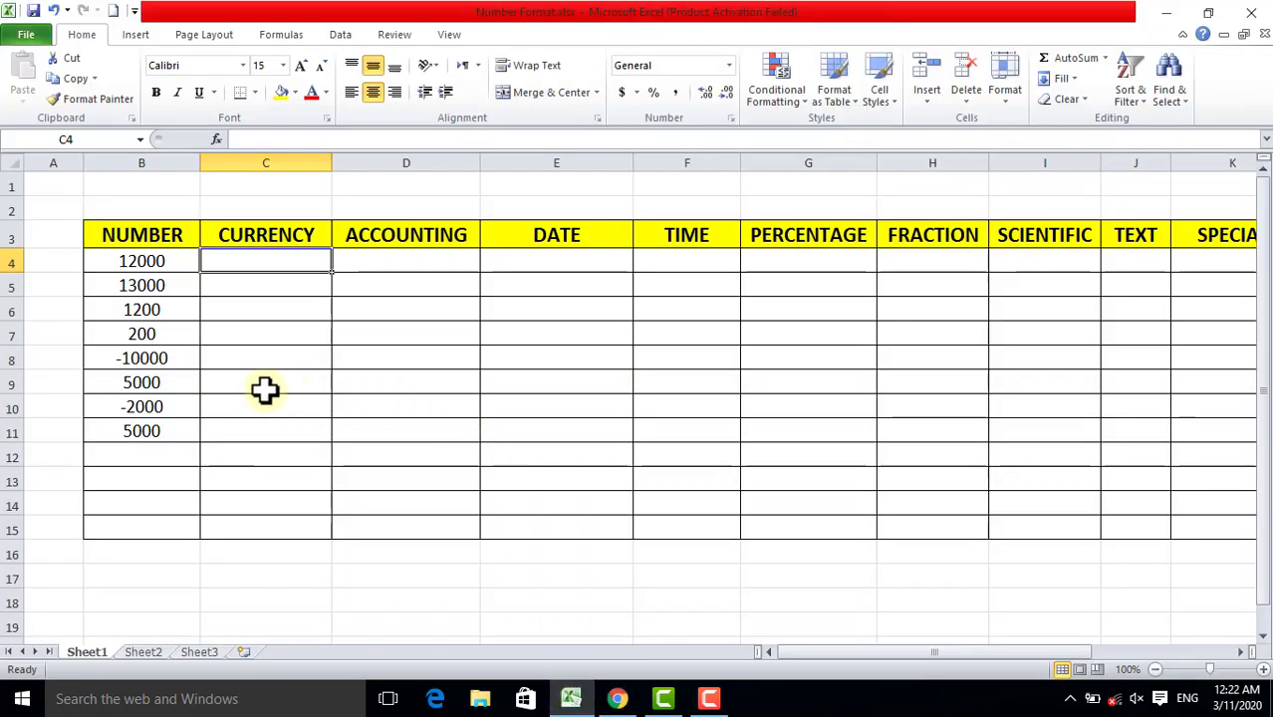
{"action": "double_click", "coordinate": [137, 260]}
{"action": "left_click", "coordinate": [139, 354]}
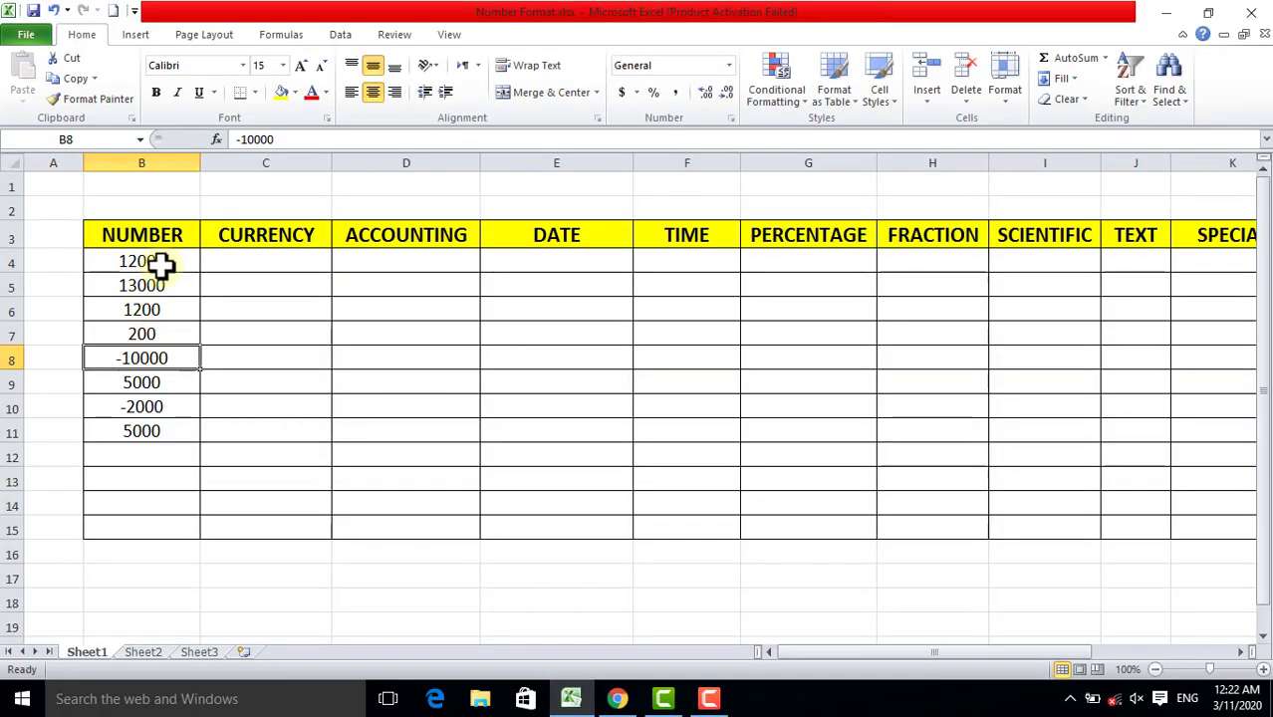
{"action": "left_click_drag", "start_coordinate": [159, 262], "coordinate": [150, 416]}
{"action": "left_click", "coordinate": [127, 336]}
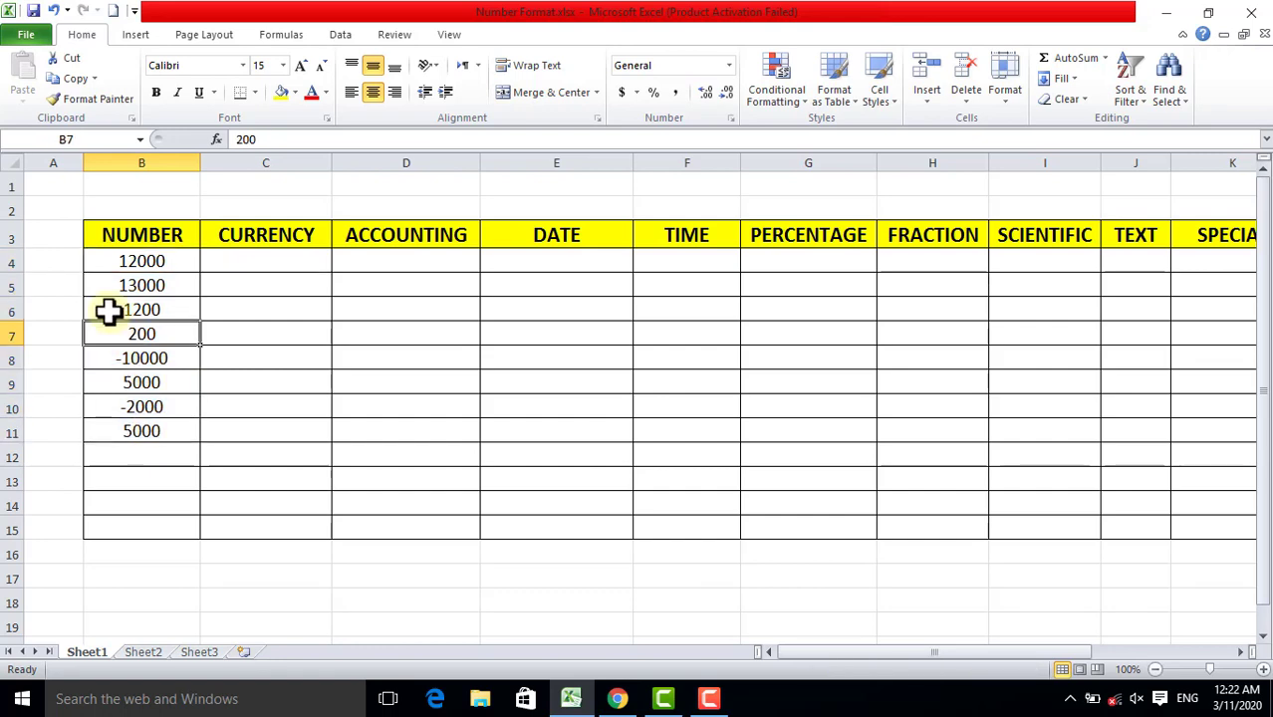
{"action": "left_click", "coordinate": [147, 261]}
{"action": "left_click", "coordinate": [131, 307]}
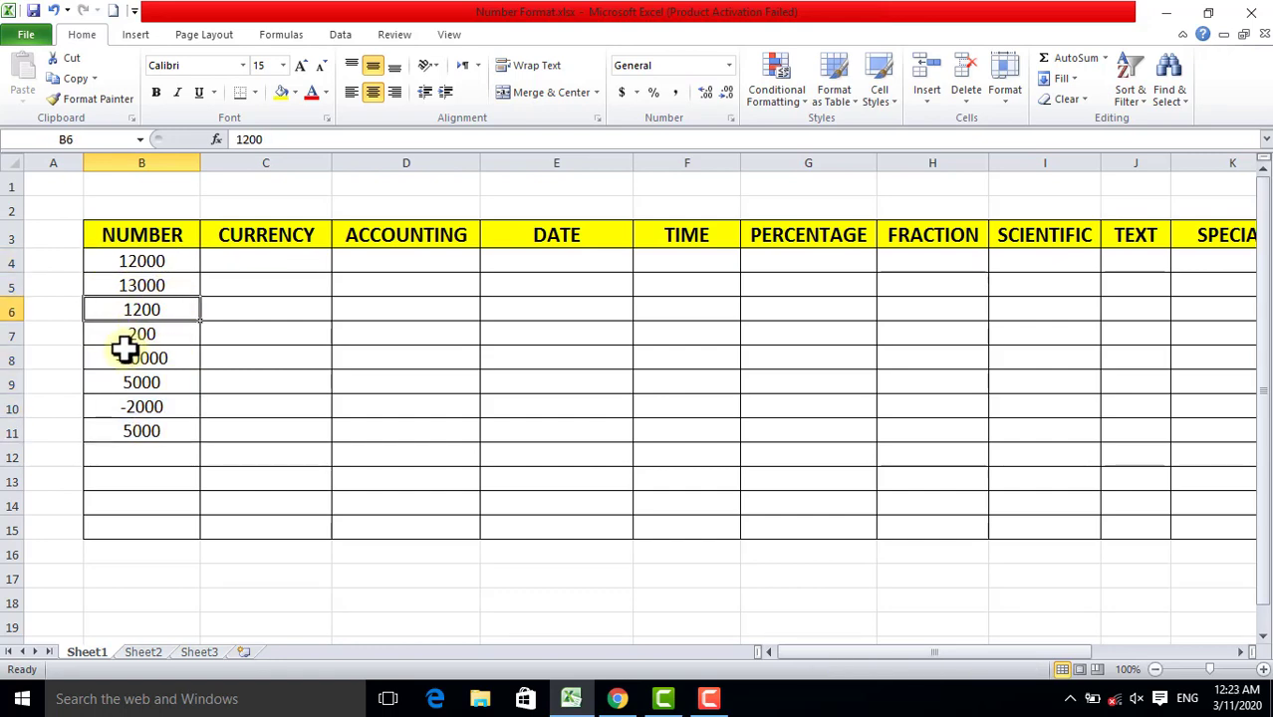
{"action": "left_click_drag", "start_coordinate": [136, 263], "coordinate": [132, 312]}
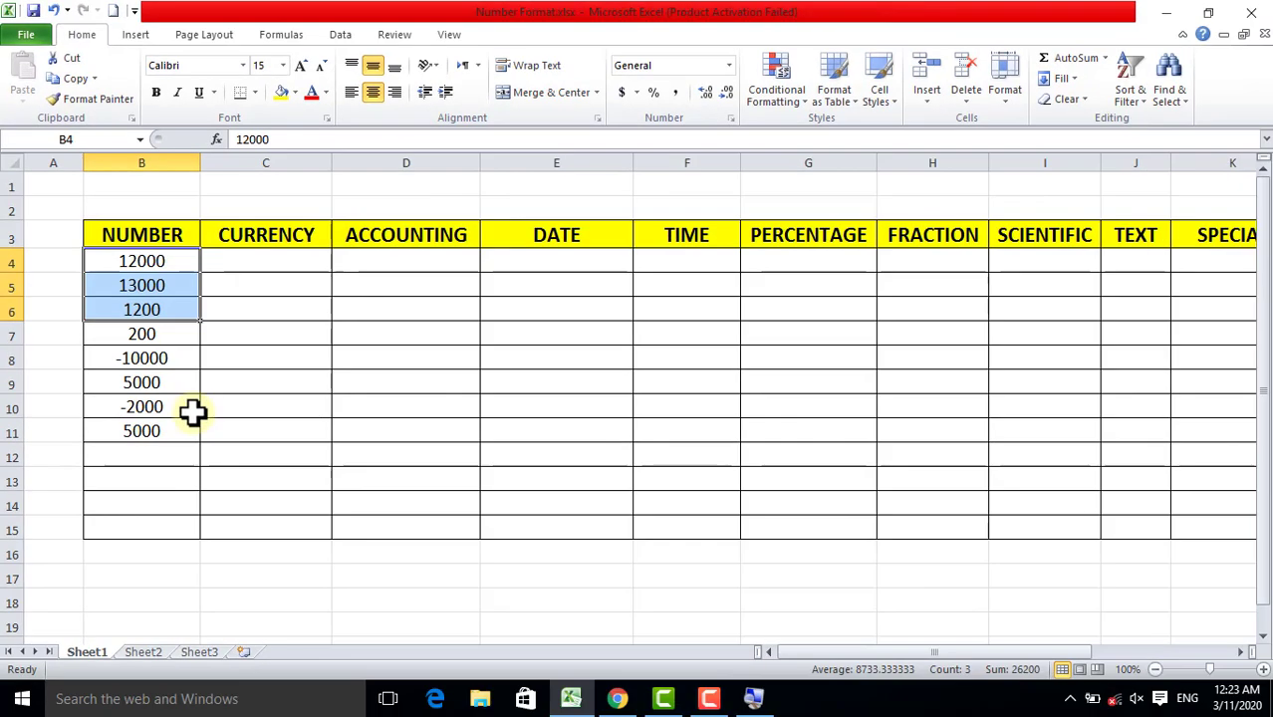
- Select NUMBER values B4:B11 and preview the Number Format list and Format Cells dialog
{"action": "left_click", "coordinate": [165, 404]}
{"action": "left_click_drag", "start_coordinate": [152, 260], "coordinate": [141, 422]}
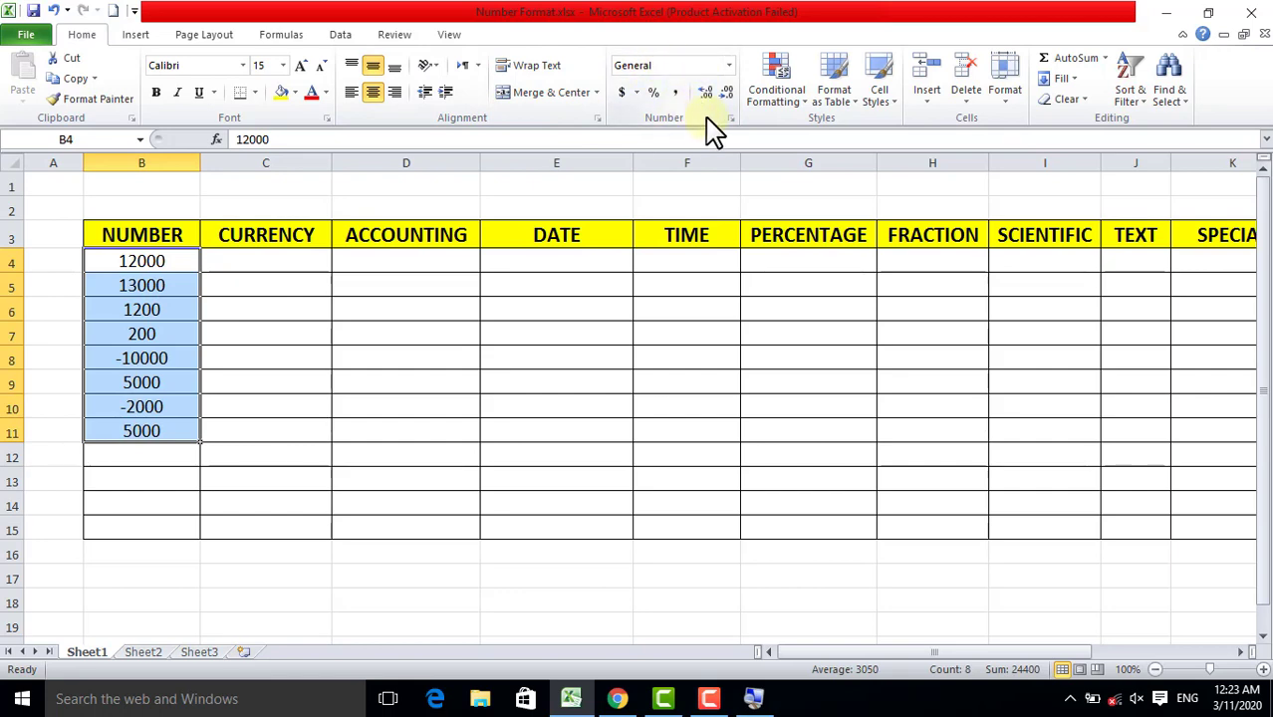
{"action": "left_click", "coordinate": [729, 66]}
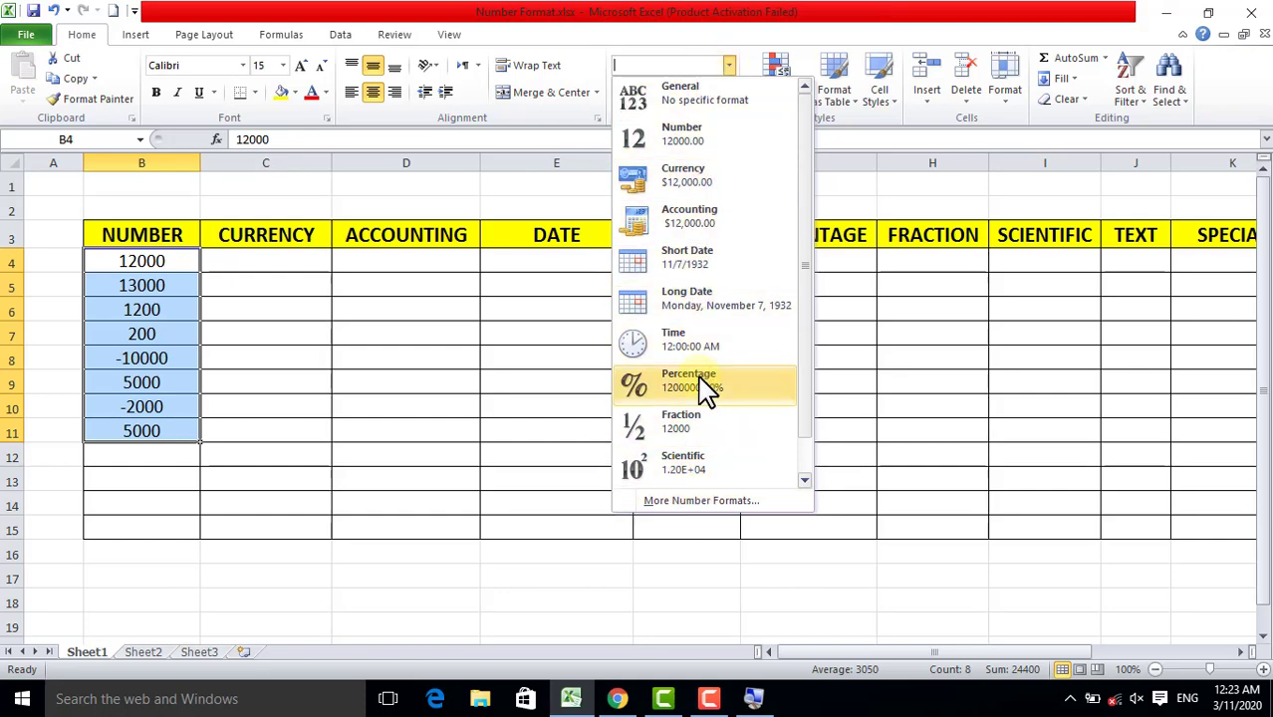
{"action": "left_click", "coordinate": [685, 501]}
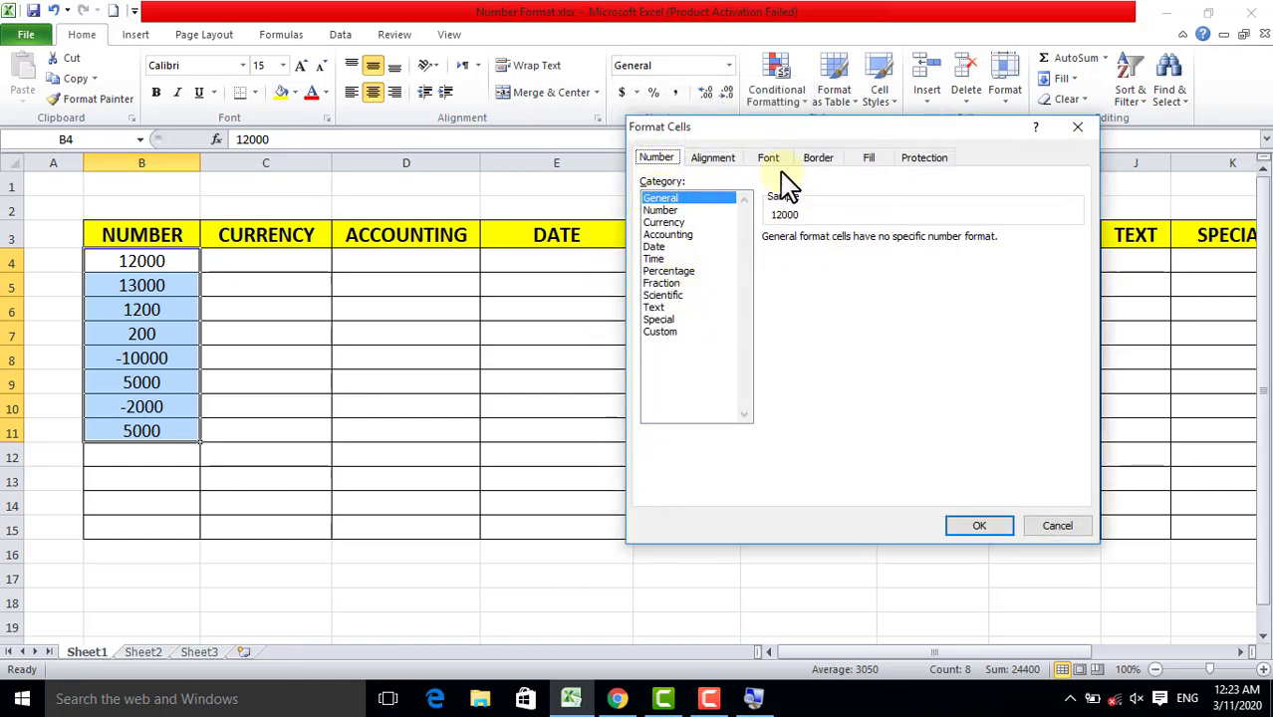
{"action": "left_click", "coordinate": [1077, 127]}
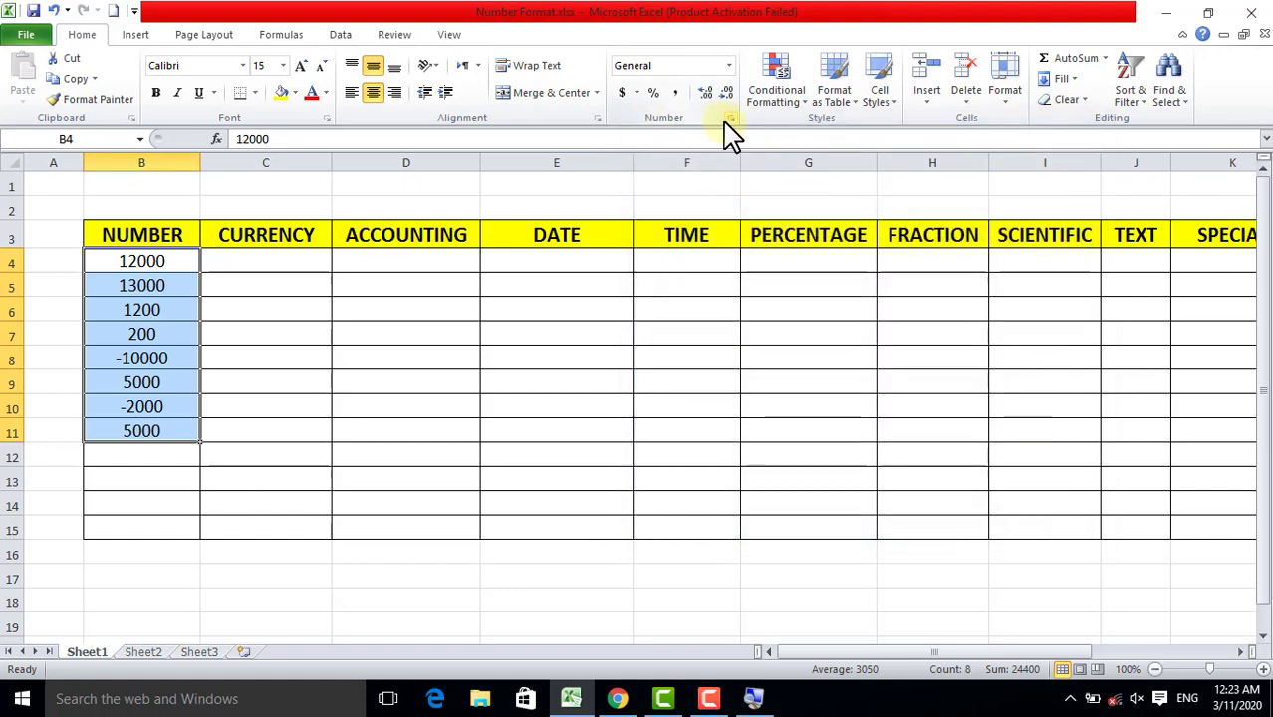
{"action": "left_click", "coordinate": [731, 120]}
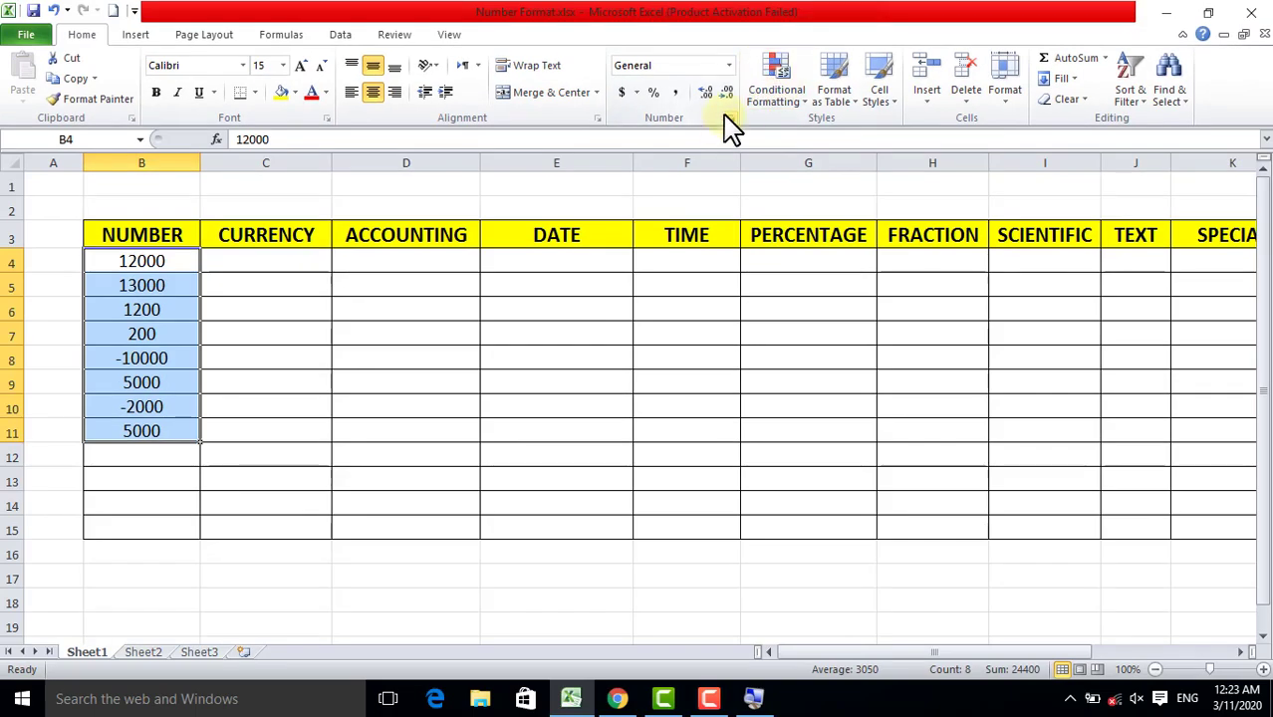
- Format B4:B11 as Number with 2 decimal places, e.g. 12000.00 and -10000.00
{"action": "left_click", "coordinate": [730, 121]}
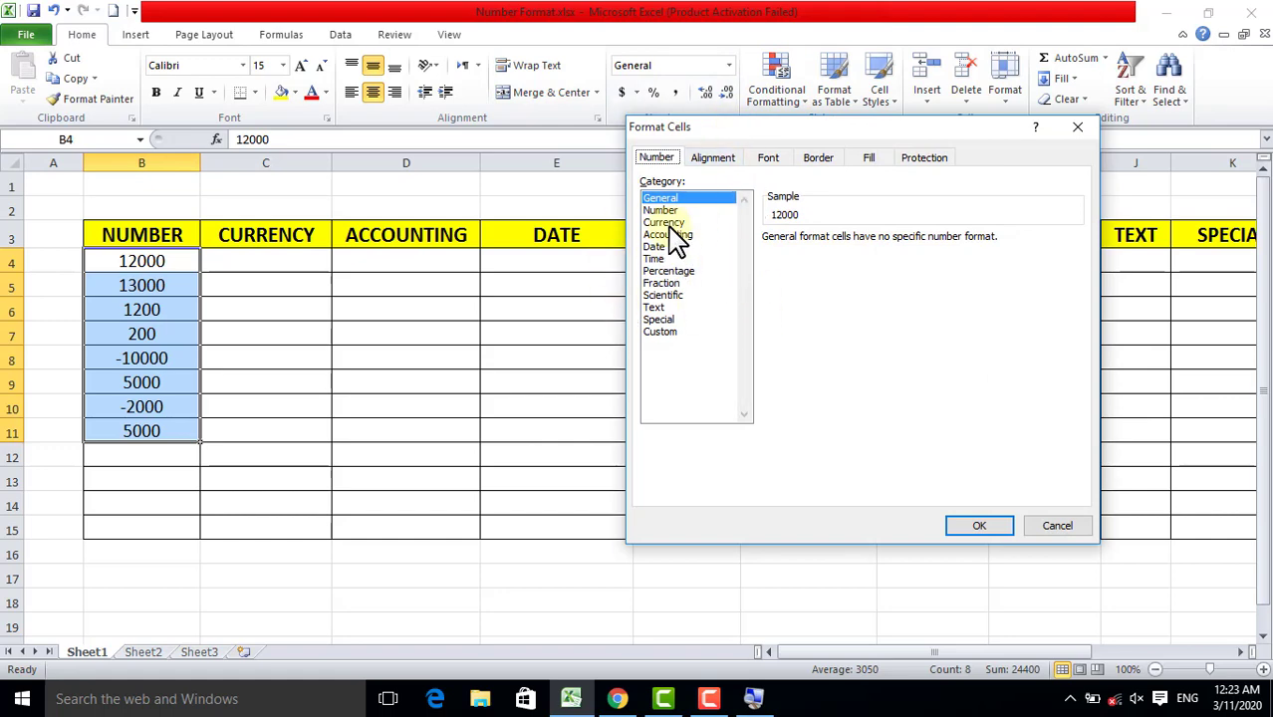
{"action": "left_click_drag", "start_coordinate": [738, 127], "coordinate": [538, 166]}
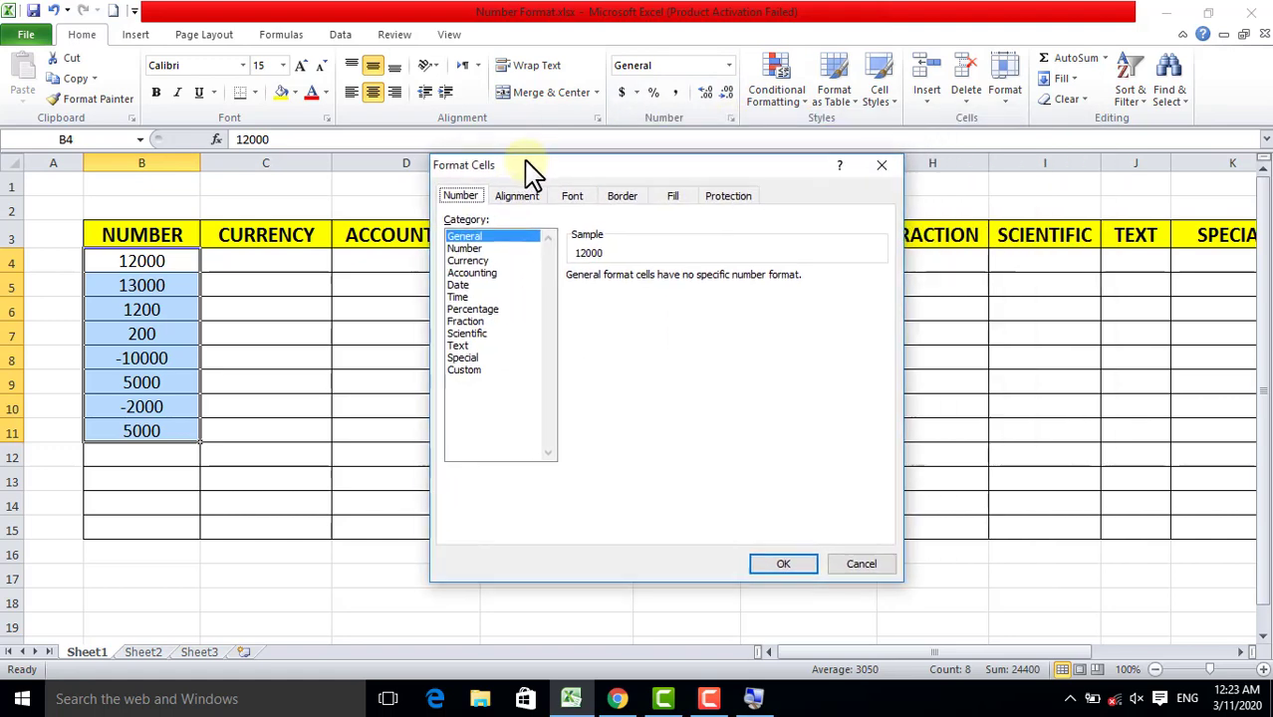
{"action": "left_click", "coordinate": [460, 249]}
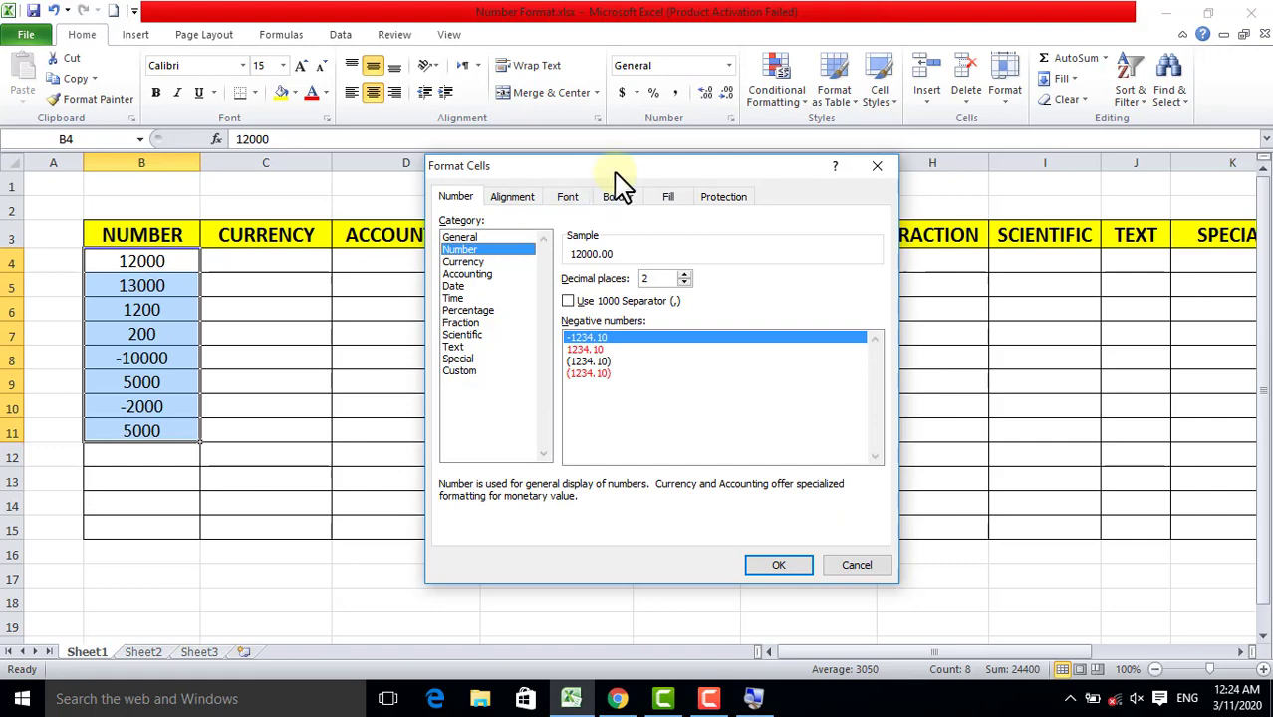
{"action": "left_click_drag", "start_coordinate": [616, 167], "coordinate": [546, 160]}
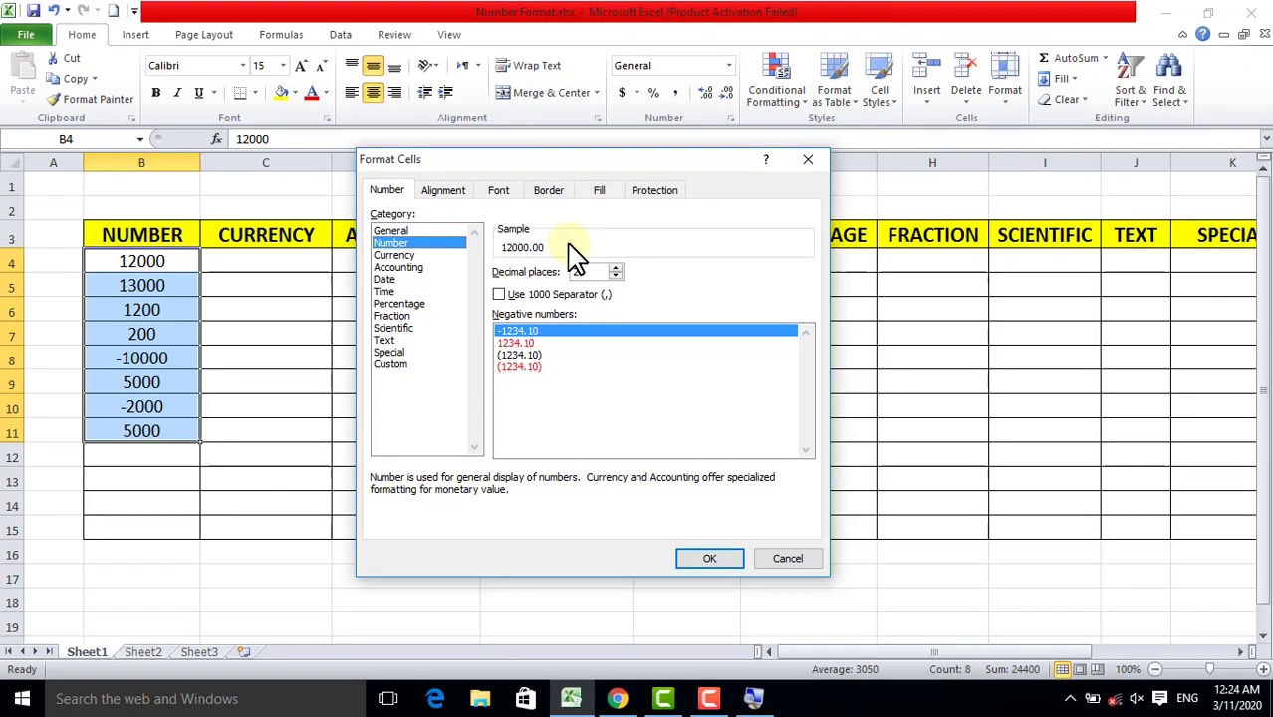
{"action": "left_click", "coordinate": [616, 276]}
{"action": "left_click", "coordinate": [616, 269]}
{"action": "left_click", "coordinate": [616, 276]}
{"action": "left_click", "coordinate": [615, 276]}
{"action": "left_click", "coordinate": [613, 267]}
{"action": "left_click", "coordinate": [615, 267]}
{"action": "left_click", "coordinate": [707, 560]}
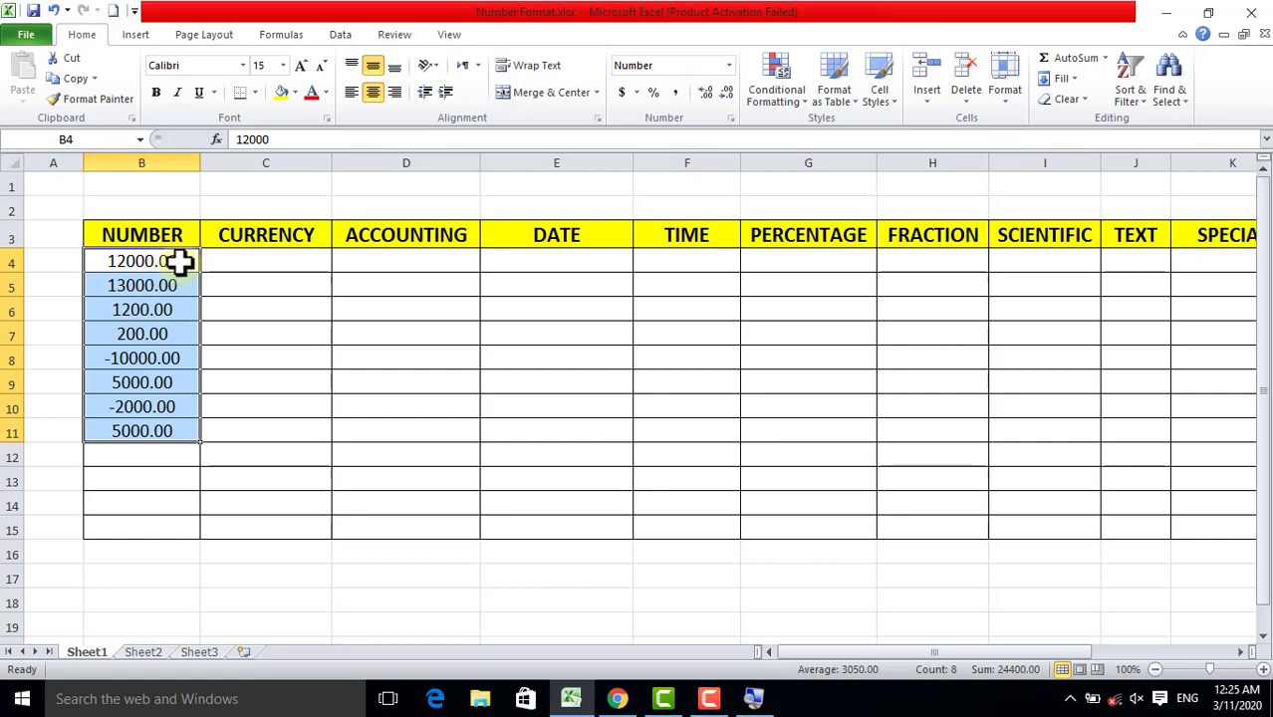
- Reduce the NUMBER values' format to 1 decimal place
{"action": "left_click", "coordinate": [731, 118]}
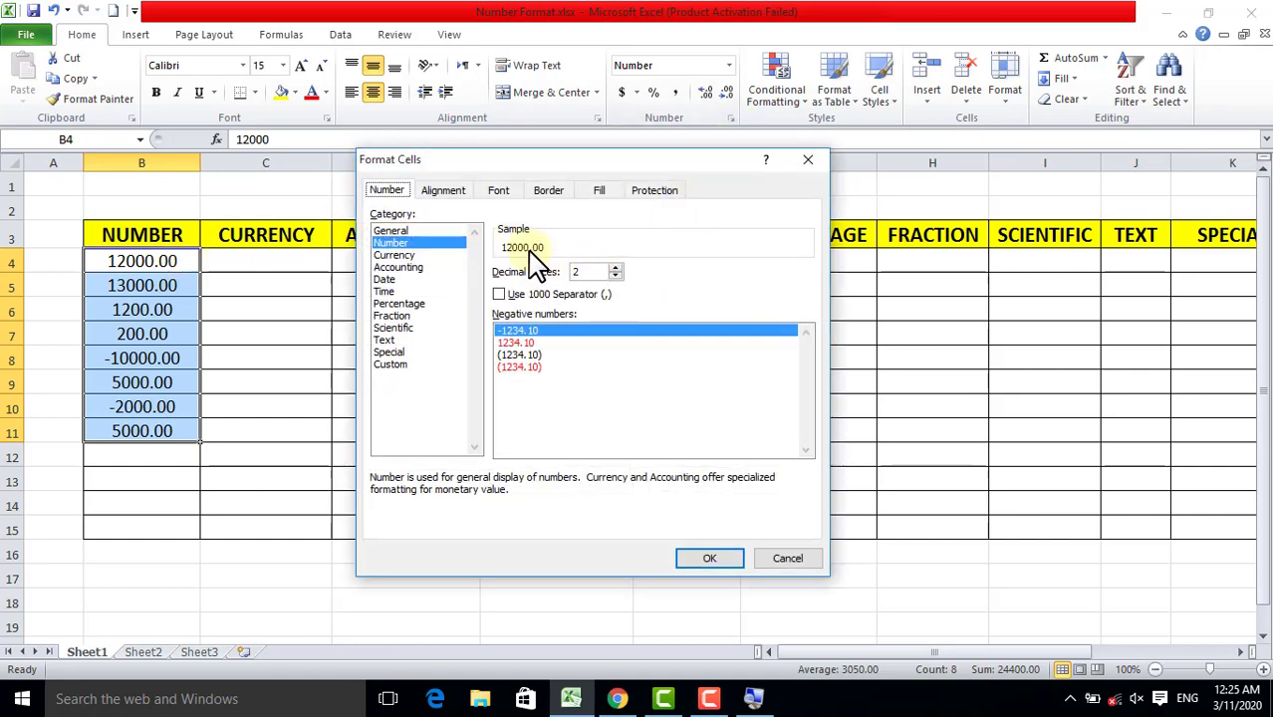
{"action": "left_click", "coordinate": [615, 277]}
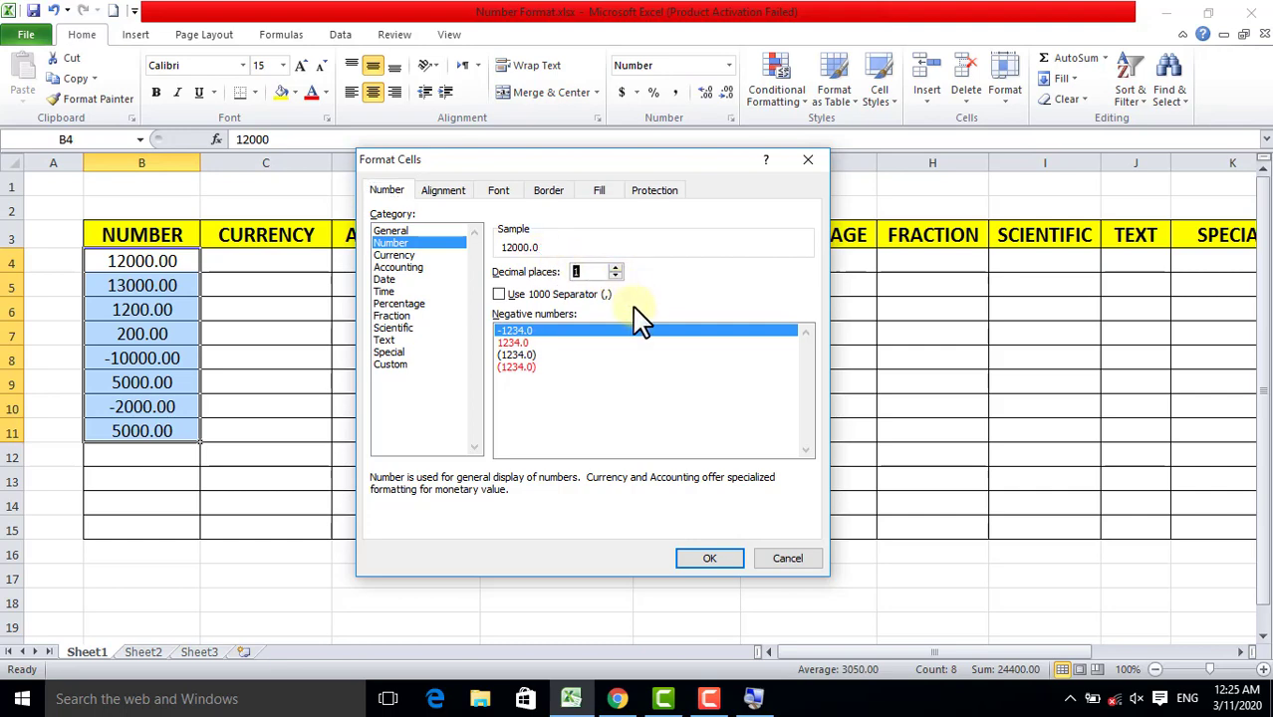
{"action": "left_click", "coordinate": [705, 559]}
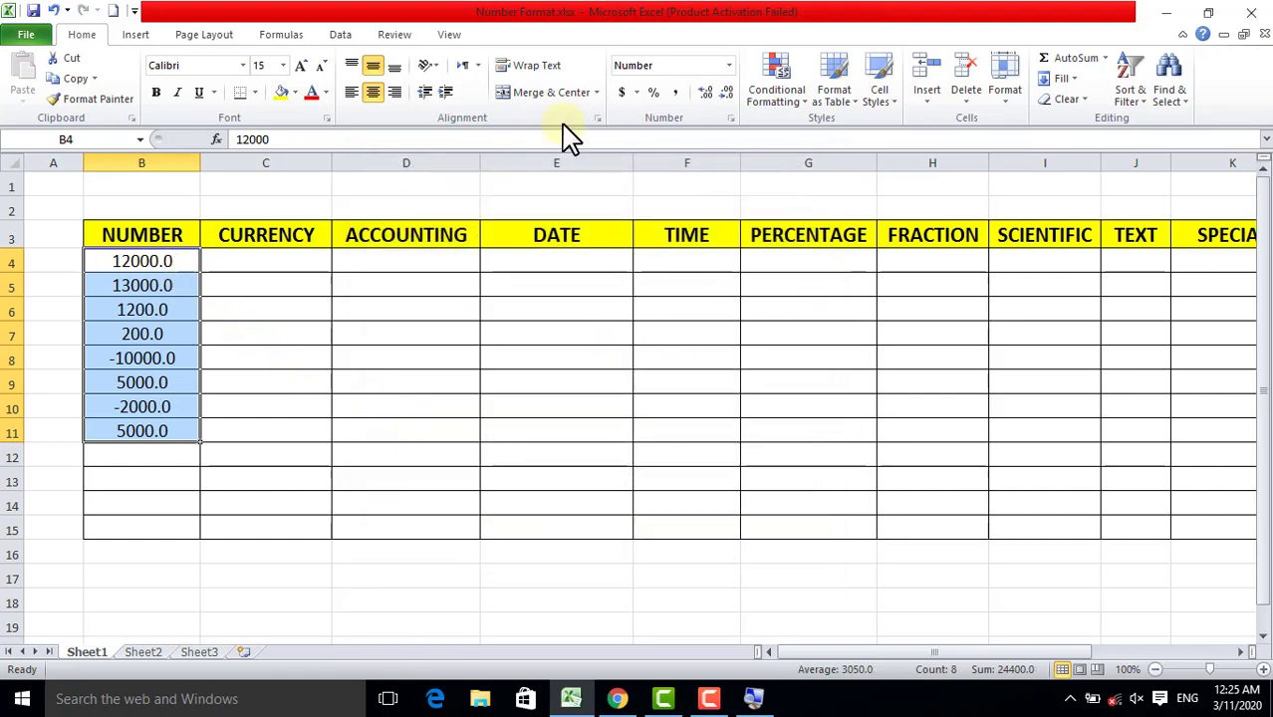
- Add the 1000 separator so values show like 12,000.0
{"action": "left_click", "coordinate": [730, 119]}
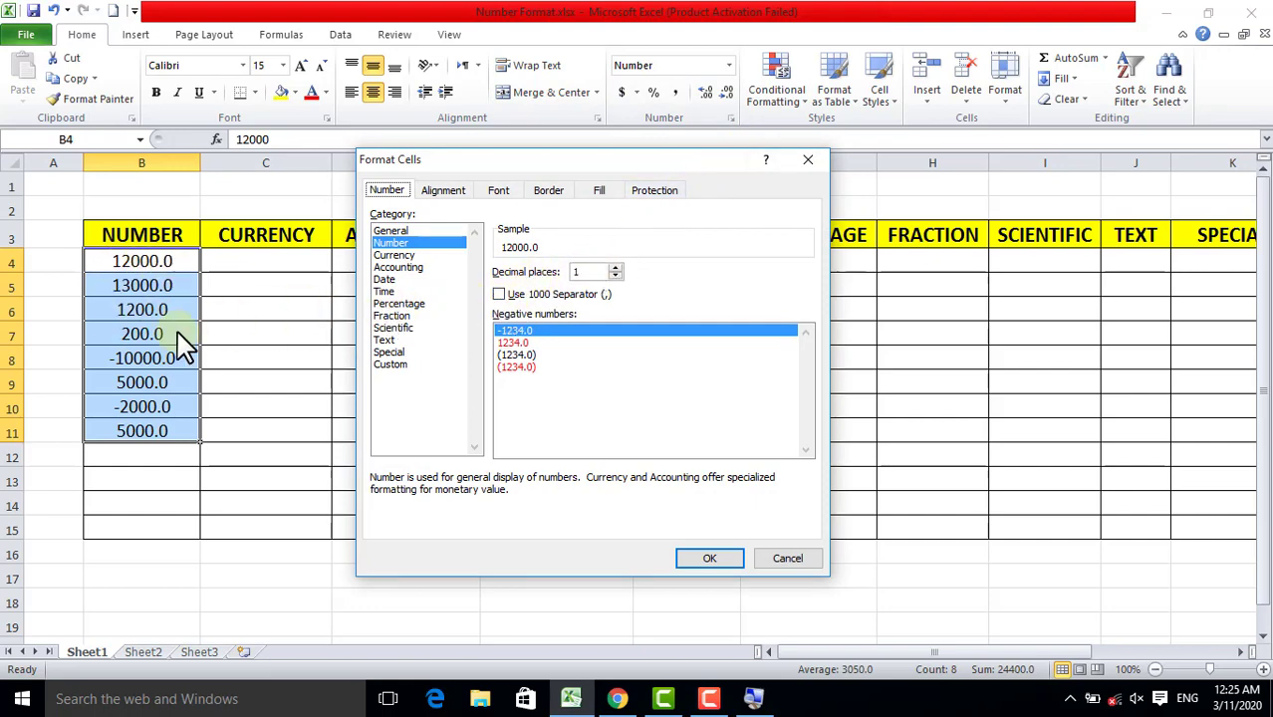
{"action": "left_click", "coordinate": [499, 295]}
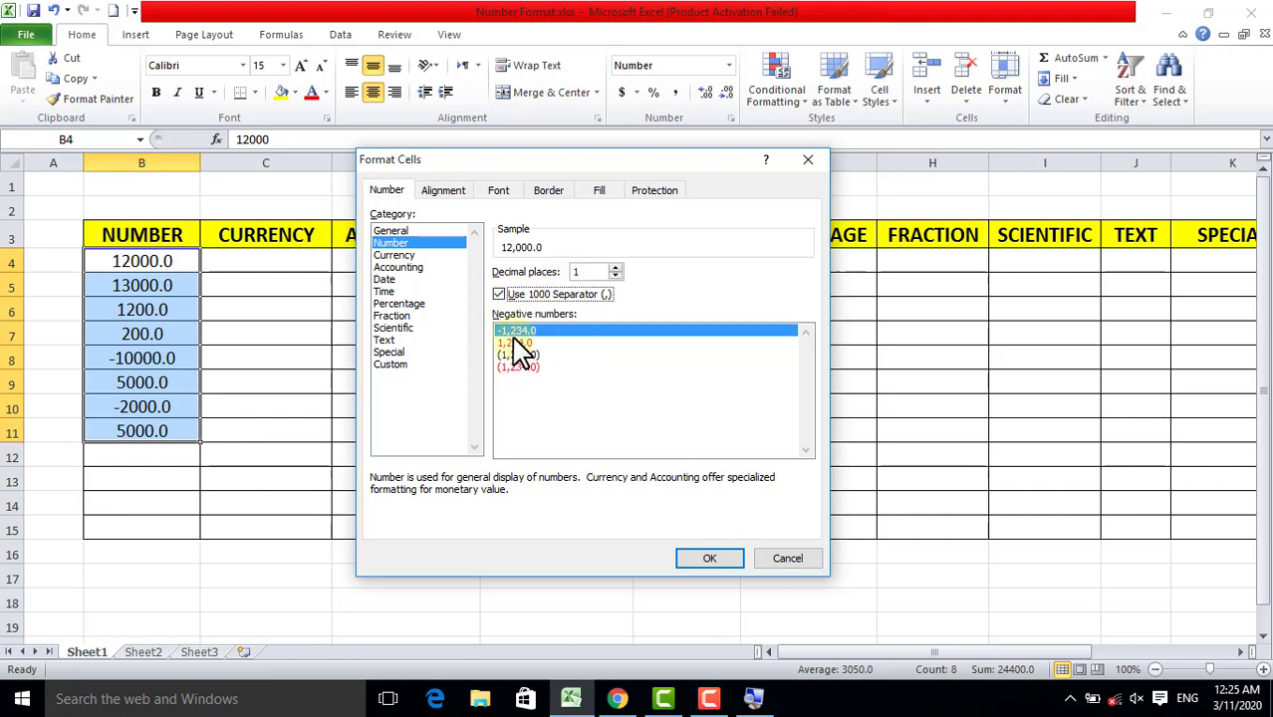
{"action": "left_click", "coordinate": [707, 560]}
{"action": "left_click", "coordinate": [708, 560]}
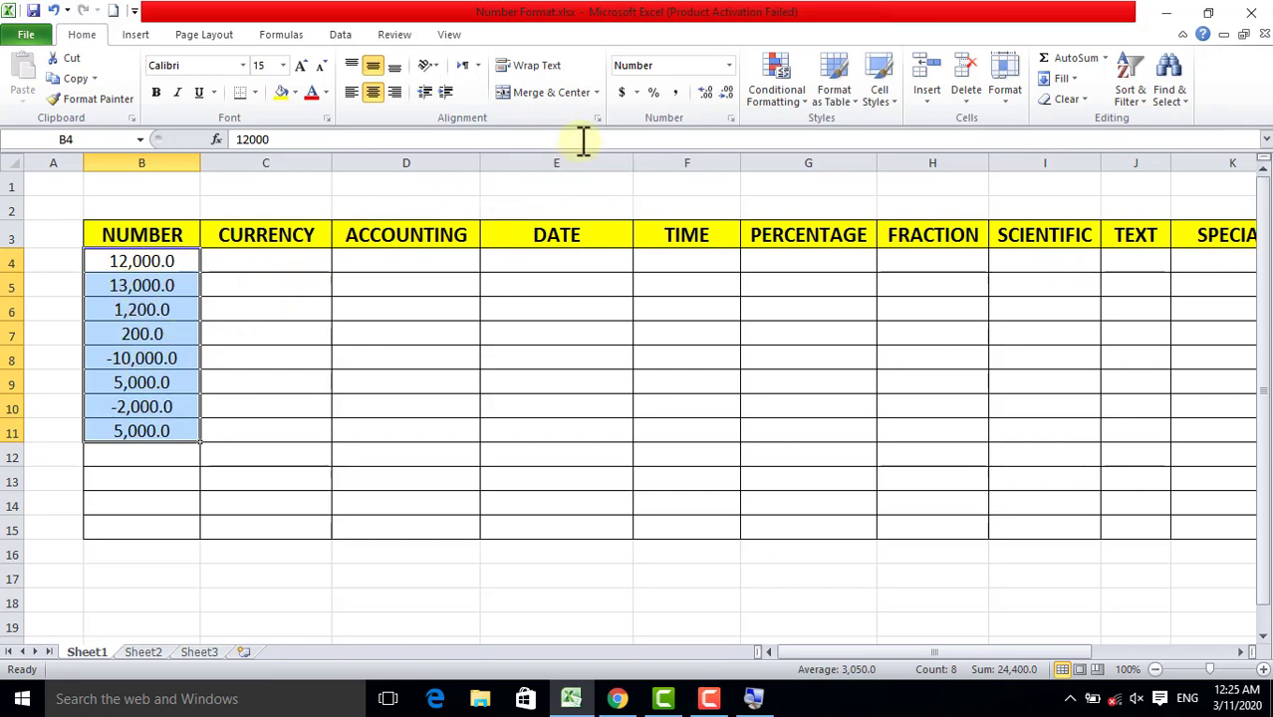
{"action": "left_click", "coordinate": [731, 117]}
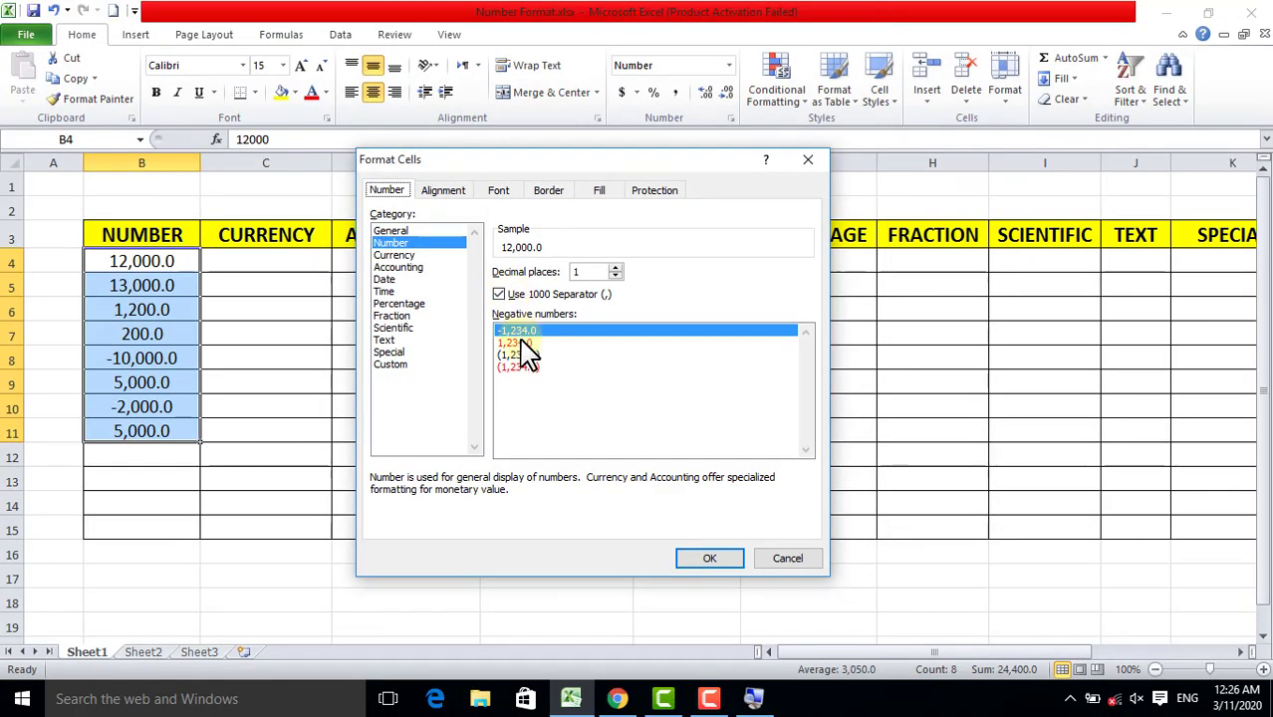
{"action": "left_click", "coordinate": [526, 344]}
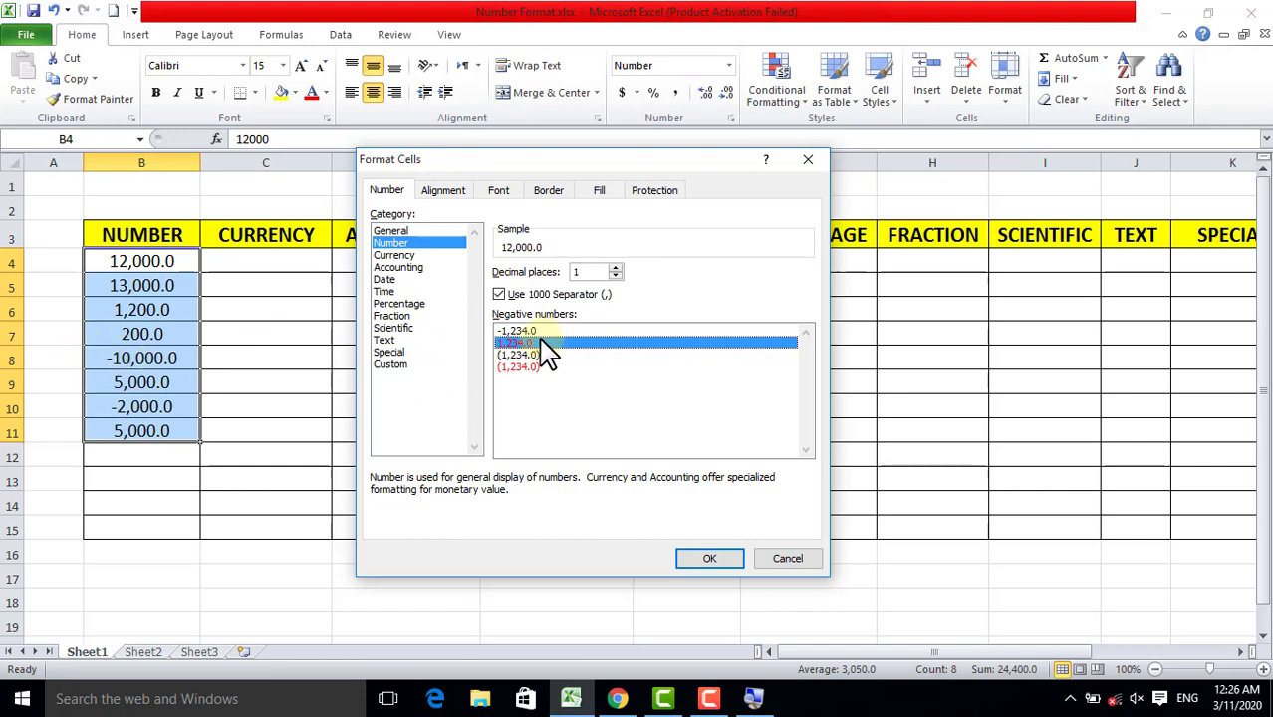
{"action": "left_click", "coordinate": [708, 561]}
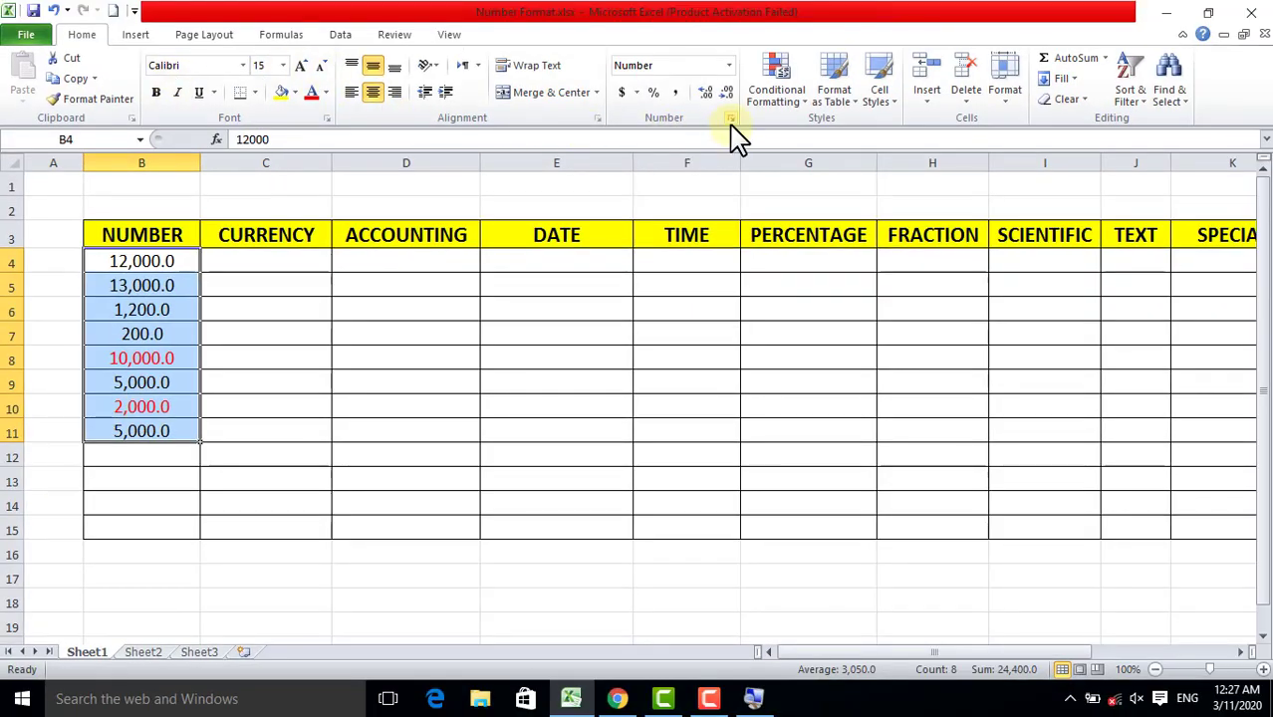
{"action": "left_click", "coordinate": [731, 117]}
{"action": "left_click", "coordinate": [518, 330]}
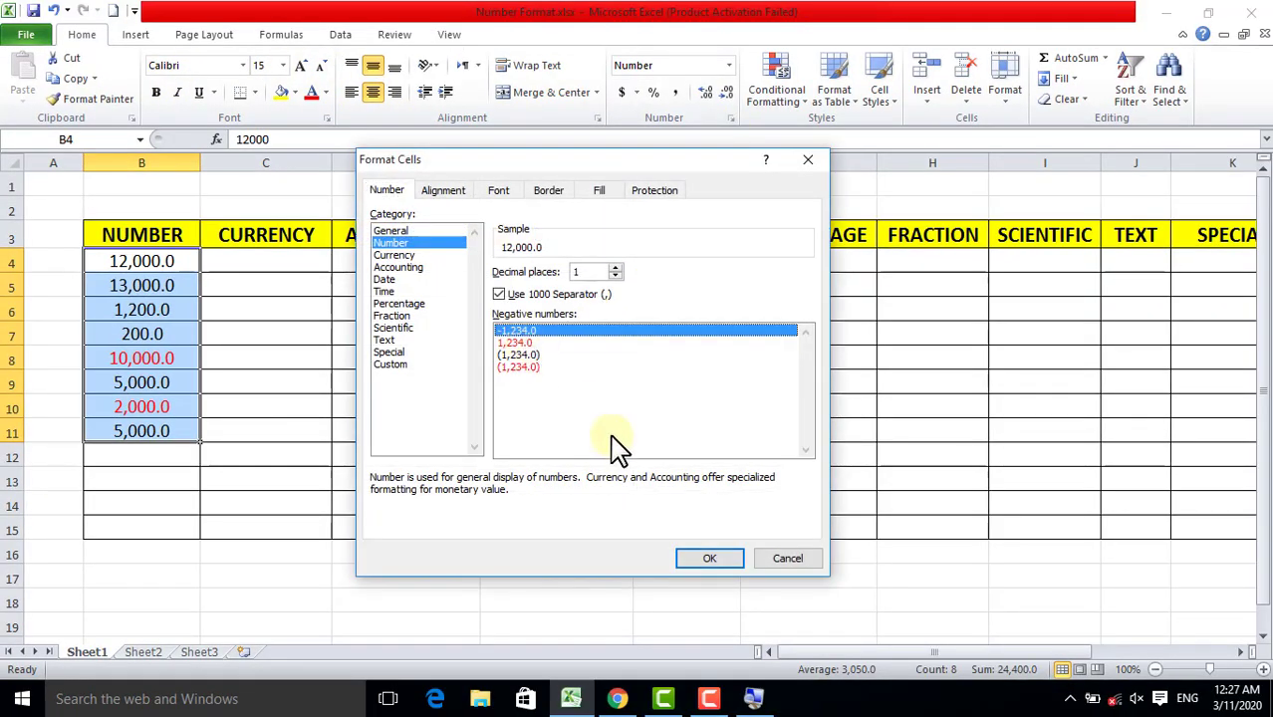
{"action": "left_click", "coordinate": [705, 560]}
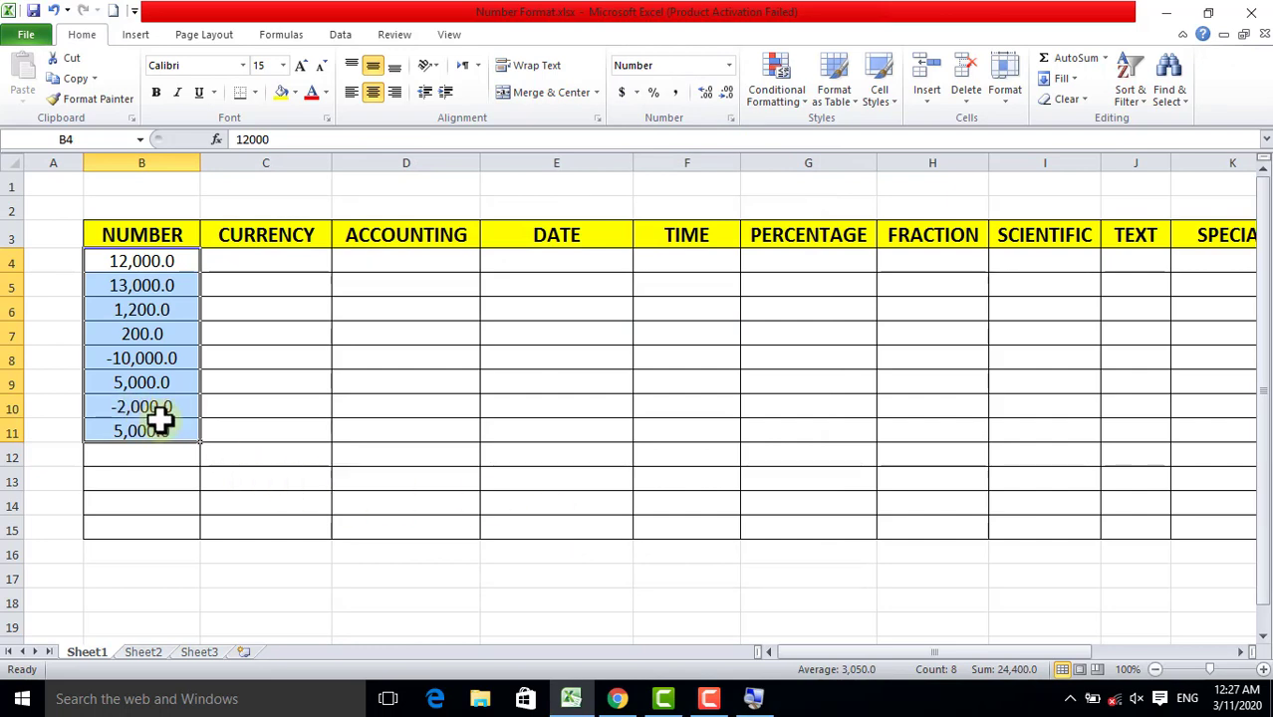
{"action": "left_click", "coordinate": [732, 119]}
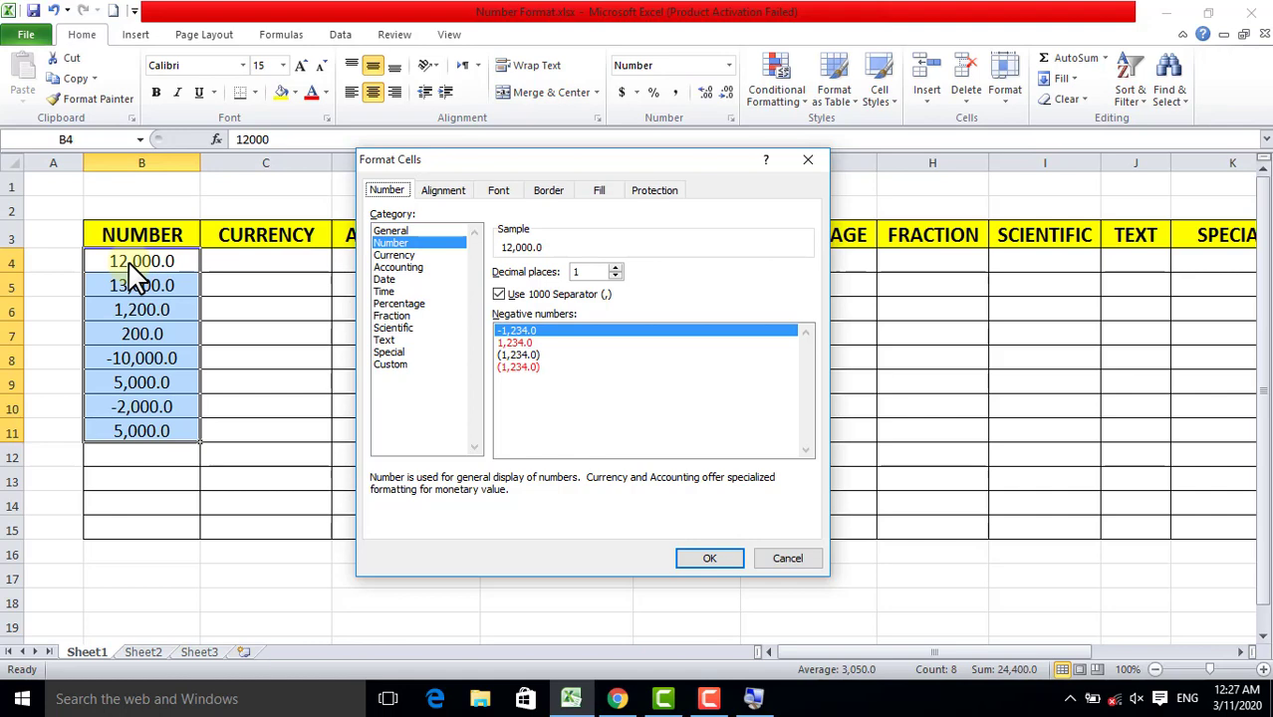
{"action": "left_click", "coordinate": [809, 165]}
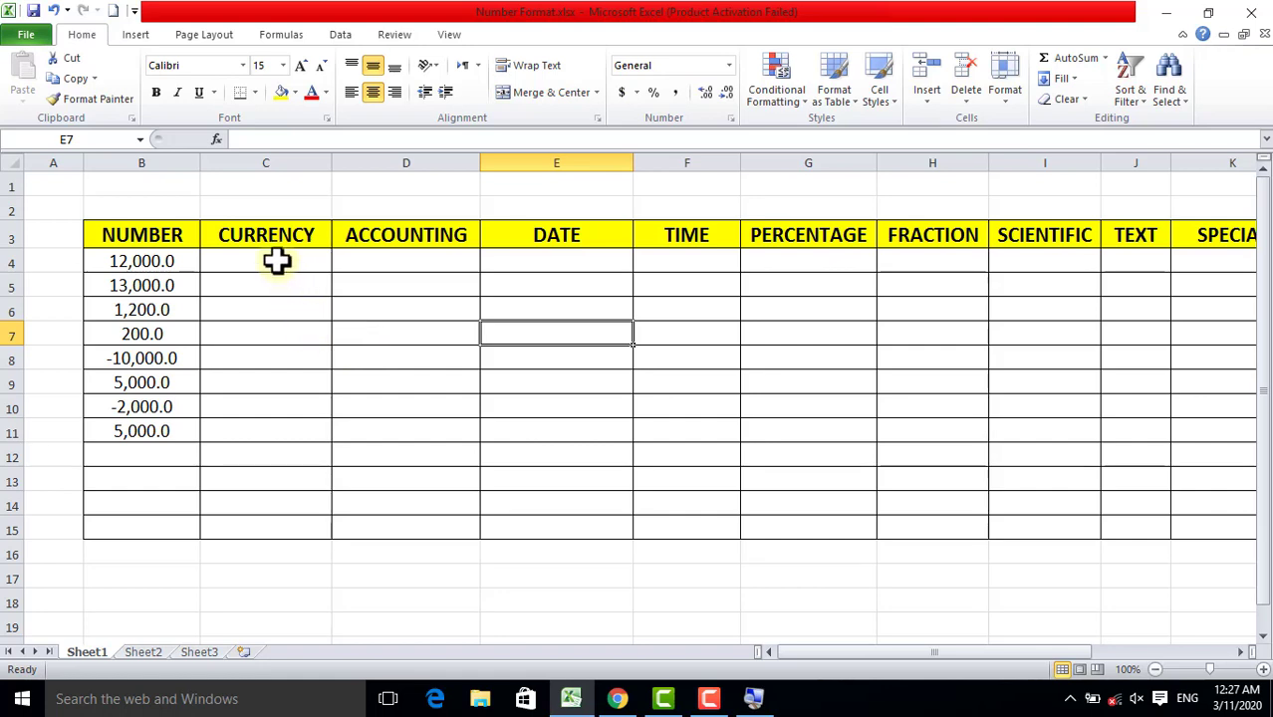
- Enter 12000 in C4 under CURRENCY and select the range C4:C11
{"action": "left_click", "coordinate": [277, 261]}
{"action": "left_click_drag", "start_coordinate": [283, 263], "coordinate": [268, 436]}
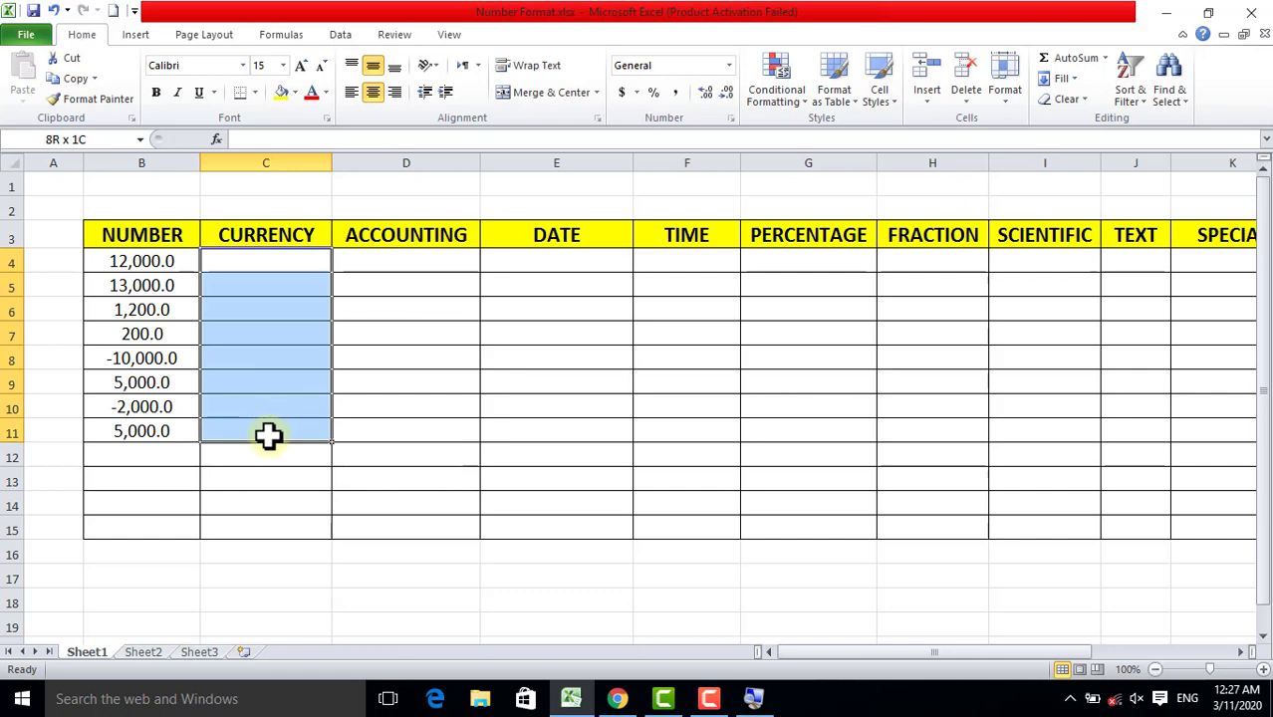
{"action": "left_click", "coordinate": [257, 255]}
{"action": "type", "text": "12000"}
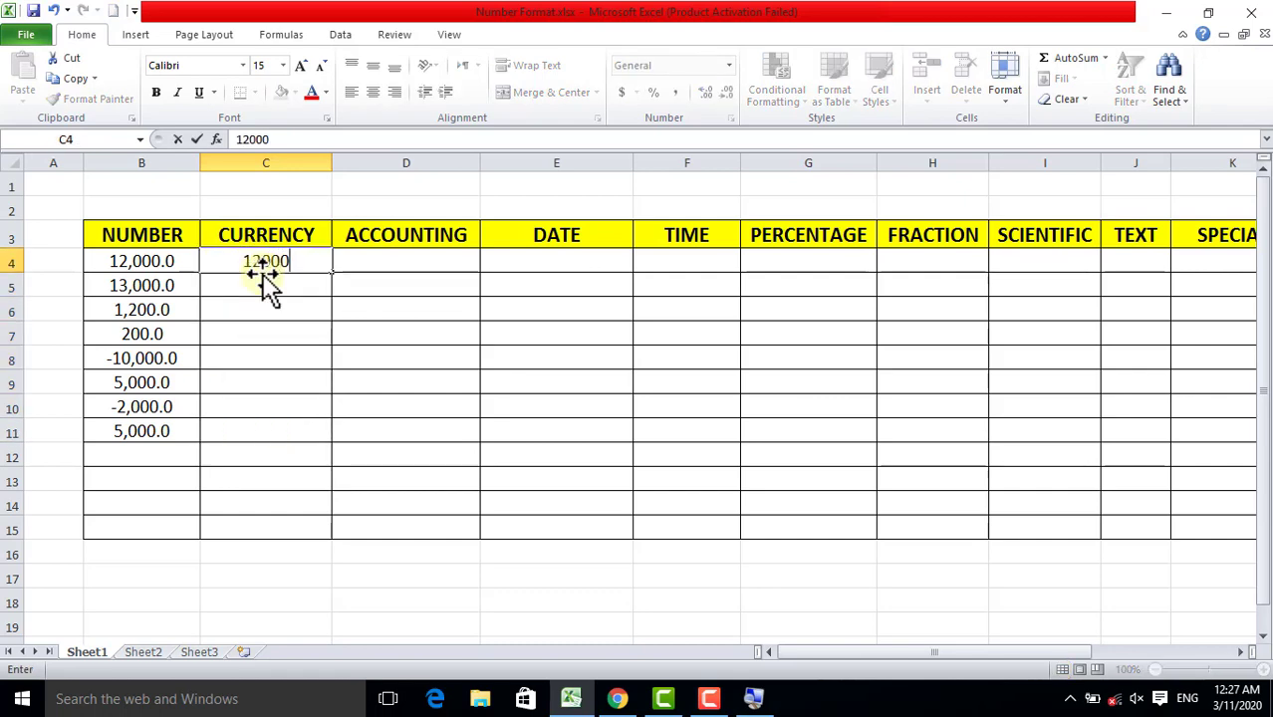
{"action": "key", "text": "Return"}
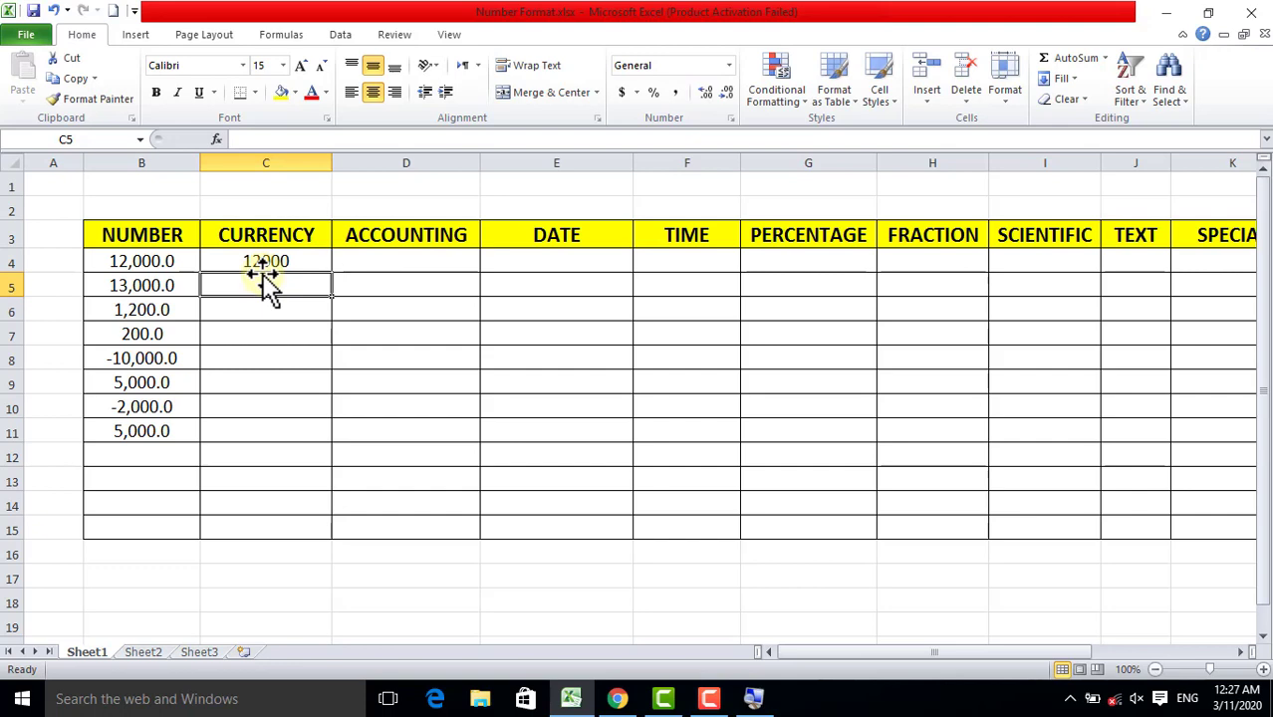
{"action": "key", "text": "Up"}
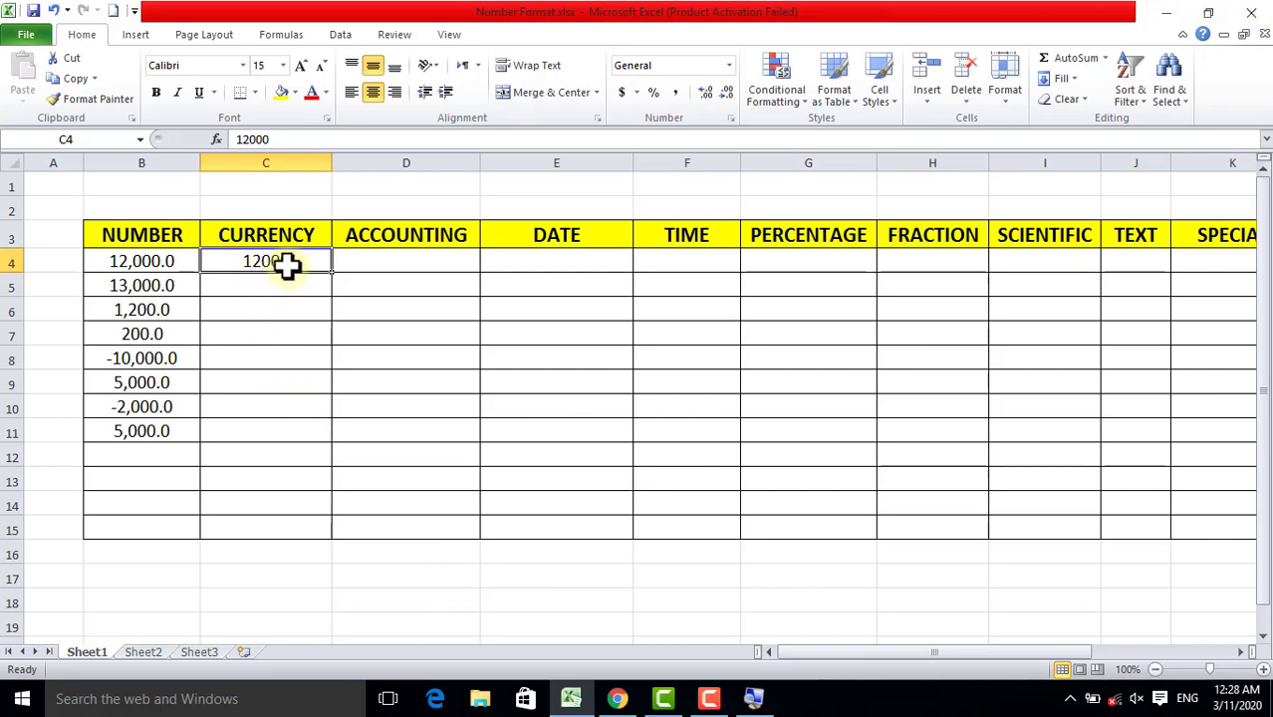
{"action": "left_click", "coordinate": [279, 359]}
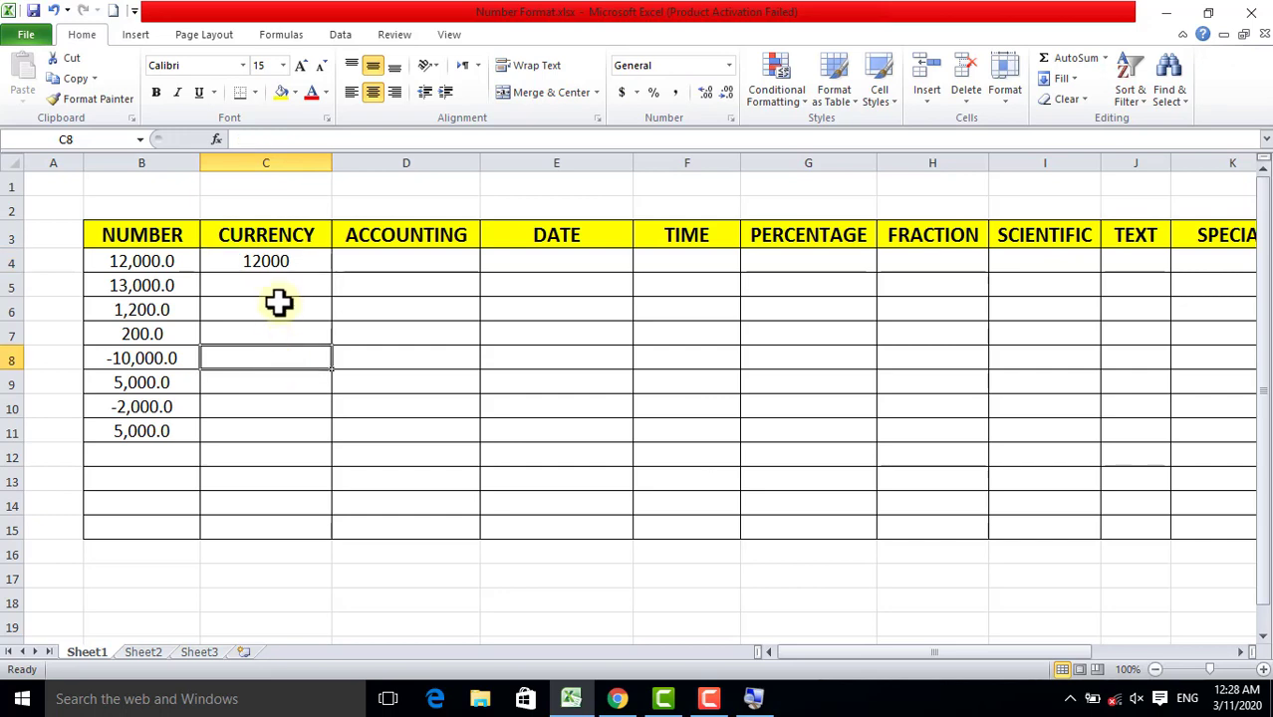
{"action": "left_click_drag", "start_coordinate": [269, 261], "coordinate": [253, 435]}
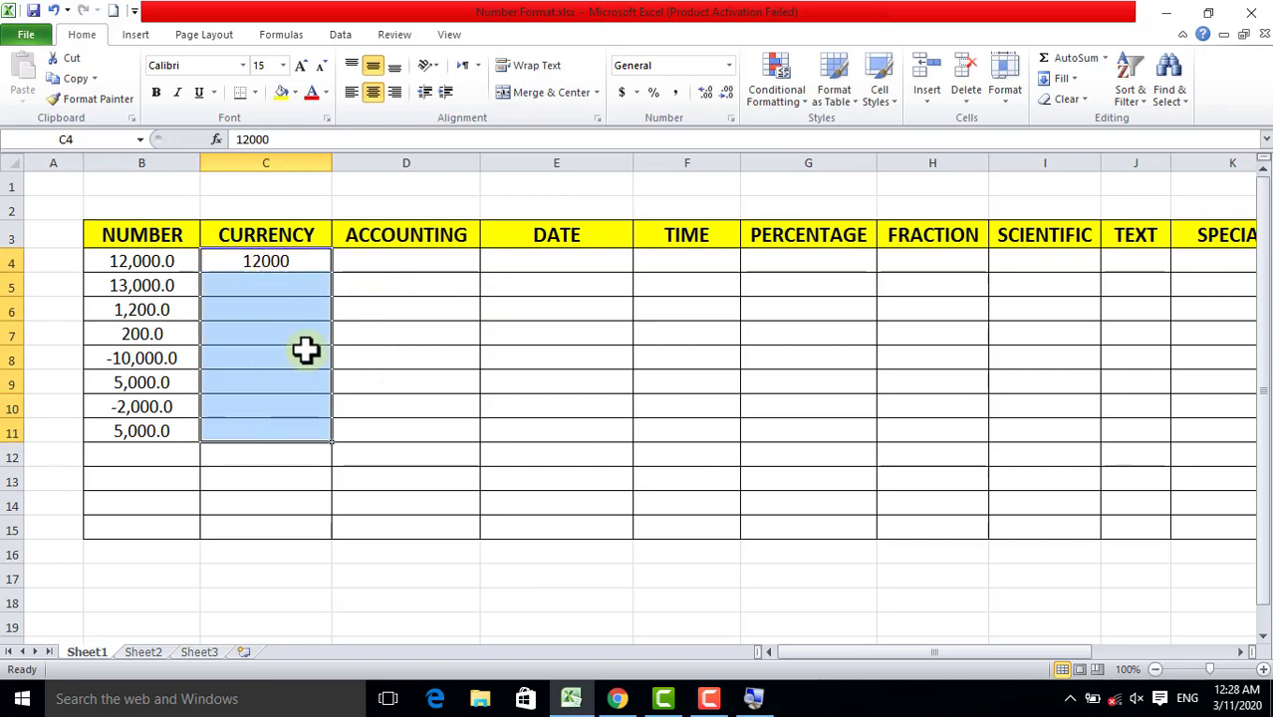
- Apply Currency format with the ₹ English (India) symbol to C4:C11, showing ₹ 12,000.00
{"action": "left_click", "coordinate": [730, 120]}
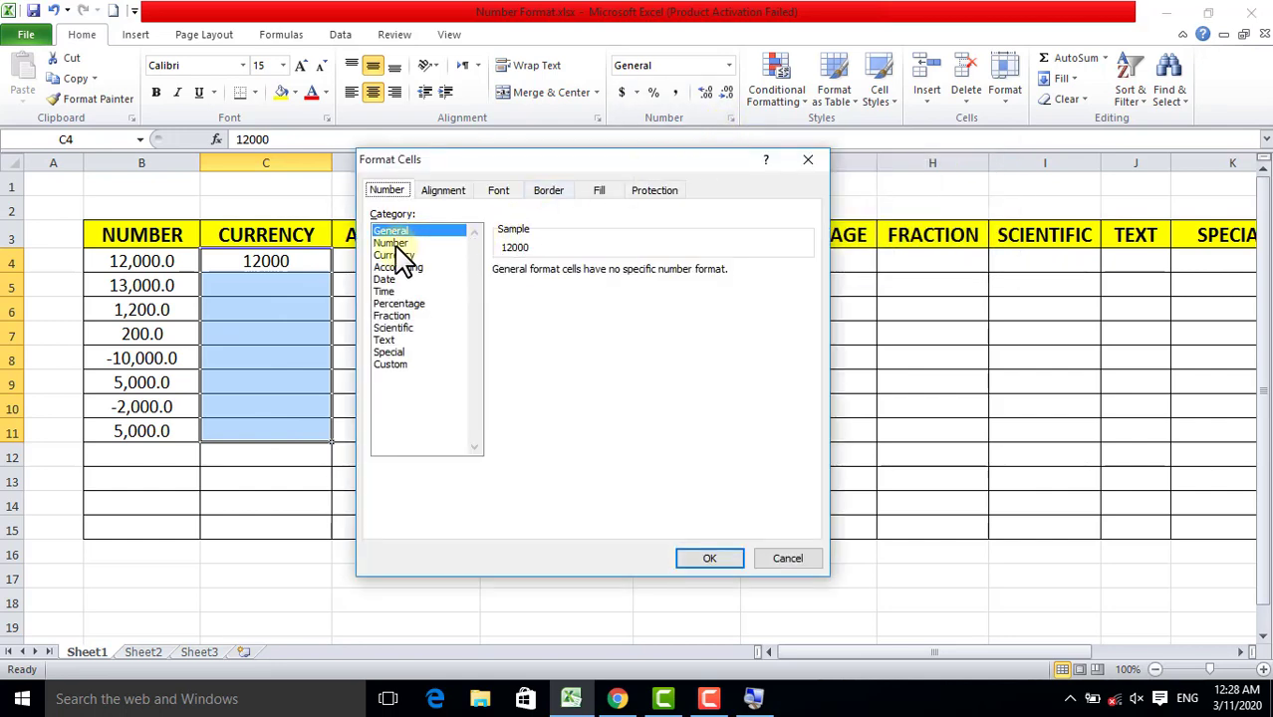
{"action": "left_click", "coordinate": [396, 257]}
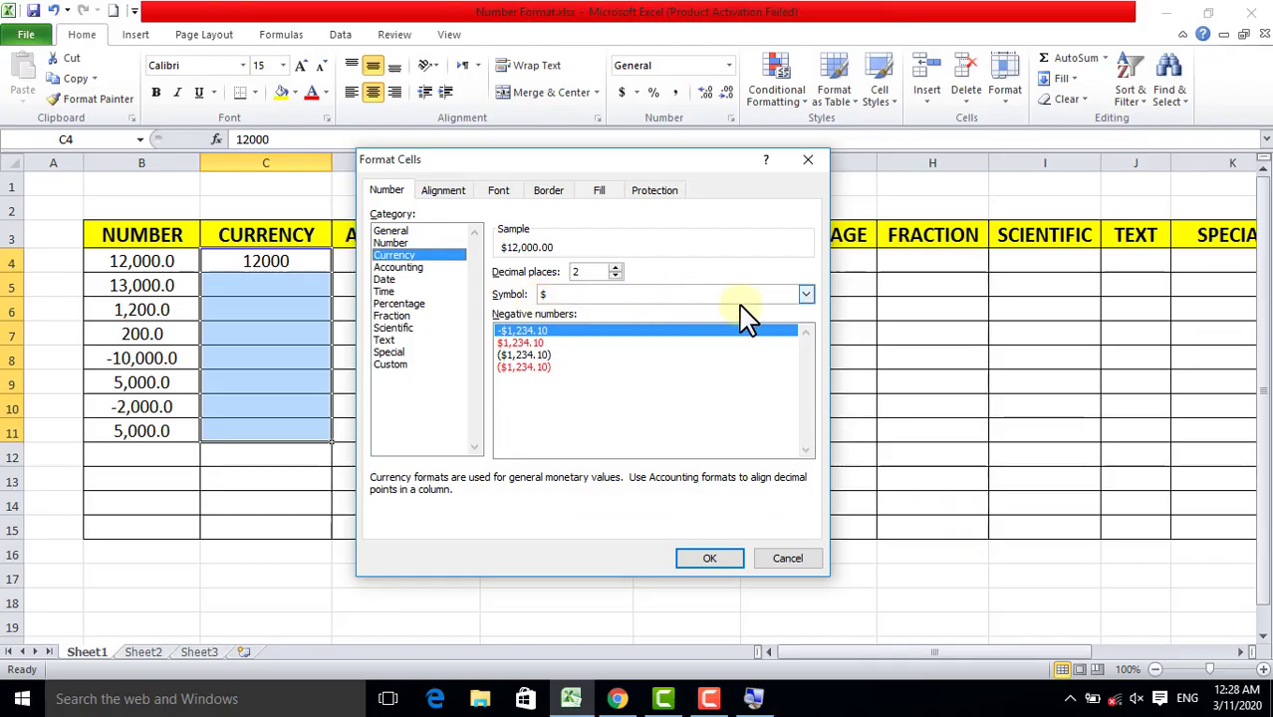
{"action": "left_click", "coordinate": [806, 294]}
{"action": "scroll", "coordinate": [698, 342], "scroll_direction": "down", "scroll_amount": 2}
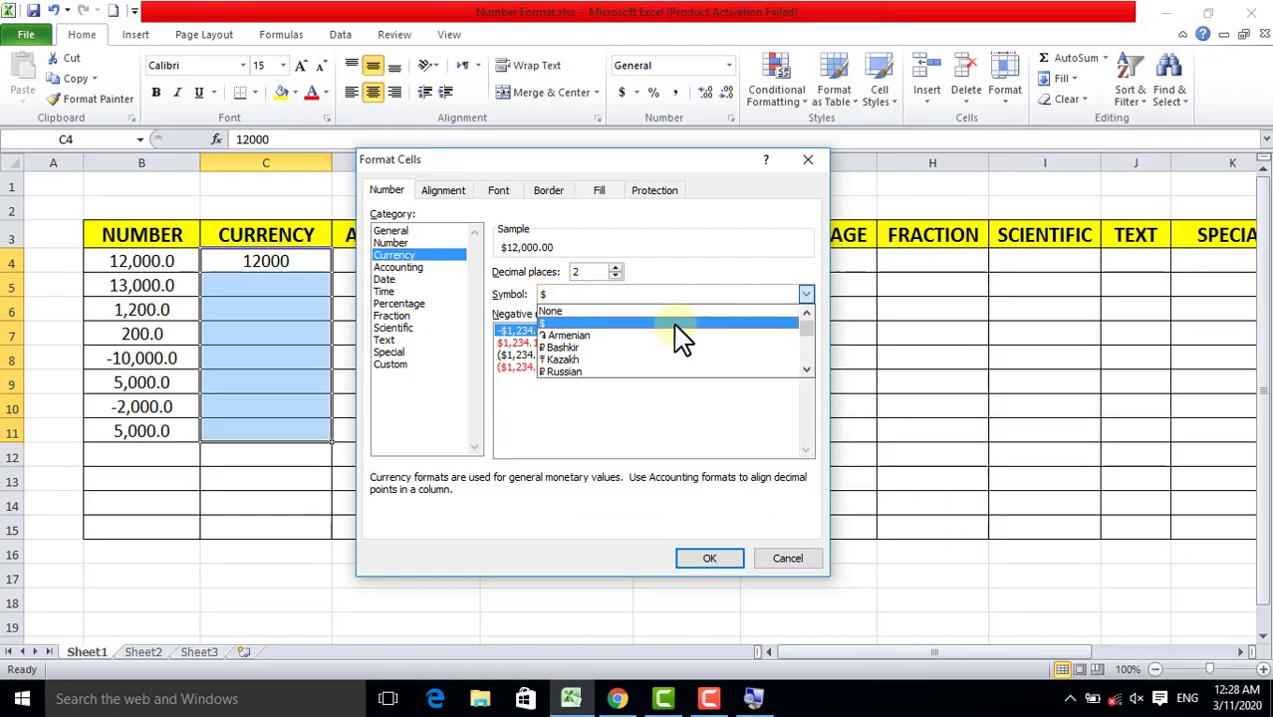
{"action": "scroll", "coordinate": [663, 342], "scroll_direction": "down", "scroll_amount": 1}
{"action": "scroll", "coordinate": [649, 340], "scroll_direction": "down", "scroll_amount": 2}
{"action": "scroll", "coordinate": [637, 342], "scroll_direction": "down", "scroll_amount": 1}
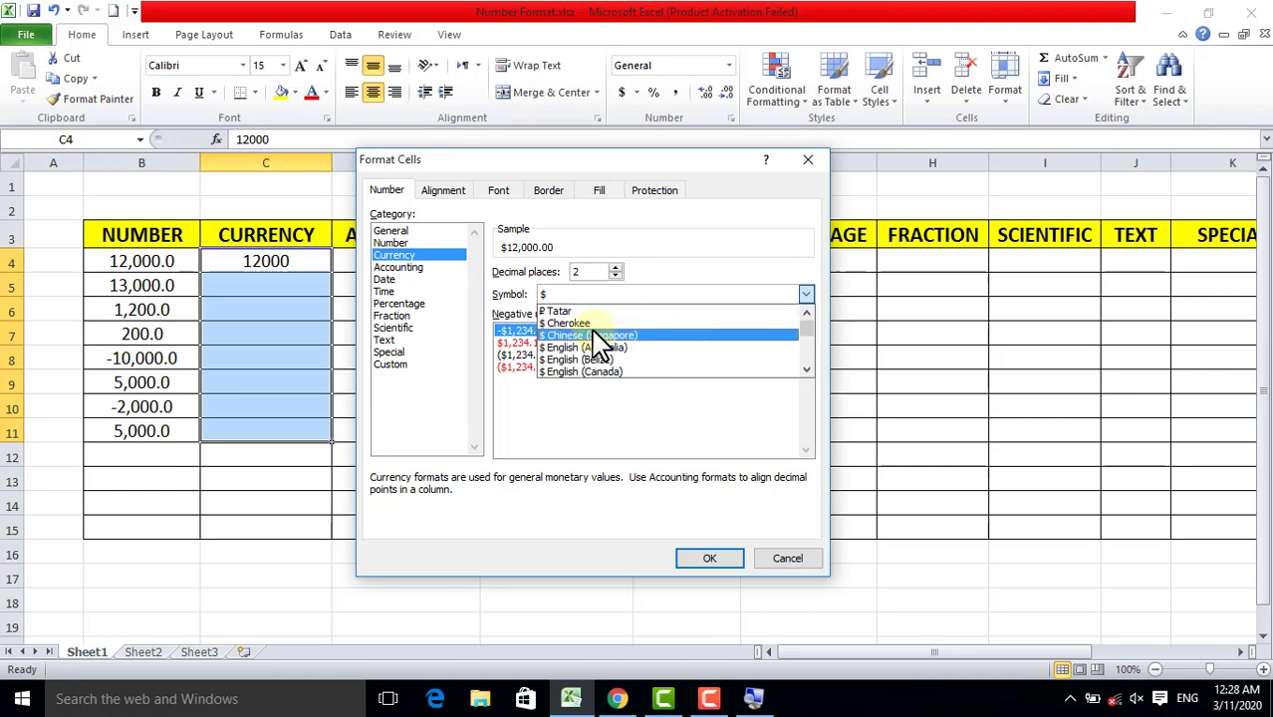
{"action": "scroll", "coordinate": [598, 343], "scroll_direction": "down", "scroll_amount": 10}
{"action": "scroll", "coordinate": [594, 344], "scroll_direction": "down", "scroll_amount": 3}
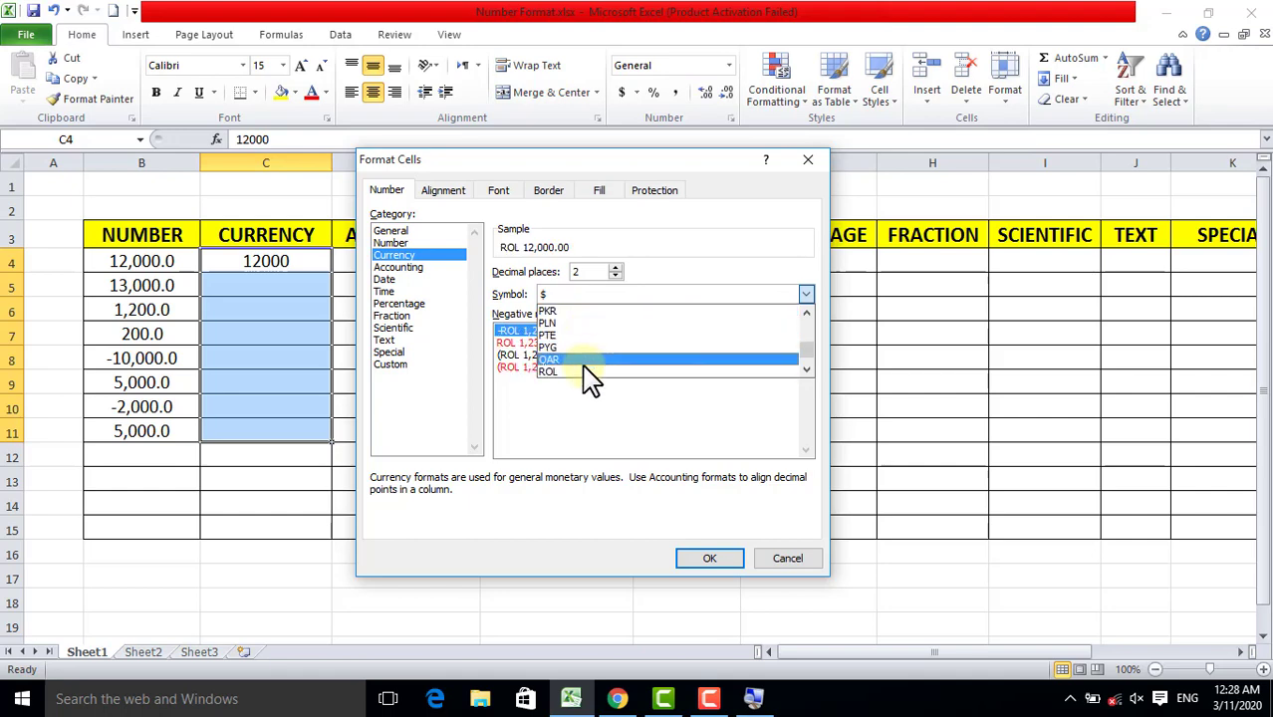
{"action": "scroll", "coordinate": [590, 374], "scroll_direction": "down", "scroll_amount": 2}
{"action": "scroll", "coordinate": [583, 369], "scroll_direction": "up", "scroll_amount": 5}
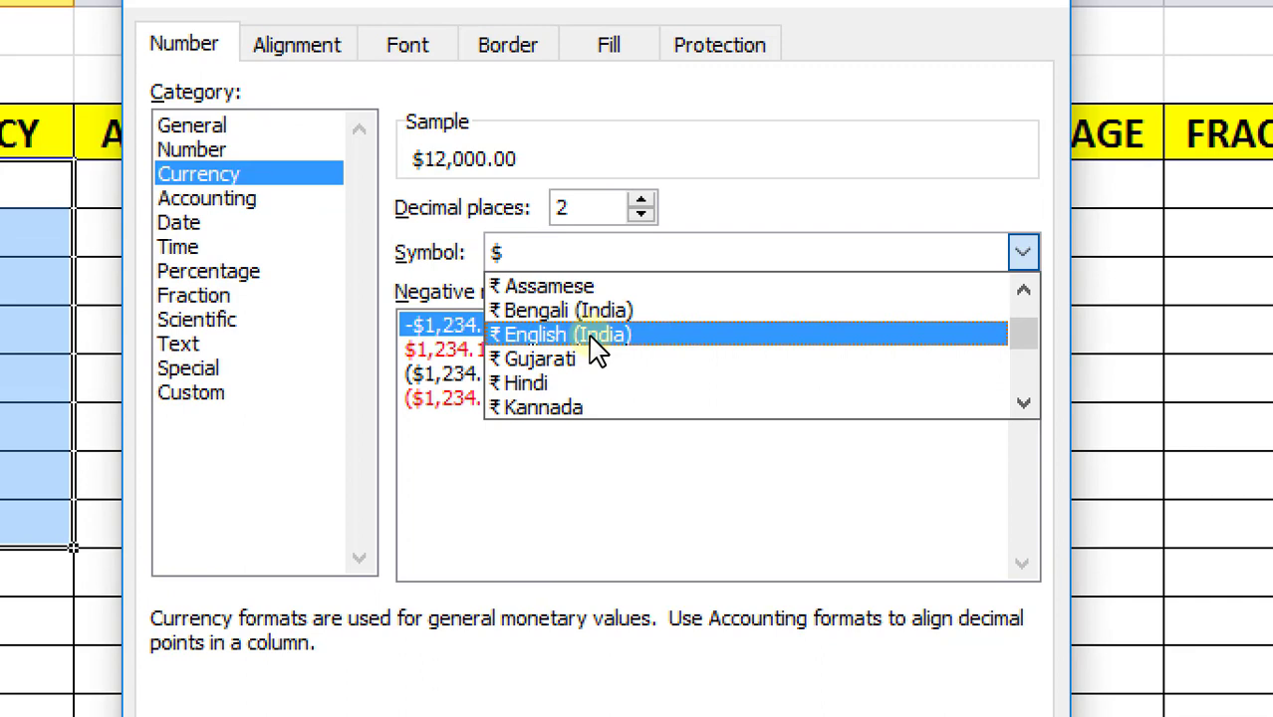
{"action": "left_click", "coordinate": [590, 335]}
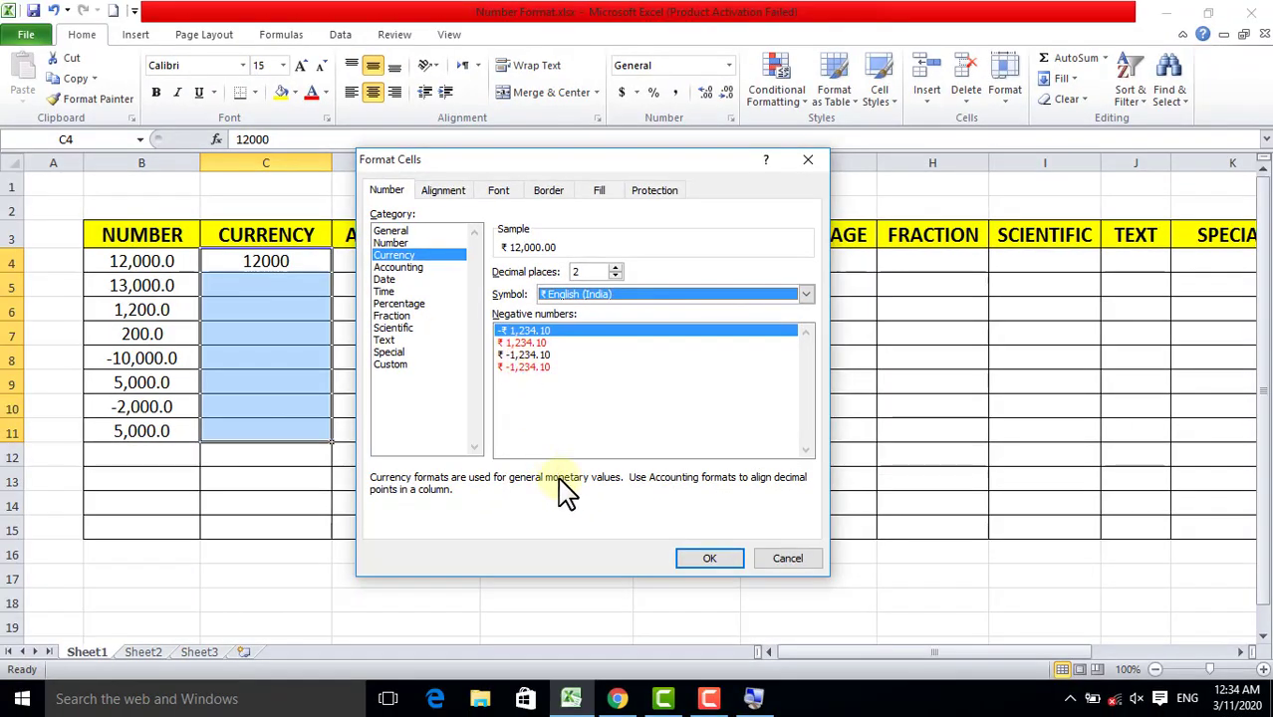
{"action": "left_click", "coordinate": [708, 560]}
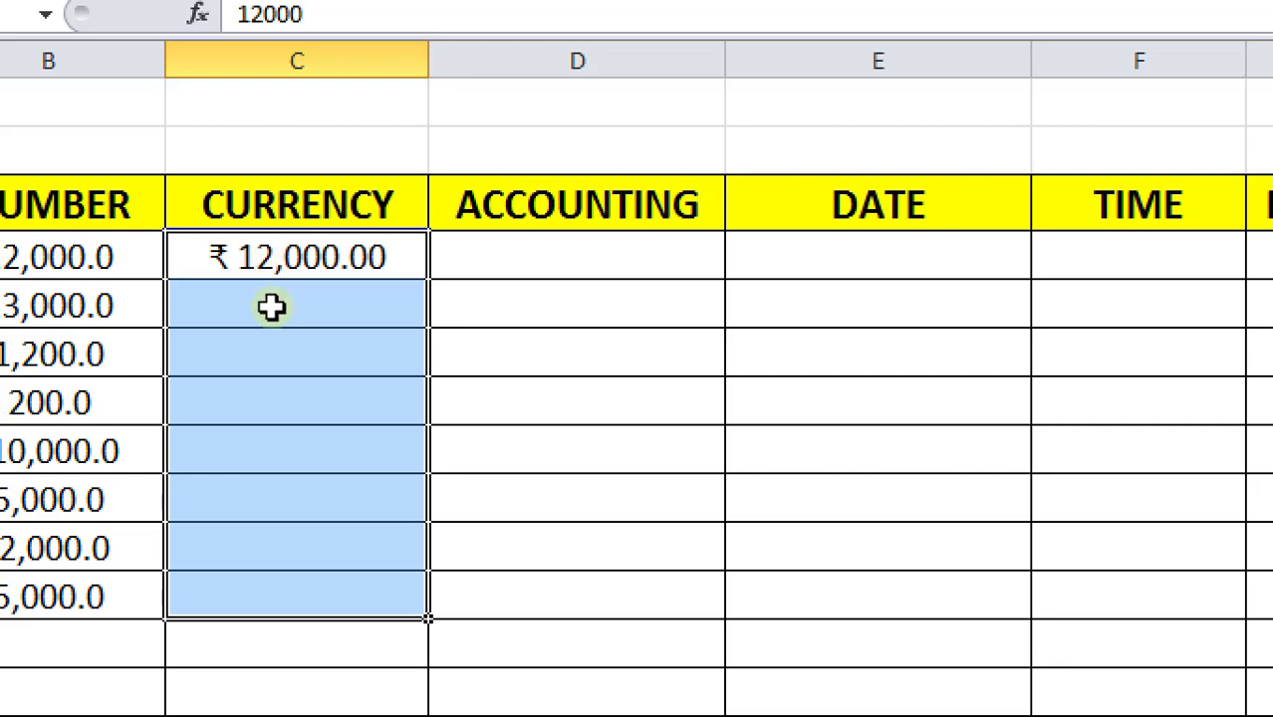
- Enter 500, 1200 and 1500 in C5 to C7, shown as rupee amounts
{"action": "left_click", "coordinate": [273, 301]}
{"action": "left_click", "coordinate": [267, 275]}
{"action": "key", "text": "Return"}
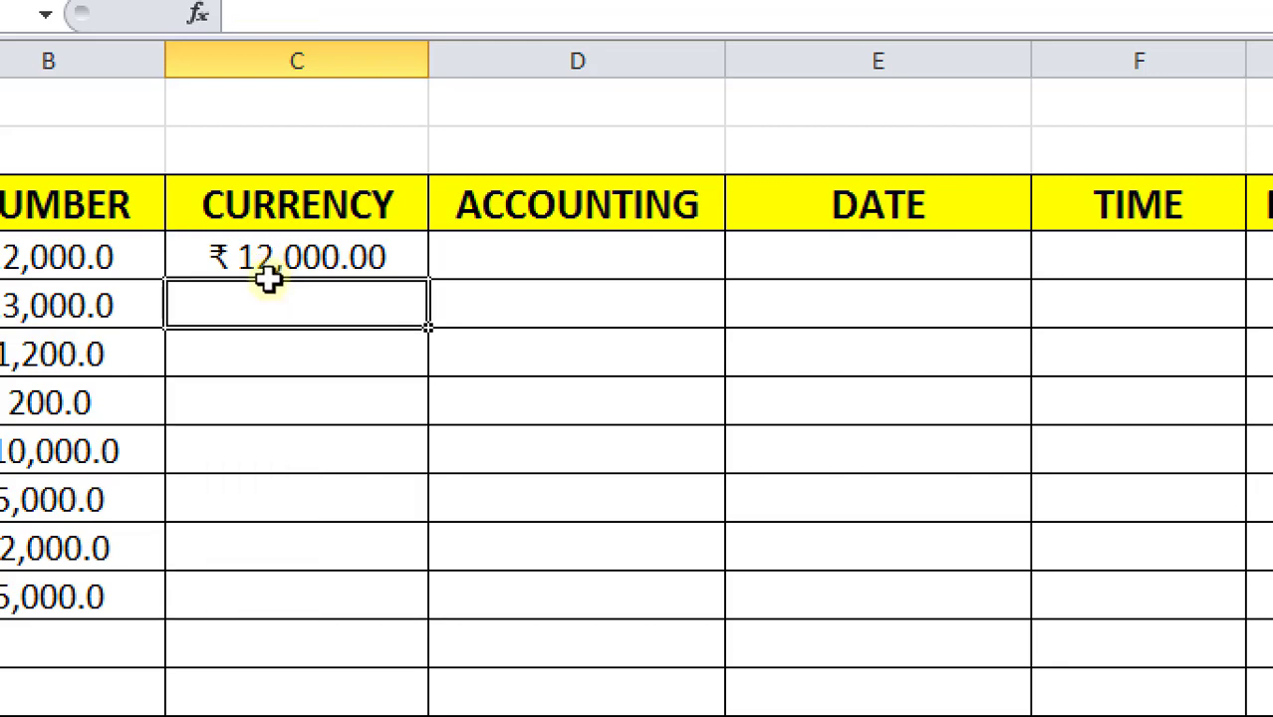
{"action": "type", "text": "500"}
{"action": "key", "text": "Return"}
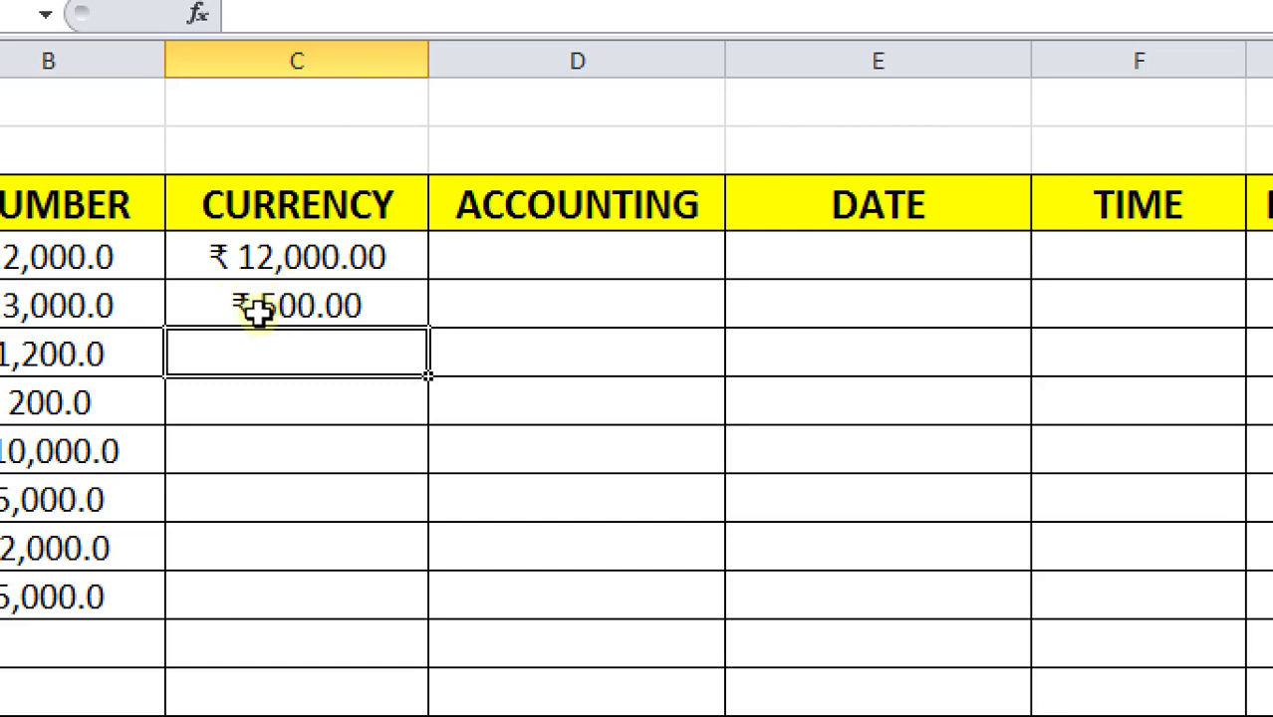
{"action": "type", "text": "1200"}
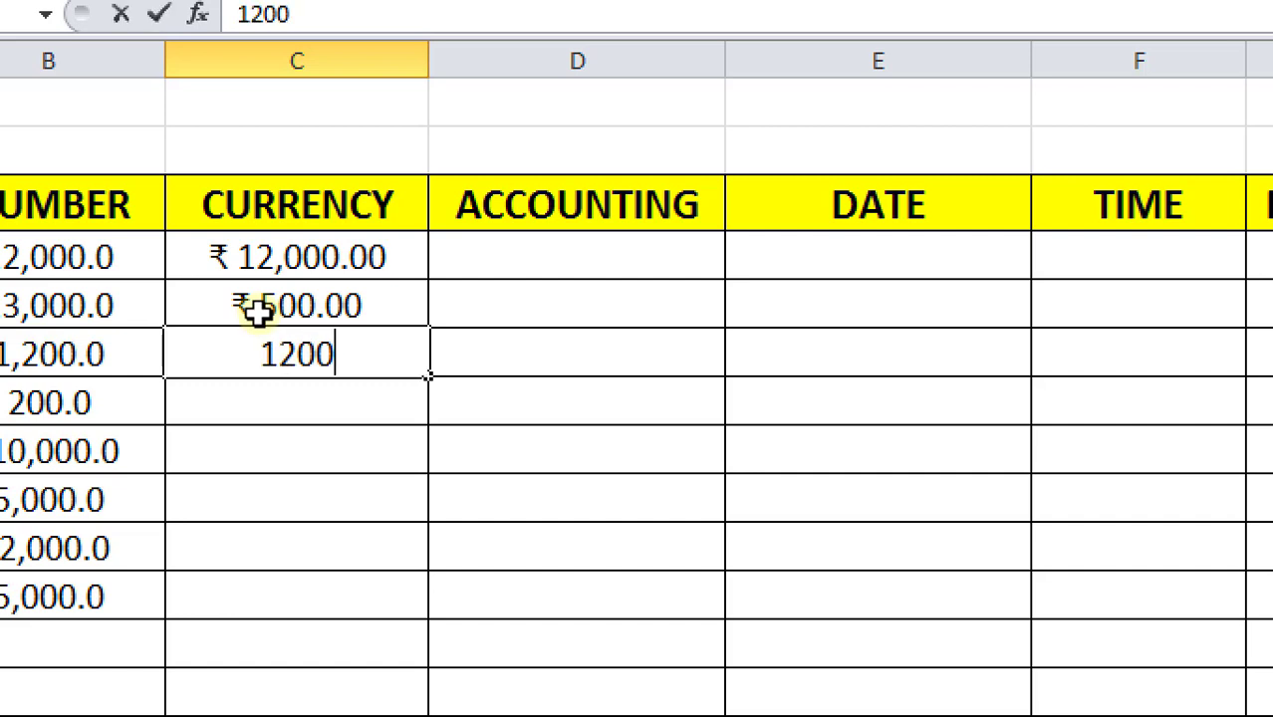
{"action": "key", "text": "Return"}
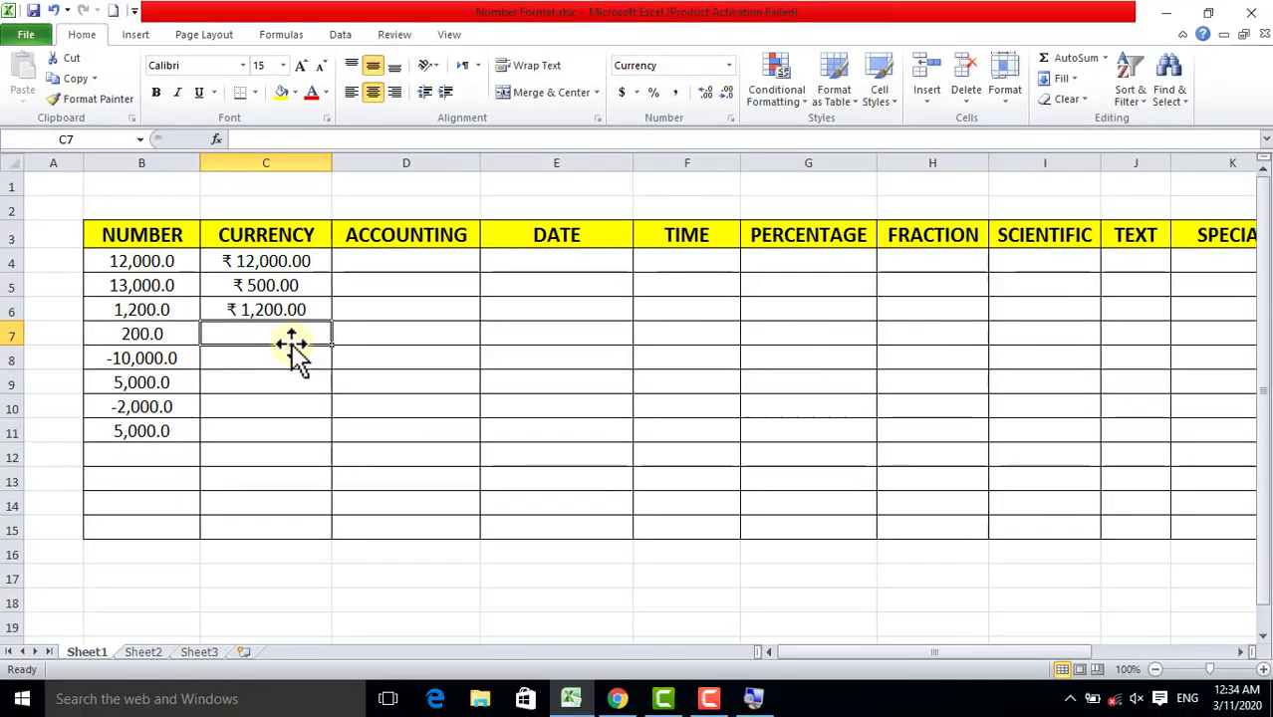
{"action": "type", "text": "1500"}
{"action": "key", "text": "Return"}
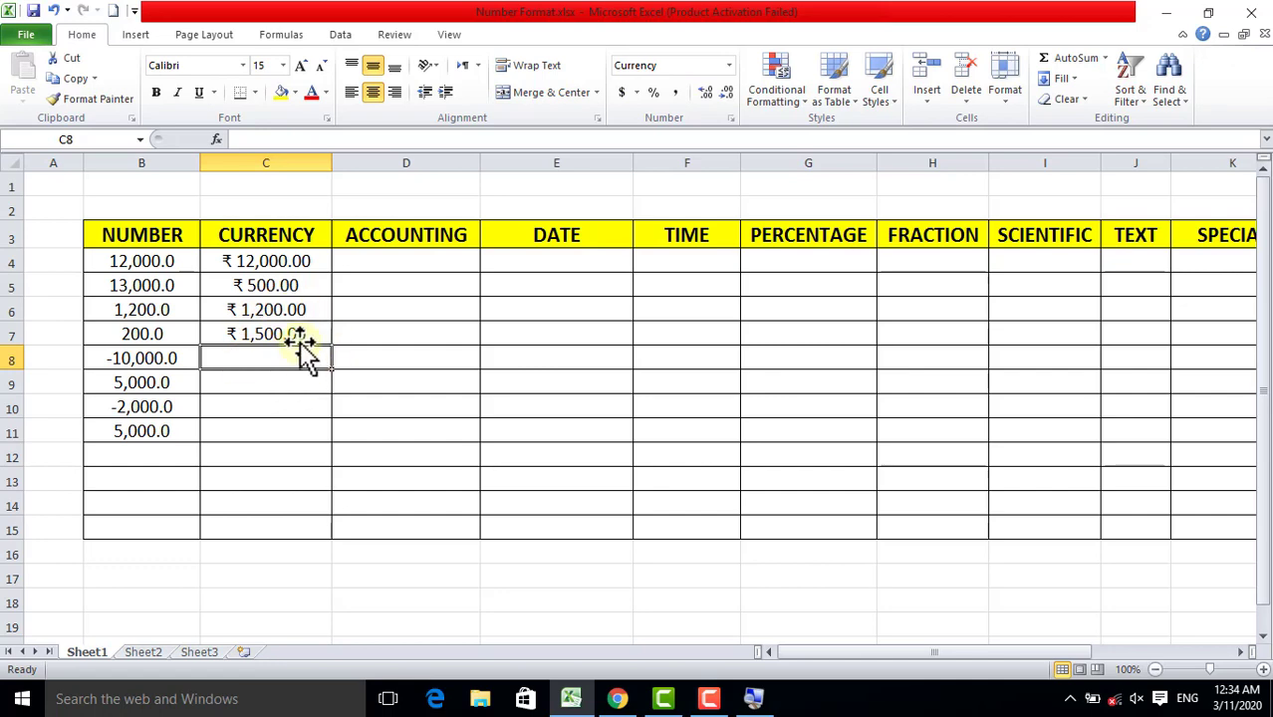
{"action": "key", "text": "Up"}
{"action": "key", "text": "Up"}
{"action": "key", "text": "Up"}
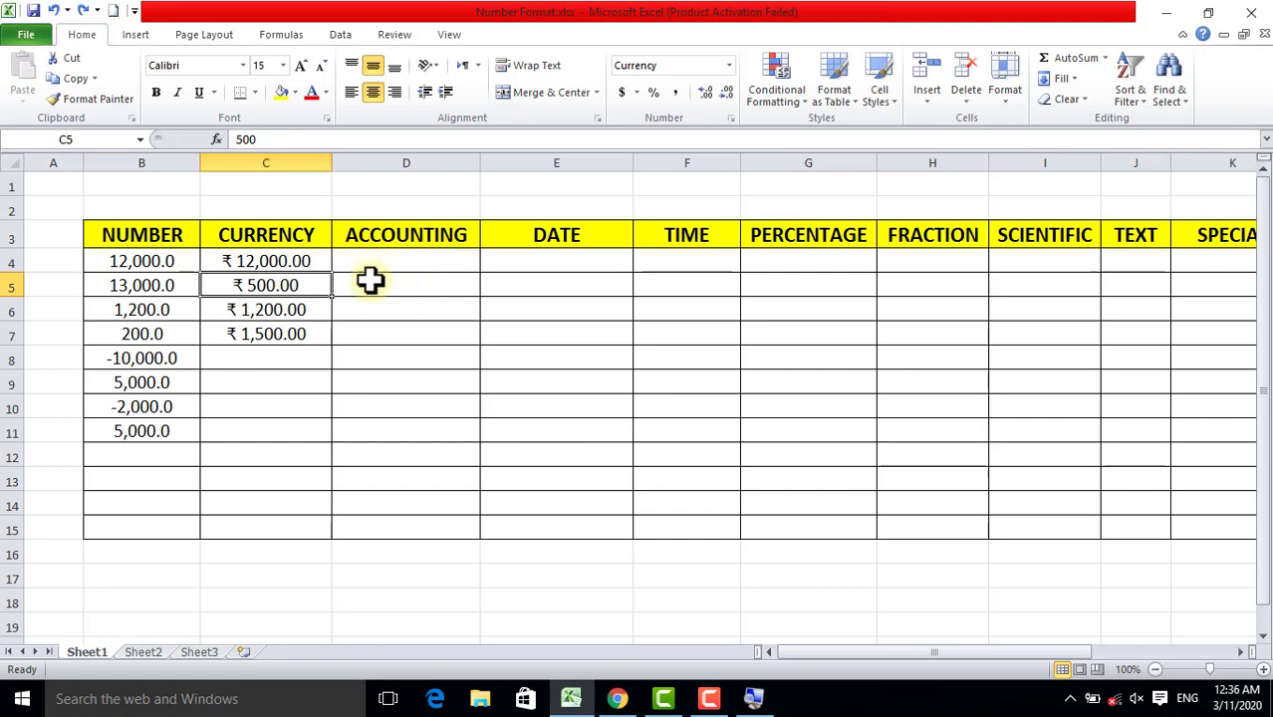
- Select ACCOUNTING cells D4:D11 and enter 1500 in D4, shown as $ 1,500.00
{"action": "left_click_drag", "start_coordinate": [400, 256], "coordinate": [395, 425]}
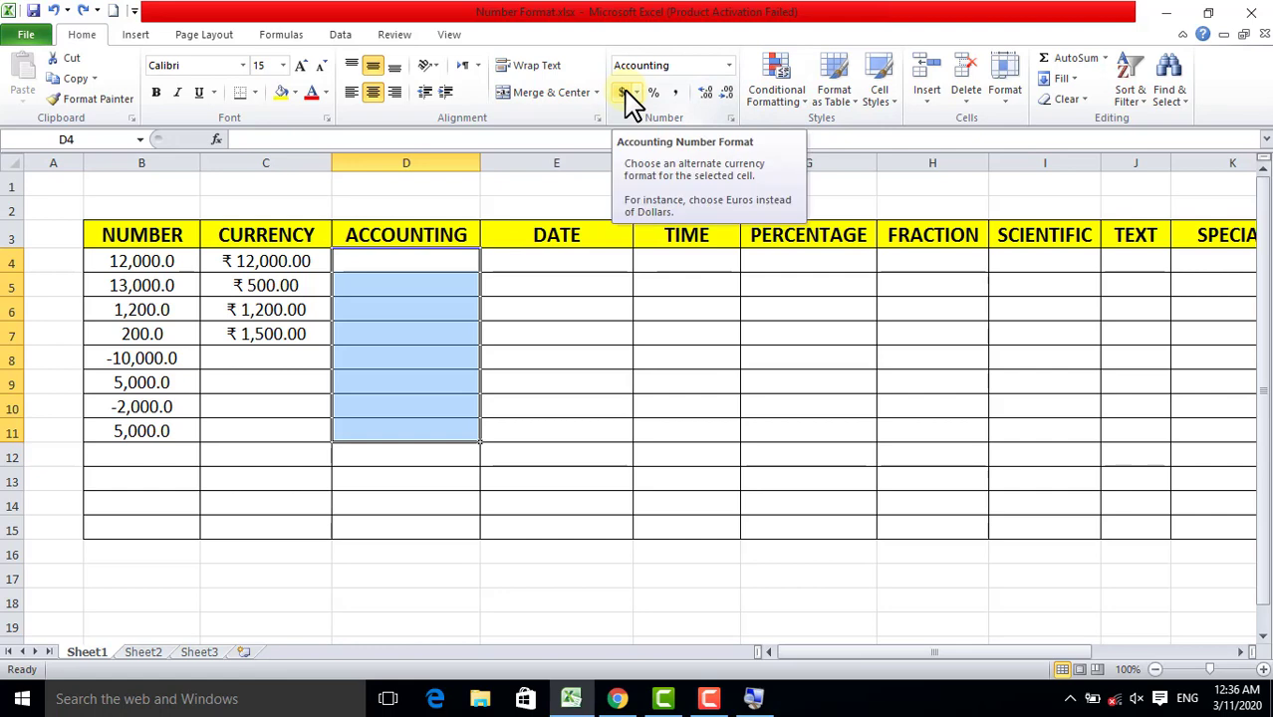
{"action": "left_click", "coordinate": [376, 262]}
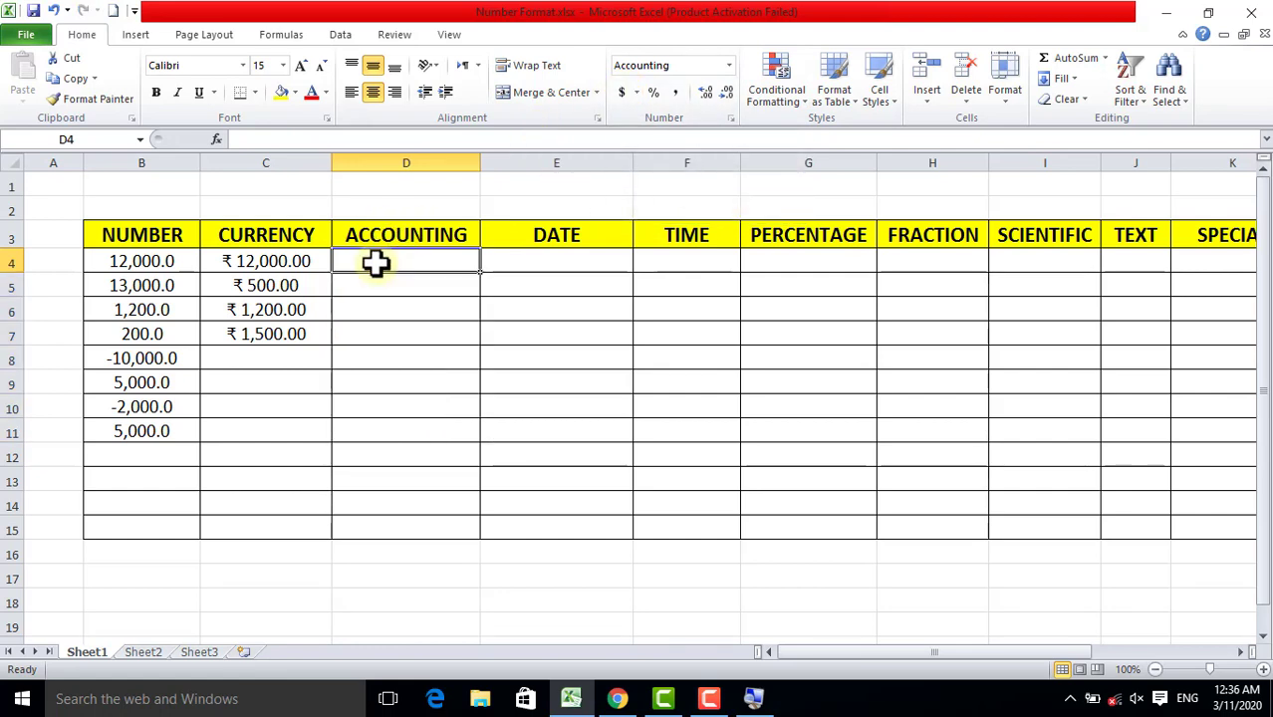
{"action": "type", "text": "1500"}
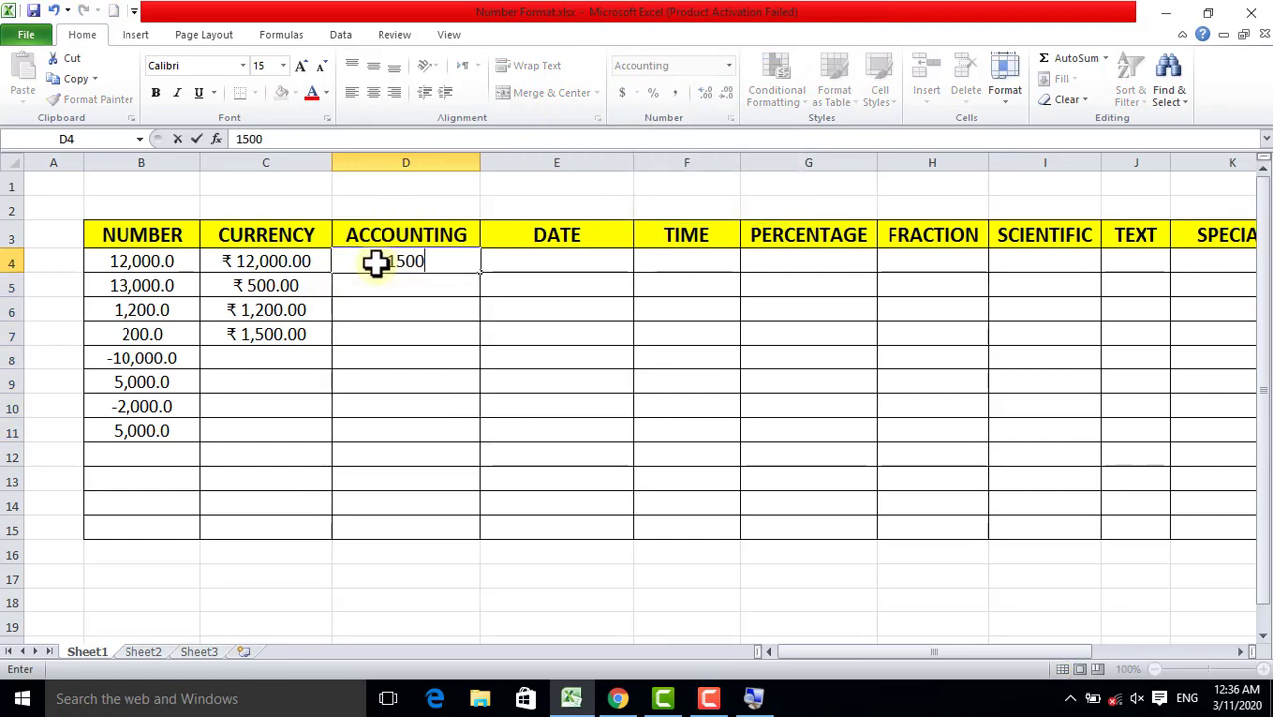
{"action": "key", "text": "Return"}
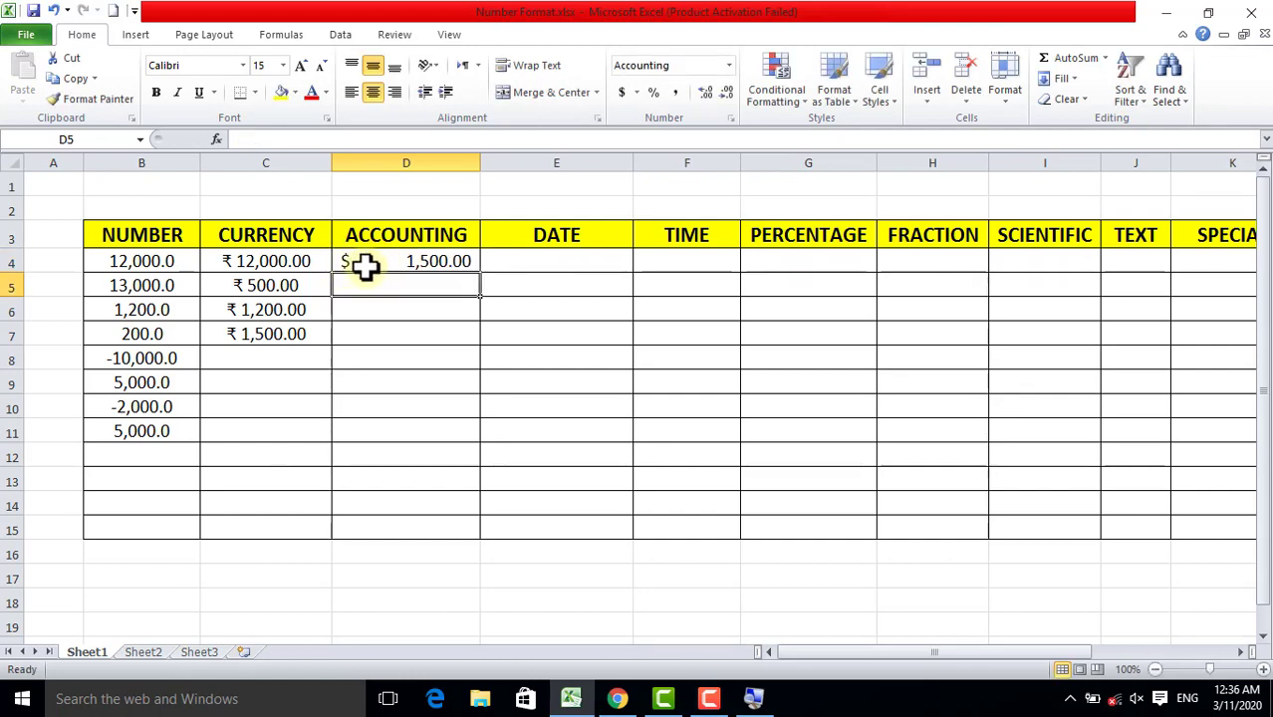
- Recheck D4's value, then select the CURRENCY values C4:C11
{"action": "left_click", "coordinate": [365, 263]}
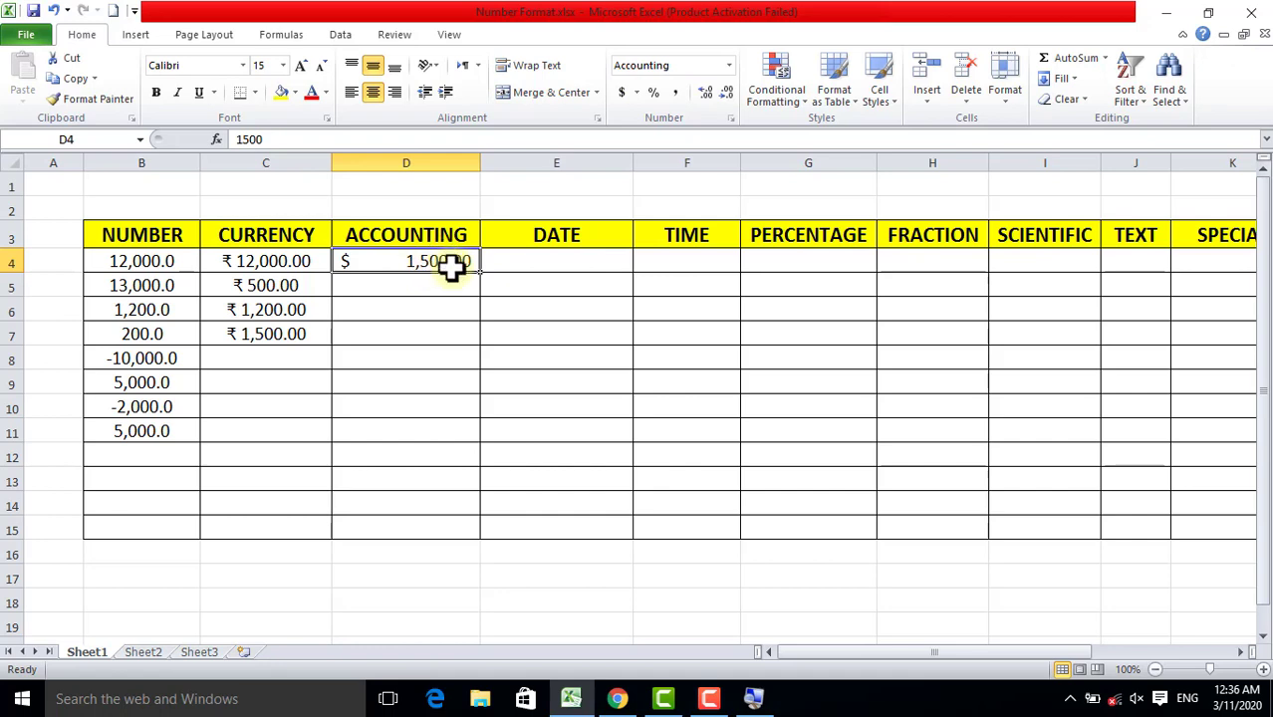
{"action": "key", "text": "Down"}
{"action": "key", "text": "Down"}
{"action": "key", "text": "Down"}
{"action": "left_click_drag", "start_coordinate": [306, 255], "coordinate": [281, 428]}
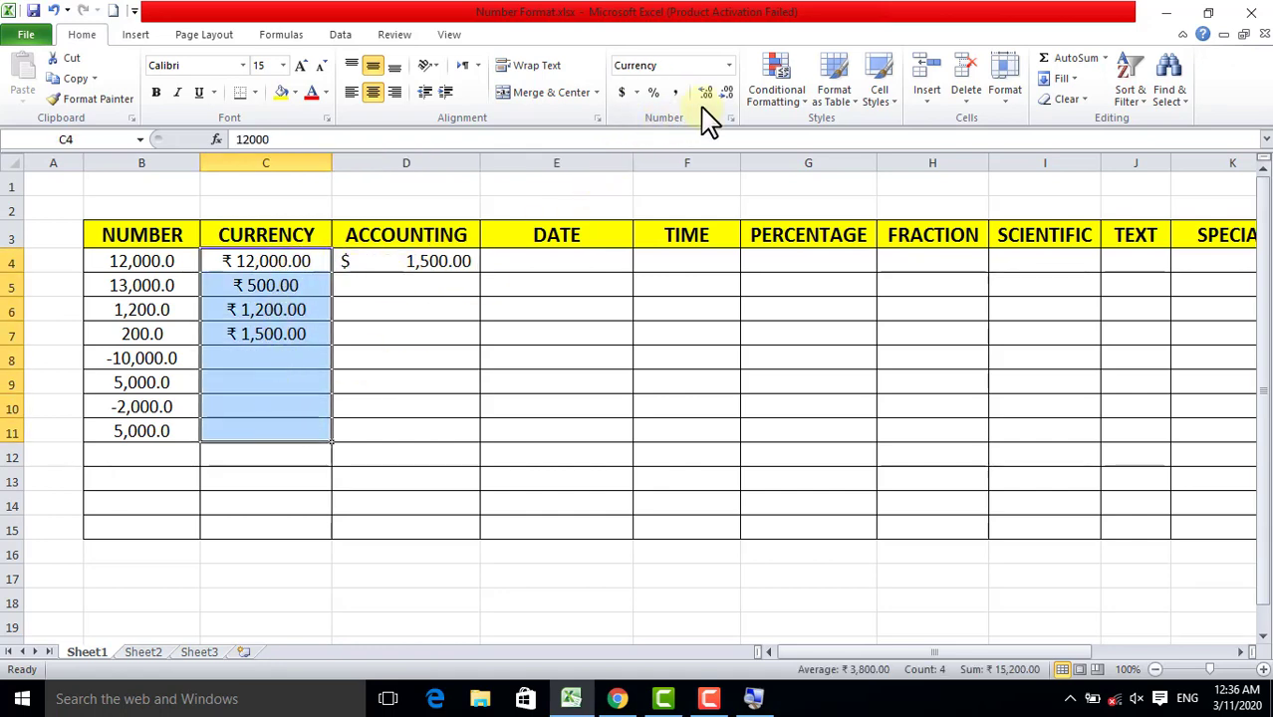
- Apply Accounting format to C4:C11 so ₹ signs align left, e.g. ₹ 12,000.00
{"action": "left_click", "coordinate": [731, 119]}
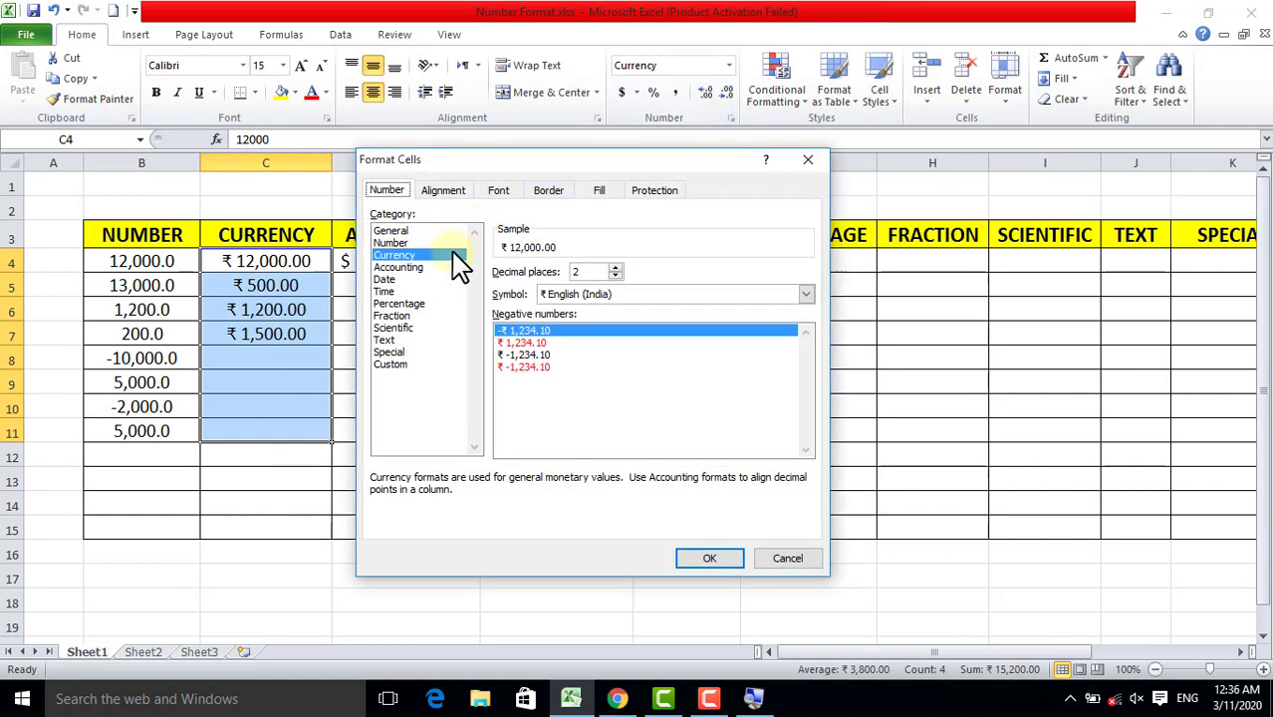
{"action": "left_click", "coordinate": [417, 267]}
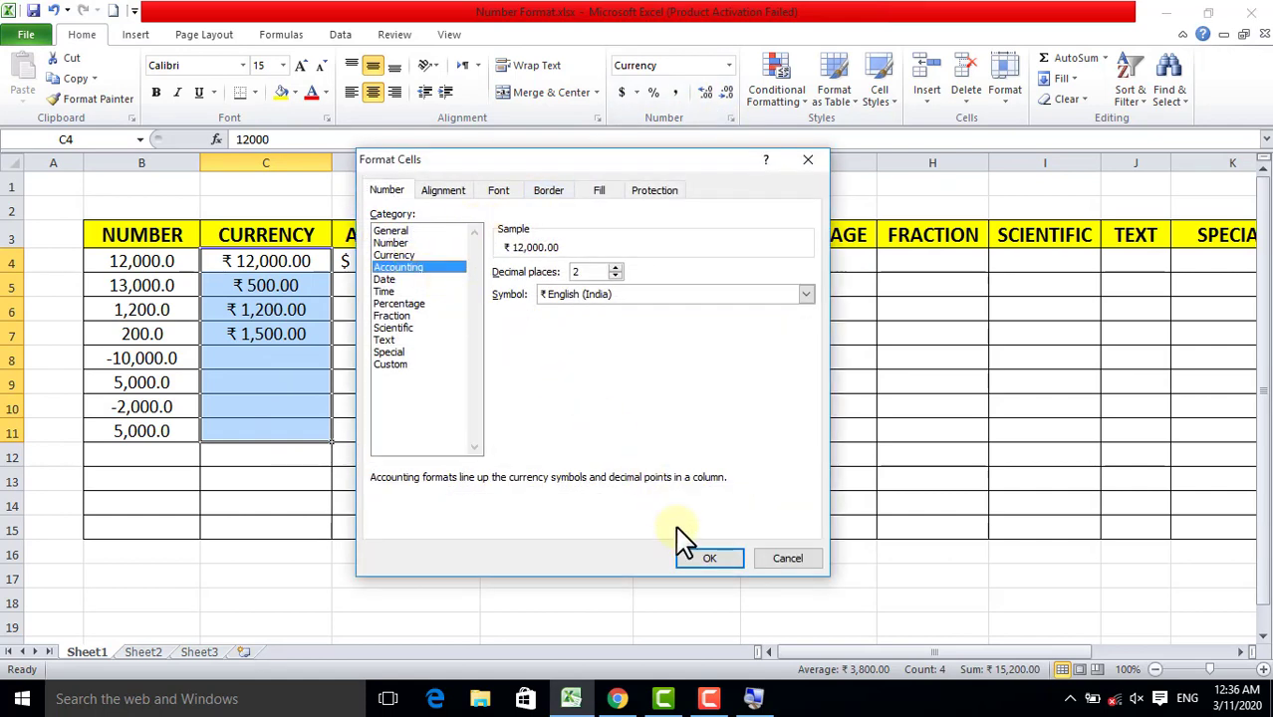
{"action": "left_click", "coordinate": [698, 558]}
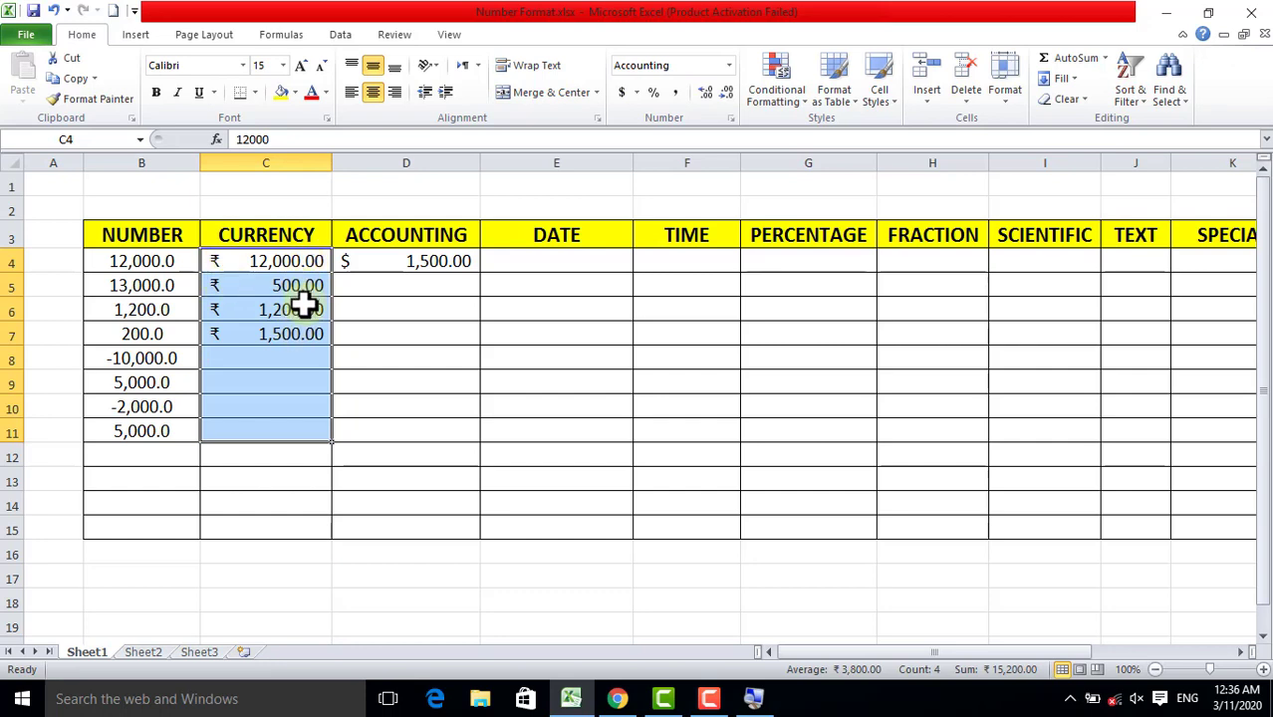
{"action": "left_click", "coordinate": [405, 383]}
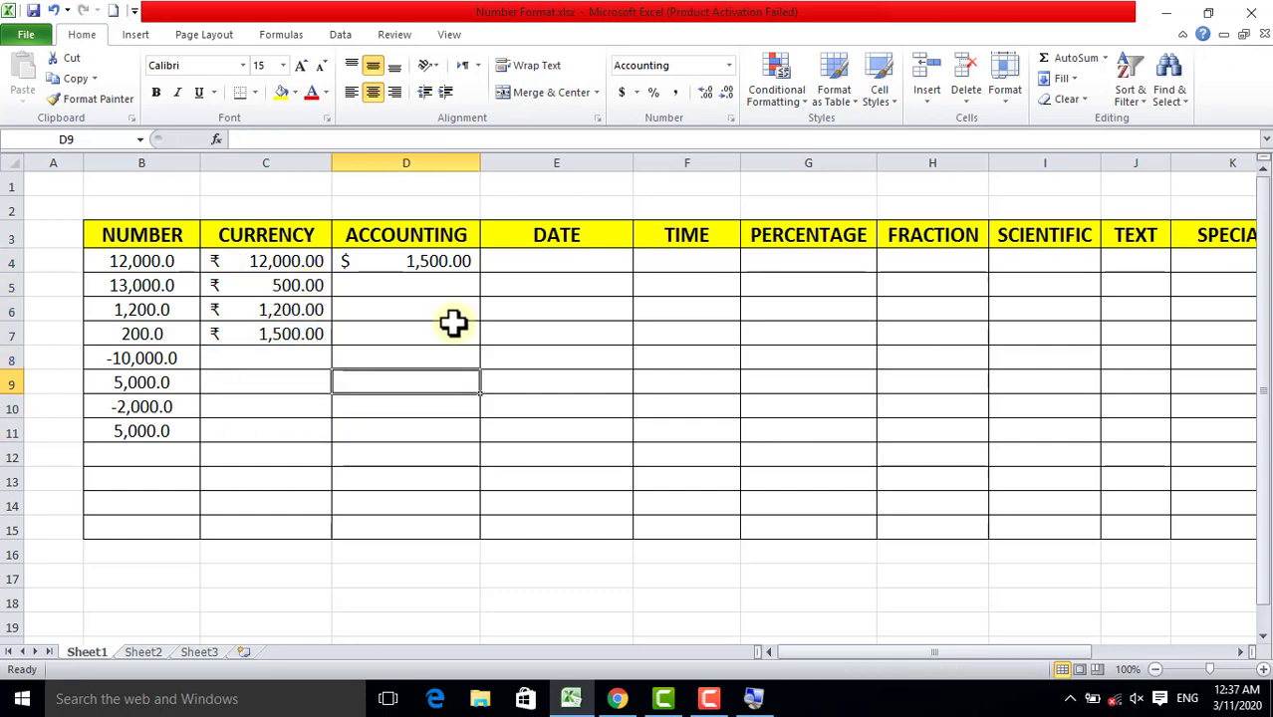
- Enter 3/11/2020 in E4 and fill consecutive dates down to E15
{"action": "left_click", "coordinate": [553, 261]}
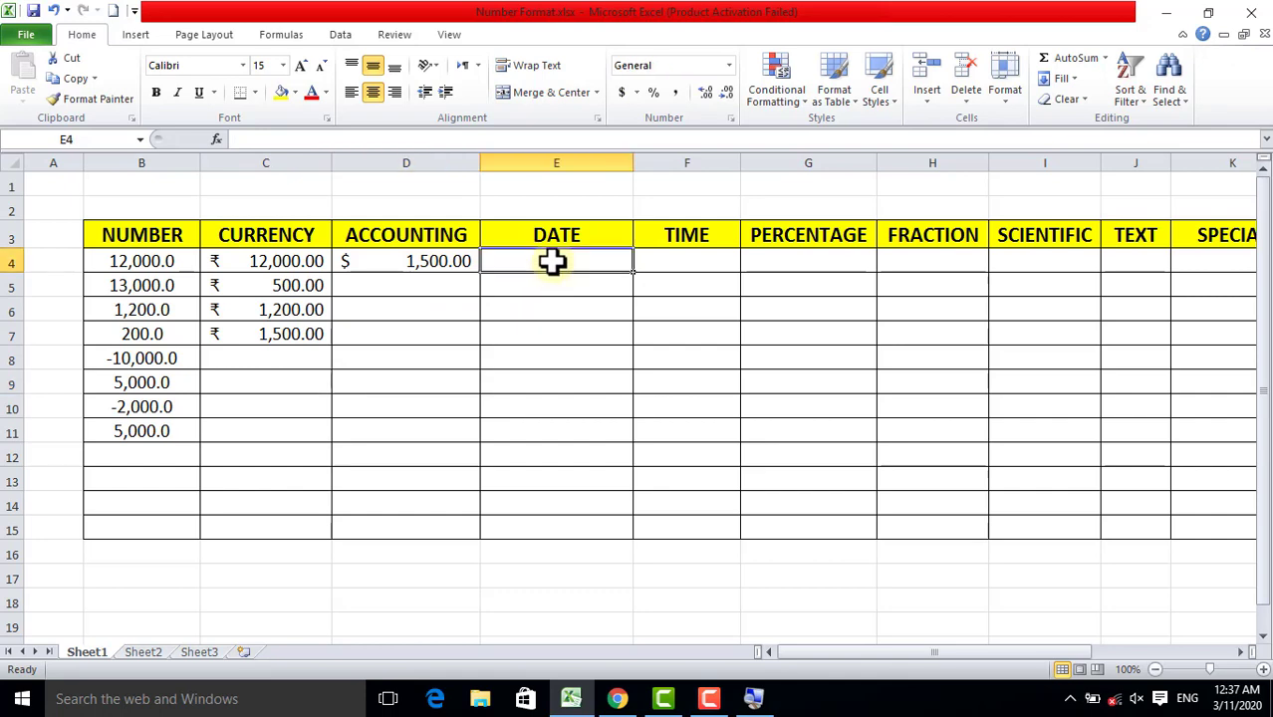
{"action": "type", "text": "03/"}
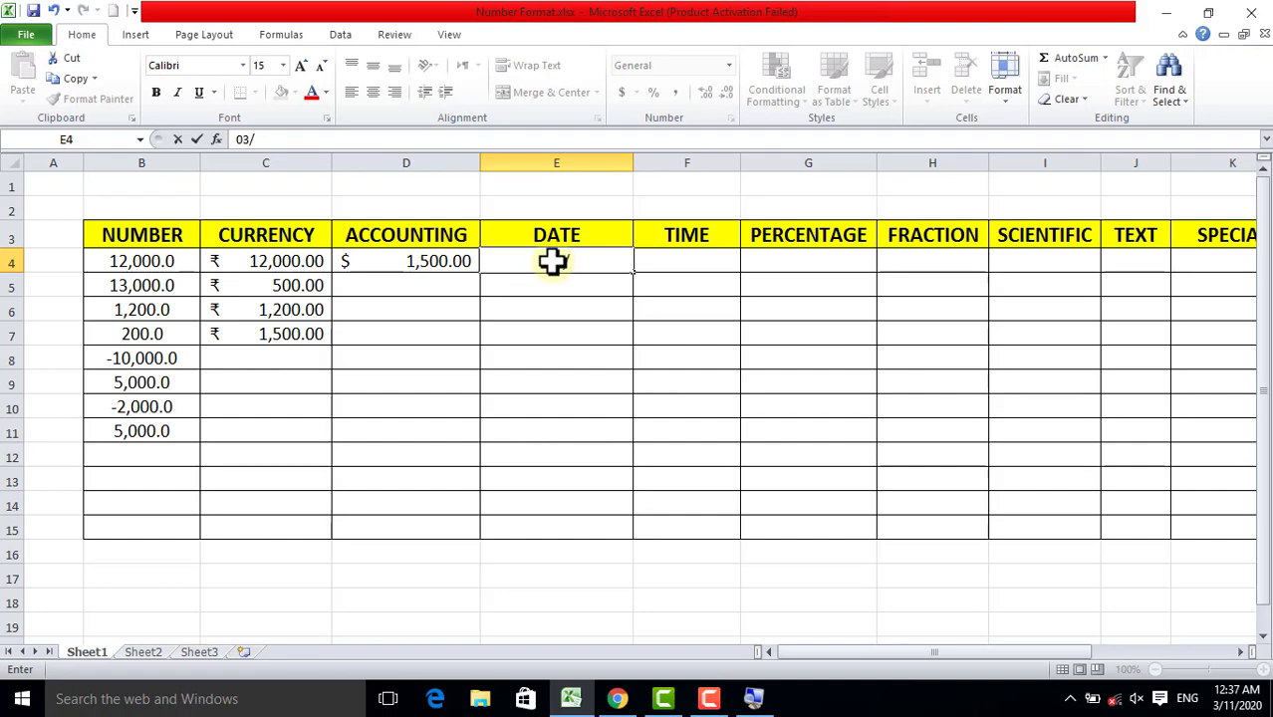
{"action": "type", "text": "11/2"}
{"action": "type", "text": "020"}
{"action": "key", "text": "Return"}
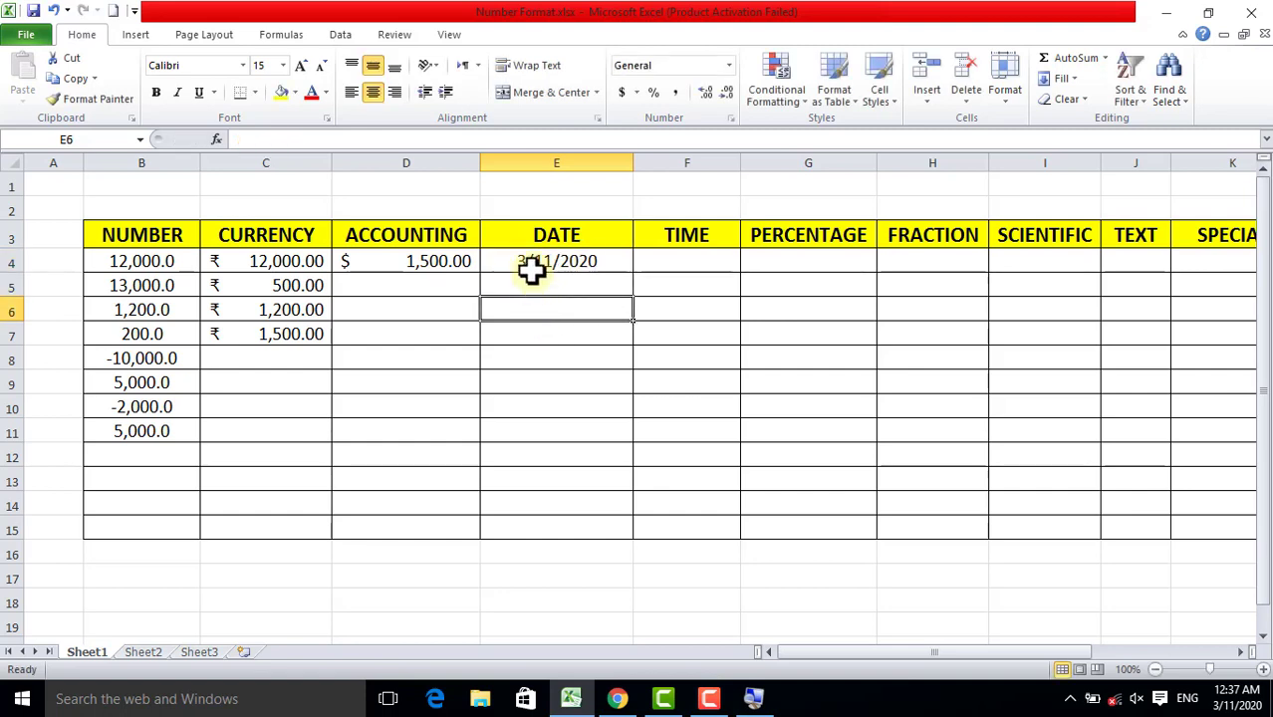
{"action": "left_click", "coordinate": [533, 265]}
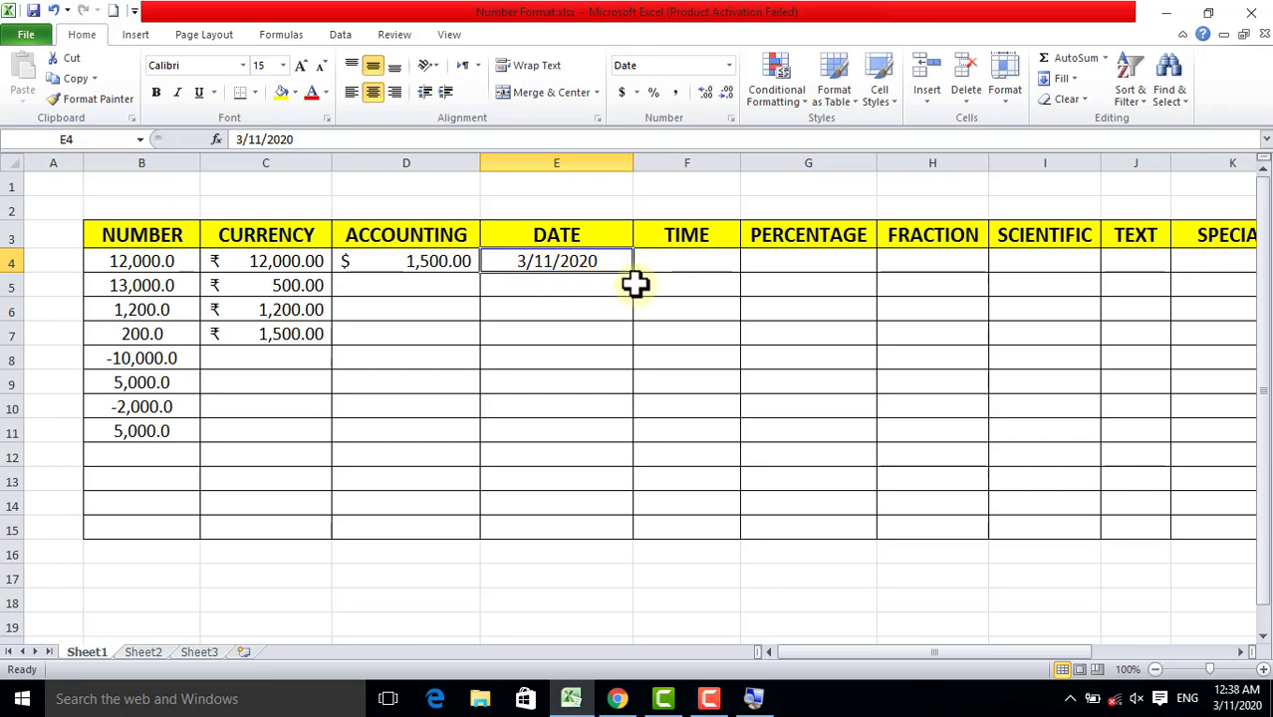
{"action": "left_click_drag", "start_coordinate": [633, 273], "coordinate": [626, 539]}
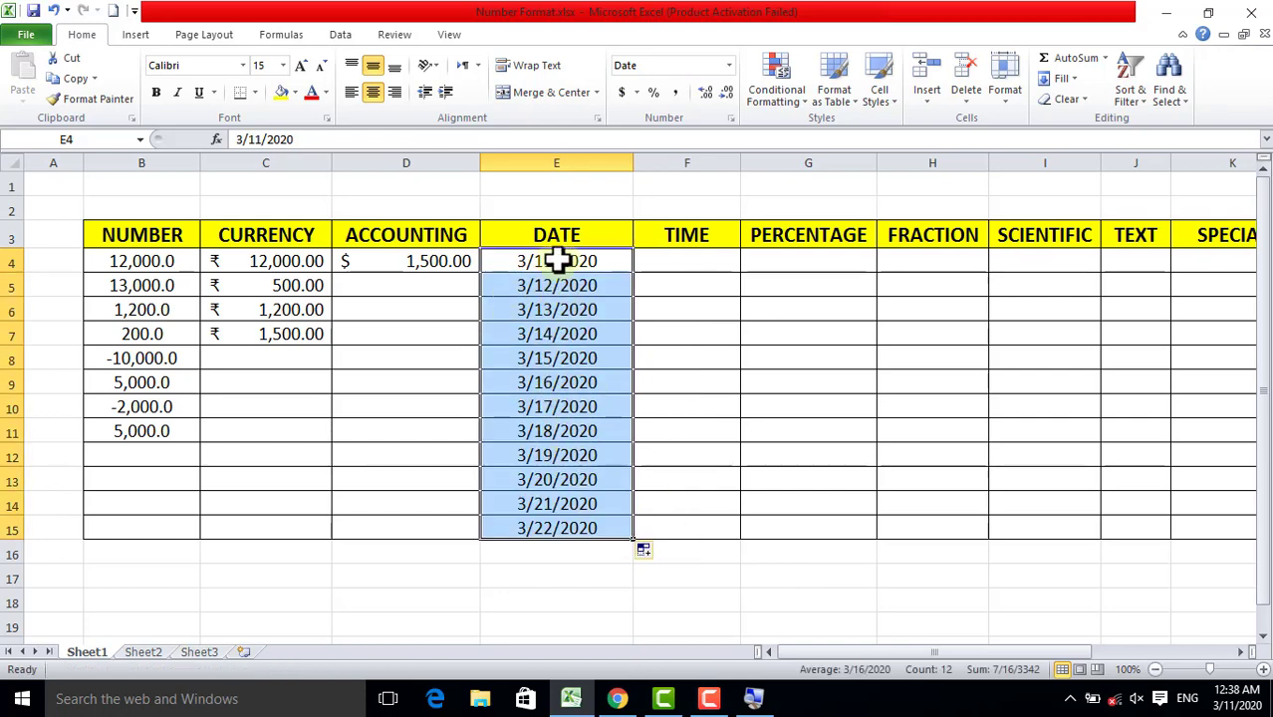
- Widen column E to fit the dates and bring up their Date format options
{"action": "left_click_drag", "start_coordinate": [560, 259], "coordinate": [554, 530]}
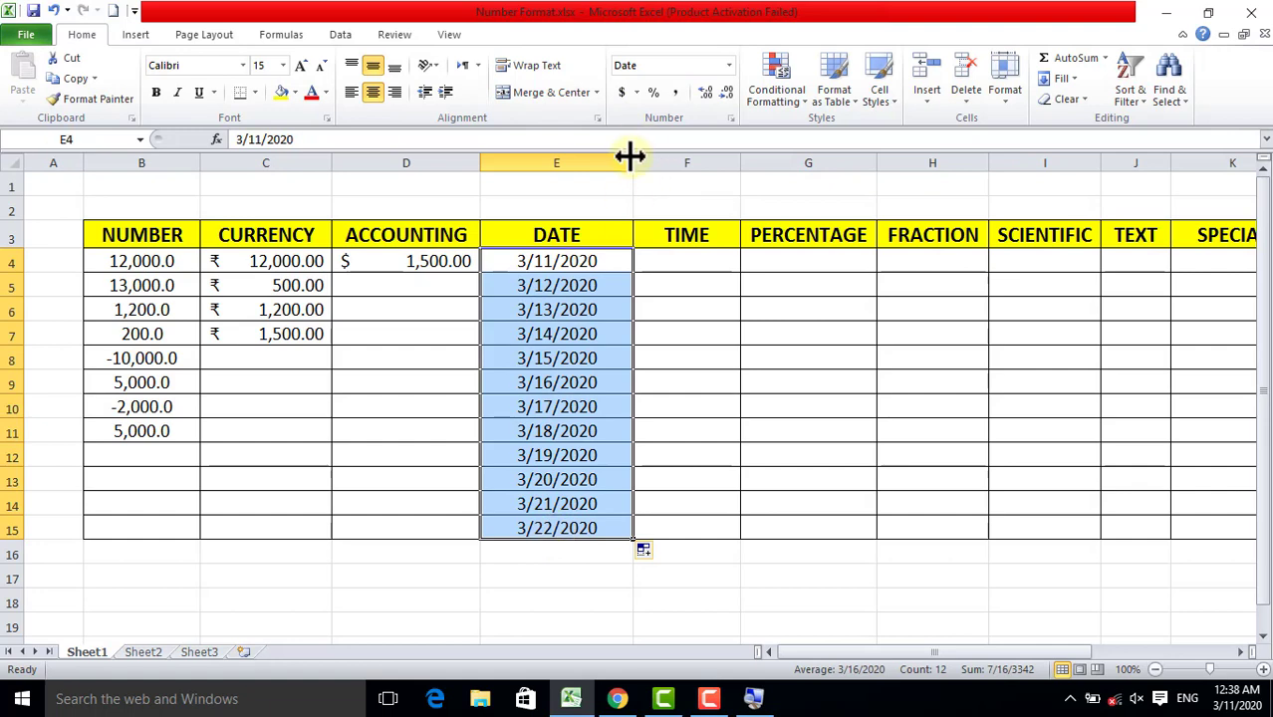
{"action": "left_click_drag", "start_coordinate": [633, 162], "coordinate": [734, 156]}
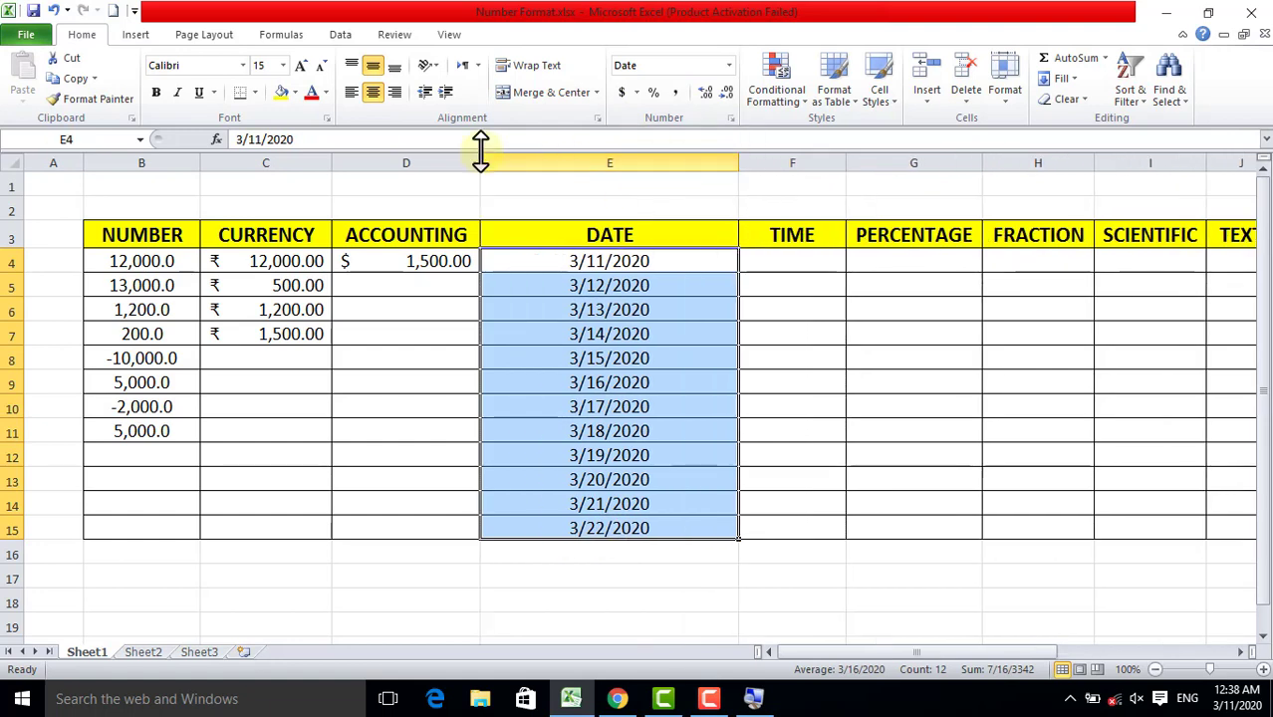
{"action": "left_click", "coordinate": [730, 119]}
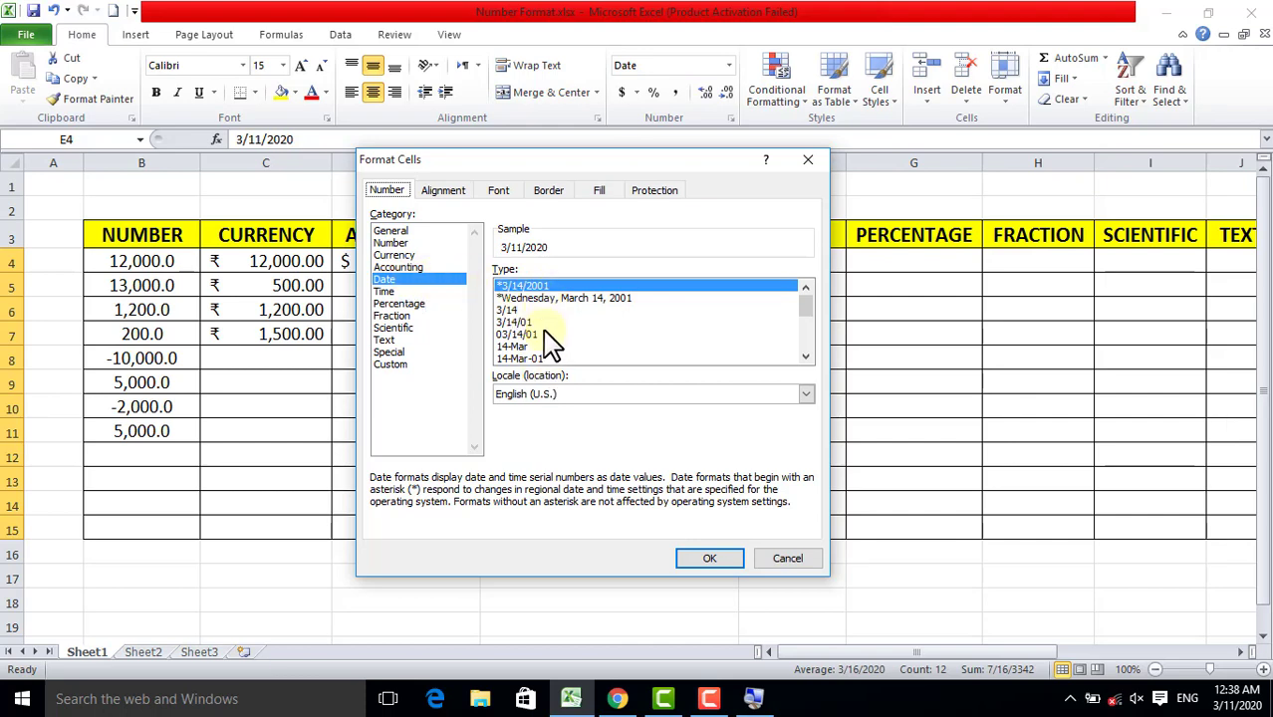
- Format column E as long dates like Wednesday, March 11, 2020, then reopen Format Cells
{"action": "scroll", "coordinate": [560, 321], "scroll_direction": "down", "scroll_amount": 1}
{"action": "scroll", "coordinate": [565, 317], "scroll_direction": "down", "scroll_amount": 2}
{"action": "scroll", "coordinate": [565, 314], "scroll_direction": "down", "scroll_amount": 1}
{"action": "scroll", "coordinate": [561, 309], "scroll_direction": "up", "scroll_amount": 3}
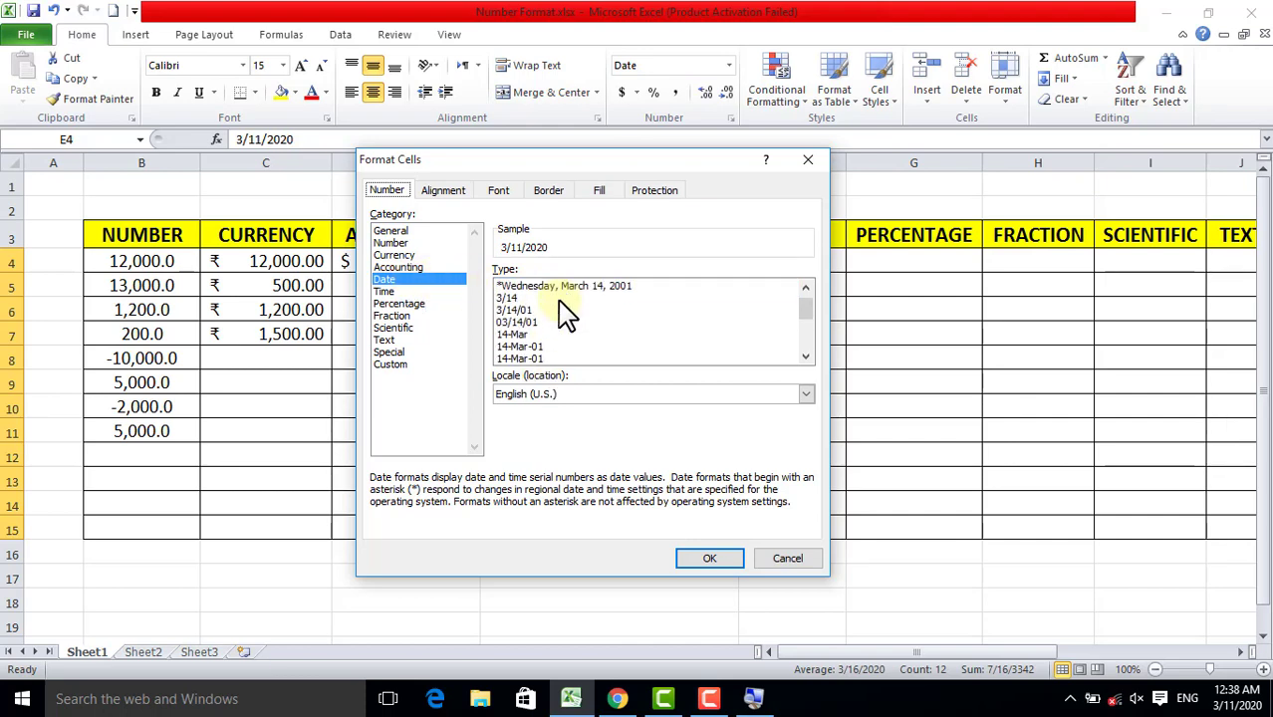
{"action": "scroll", "coordinate": [561, 311], "scroll_direction": "up", "scroll_amount": 1}
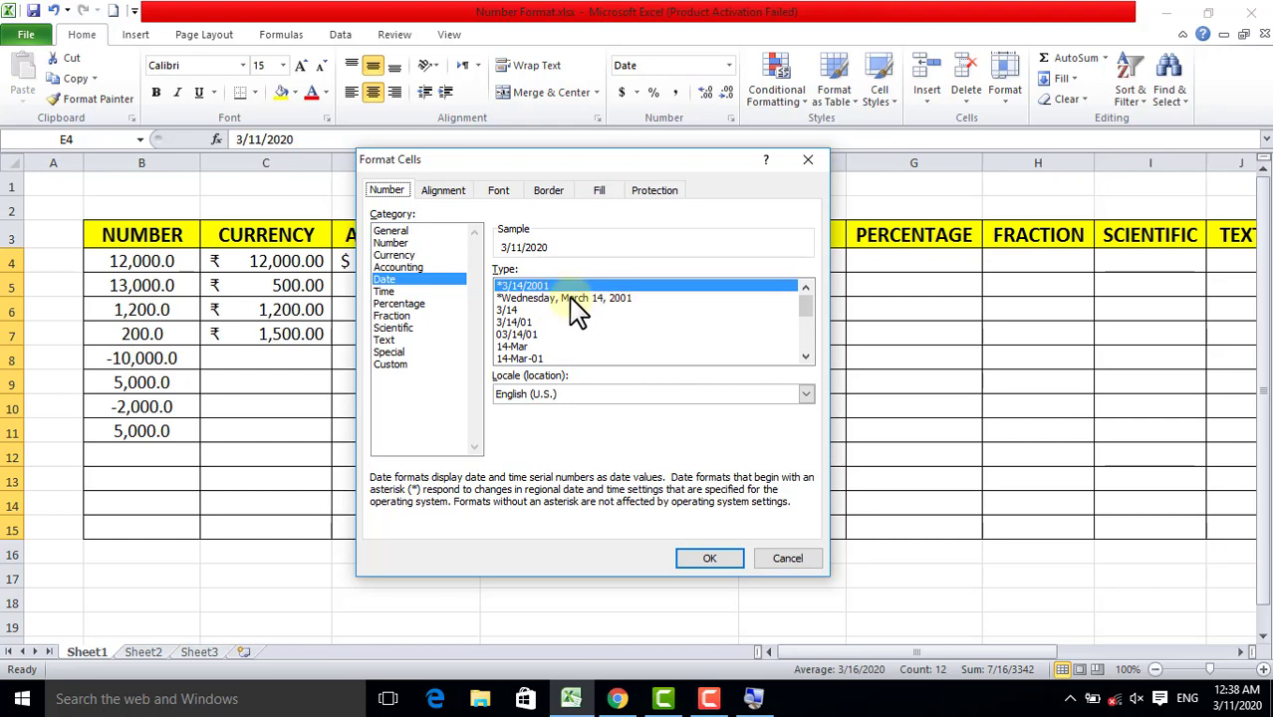
{"action": "left_click", "coordinate": [576, 299]}
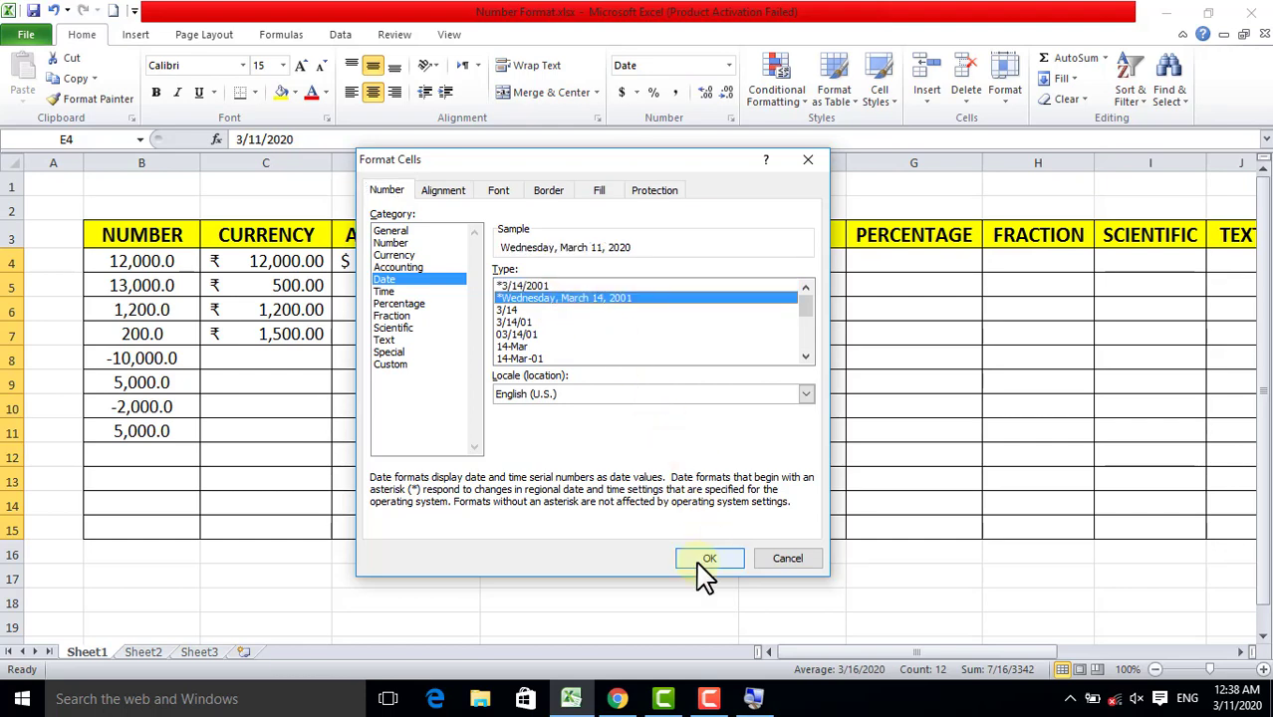
{"action": "left_click", "coordinate": [704, 561]}
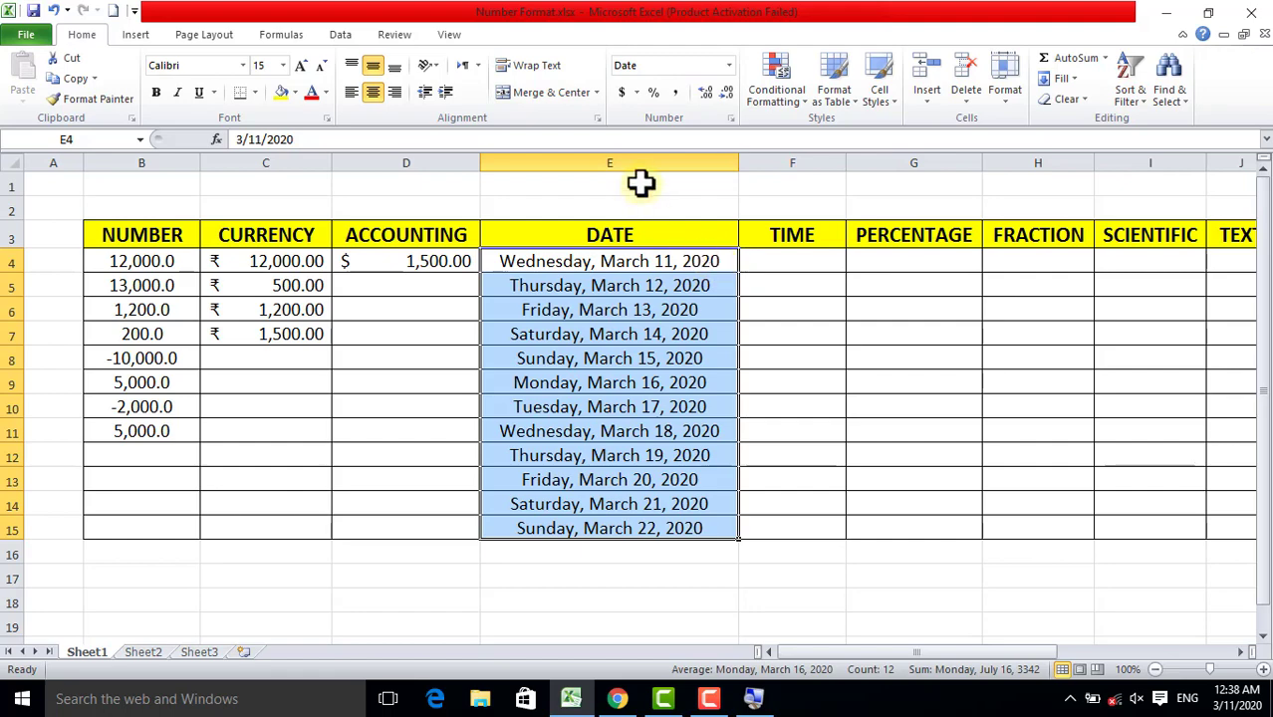
{"action": "left_click", "coordinate": [732, 119]}
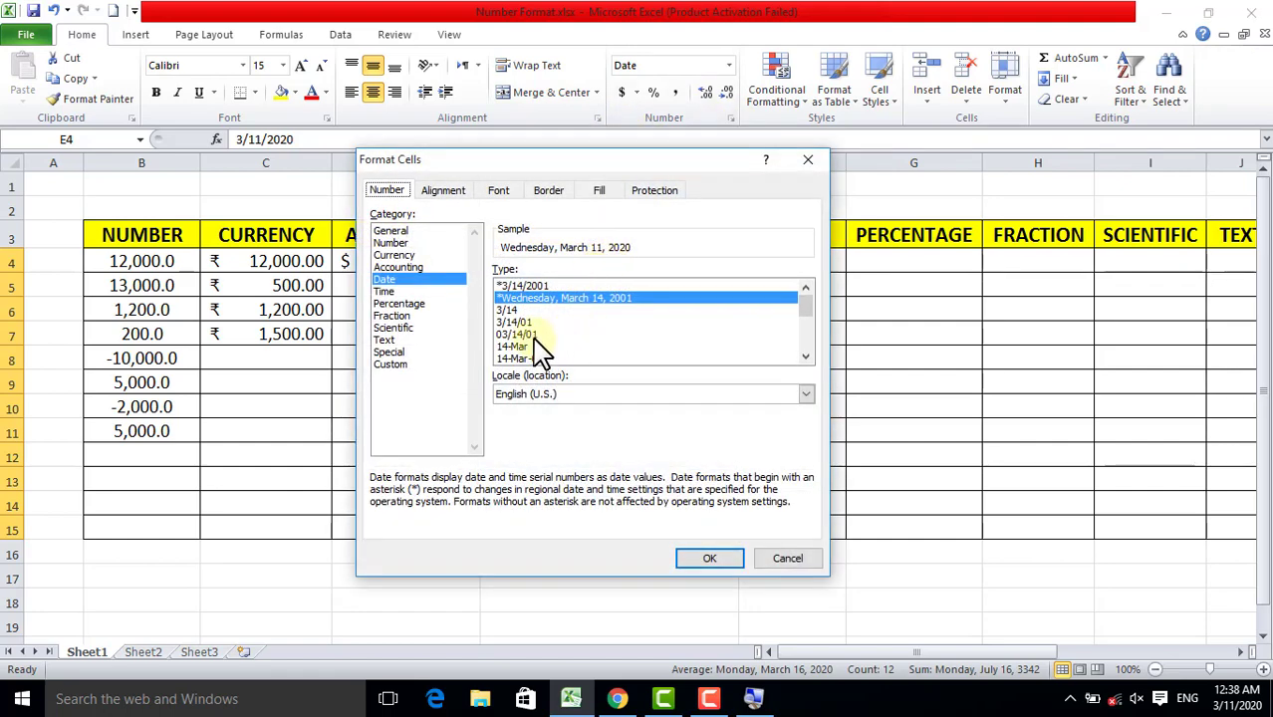
{"action": "scroll", "coordinate": [534, 339], "scroll_direction": "down", "scroll_amount": 3}
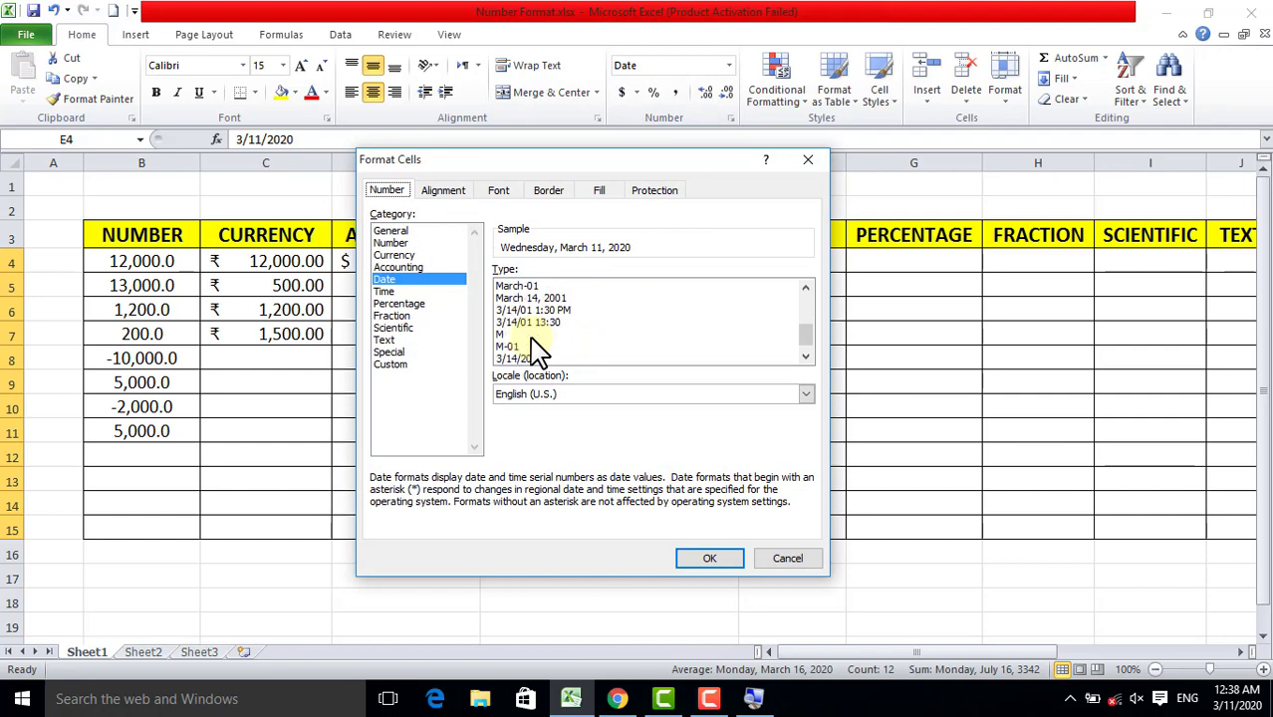
- Close the date format options and narrow column E back down
{"action": "double_click", "coordinate": [534, 350]}
{"action": "left_click", "coordinate": [597, 310]}
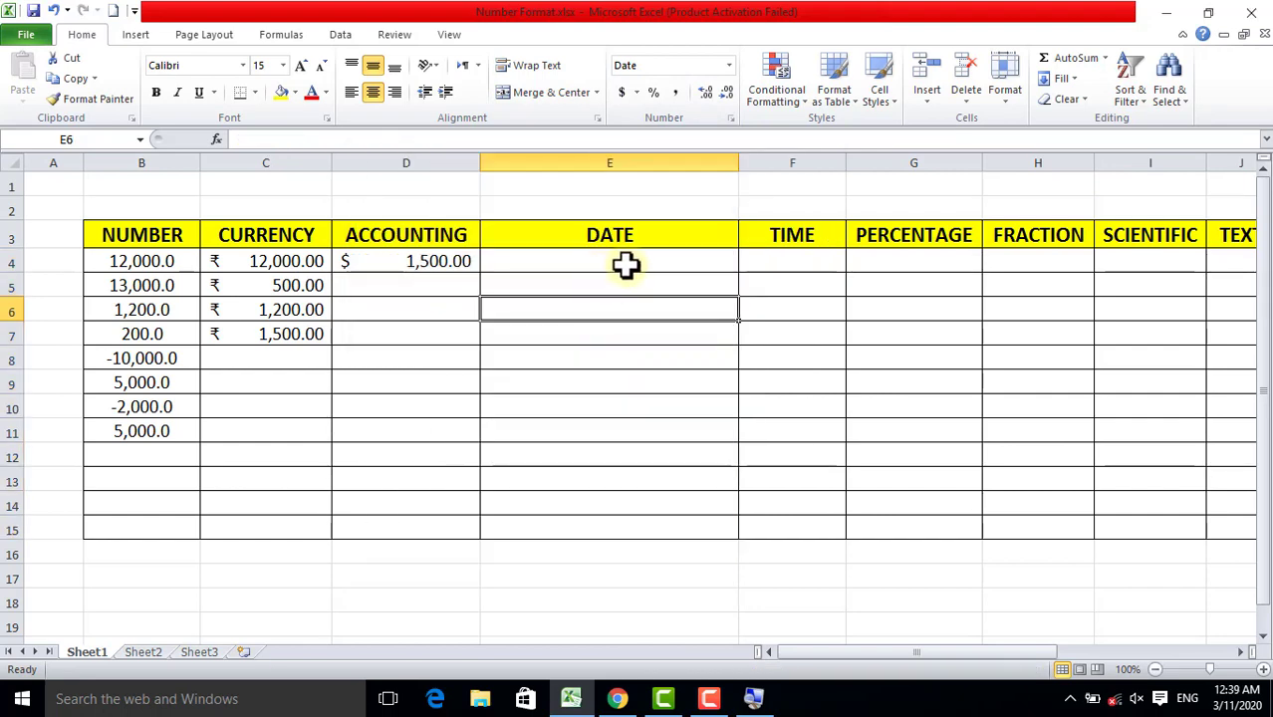
{"action": "left_click_drag", "start_coordinate": [742, 158], "coordinate": [658, 159]}
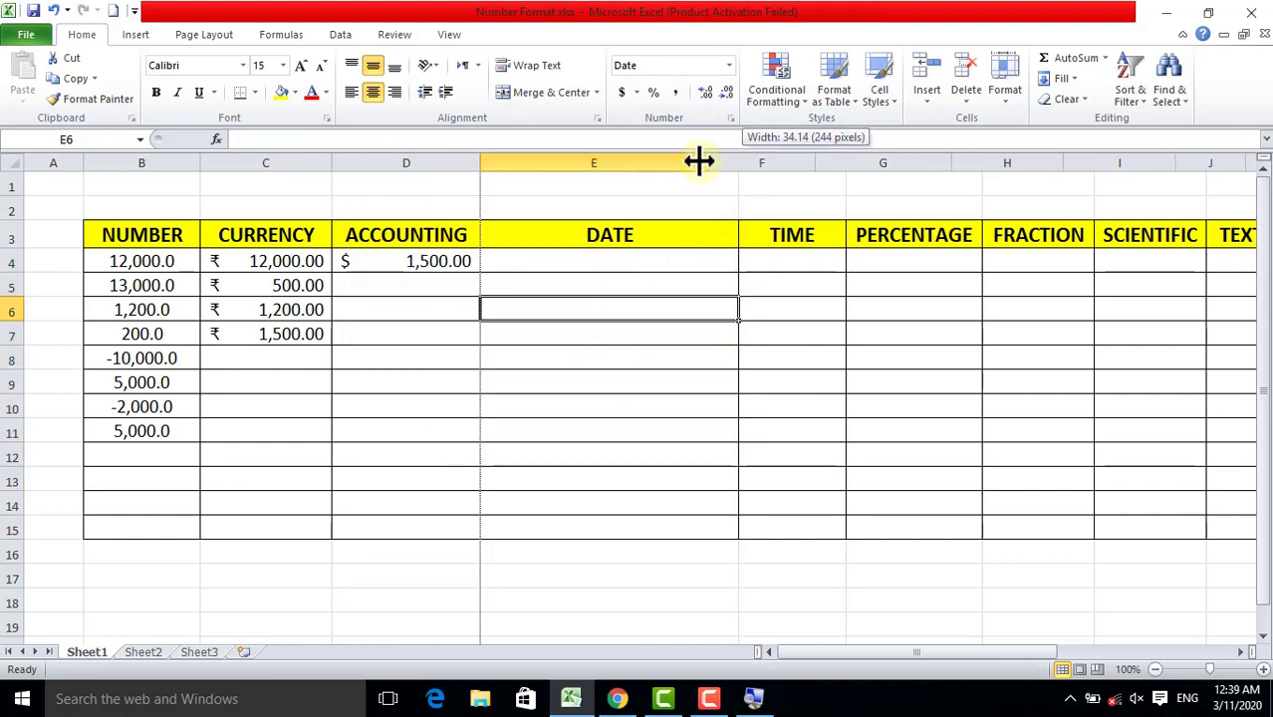
- Enter the =TODAY() formula in cell E4
{"action": "left_click", "coordinate": [588, 259]}
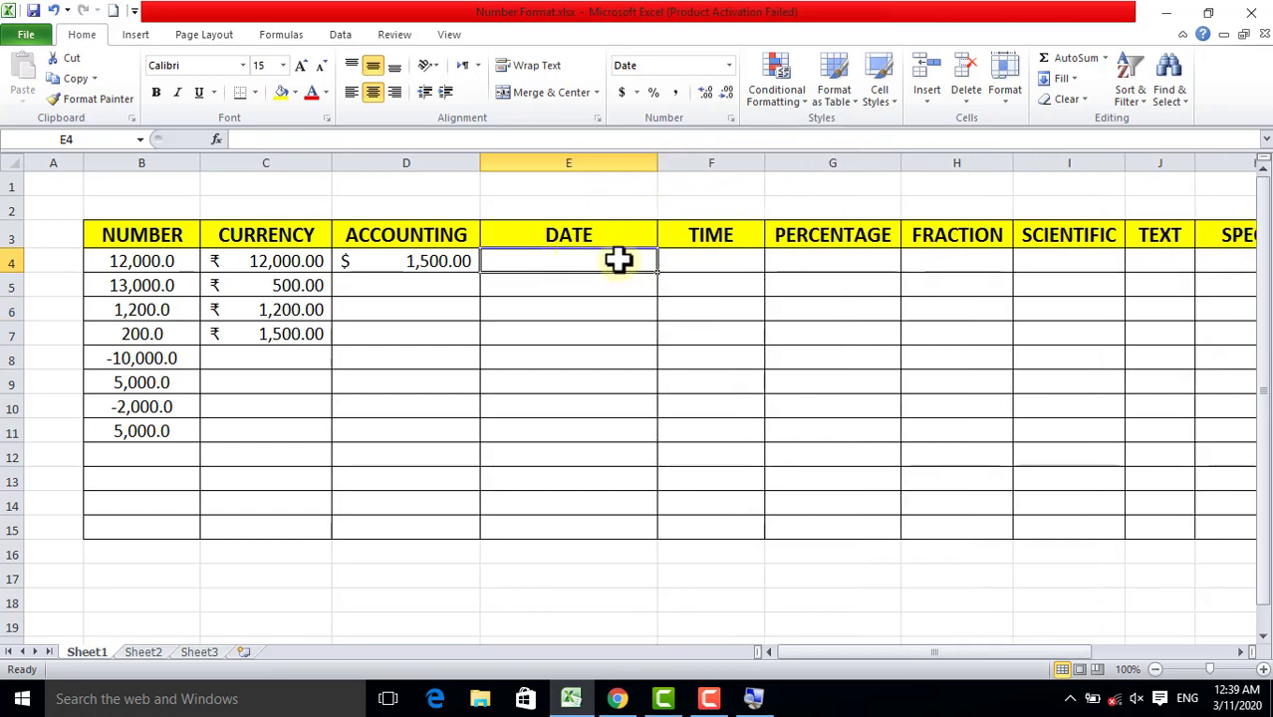
{"action": "type", "text": "="}
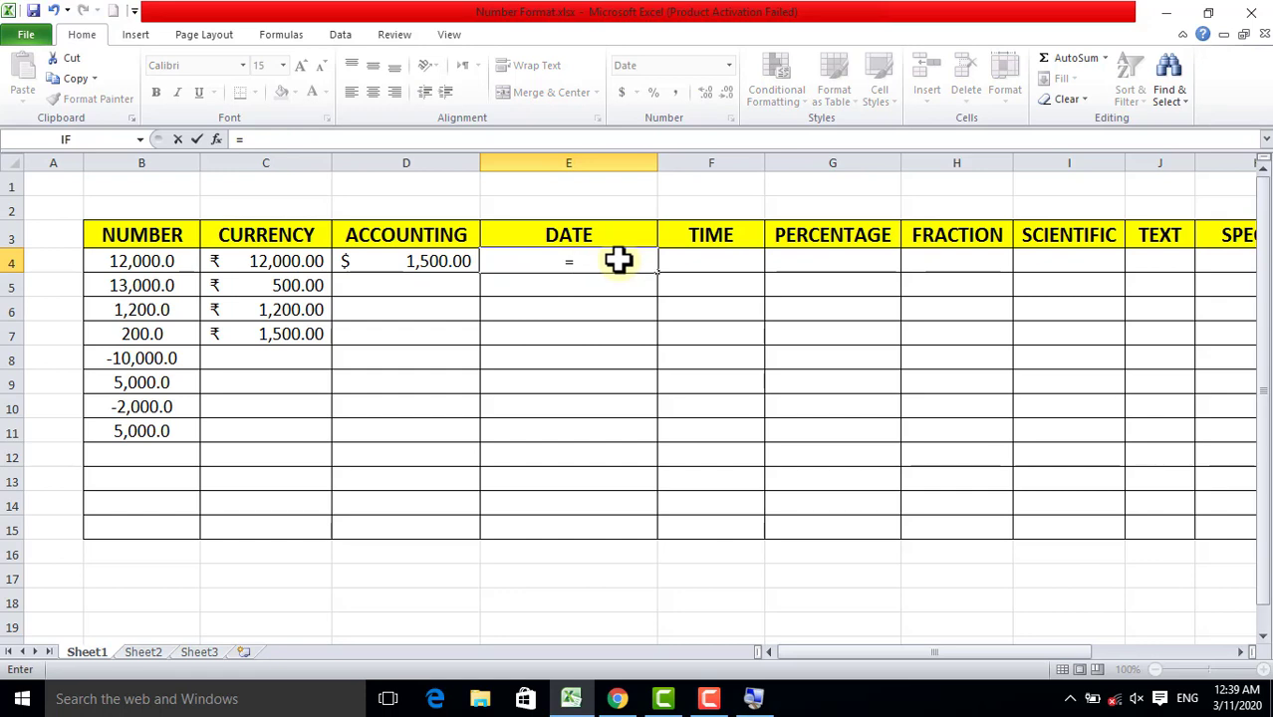
{"action": "type", "text": "TO"}
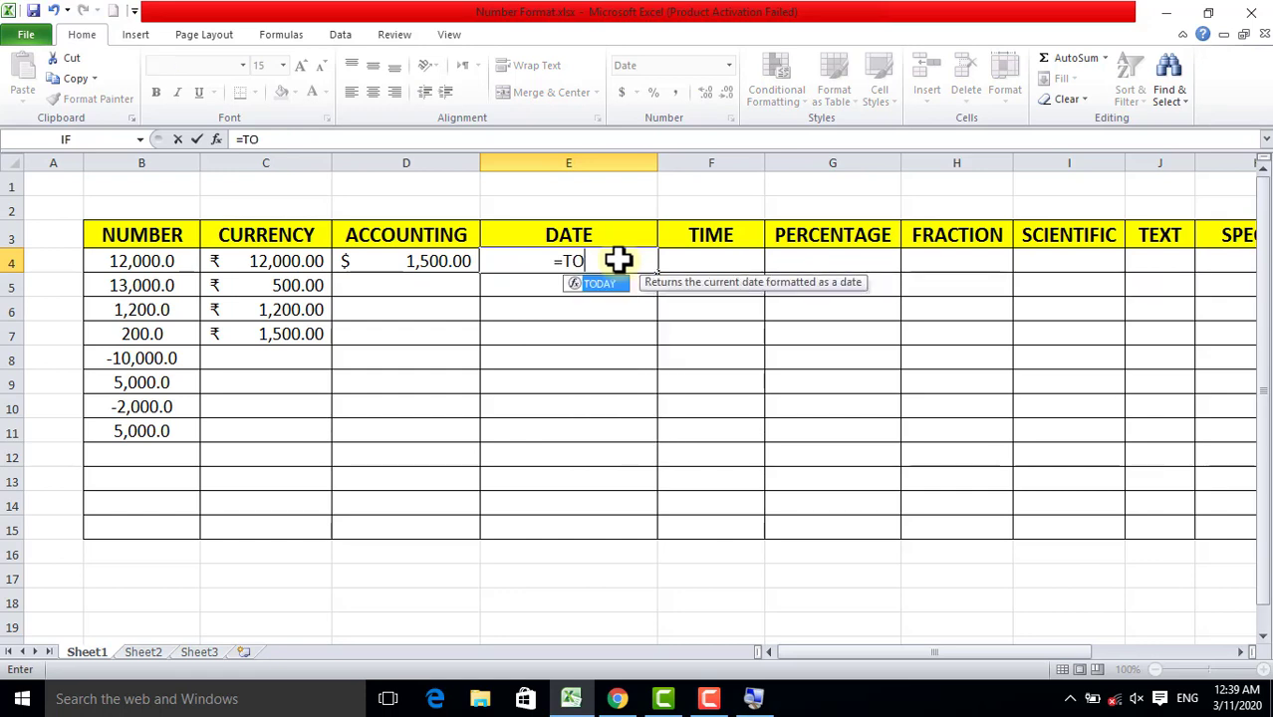
{"action": "type", "text": "D"}
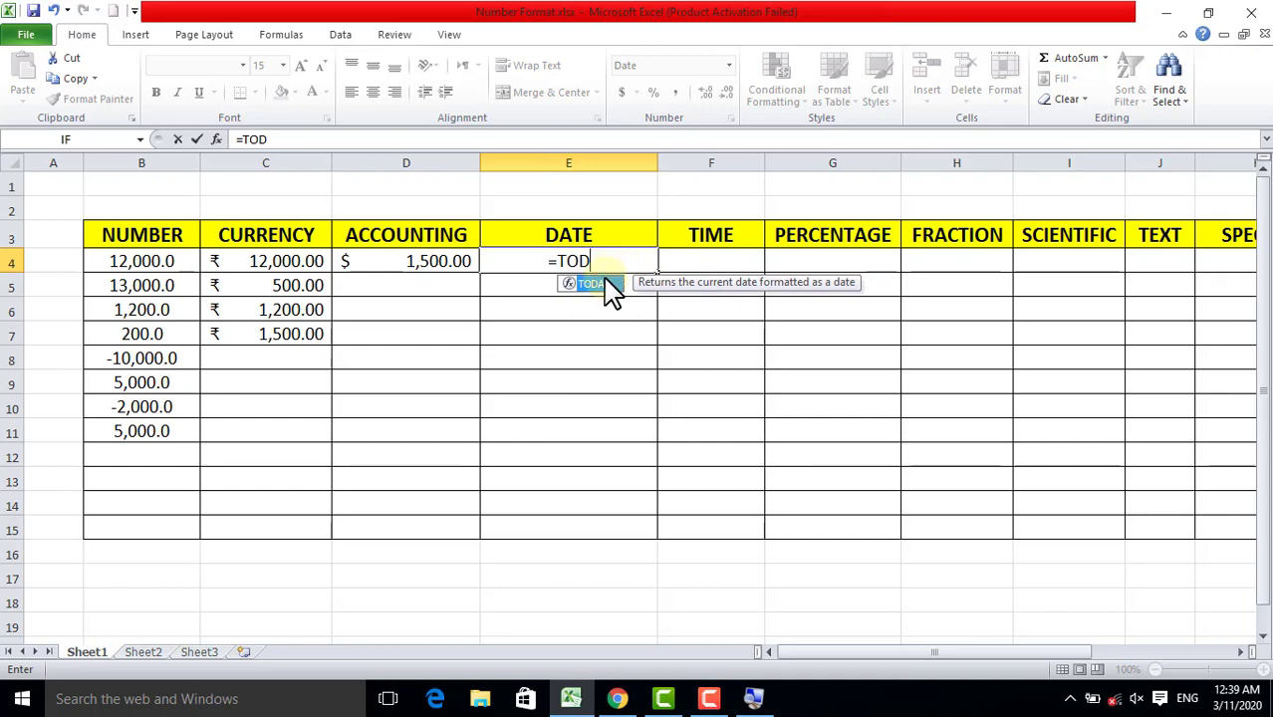
{"action": "double_click", "coordinate": [595, 284]}
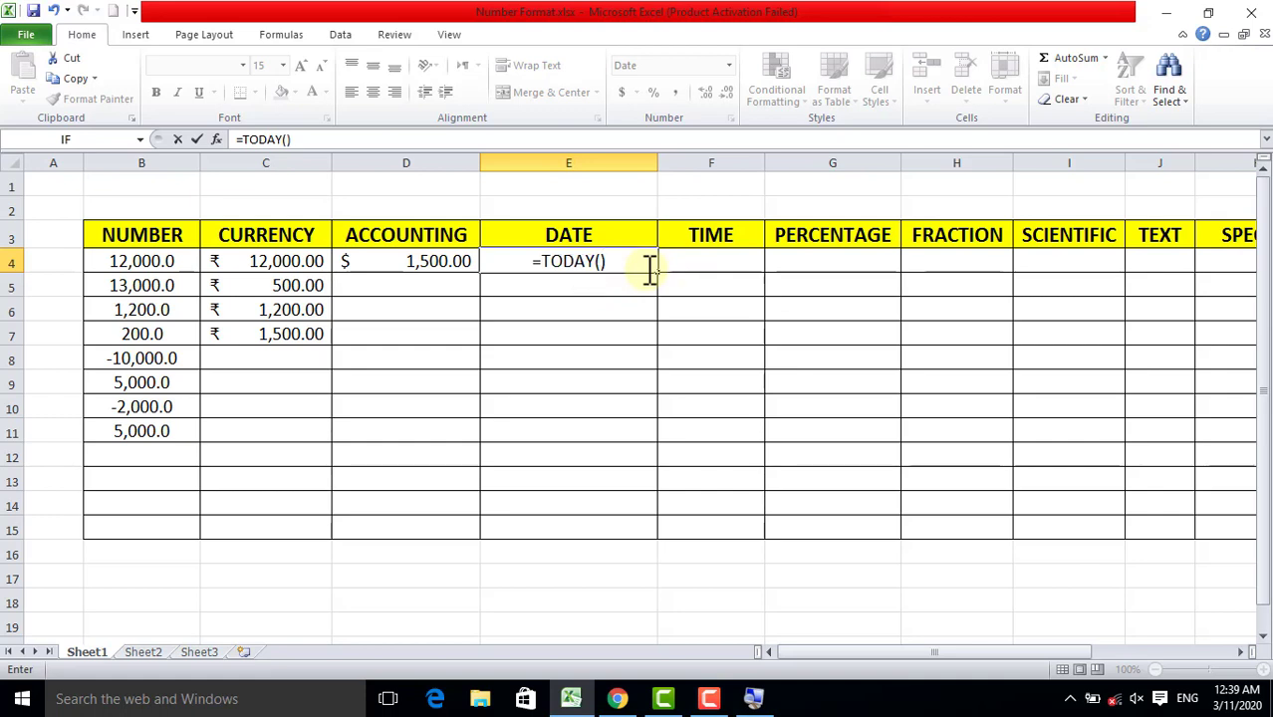
{"action": "key", "text": "Return"}
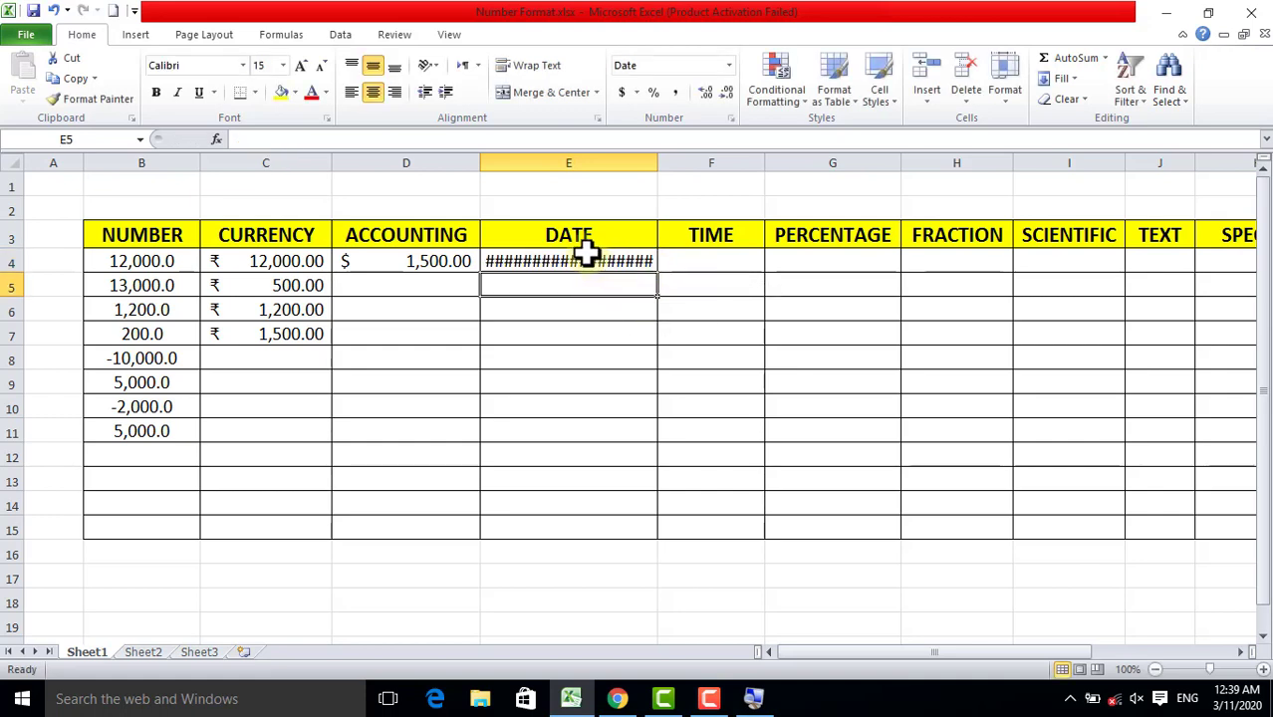
{"action": "left_click", "coordinate": [574, 259]}
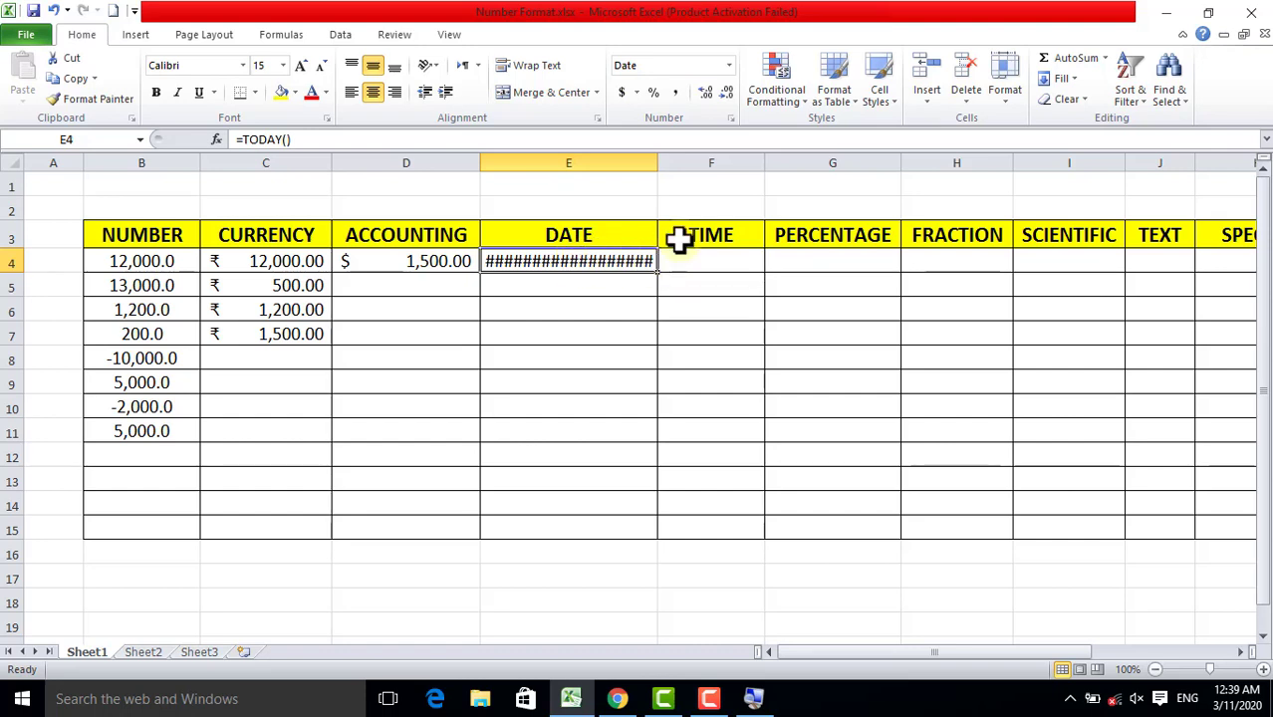
- Widen columns E and F so E4 reads Wednesday, March 11, 2020
{"action": "left_click_drag", "start_coordinate": [657, 160], "coordinate": [755, 160]}
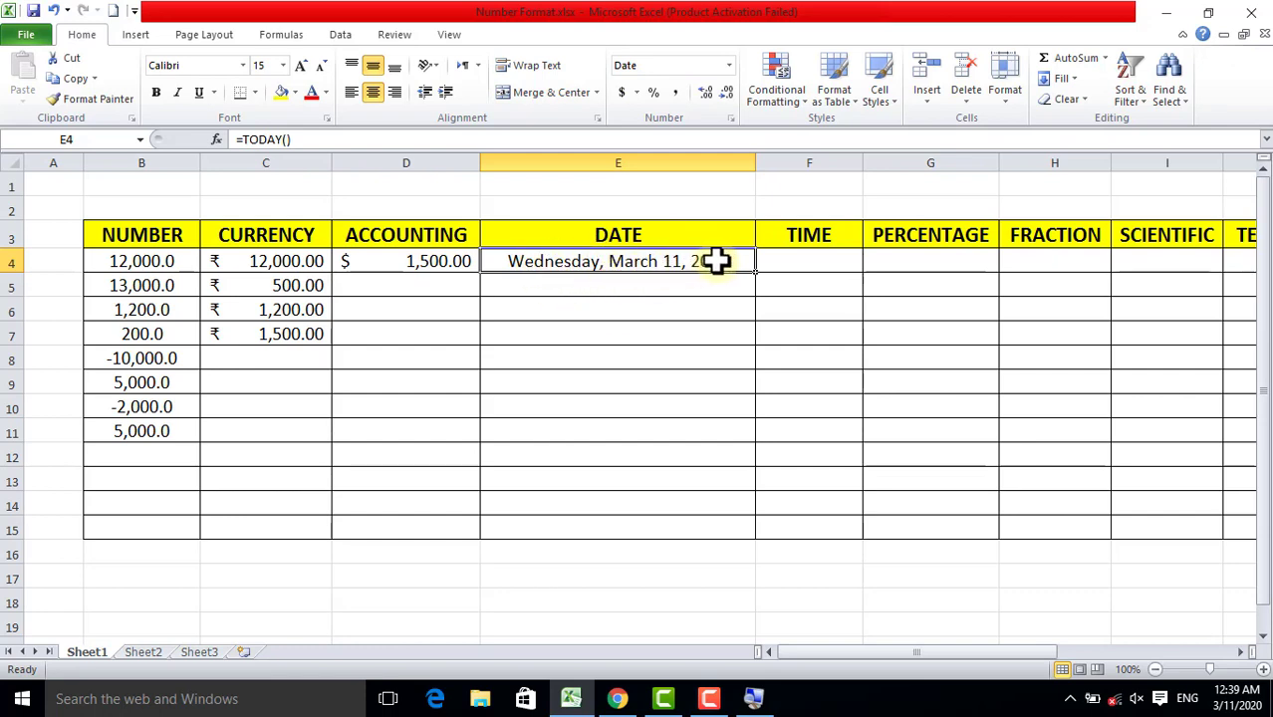
{"action": "key", "text": "Return"}
{"action": "left_click_drag", "start_coordinate": [862, 163], "coordinate": [917, 163]}
{"action": "left_click", "coordinate": [817, 259]}
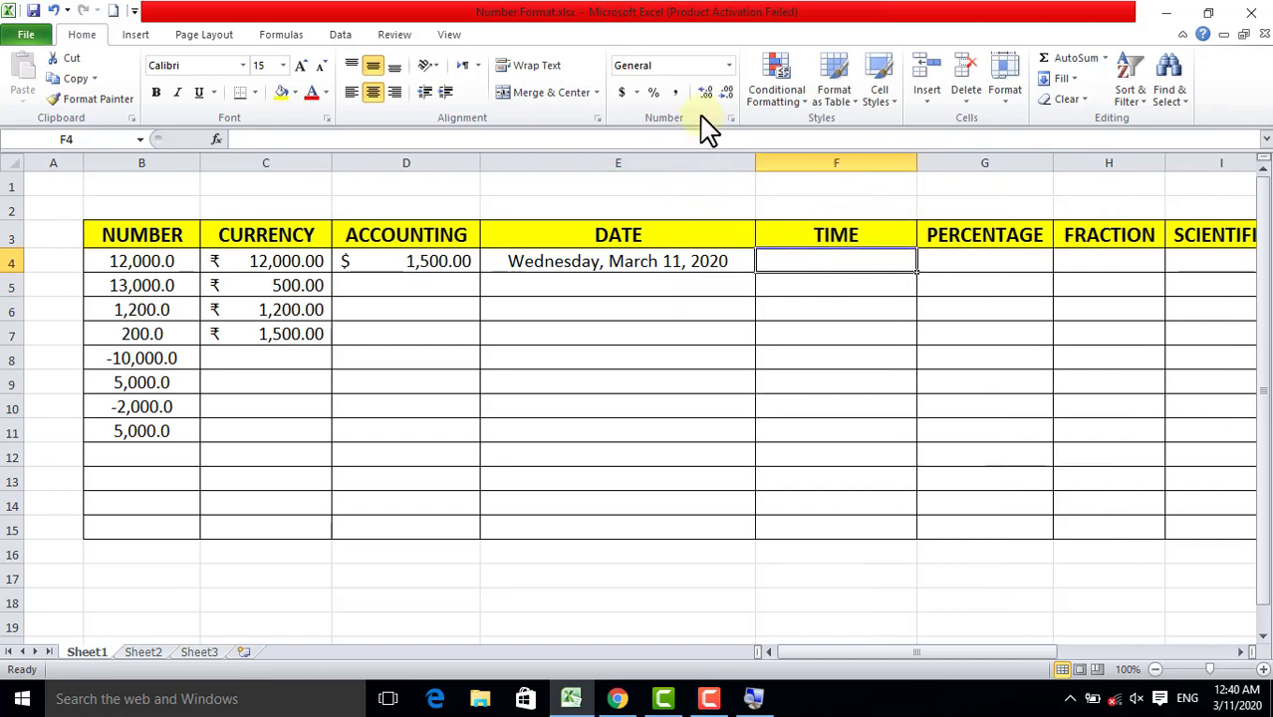
- Apply the 1:30:55 PM Time format to cell F4 via More Number Formats
{"action": "left_click", "coordinate": [728, 66]}
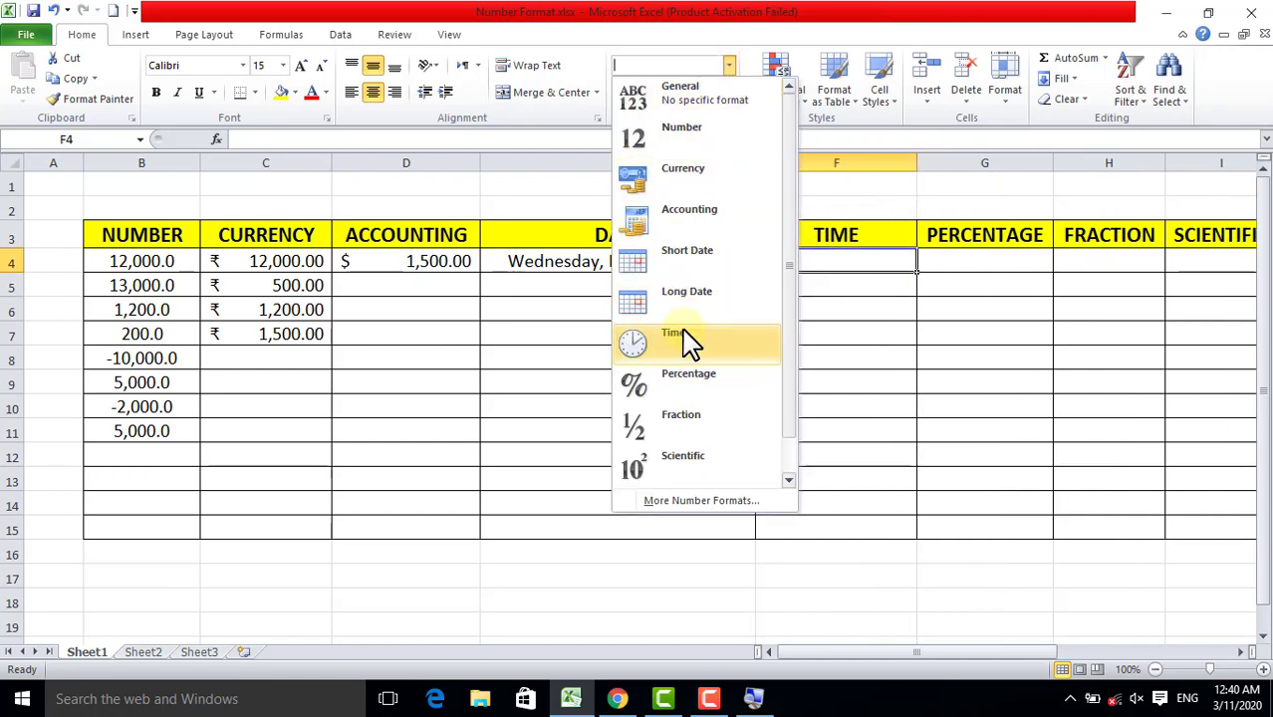
{"action": "left_click", "coordinate": [687, 503]}
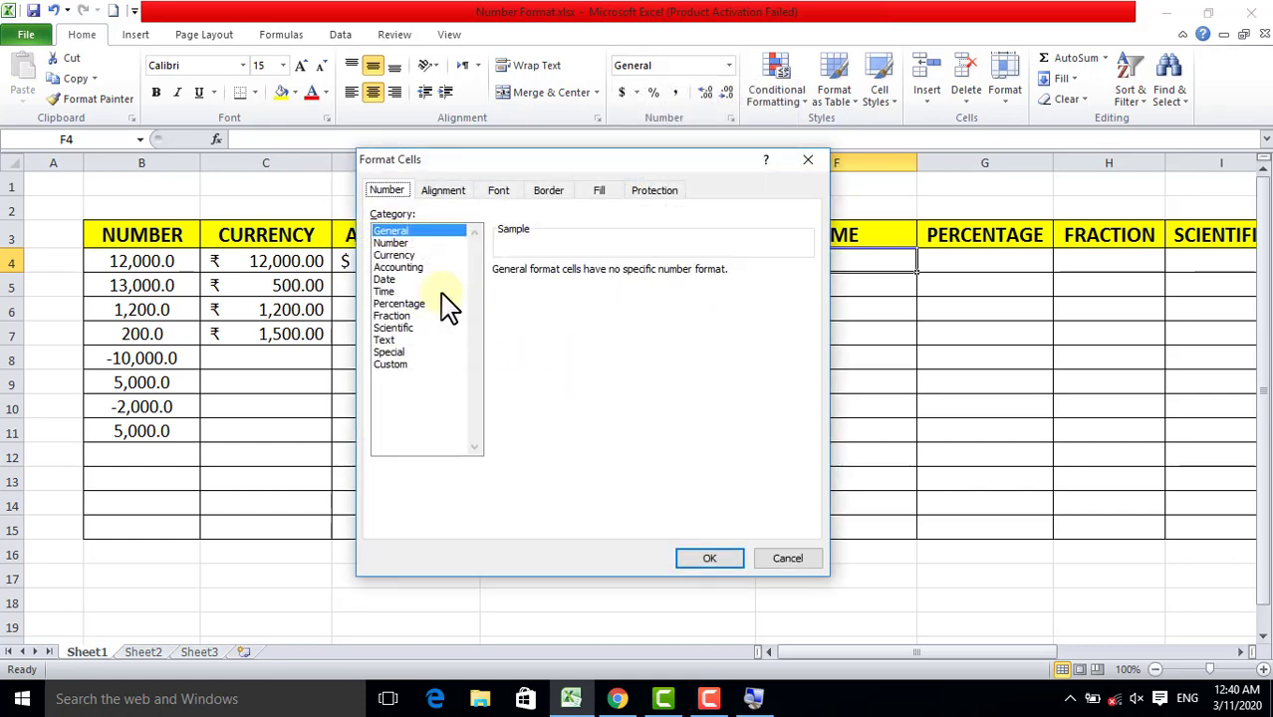
{"action": "left_click", "coordinate": [390, 292]}
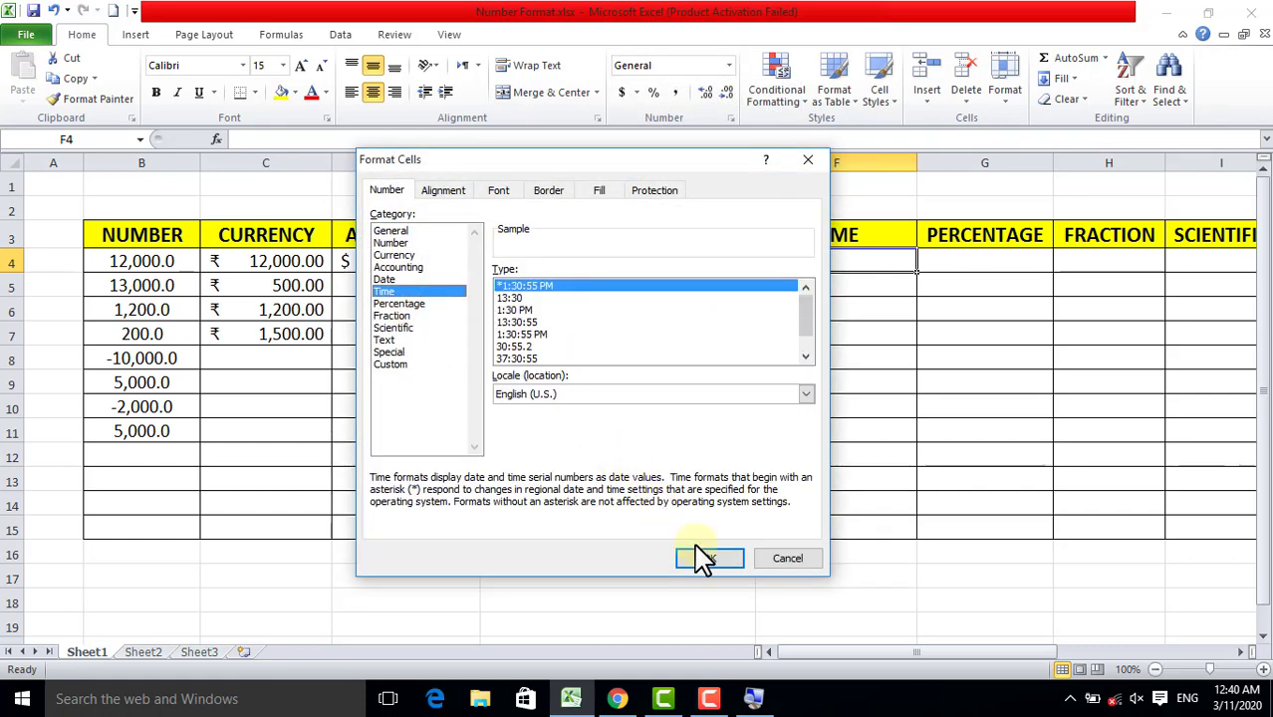
{"action": "left_click", "coordinate": [538, 336]}
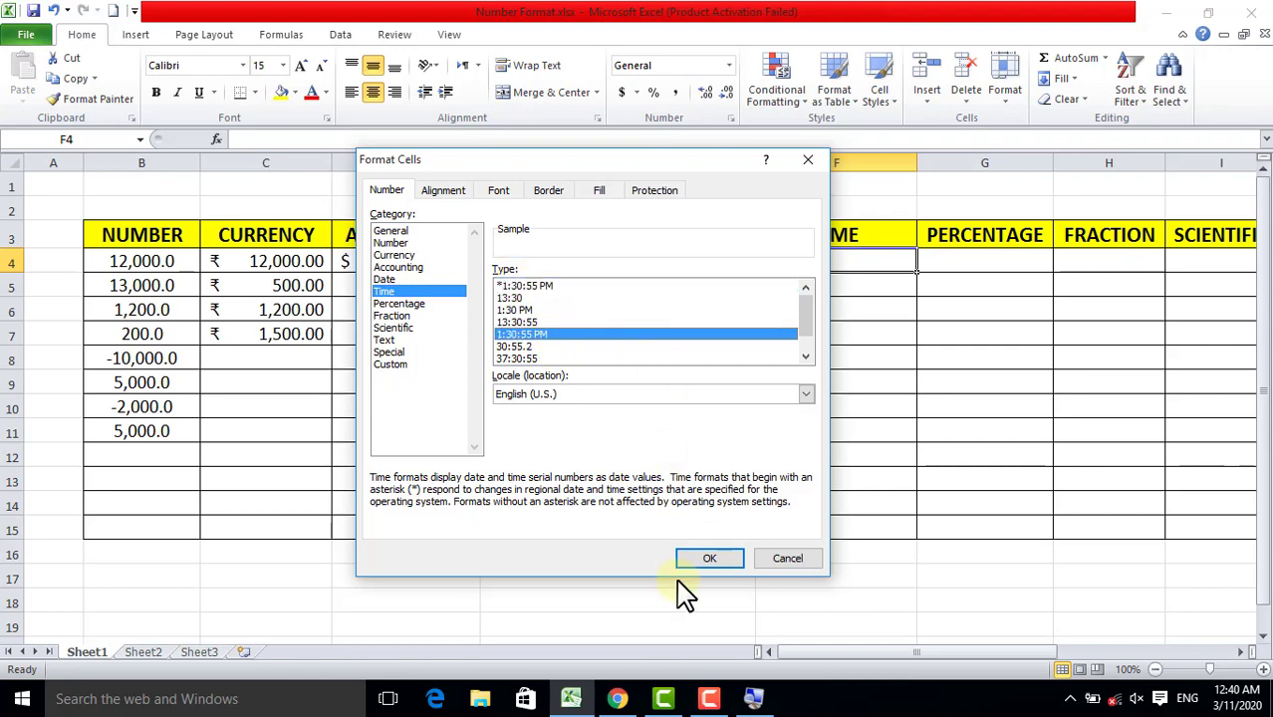
{"action": "left_click", "coordinate": [703, 559]}
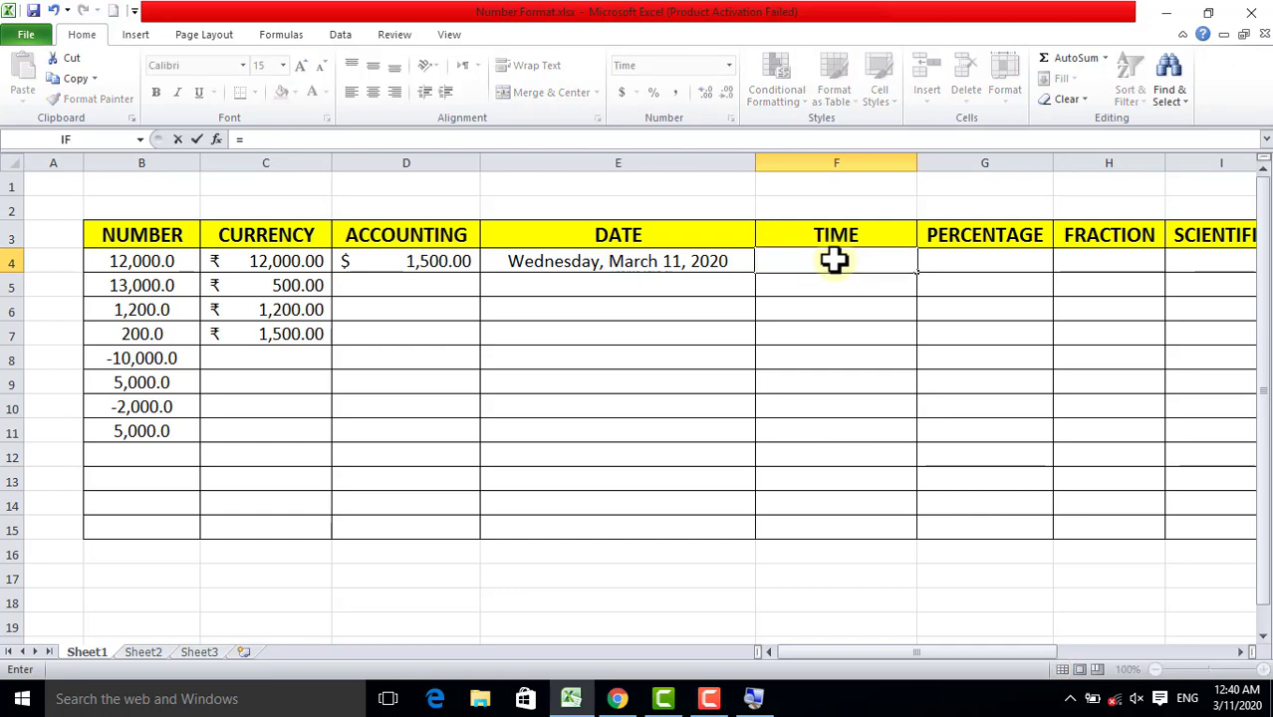
- Enter =NOW() in F4 so it shows the current time, 12:40:47 AM
{"action": "type", "text": "="}
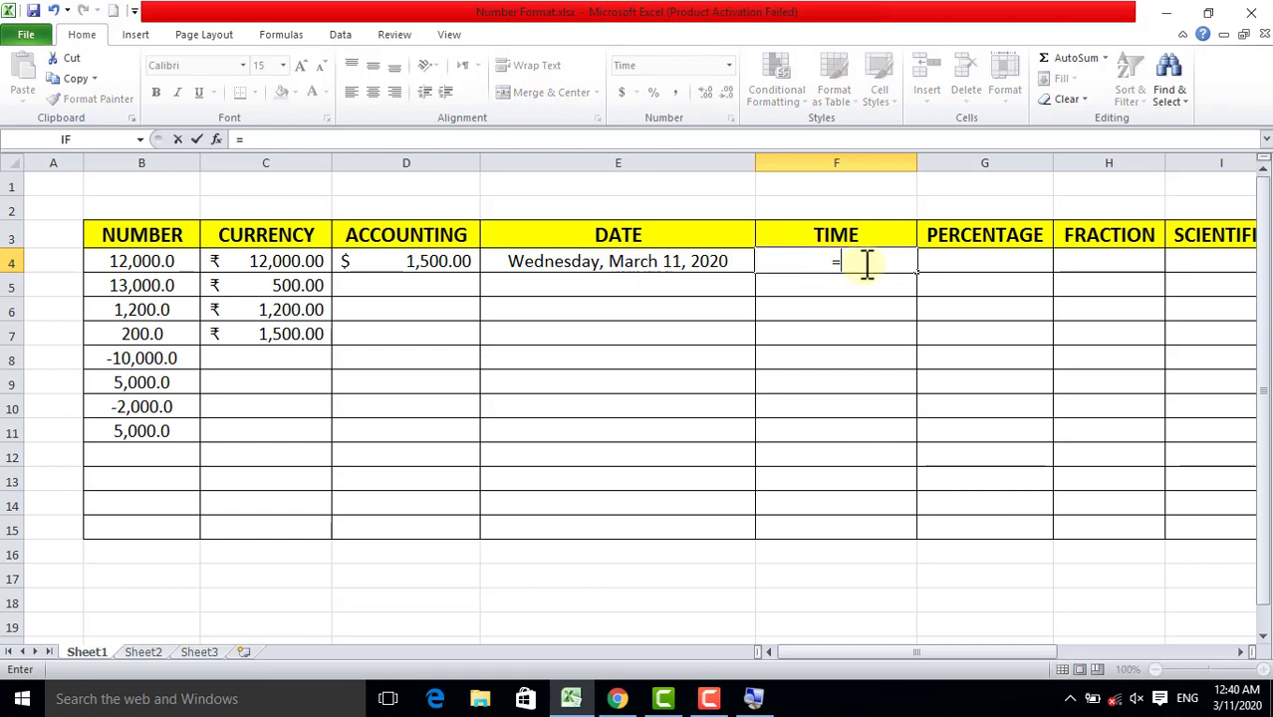
{"action": "type", "text": "NOW"}
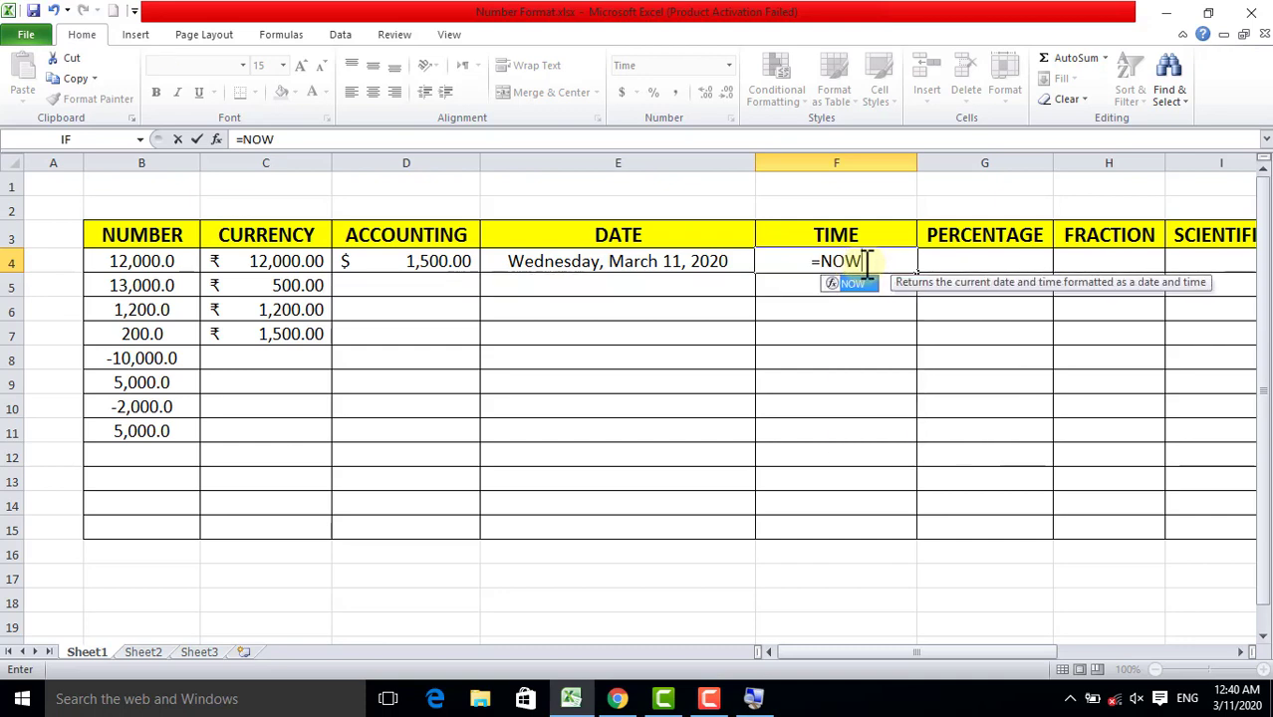
{"action": "type", "text": "("}
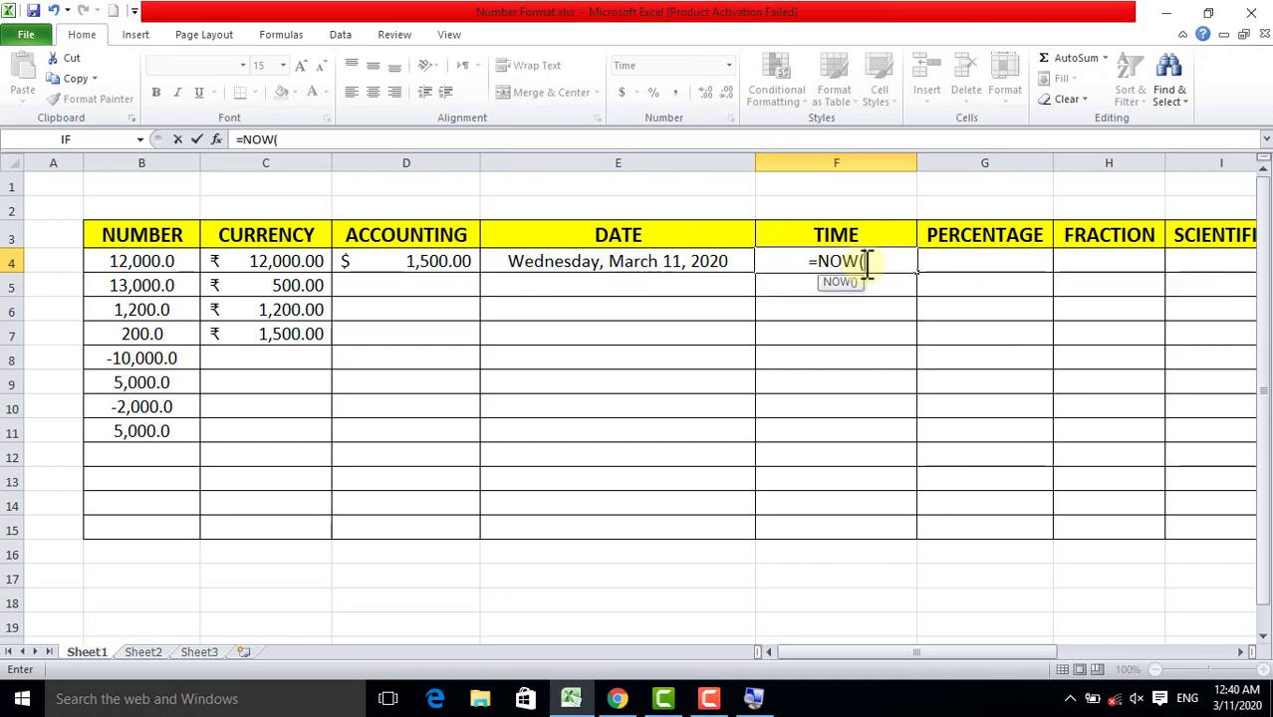
{"action": "type", "text": ")"}
{"action": "key", "text": "Return"}
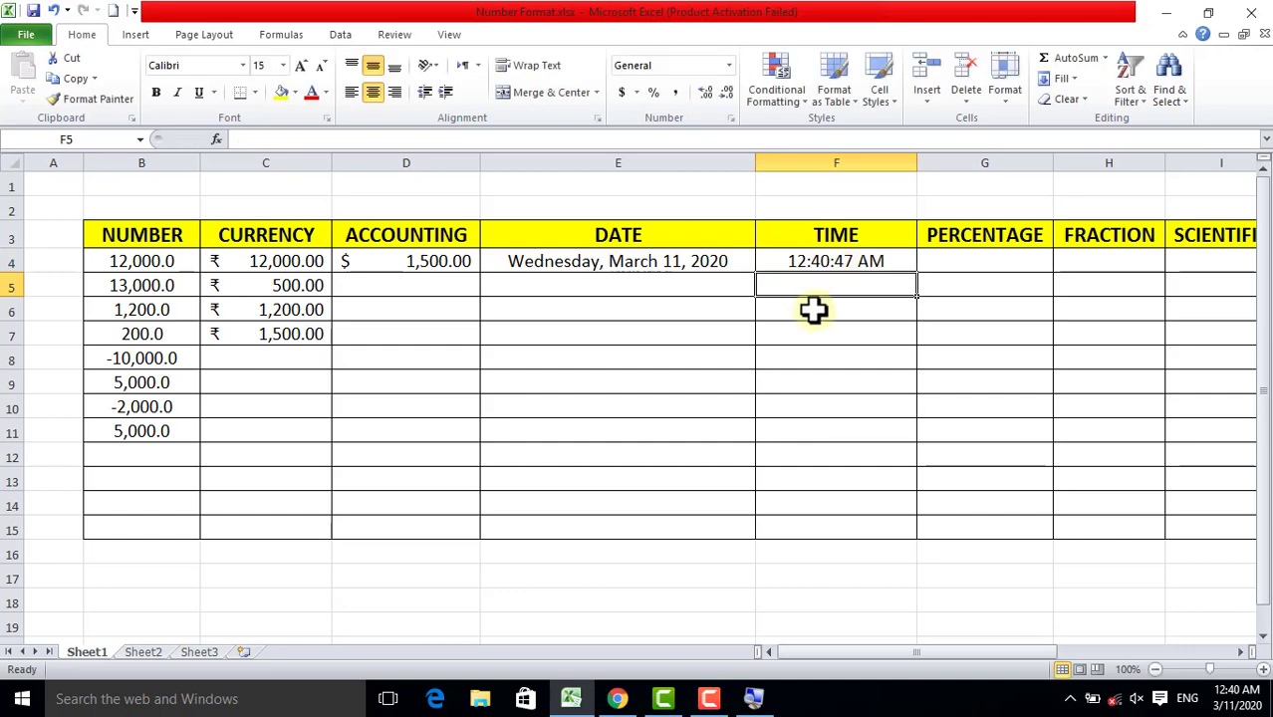
{"action": "left_click", "coordinate": [835, 261]}
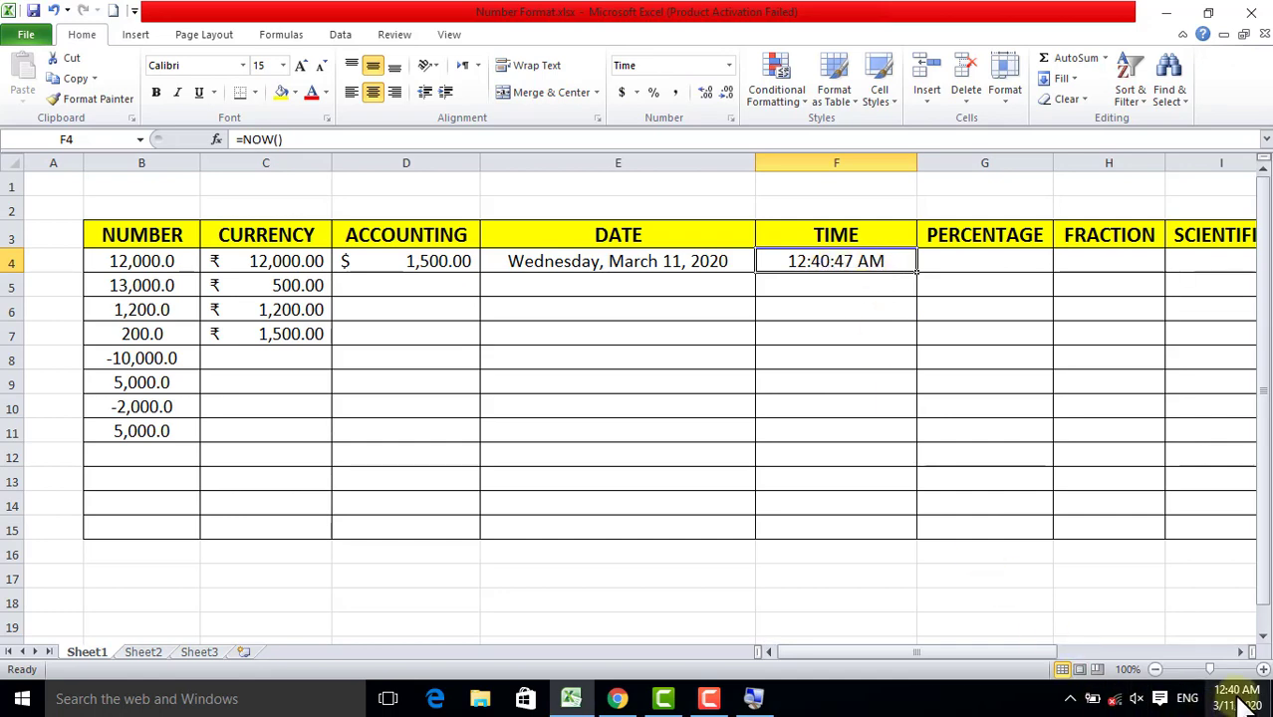
{"action": "mouse_move", "coordinate": [1237, 695]}
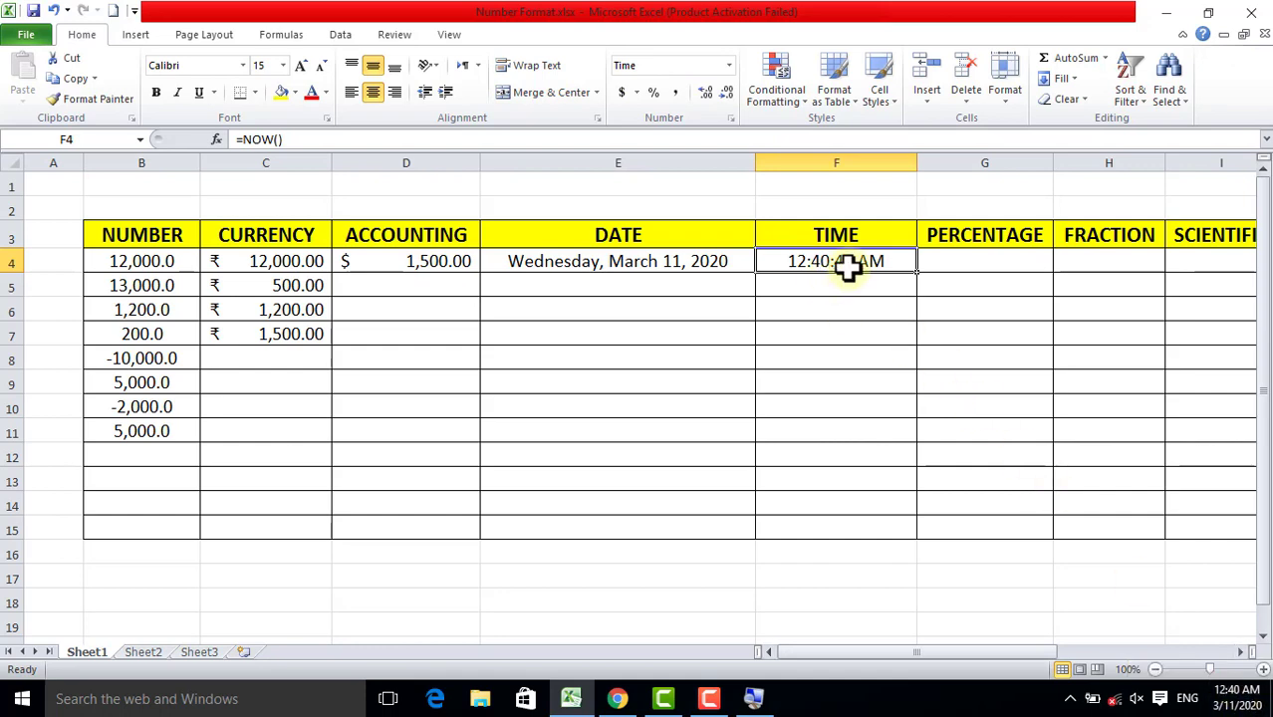
{"action": "left_click", "coordinate": [812, 309]}
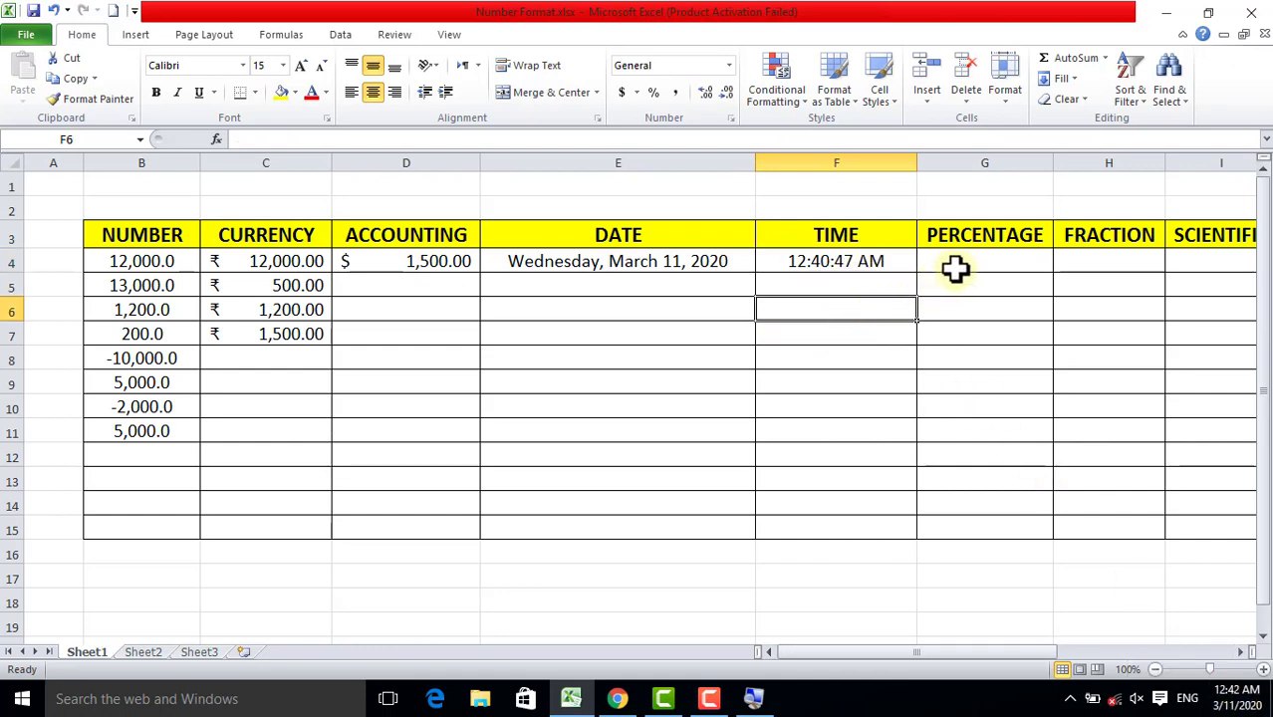
- Apply Percentage format with two decimals to G4:G15
{"action": "left_click_drag", "start_coordinate": [957, 264], "coordinate": [954, 533]}
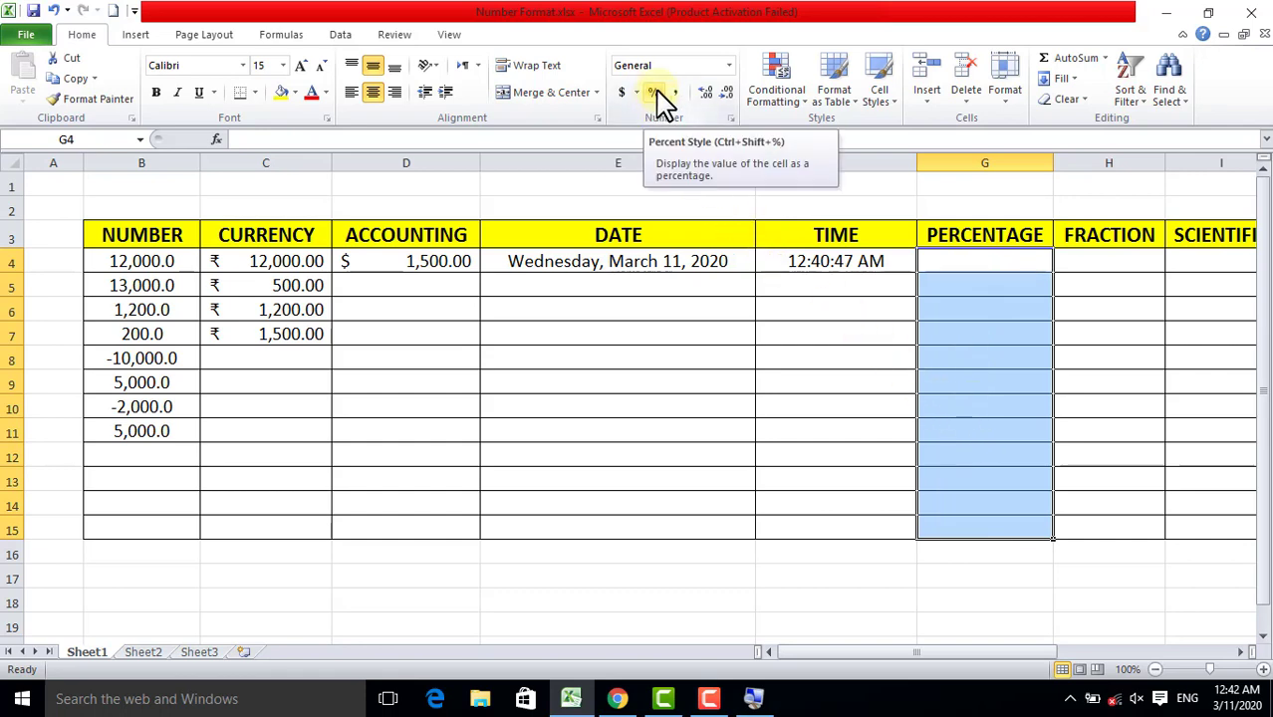
{"action": "left_click", "coordinate": [730, 118]}
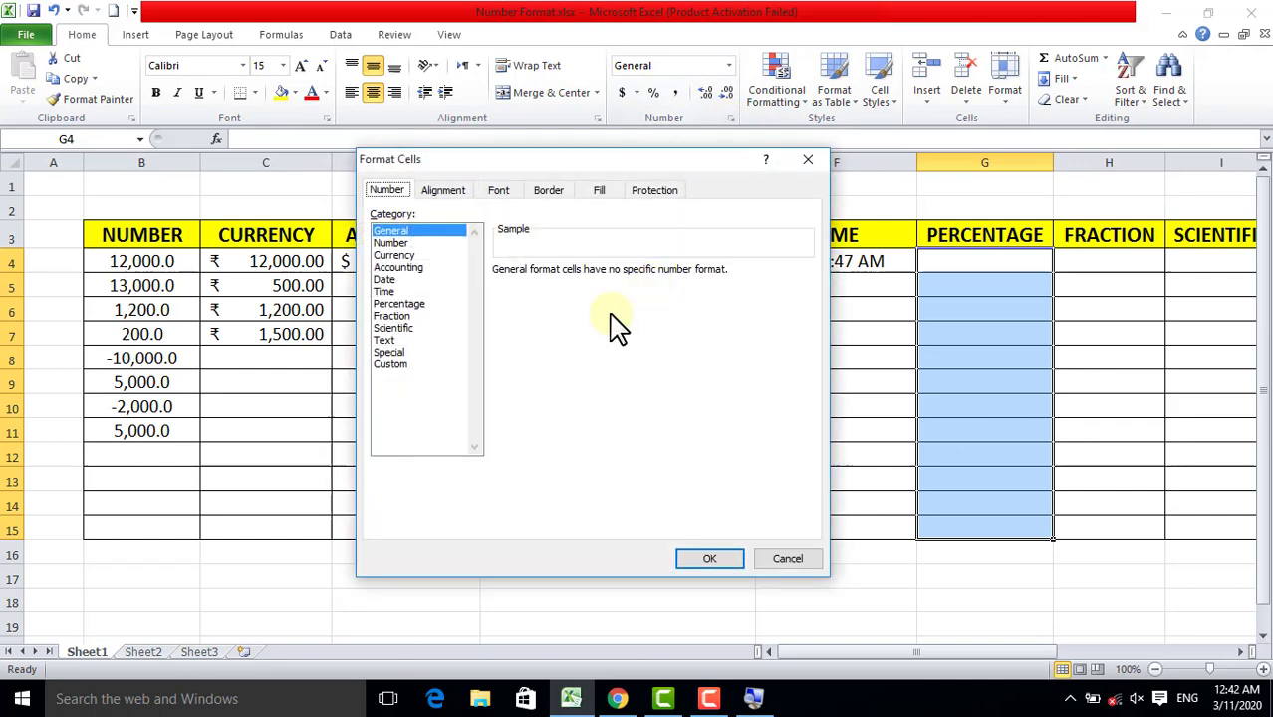
{"action": "left_click", "coordinate": [405, 304]}
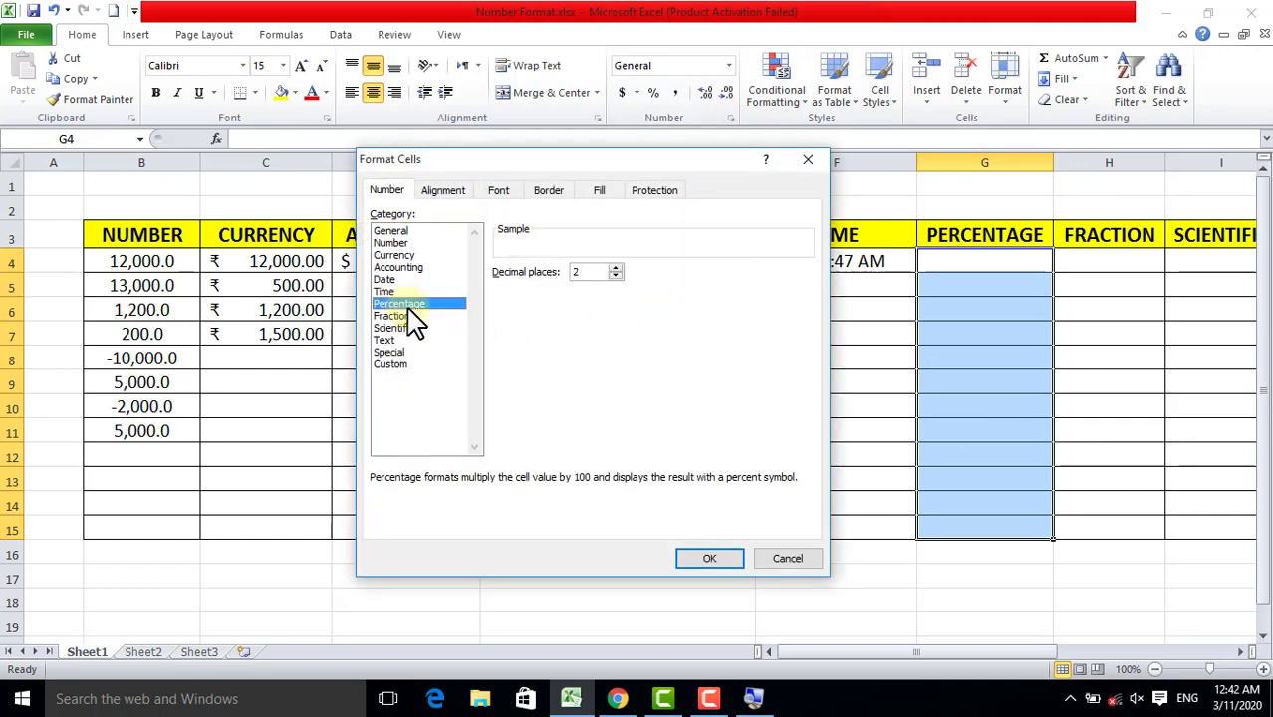
{"action": "left_click", "coordinate": [709, 556]}
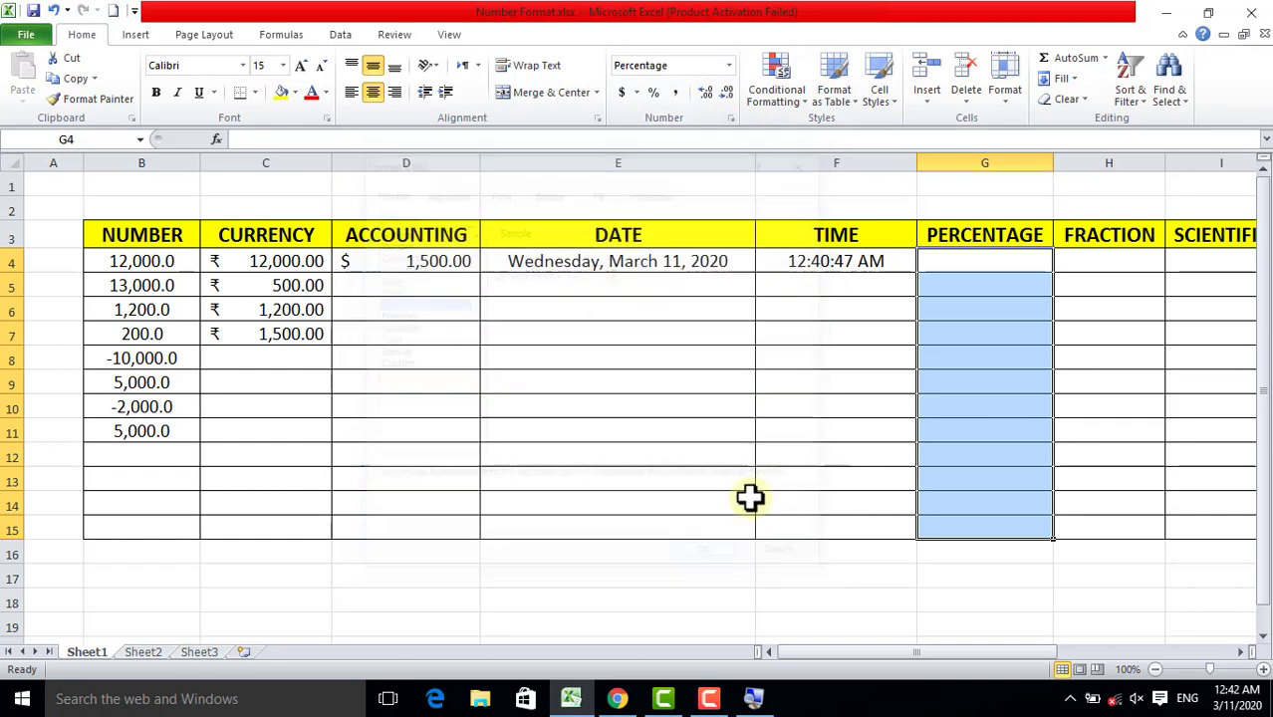
- Enter 10% in G4 and 15% in G5, showing 10.00% and 15.00%
{"action": "type", "text": "10"}
{"action": "left_click", "coordinate": [993, 278]}
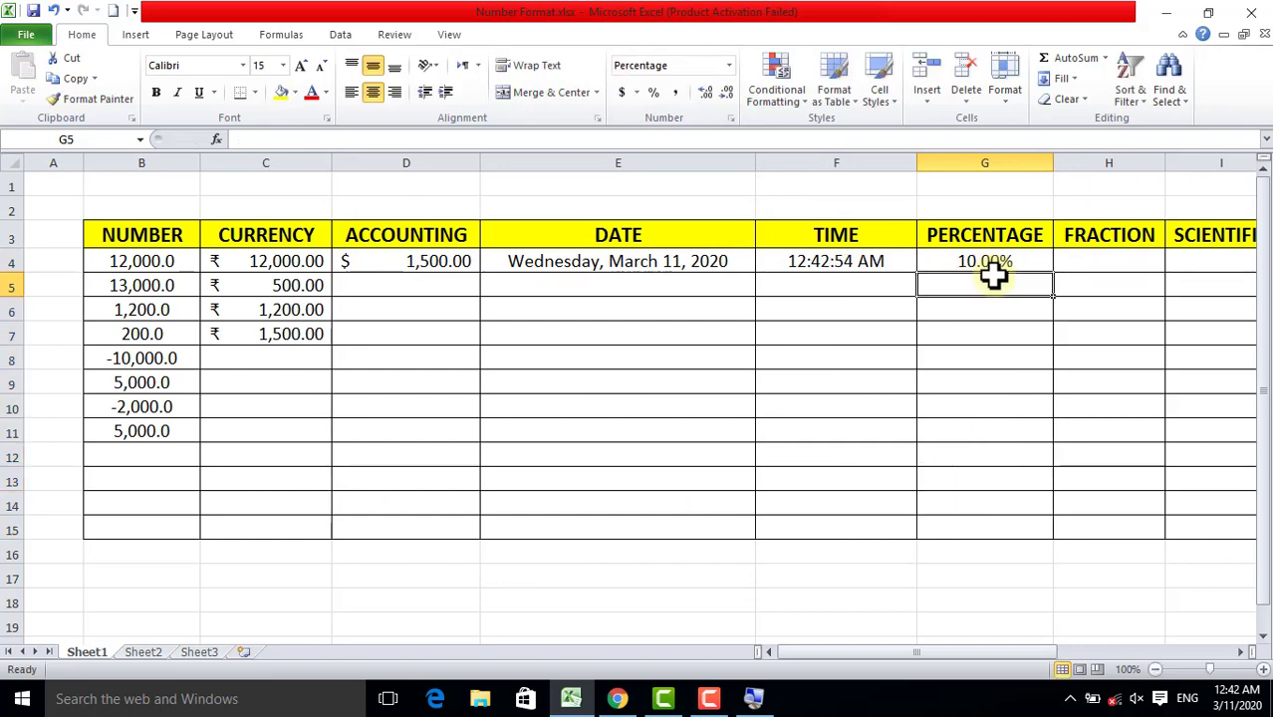
{"action": "type", "text": "15%"}
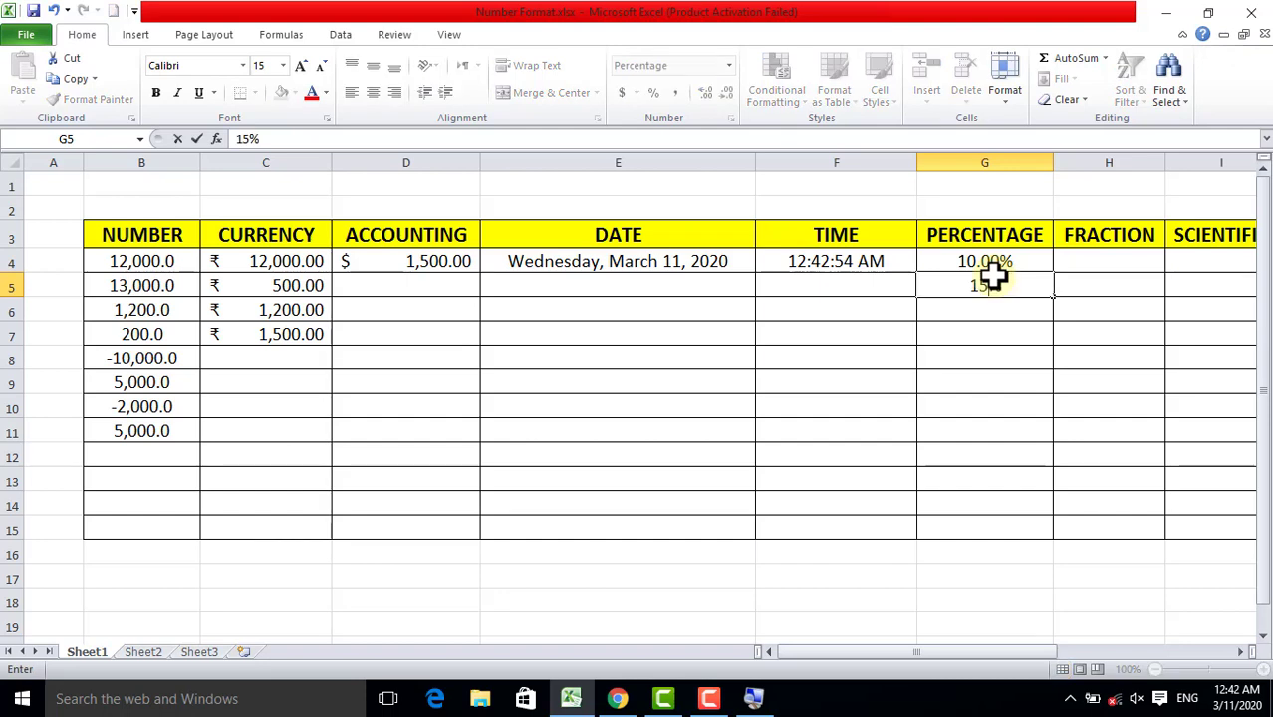
{"action": "key", "text": "Return"}
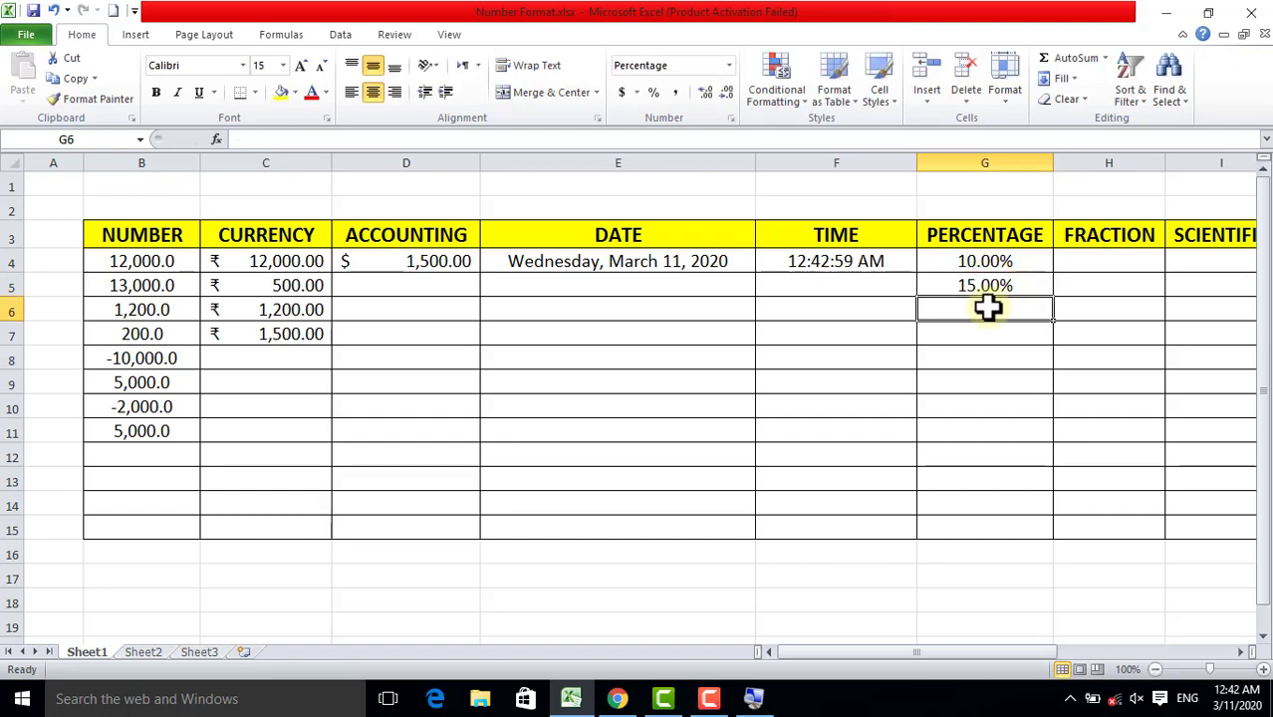
{"action": "left_click", "coordinate": [989, 284]}
{"action": "left_click", "coordinate": [989, 261]}
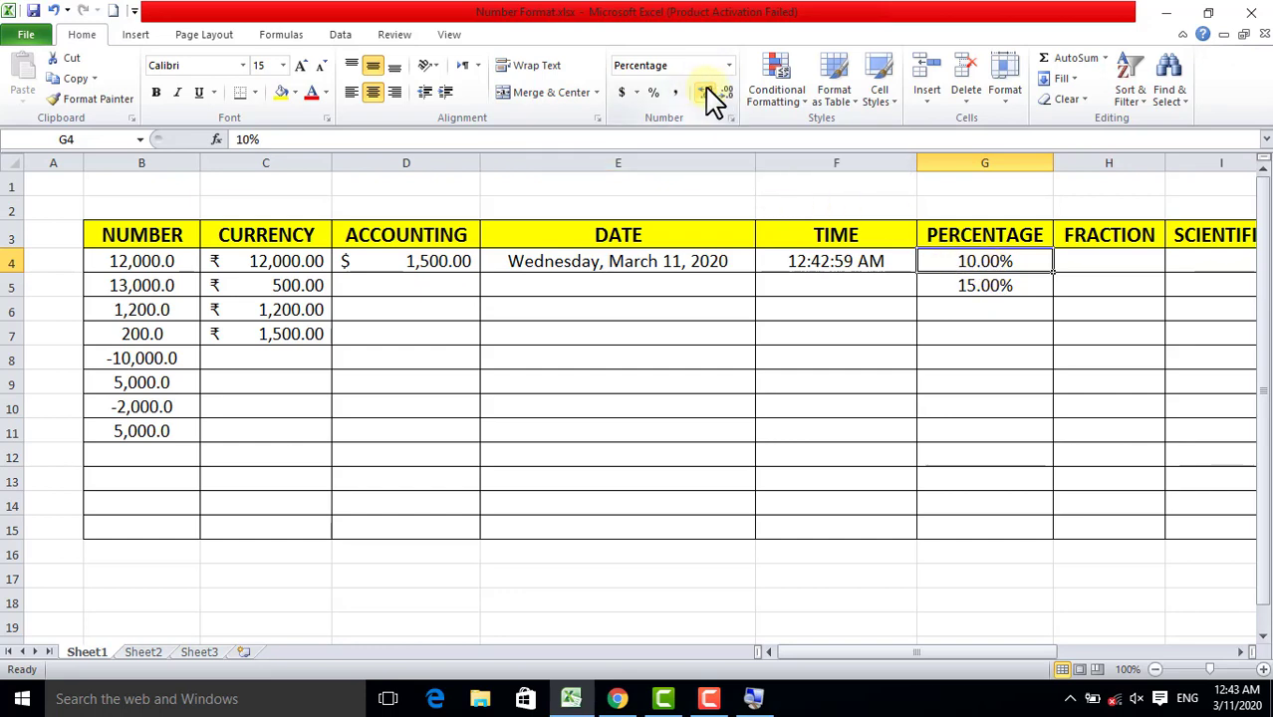
{"action": "left_click", "coordinate": [958, 283], "text": "shift"}
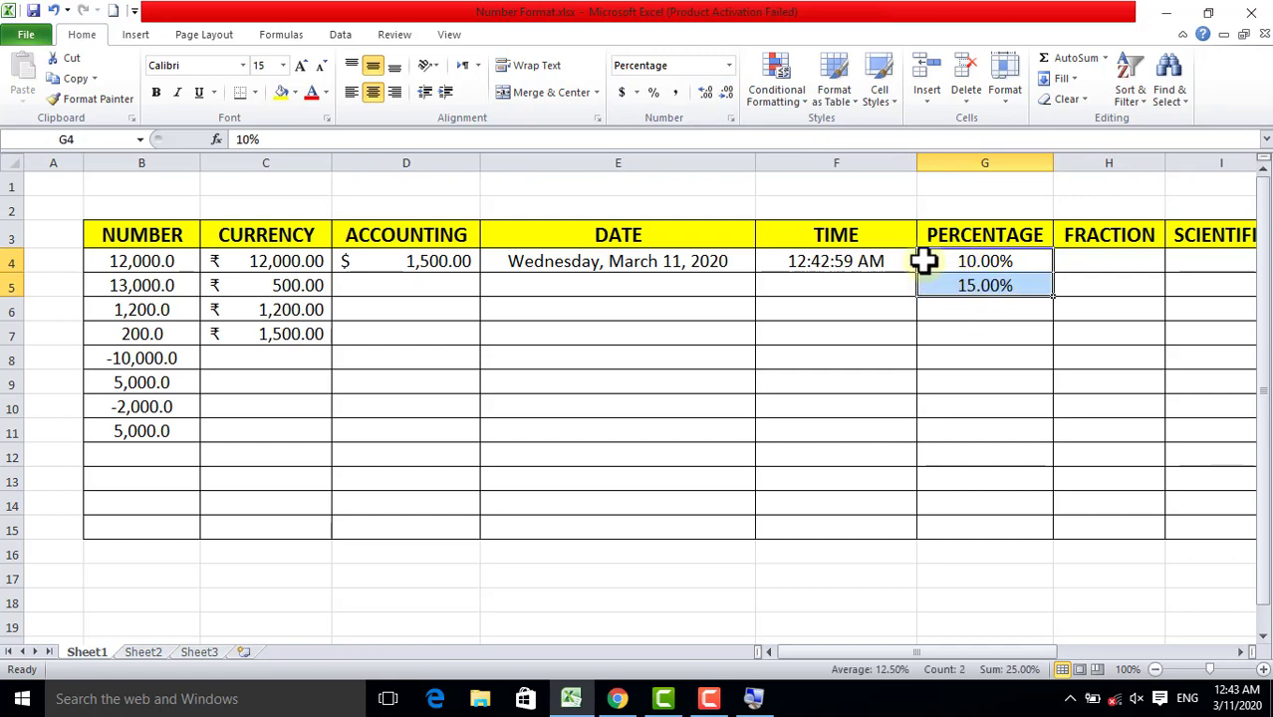
{"action": "left_click", "coordinate": [296, 261]}
{"action": "left_click", "coordinate": [134, 262]}
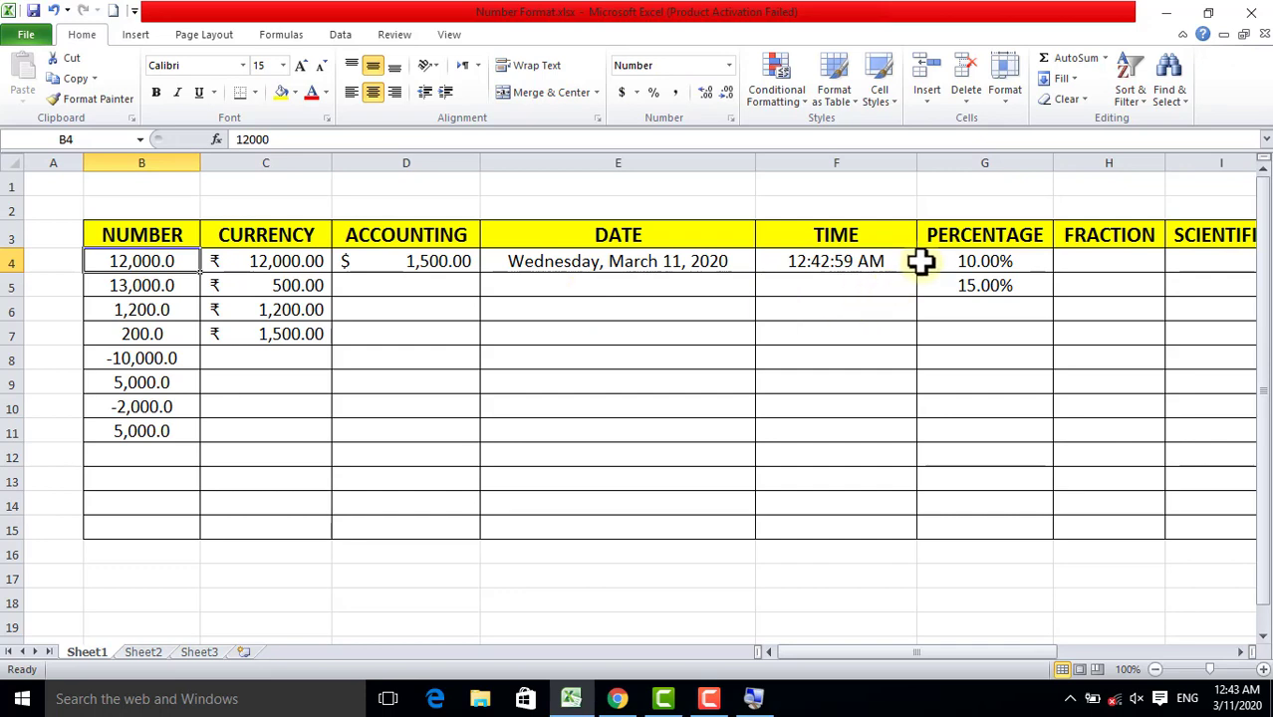
- Adjust decimal places on G4:G5 until they display 10% and 15% with no decimals
{"action": "left_click", "coordinate": [971, 261]}
{"action": "left_click_drag", "start_coordinate": [970, 261], "coordinate": [971, 286]}
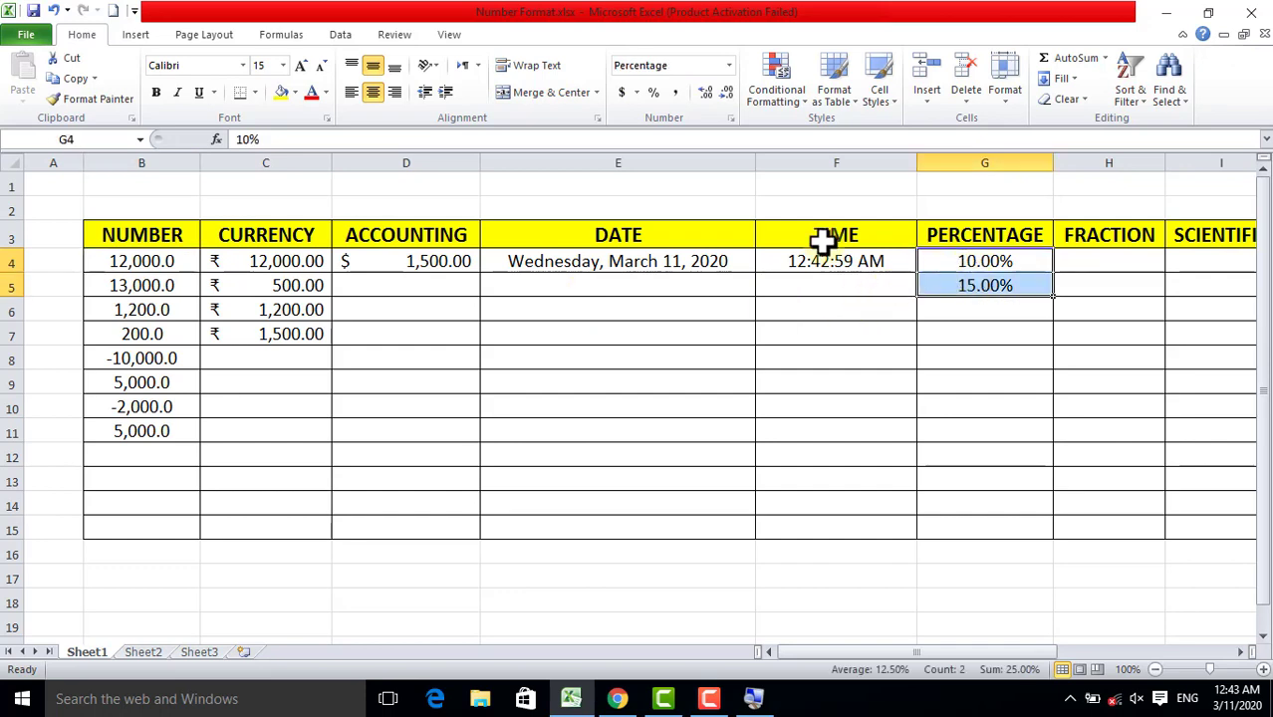
{"action": "left_click", "coordinate": [728, 91]}
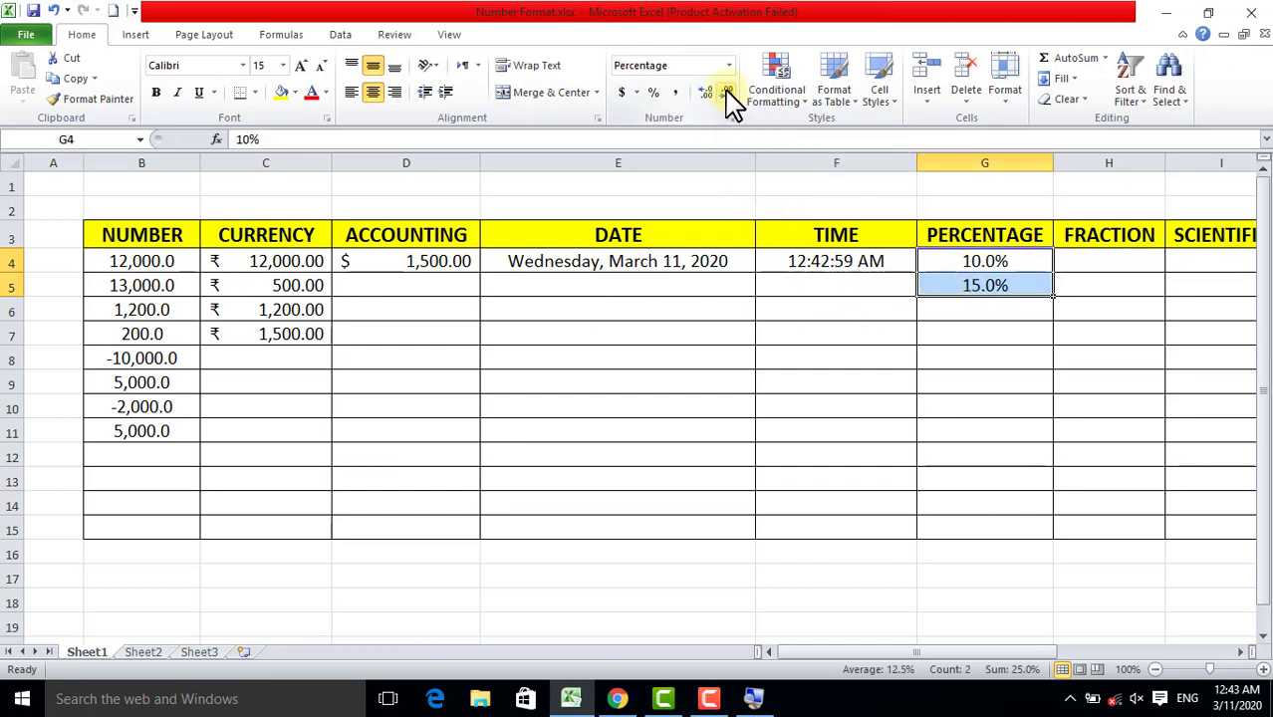
{"action": "left_click", "coordinate": [728, 91]}
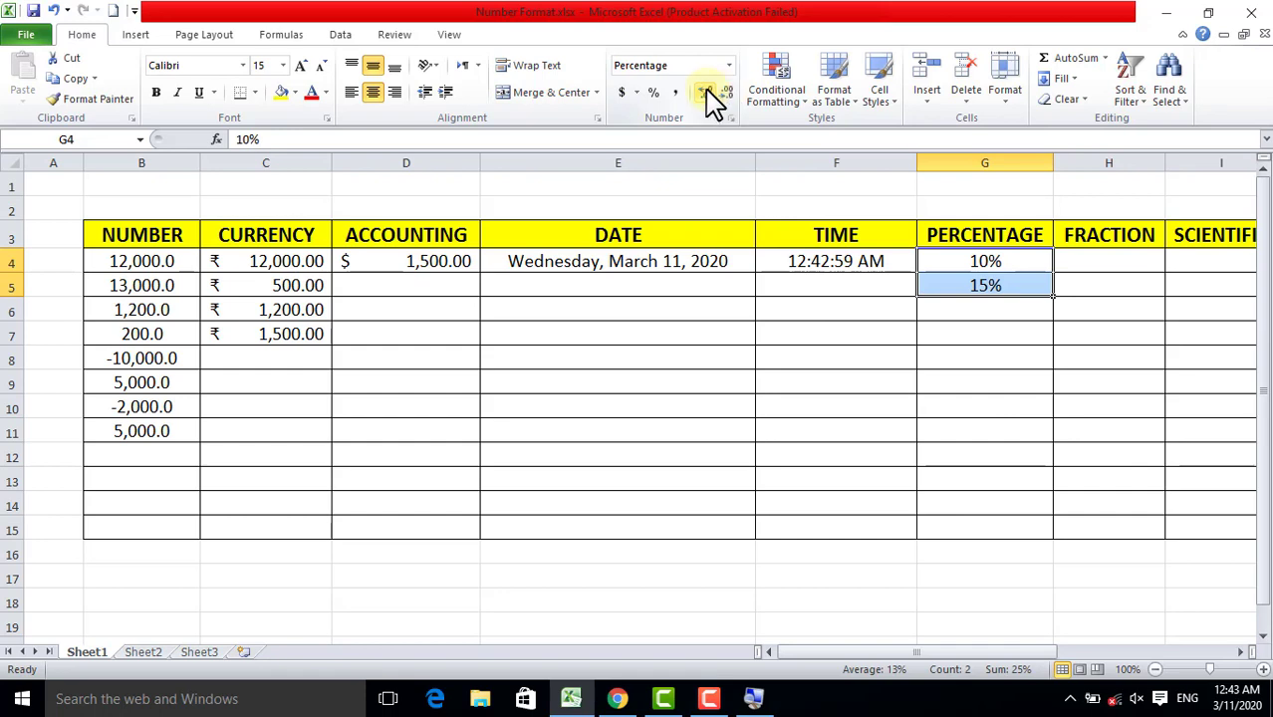
{"action": "left_click", "coordinate": [704, 92]}
{"action": "left_click", "coordinate": [705, 93]}
{"action": "left_click", "coordinate": [704, 93]}
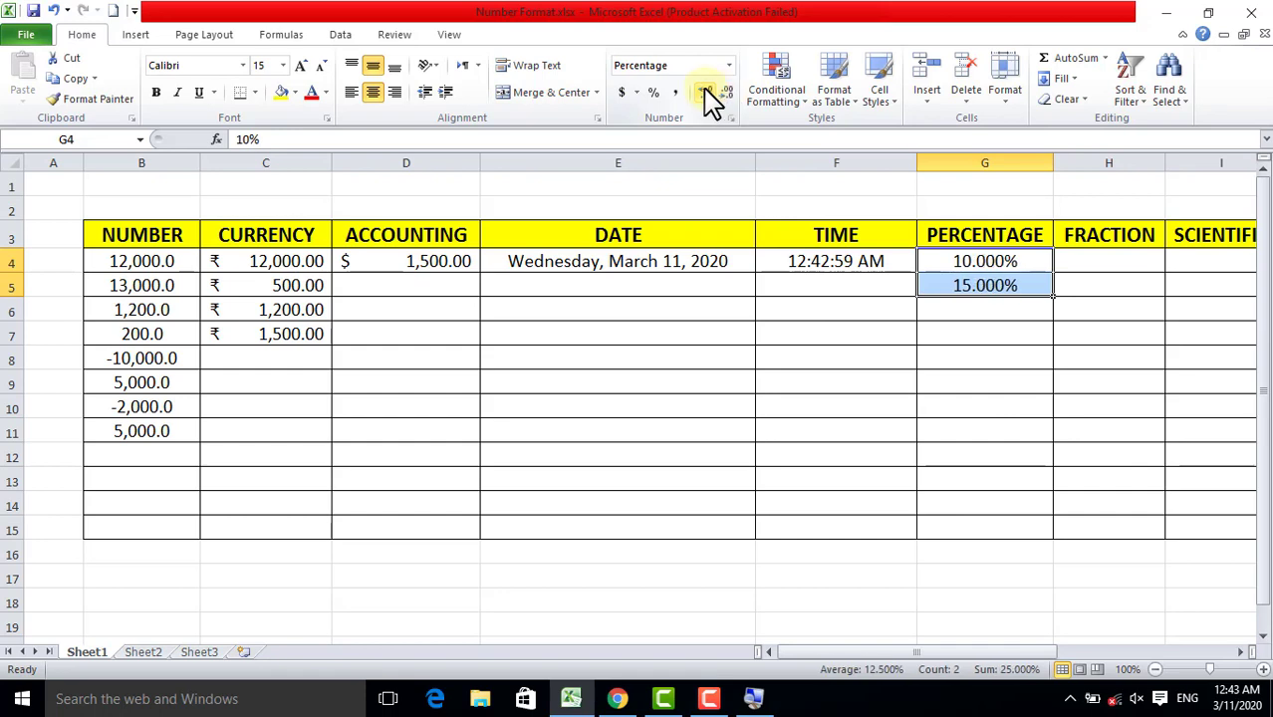
{"action": "left_click", "coordinate": [705, 93]}
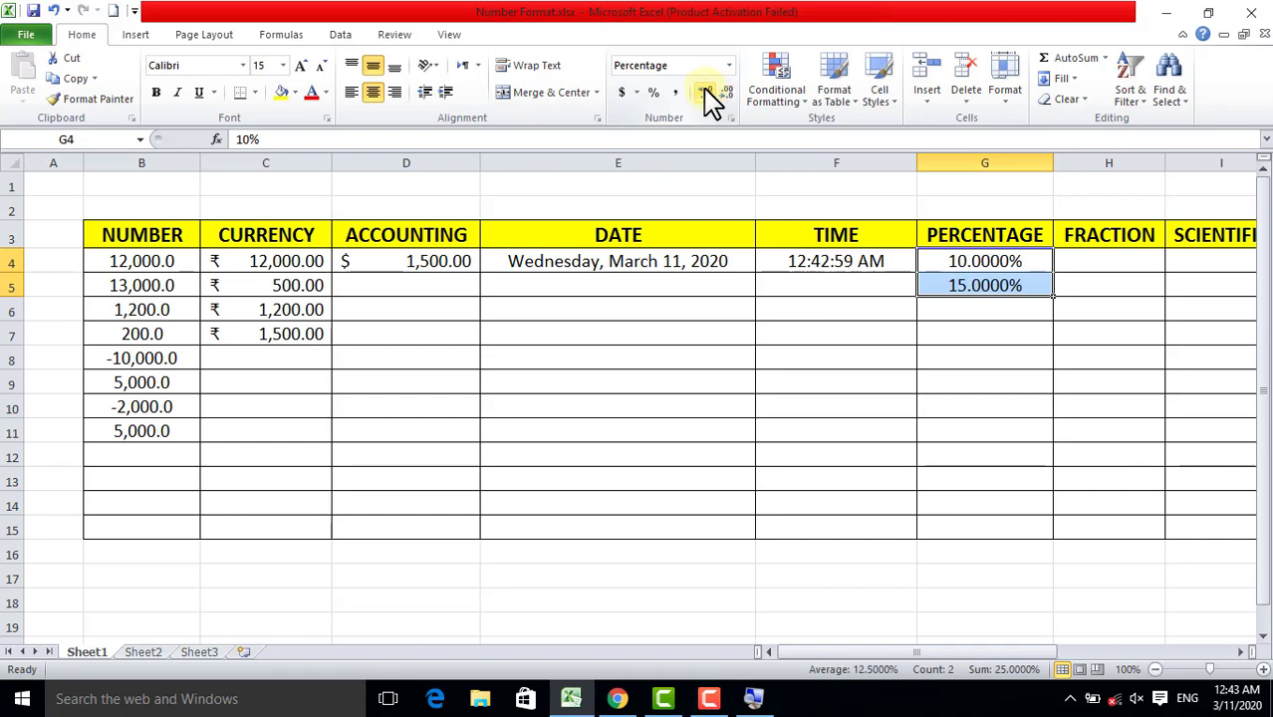
{"action": "left_click", "coordinate": [728, 93]}
{"action": "left_click", "coordinate": [727, 93]}
{"action": "left_click", "coordinate": [727, 93]}
{"action": "left_click", "coordinate": [727, 93]}
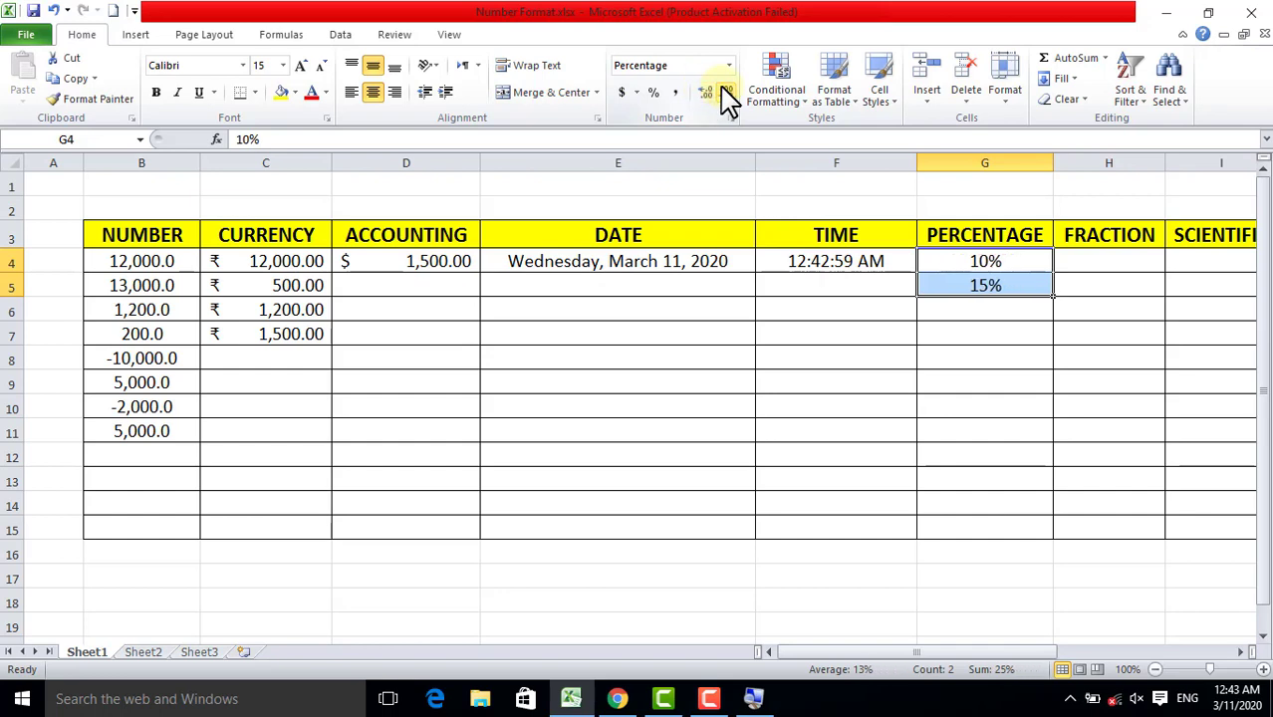
{"action": "left_click", "coordinate": [970, 283]}
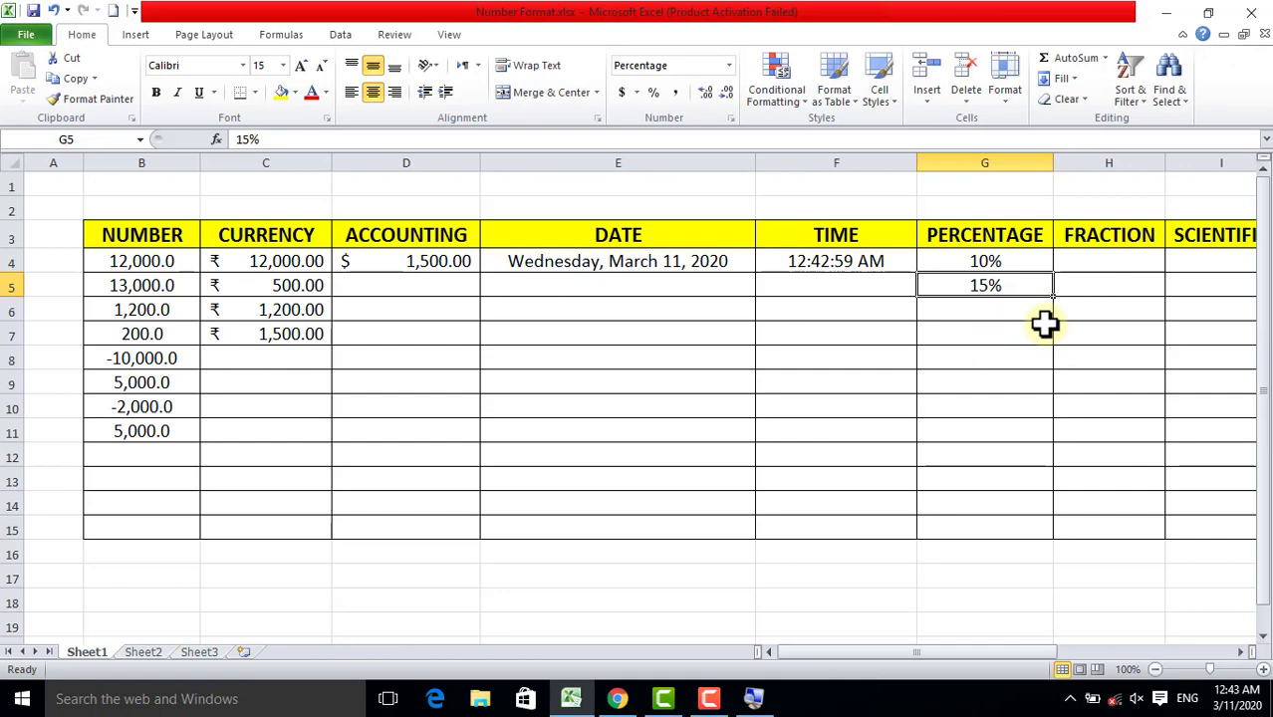
{"action": "key", "text": "Down"}
{"action": "key", "text": "Down"}
{"action": "key", "text": "Down"}
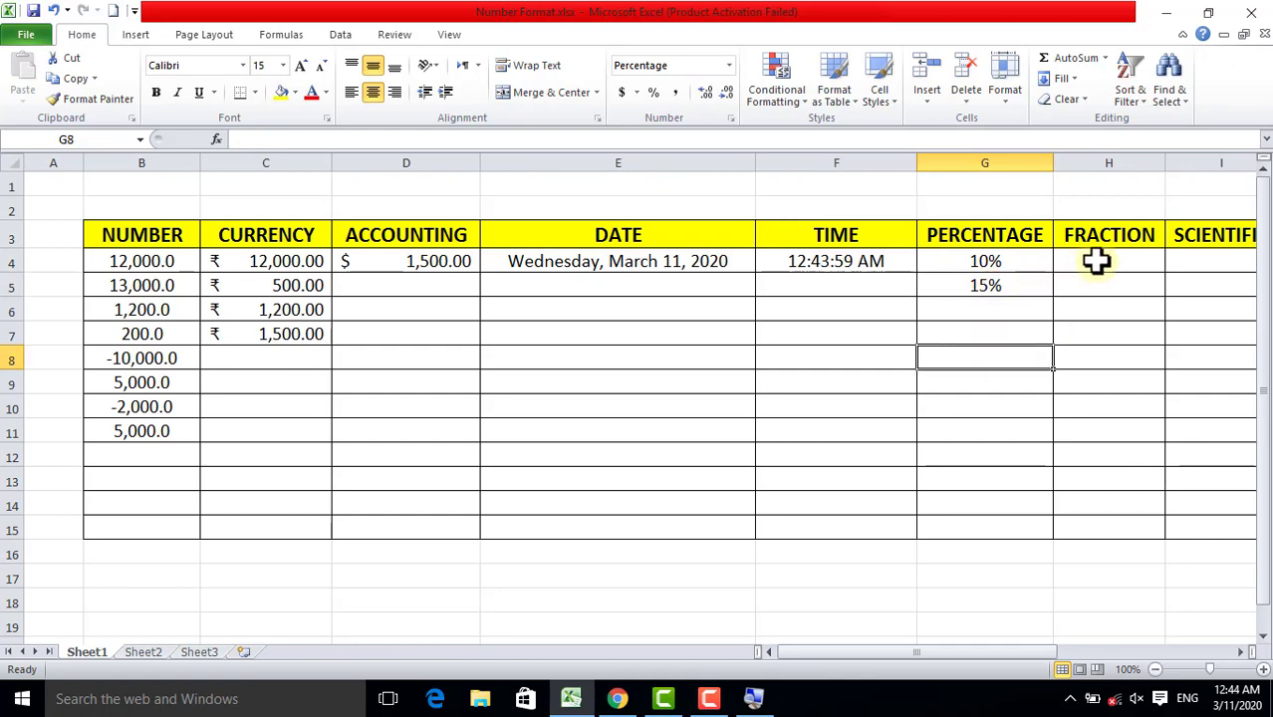
- Enter 8.5, 2.5 and 1.75 in H4:H6, then select H4 down to H15
{"action": "left_click", "coordinate": [1096, 261]}
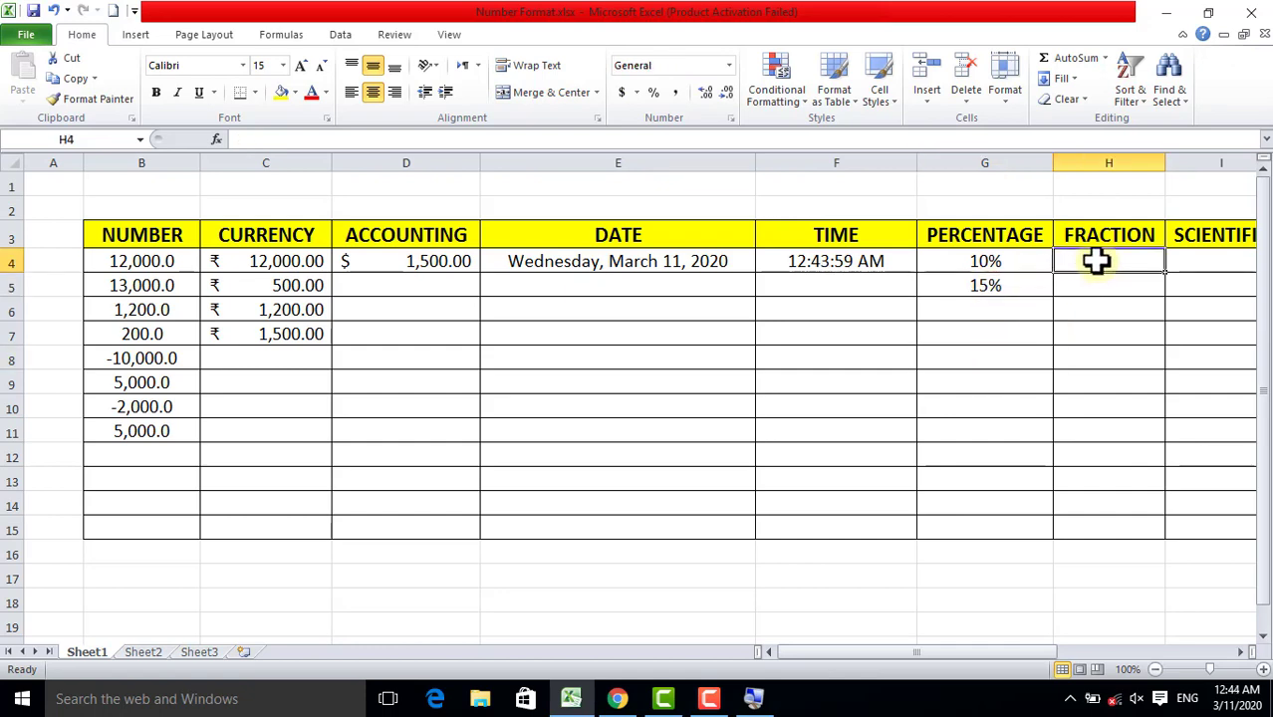
{"action": "type", "text": "8.5"}
{"action": "key", "text": "Return"}
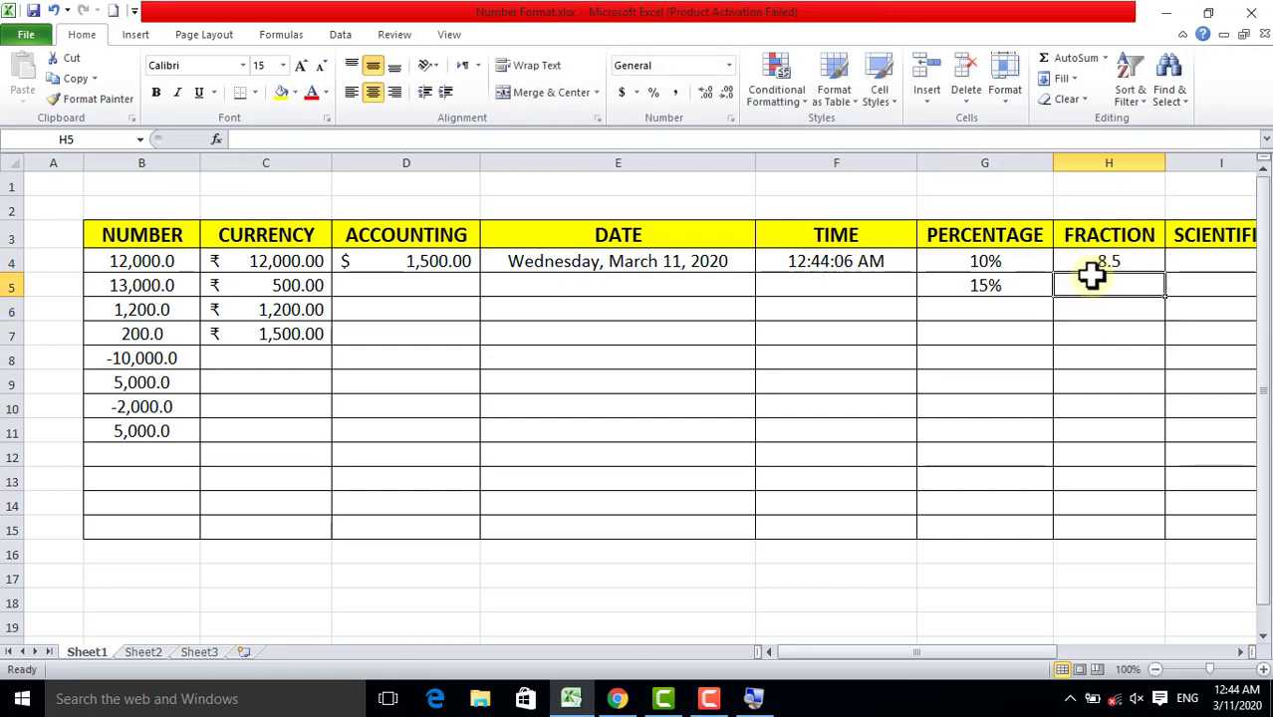
{"action": "type", "text": "2.5"}
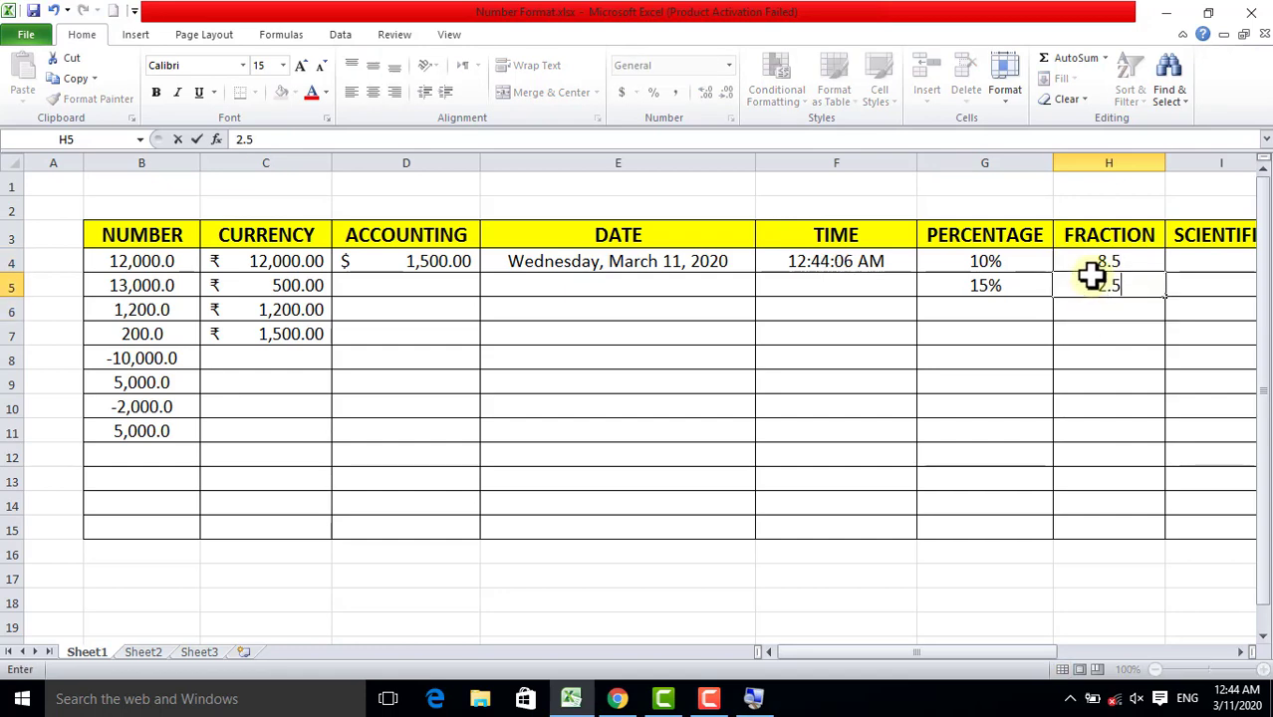
{"action": "key", "text": "Return"}
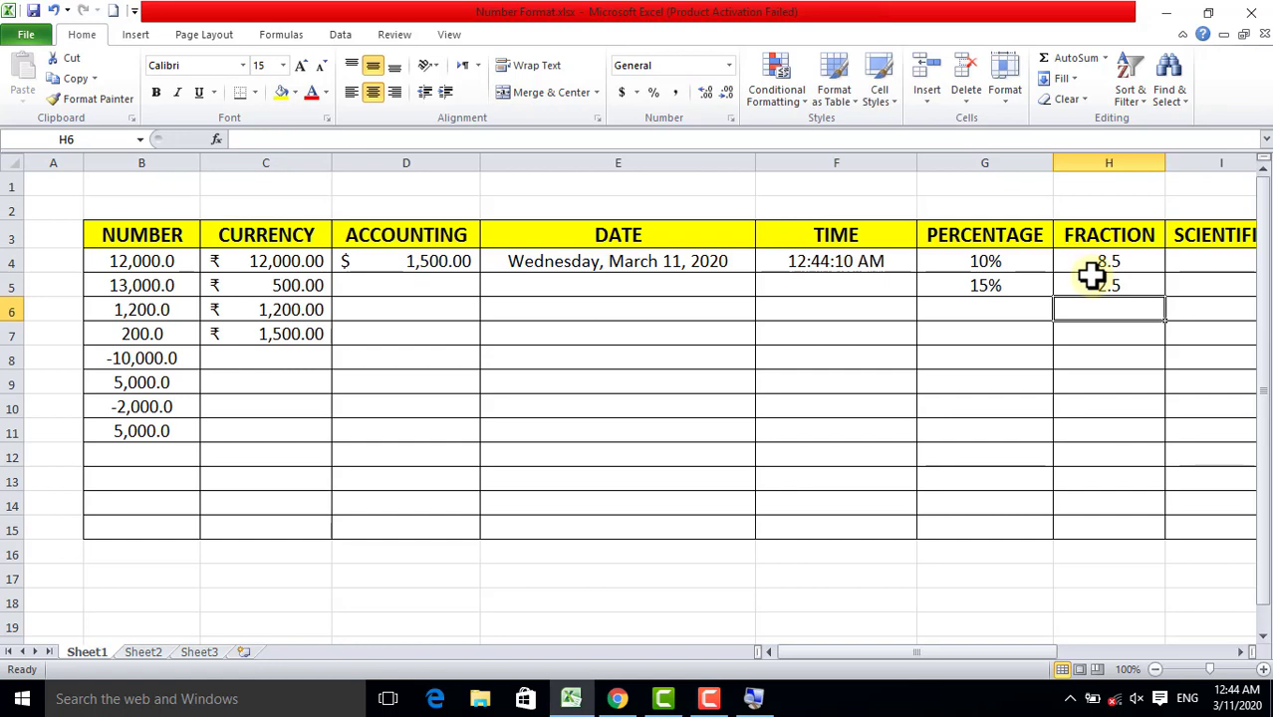
{"action": "type", "text": "1.75"}
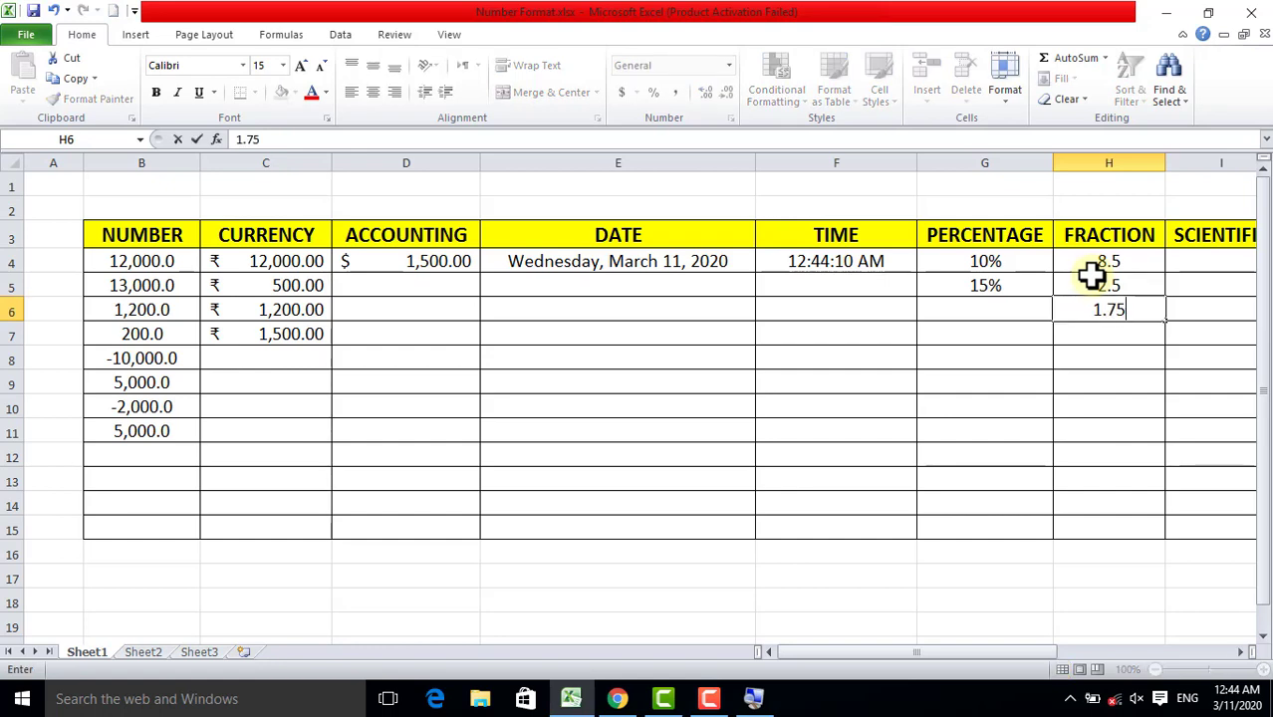
{"action": "left_click", "coordinate": [1123, 457]}
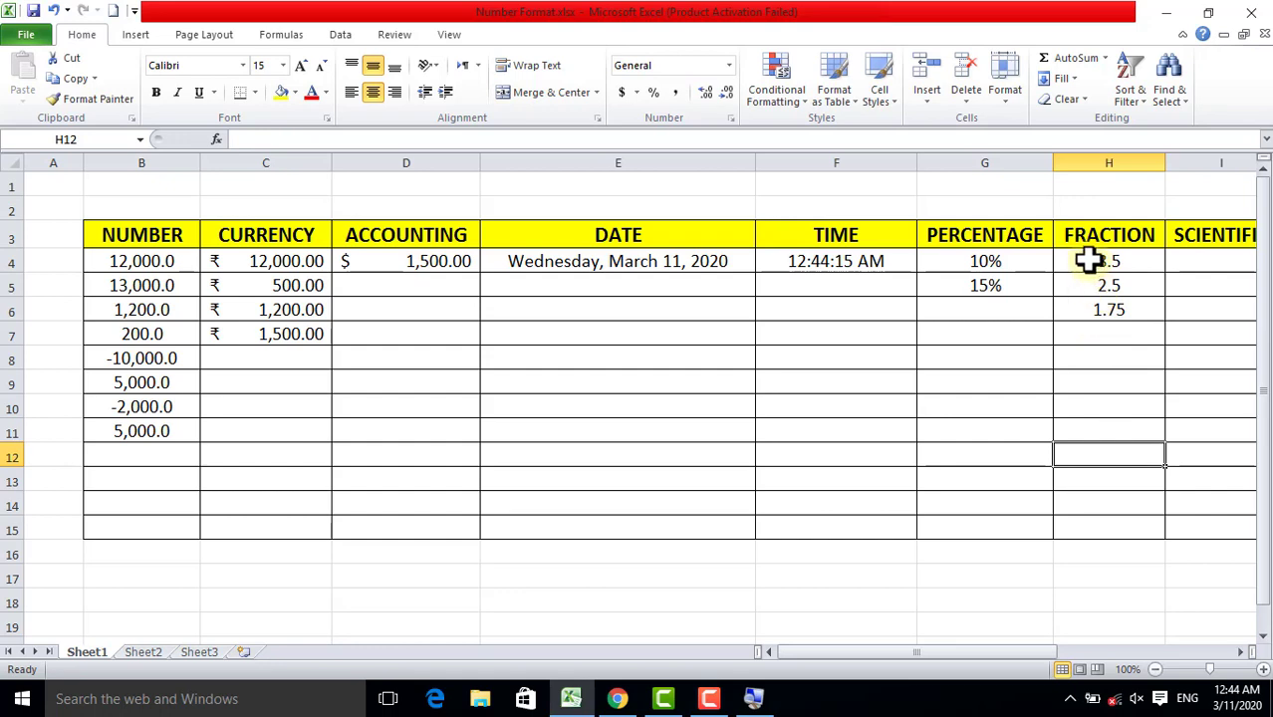
{"action": "left_click_drag", "start_coordinate": [1088, 260], "coordinate": [1094, 524]}
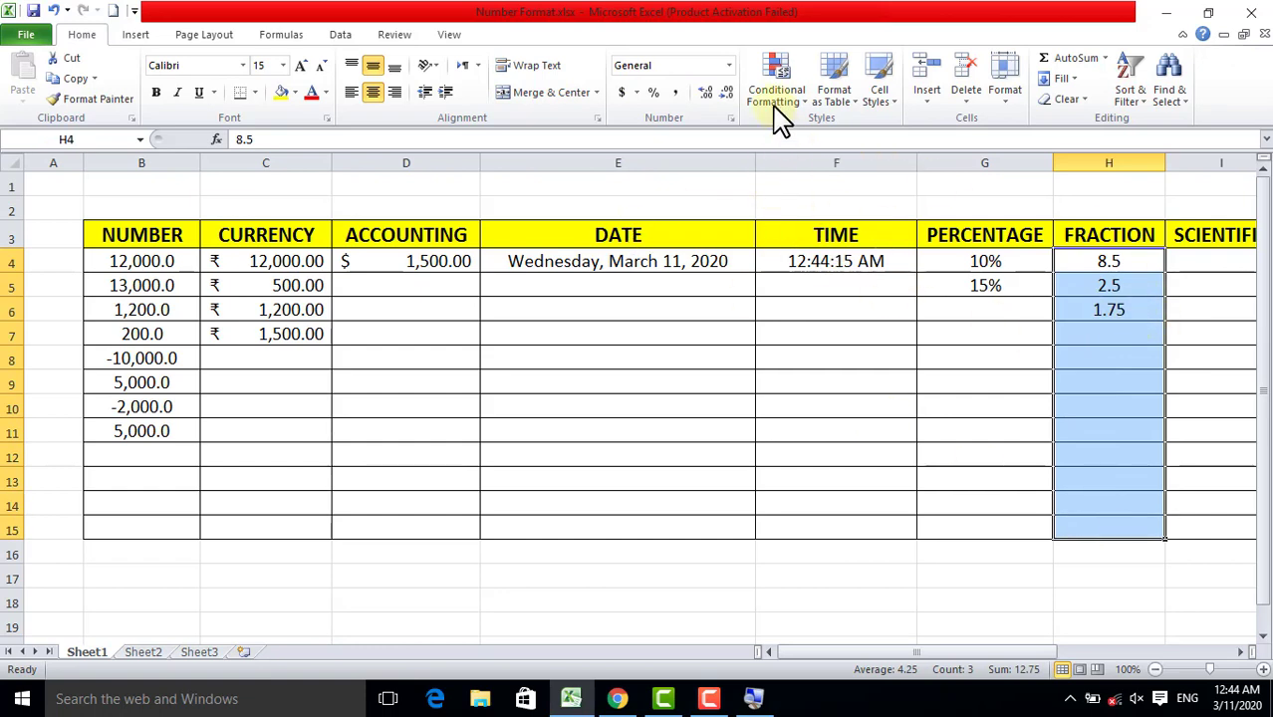
- Apply Fraction format to the FRACTION cells so they show 8 1/2, 2 1/2, 1 3/4
{"action": "left_click", "coordinate": [731, 119]}
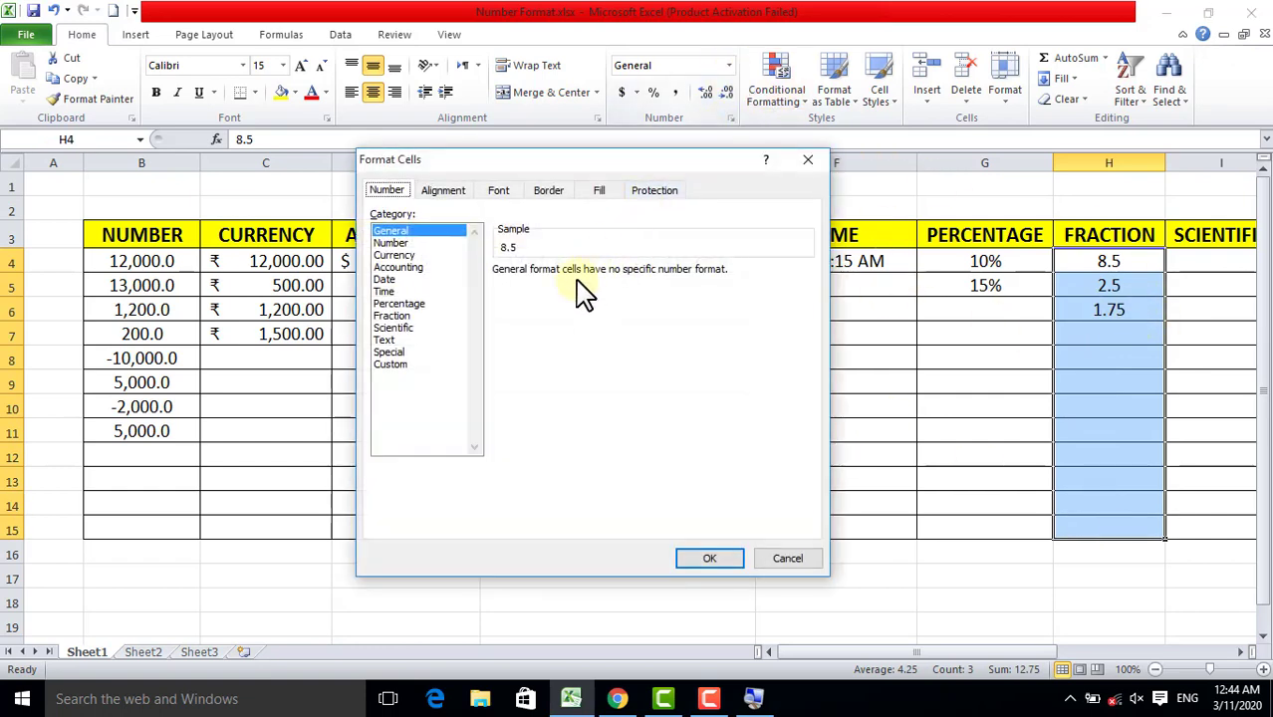
{"action": "left_click", "coordinate": [399, 316]}
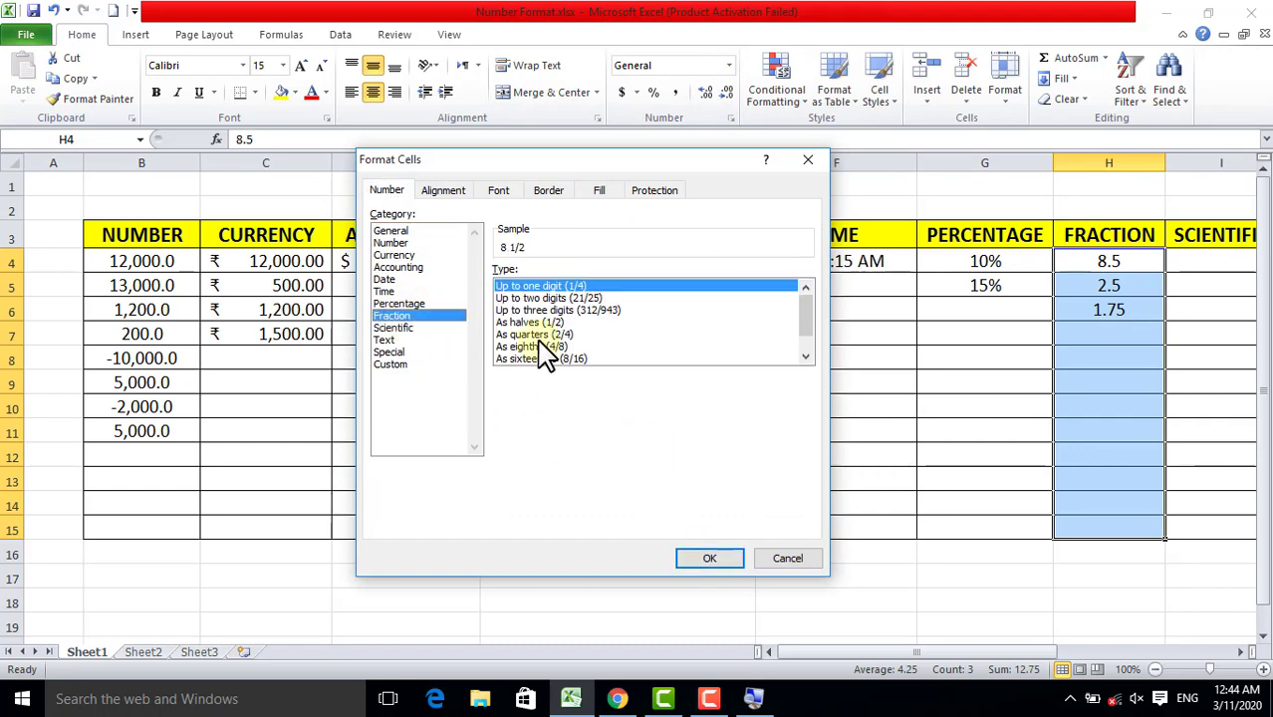
{"action": "left_click", "coordinate": [700, 559]}
{"action": "left_click", "coordinate": [1089, 358]}
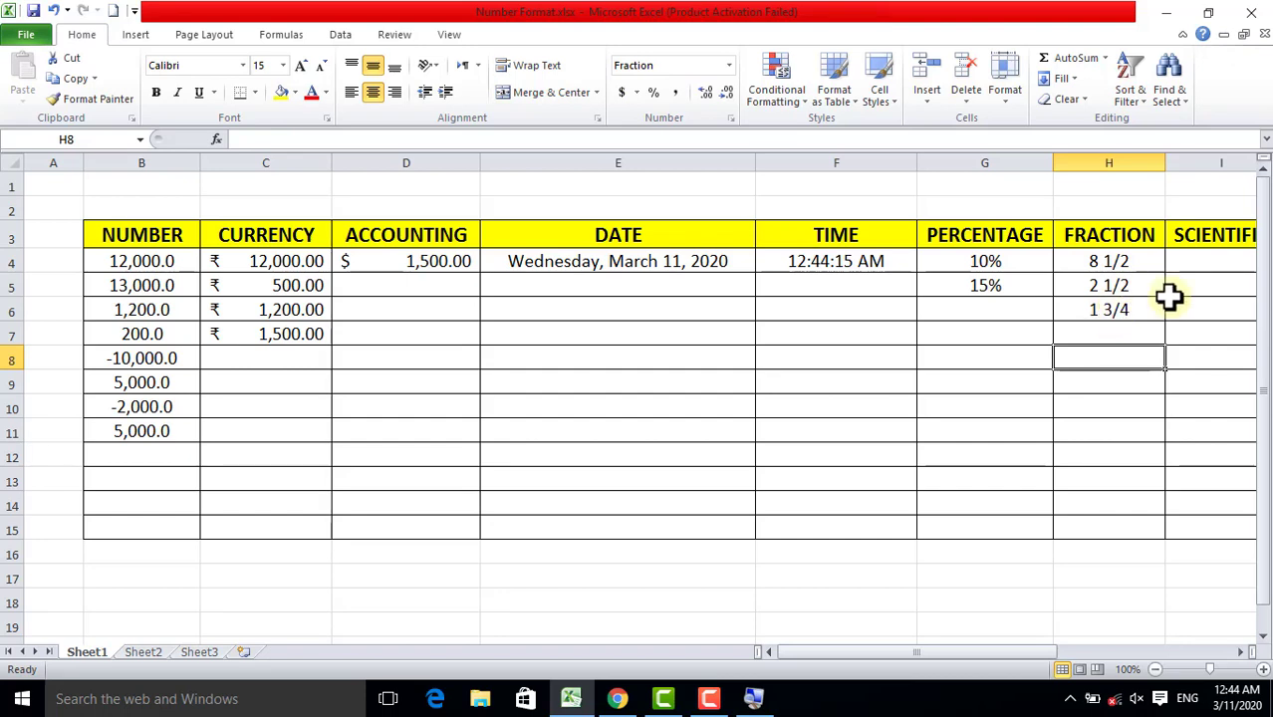
{"action": "left_click_drag", "start_coordinate": [892, 653], "coordinate": [1004, 652]}
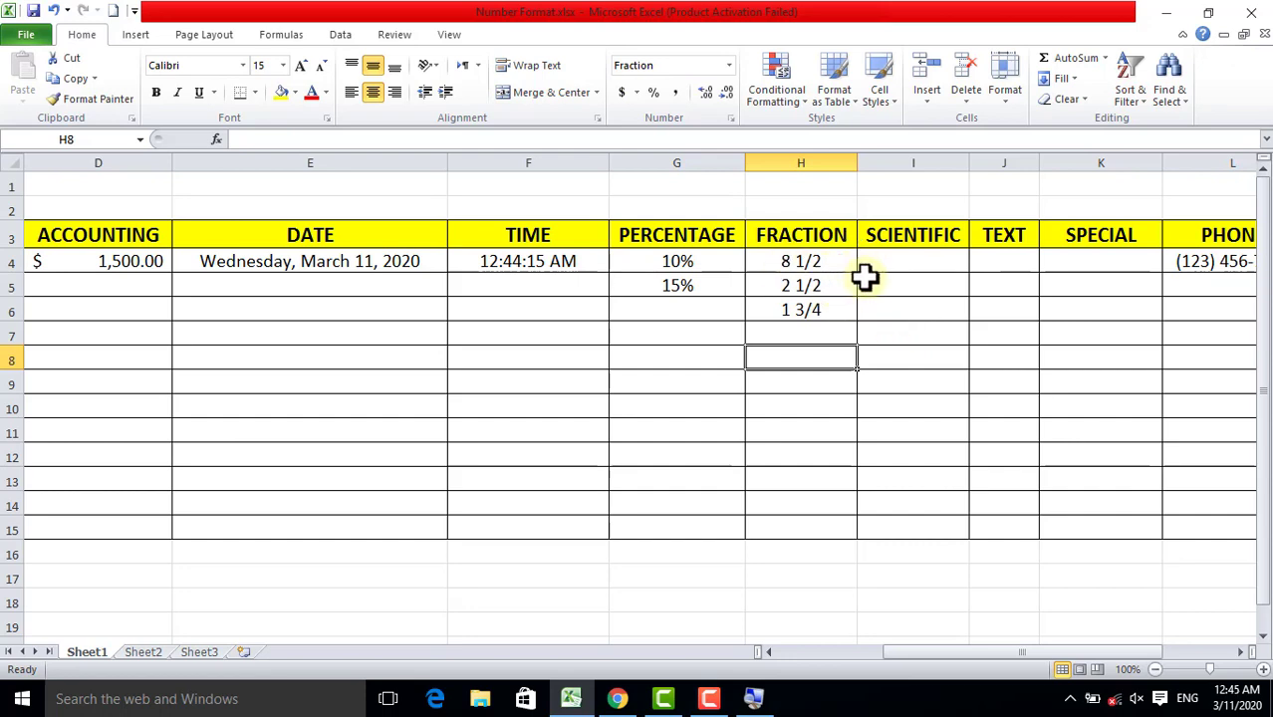
{"action": "left_click", "coordinate": [803, 282]}
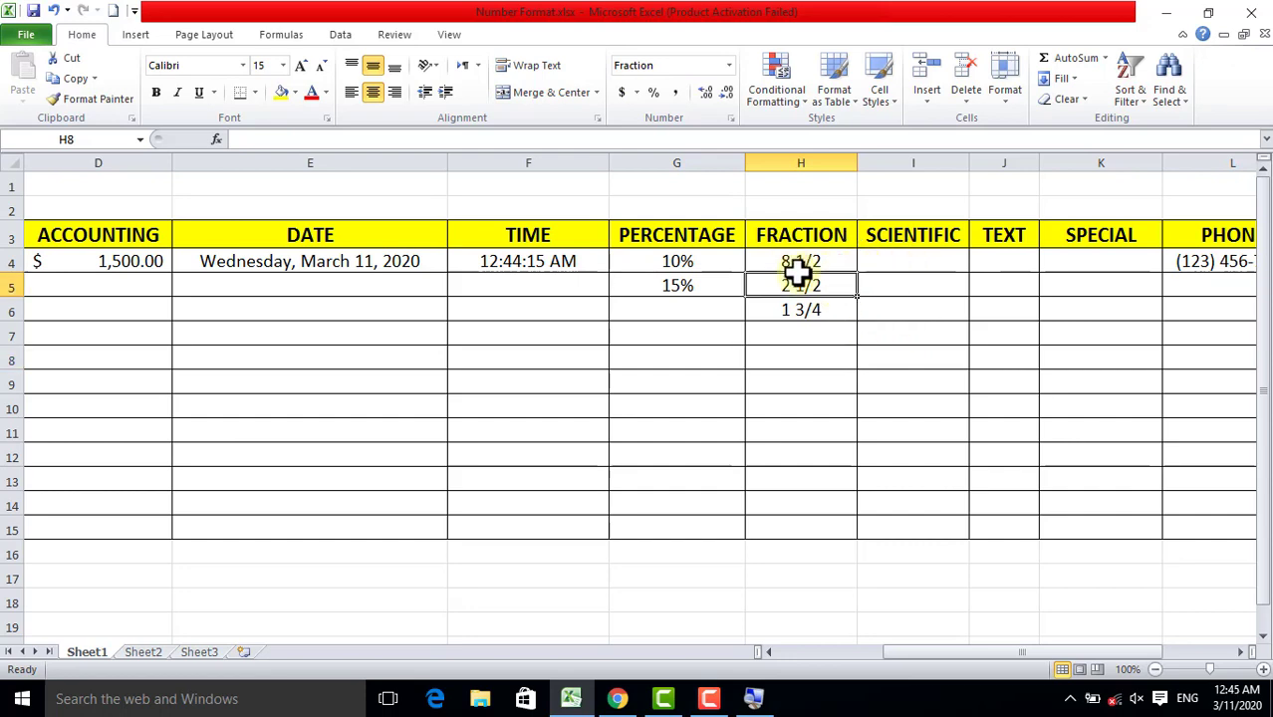
{"action": "left_click", "coordinate": [892, 261]}
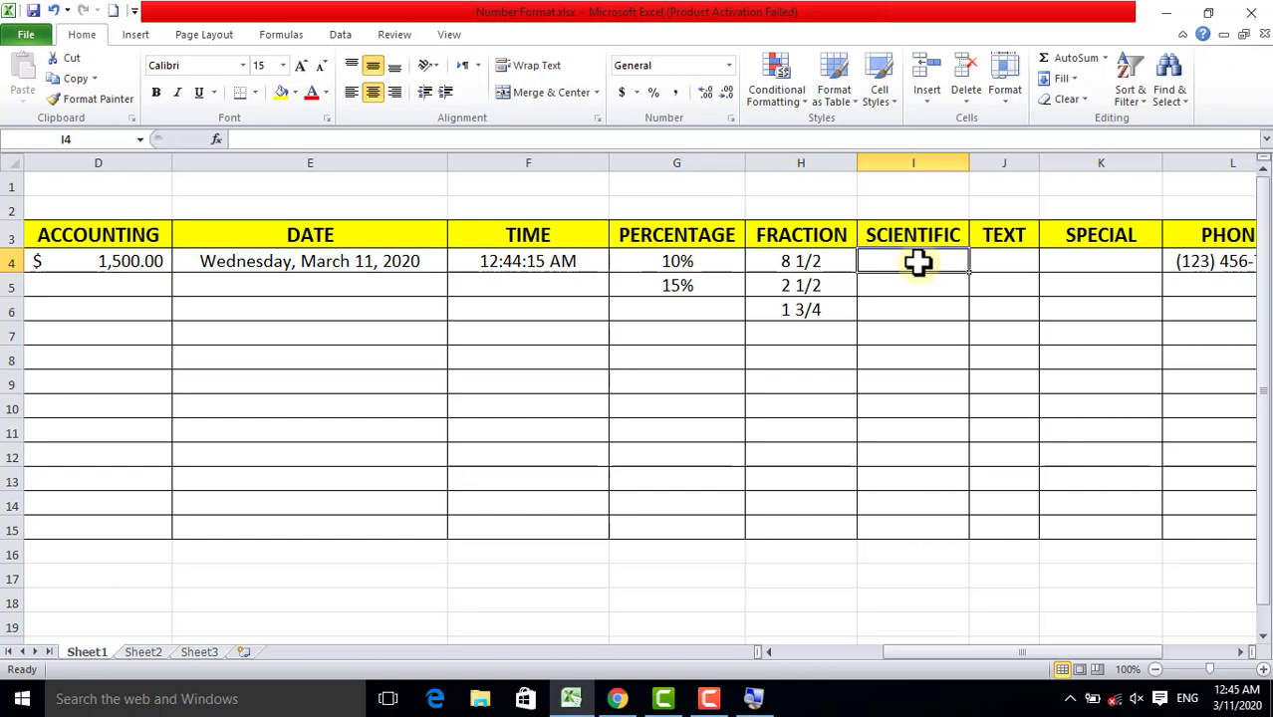
{"action": "type", "text": "125505452471"}
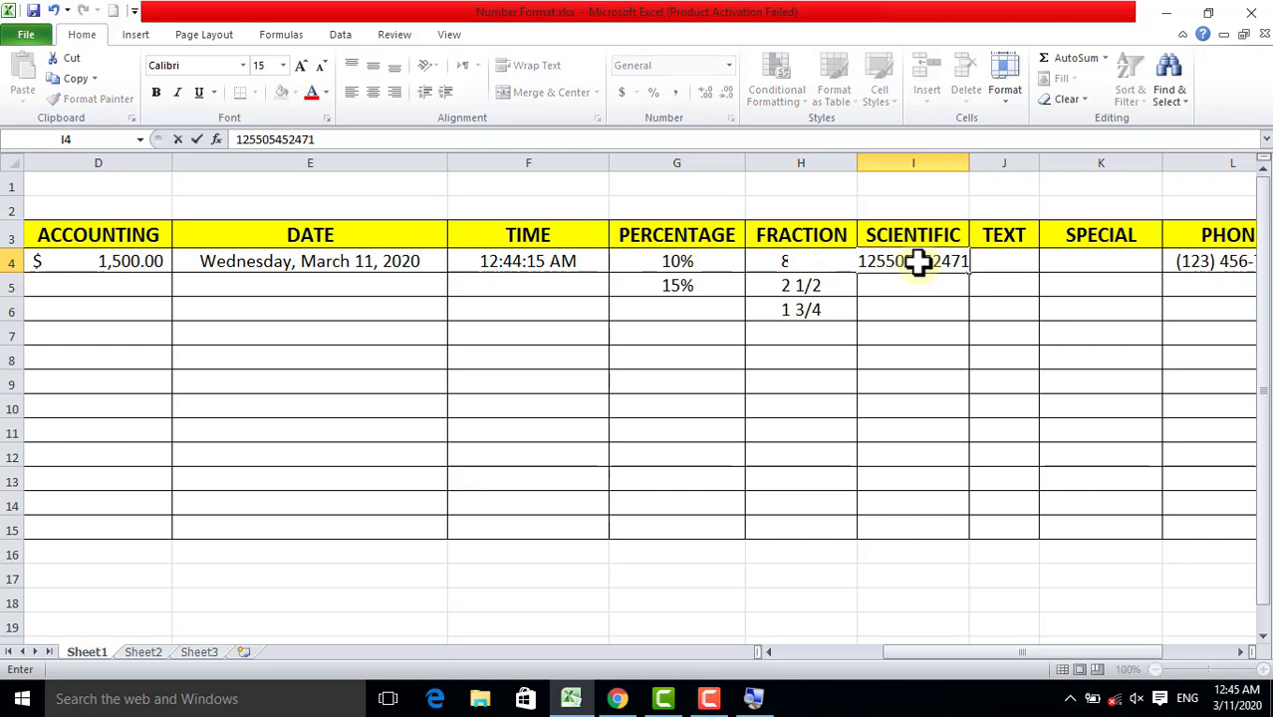
{"action": "type", "text": "22"}
{"action": "key", "text": "Return"}
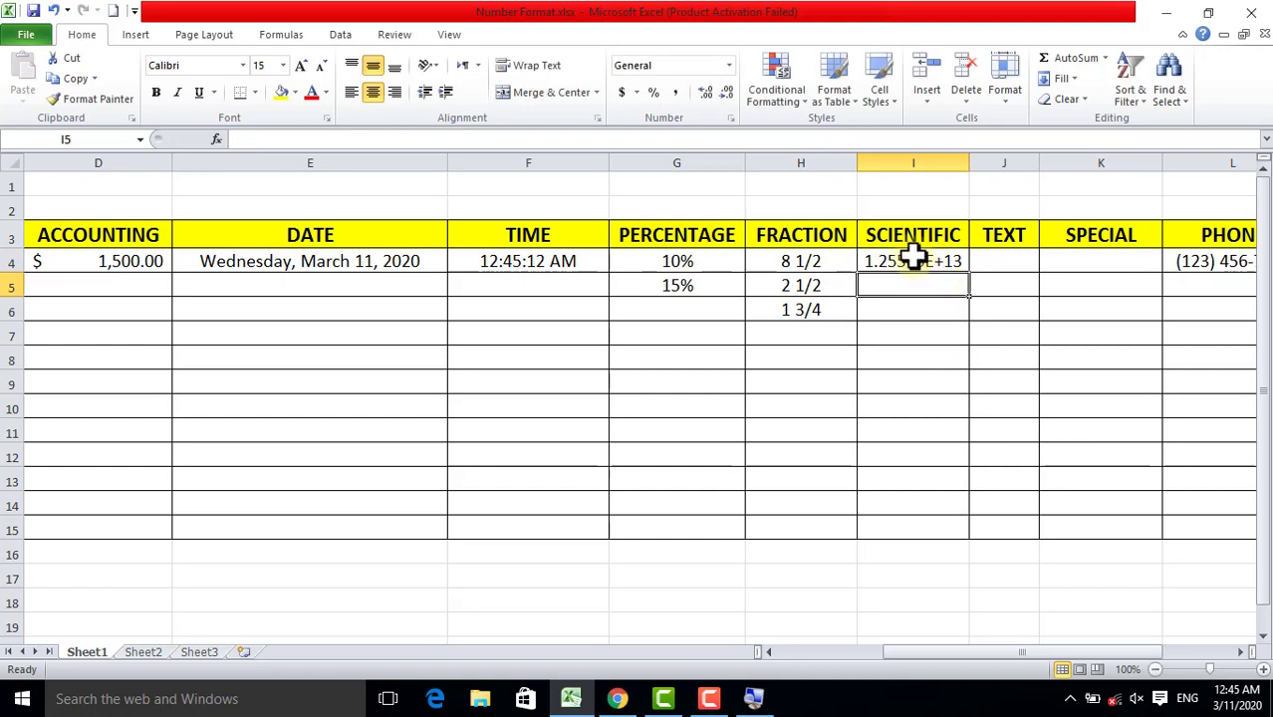
{"action": "left_click", "coordinate": [927, 259]}
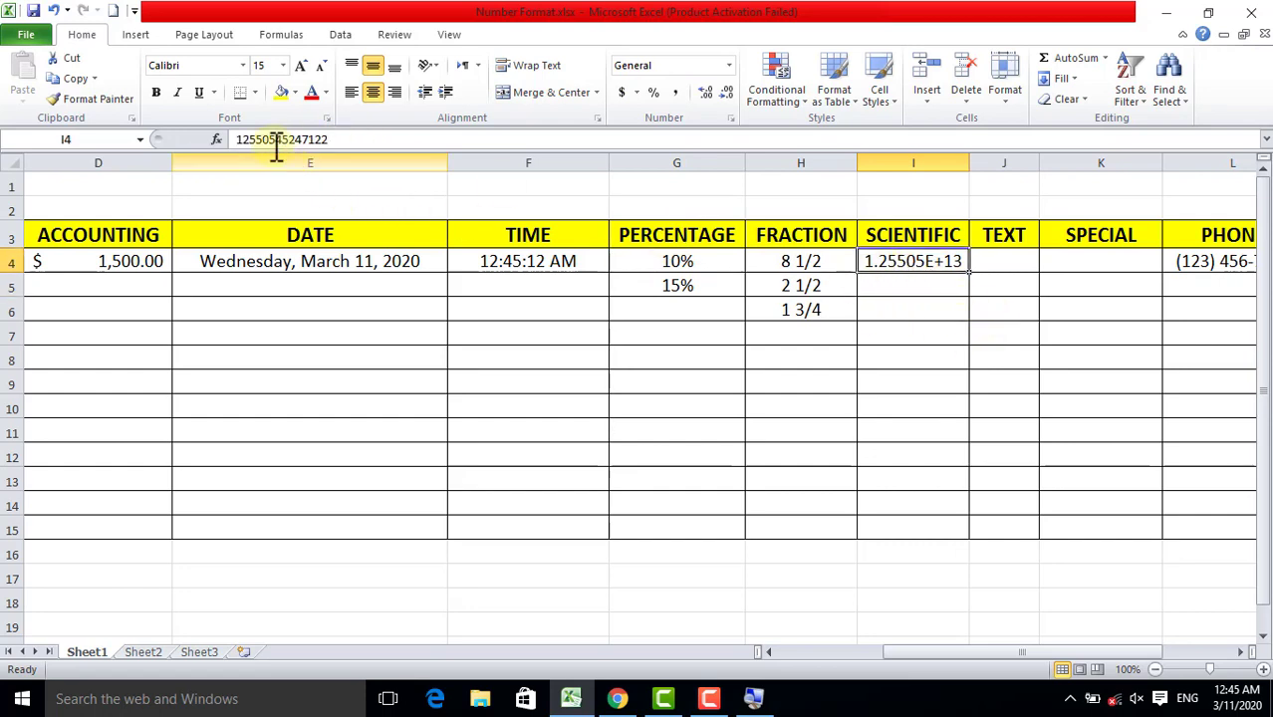
{"action": "left_click", "coordinate": [901, 283]}
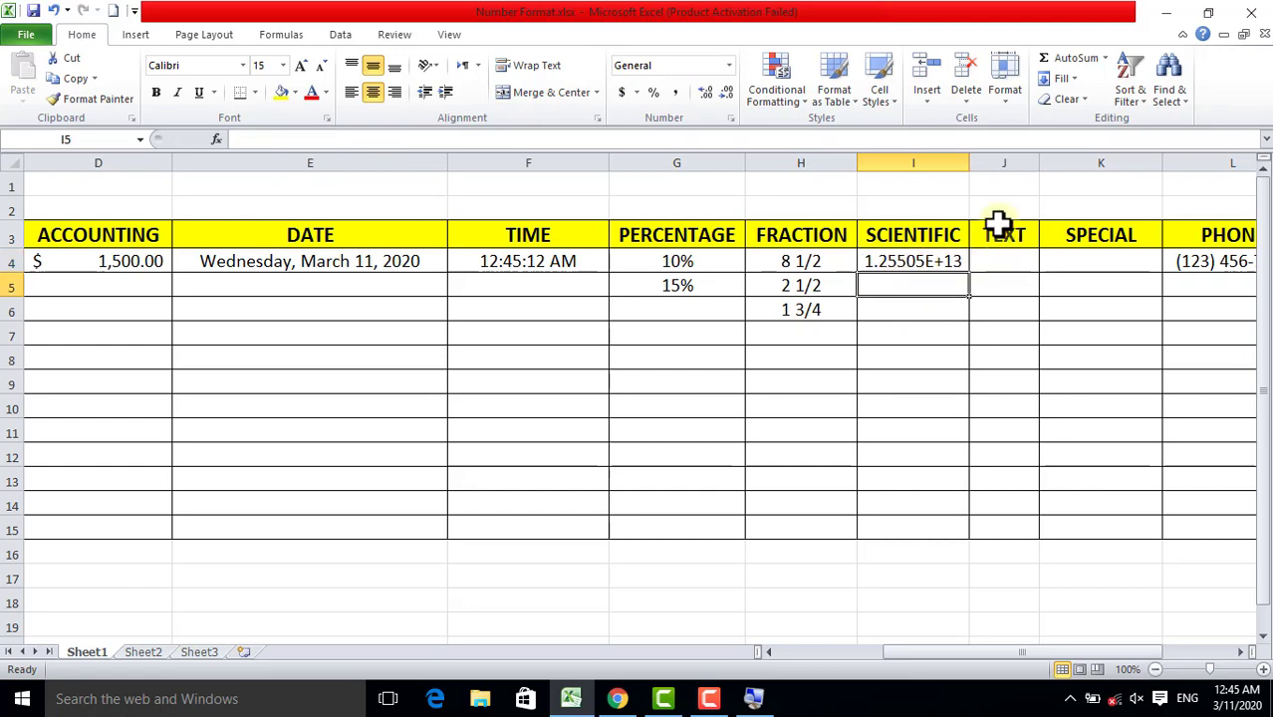
{"action": "mouse_move", "coordinate": [968, 163]}
{"action": "left_mouse_down"}
{"action": "mouse_move", "coordinate": [1048, 162]}
{"action": "mouse_move", "coordinate": [966, 159]}
{"action": "mouse_move", "coordinate": [998, 157]}
{"action": "mouse_move", "coordinate": [982, 156]}
{"action": "left_mouse_up"}
{"action": "left_click", "coordinate": [892, 329]}
{"action": "left_click", "coordinate": [917, 287]}
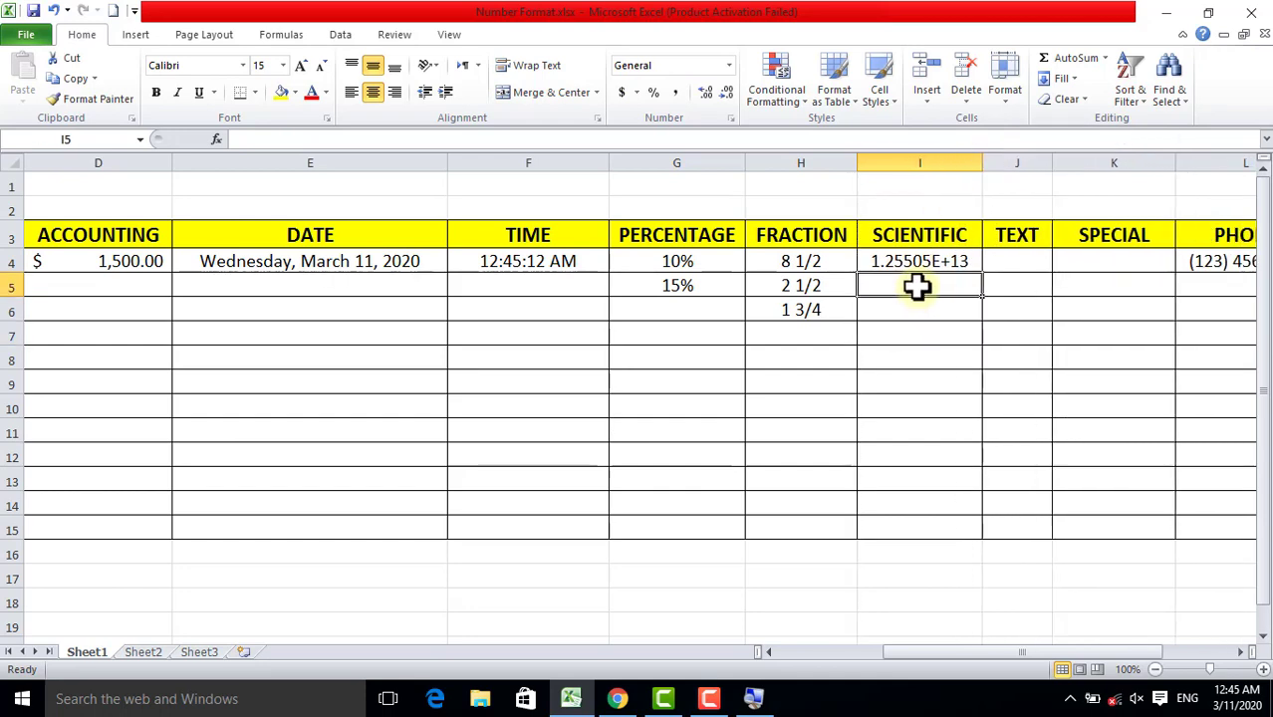
{"action": "type", "text": "1235"}
{"action": "key", "text": "Tab"}
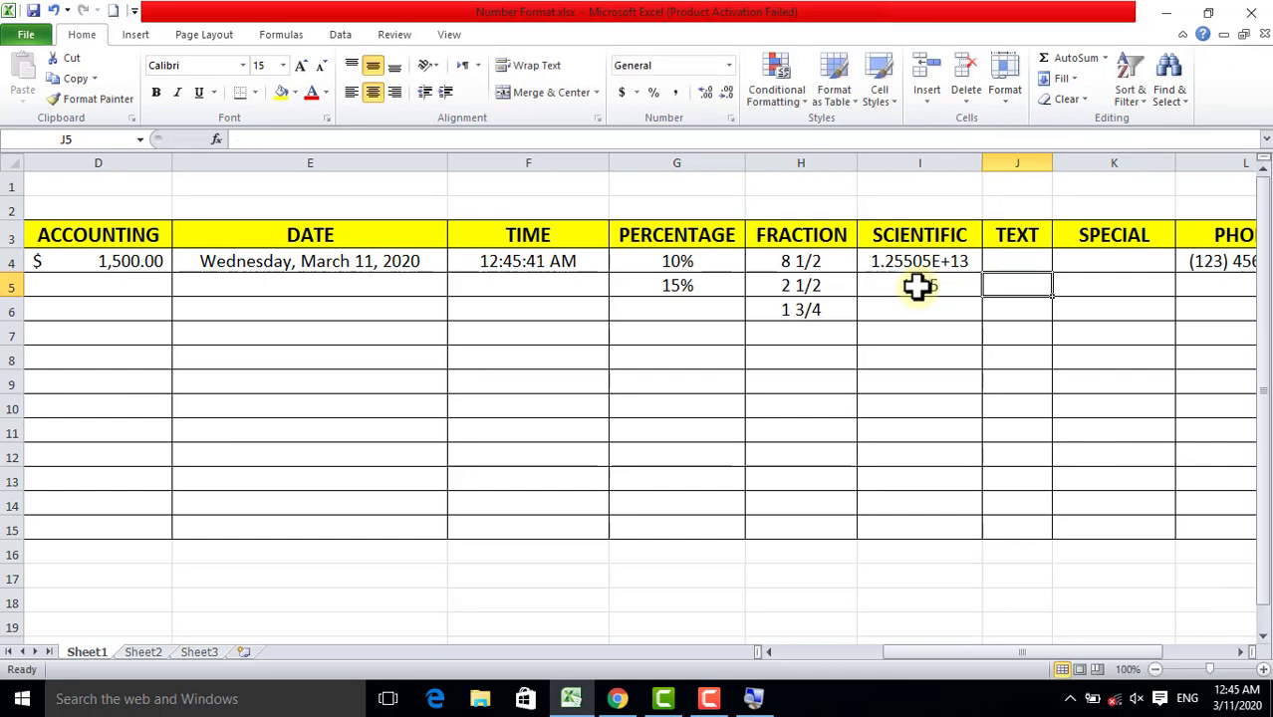
{"action": "left_click", "coordinate": [900, 304]}
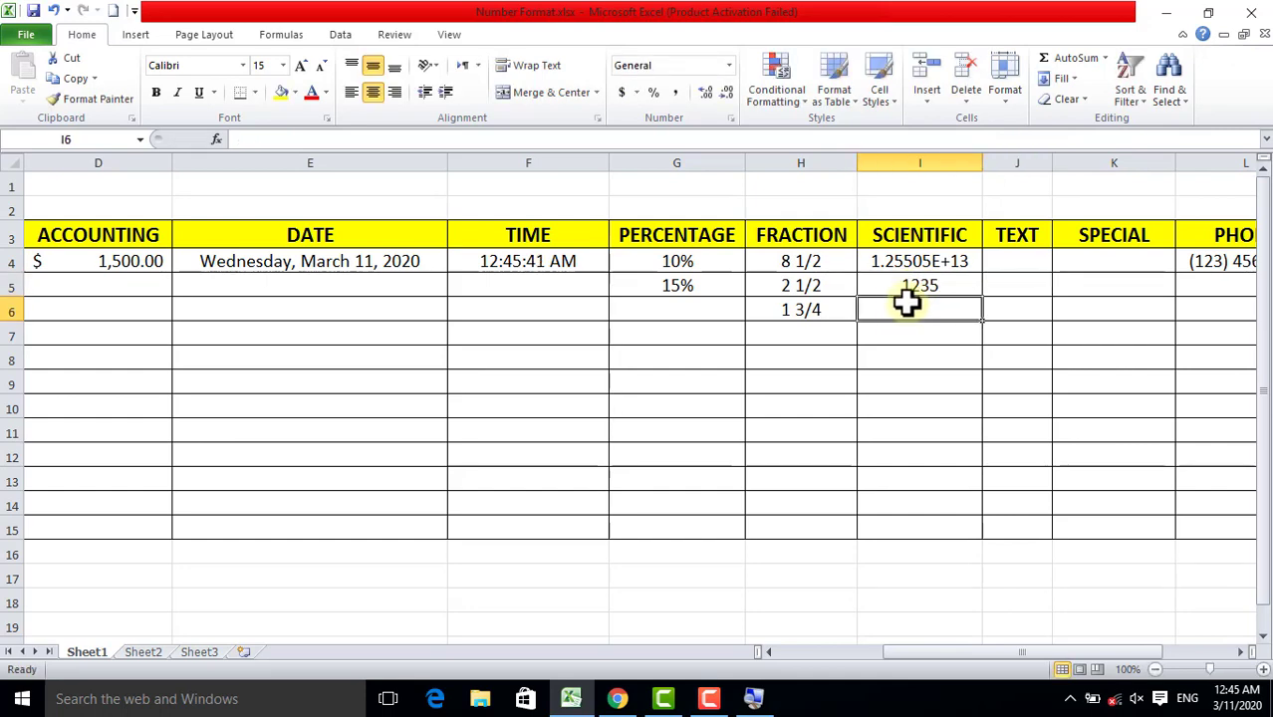
{"action": "type", "text": "12504545"}
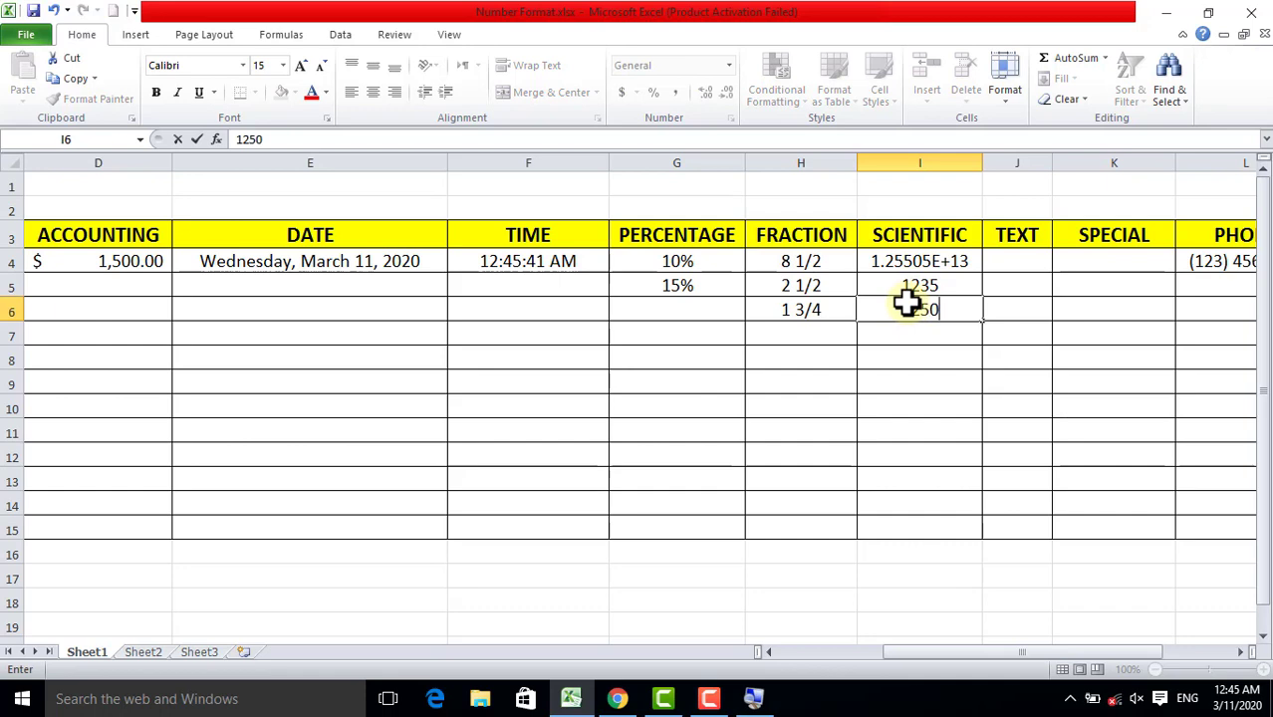
{"action": "type", "text": "6661211"}
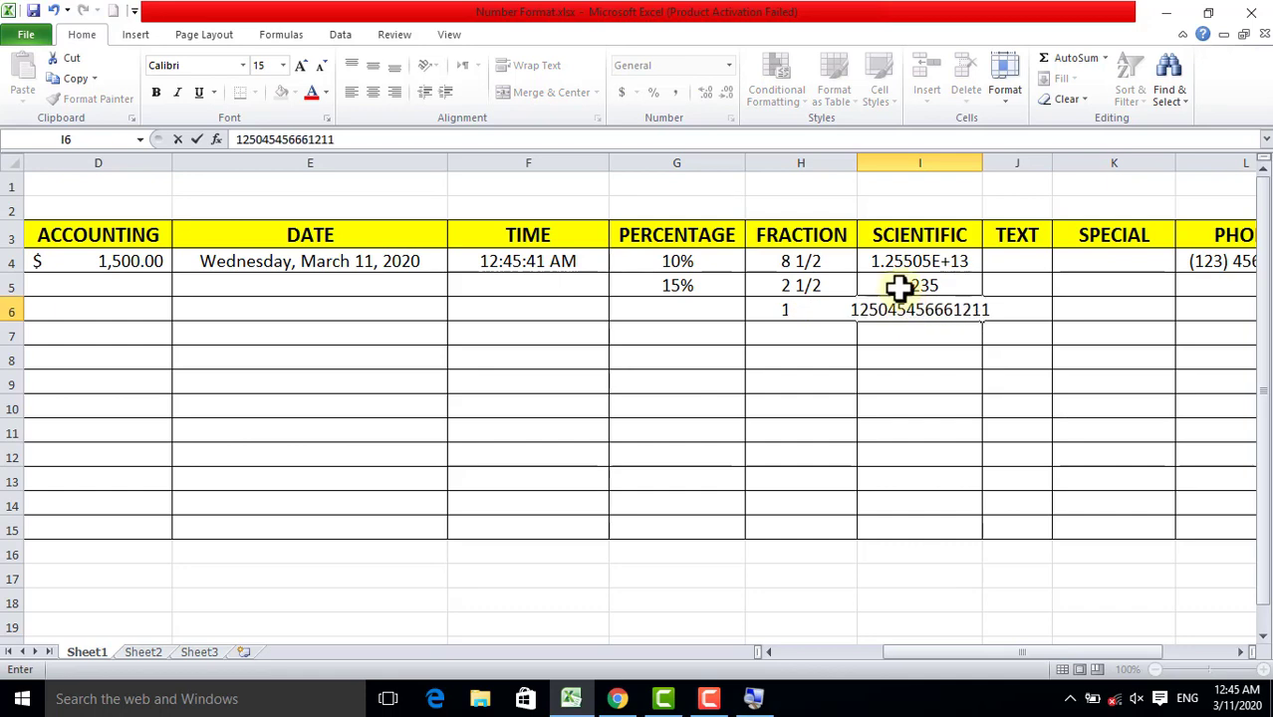
{"action": "left_click", "coordinate": [906, 354]}
- Select down the SCIENTIFIC column and check the stored values in I4 and I5
{"action": "left_click_drag", "start_coordinate": [933, 264], "coordinate": [926, 536]}
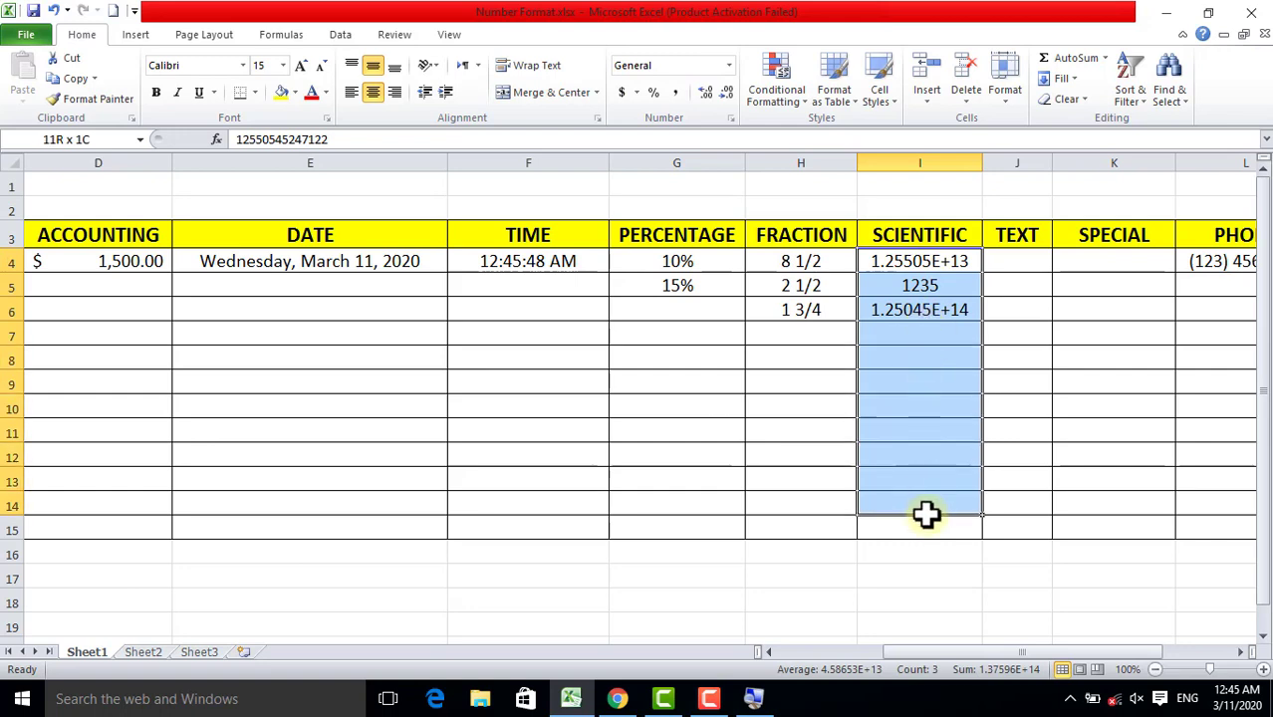
{"action": "left_click", "coordinate": [923, 458]}
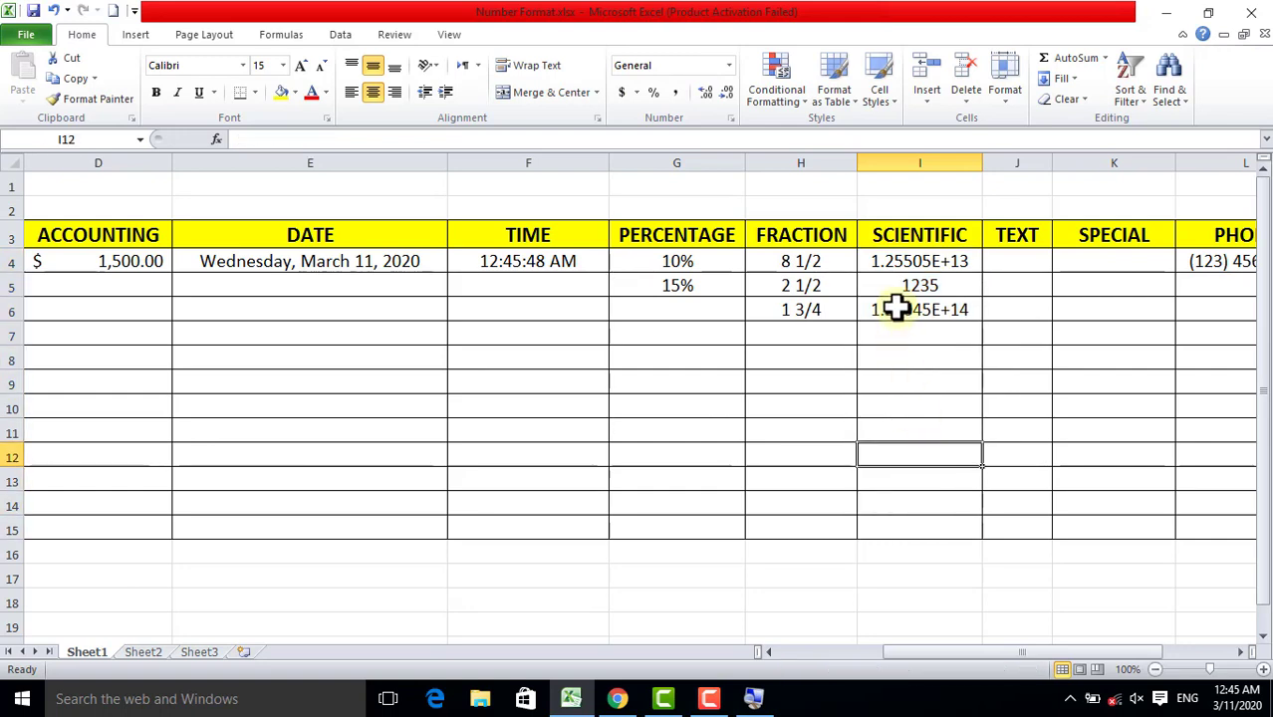
{"action": "left_click", "coordinate": [939, 287]}
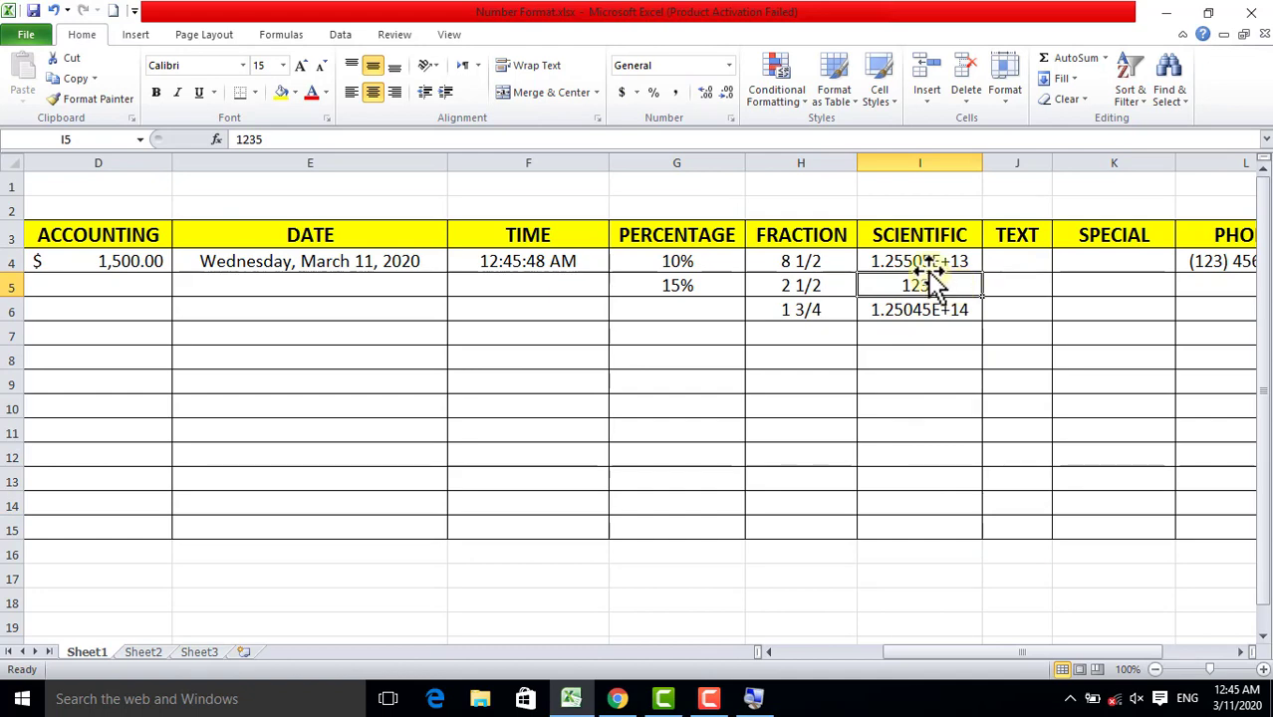
{"action": "left_click", "coordinate": [919, 262]}
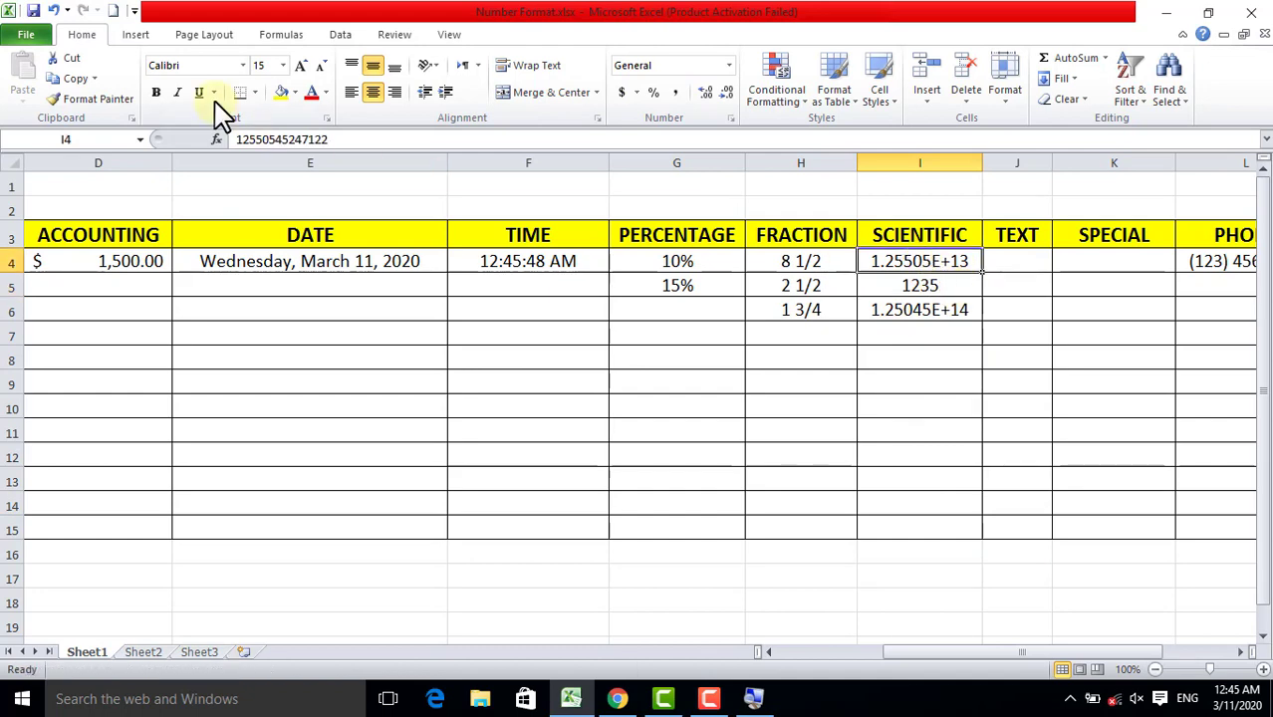
{"action": "left_click", "coordinate": [909, 286]}
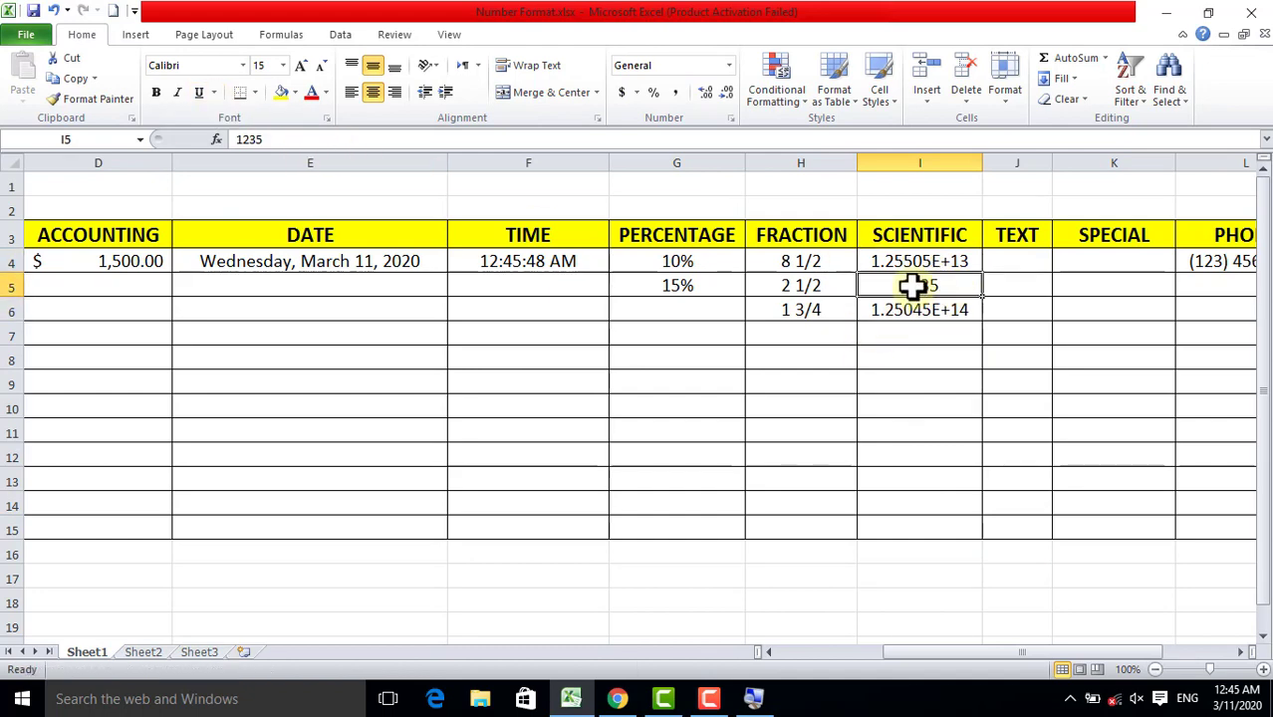
- Apply Scientific format to I5 so 1235 displays as 1.24E+03
{"action": "left_click", "coordinate": [730, 119]}
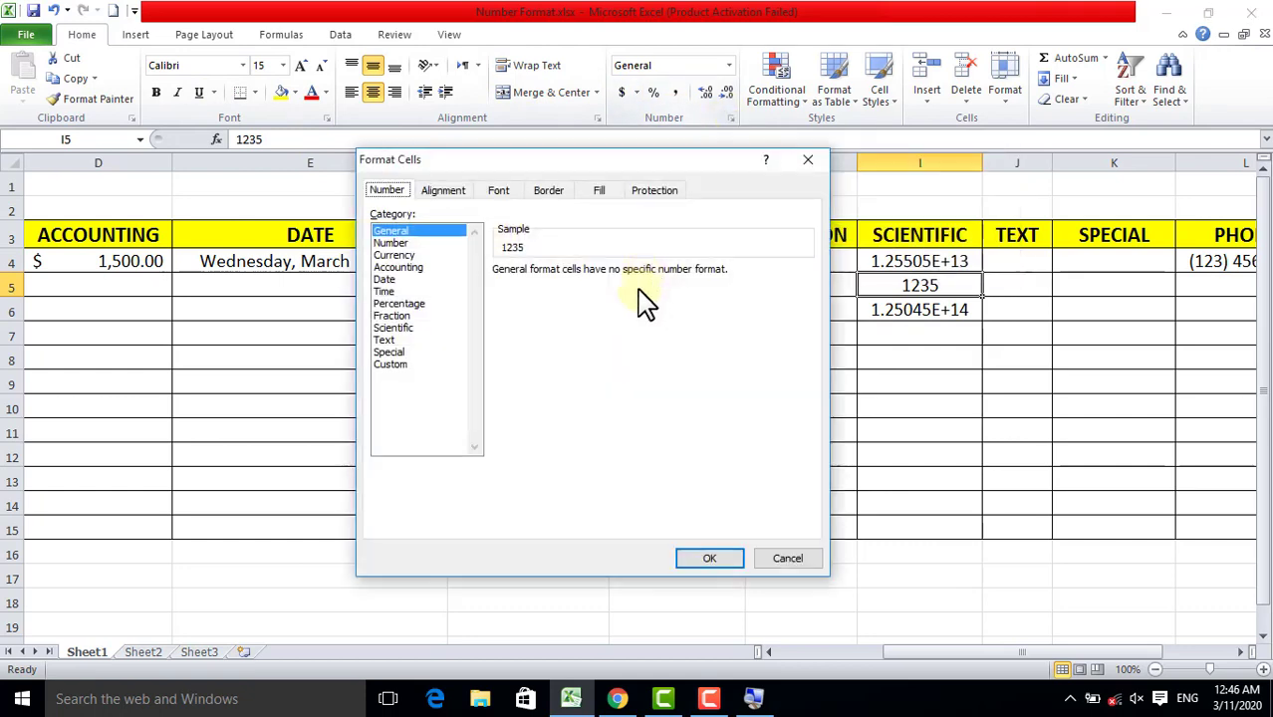
{"action": "left_click", "coordinate": [393, 328]}
{"action": "left_click", "coordinate": [718, 566]}
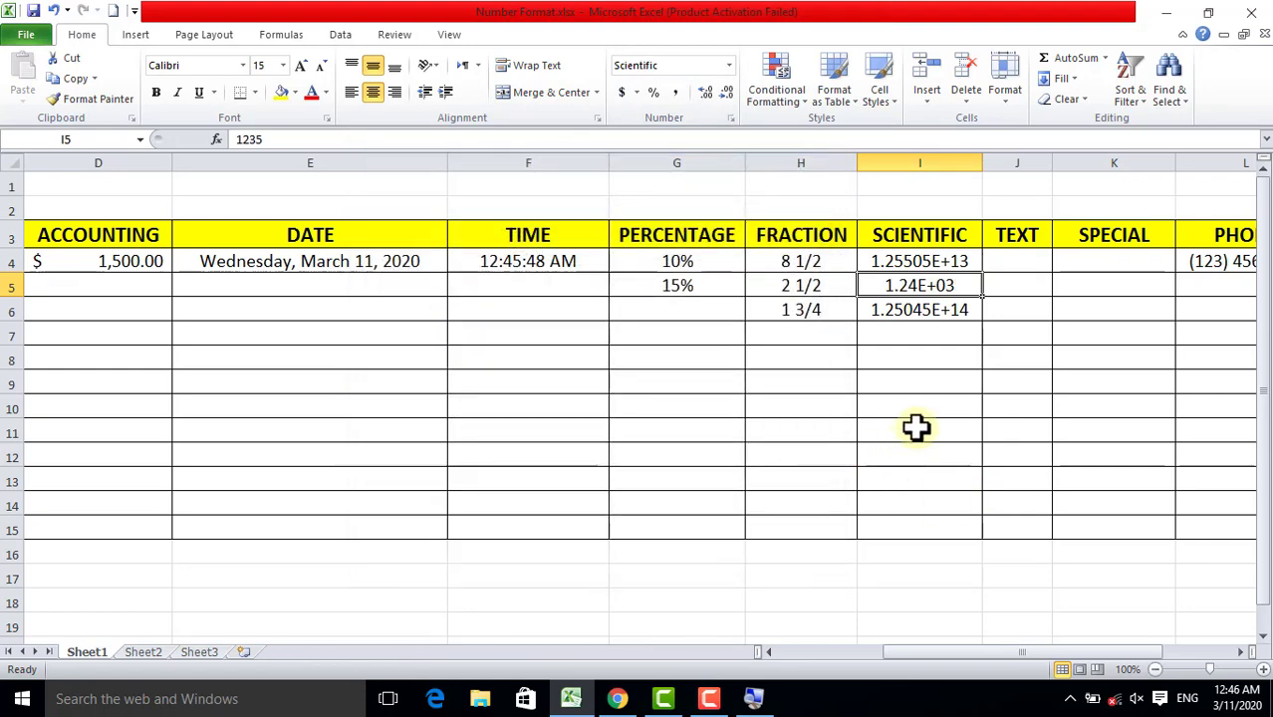
{"action": "left_click", "coordinate": [917, 429]}
{"action": "left_click", "coordinate": [909, 287]}
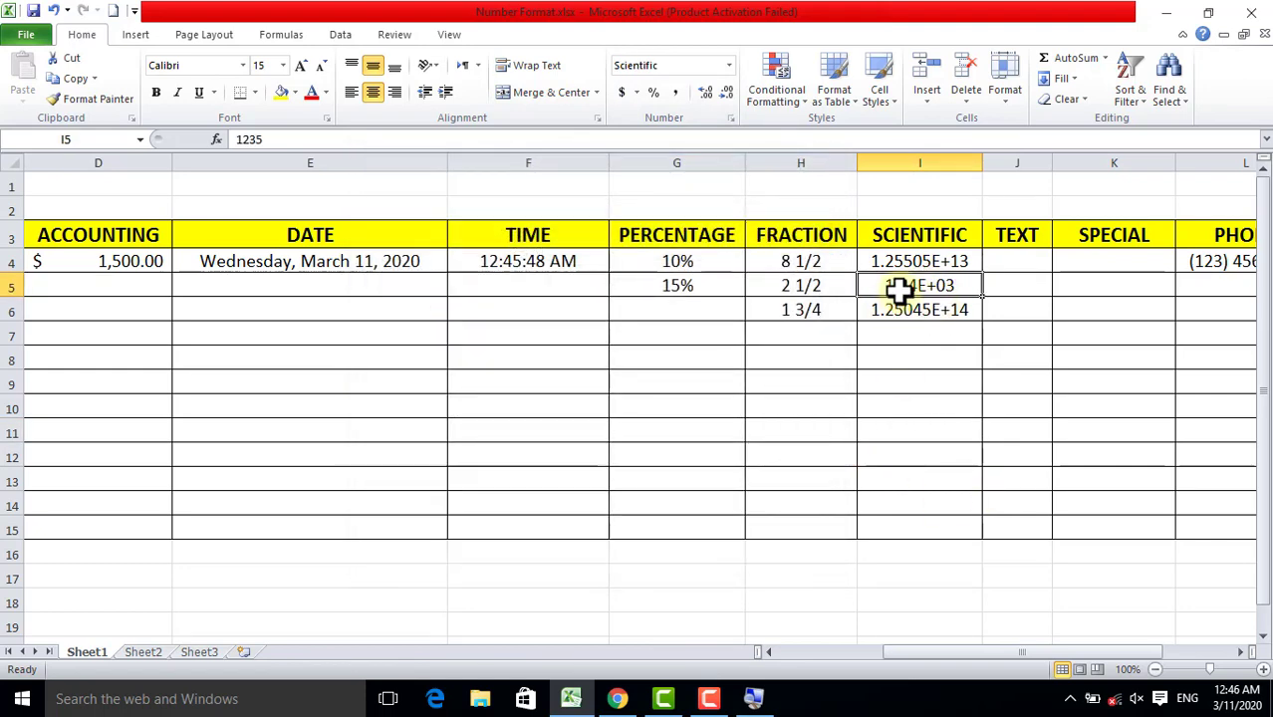
{"action": "left_click", "coordinate": [917, 329]}
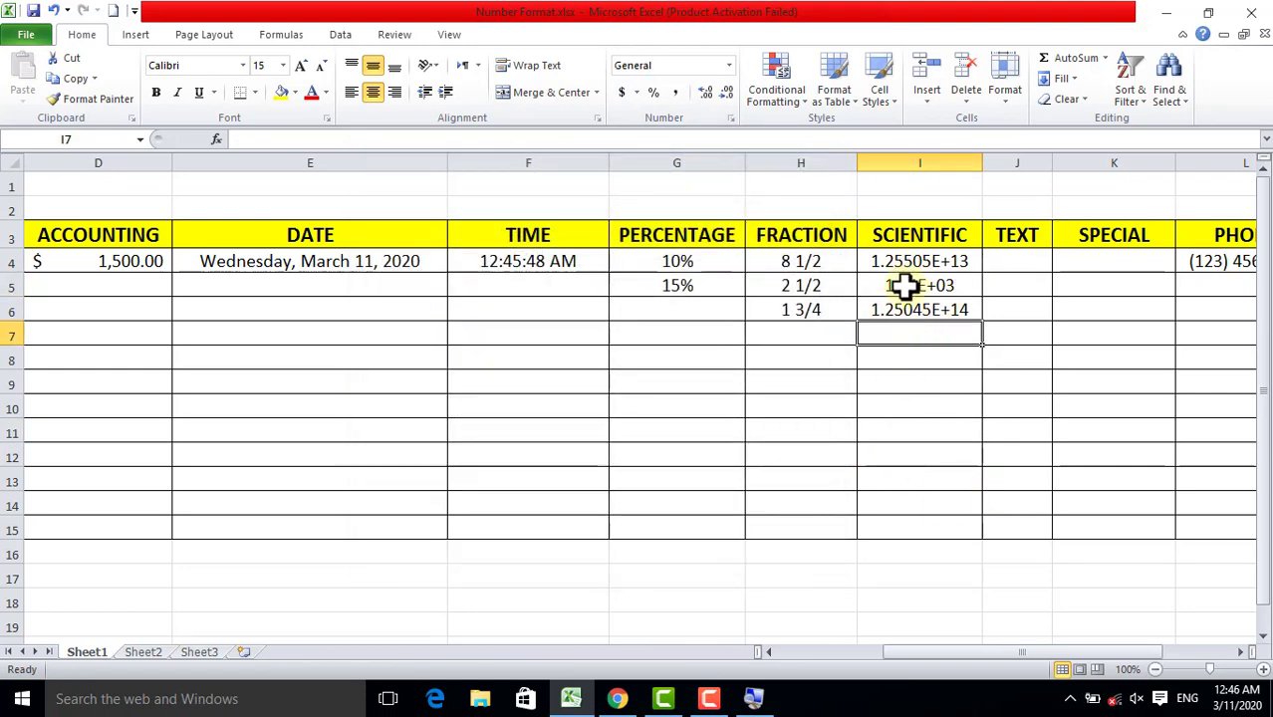
{"action": "left_click", "coordinate": [904, 287]}
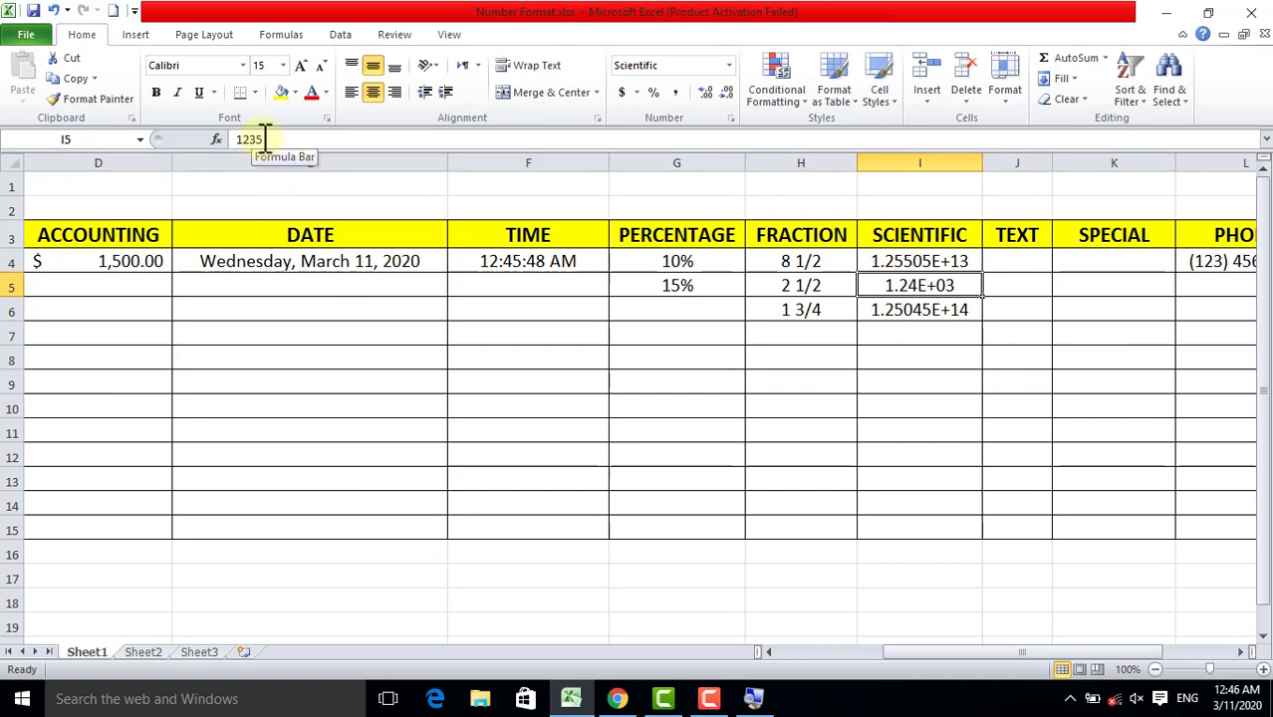
- Format I4:I15 as Number, showing values like 12550545247122.00, and widen column I to fit
{"action": "left_click_drag", "start_coordinate": [920, 261], "coordinate": [920, 528]}
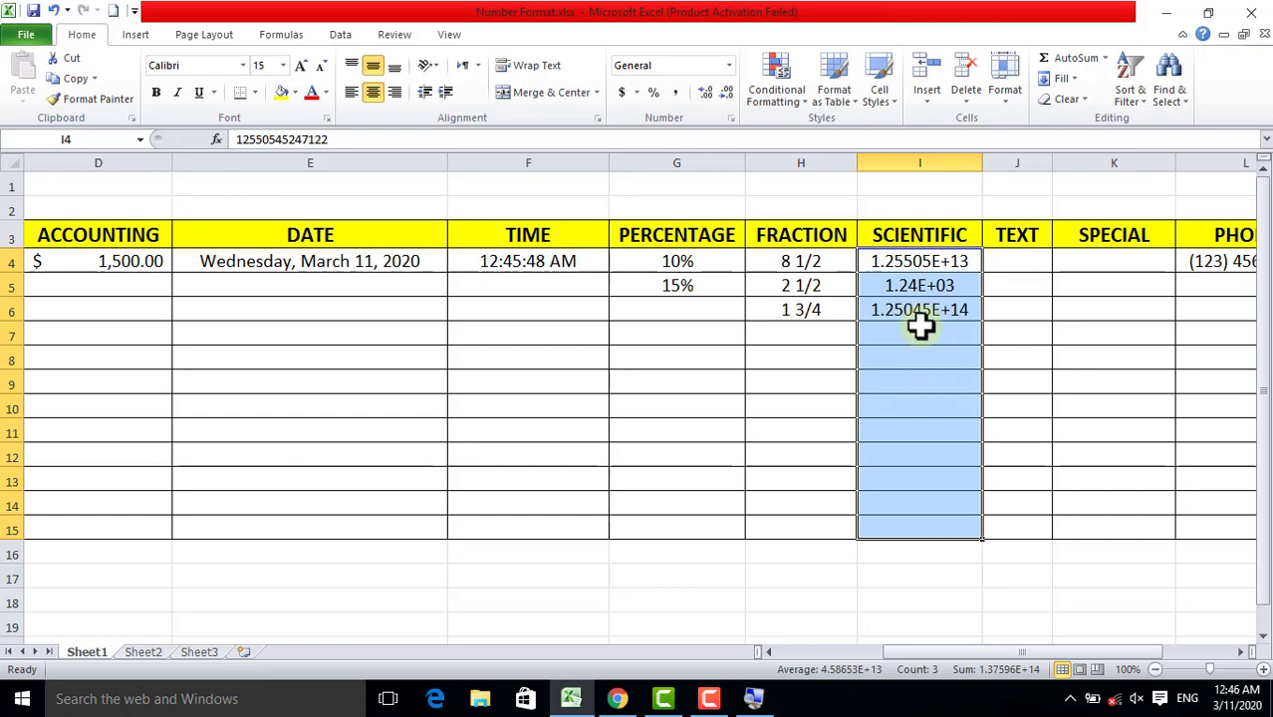
{"action": "left_click", "coordinate": [728, 66]}
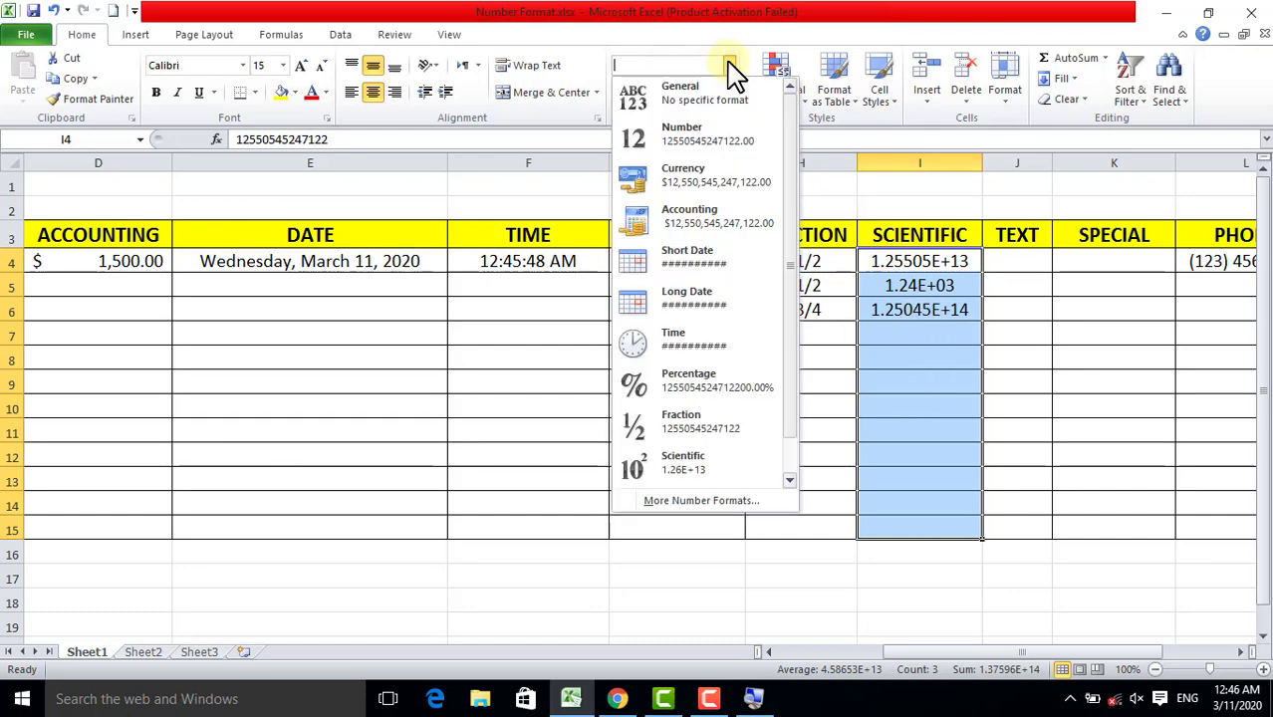
{"action": "left_click", "coordinate": [681, 149]}
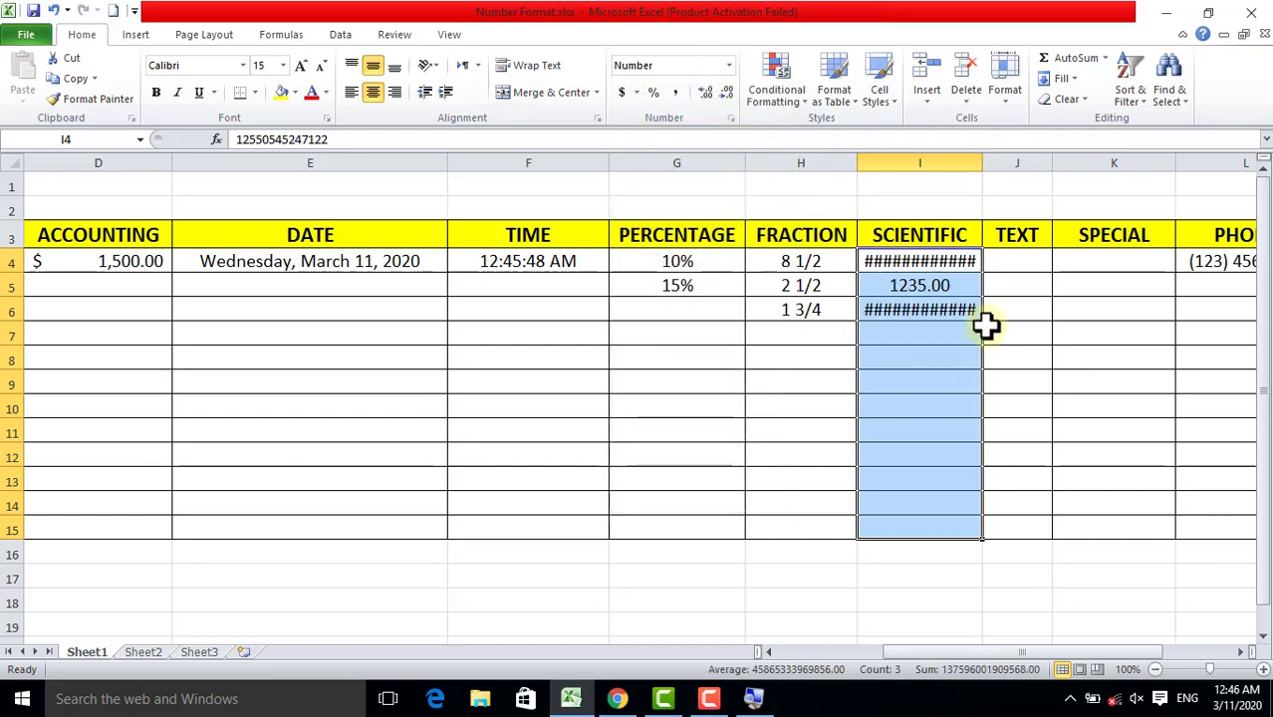
{"action": "left_click", "coordinate": [939, 350]}
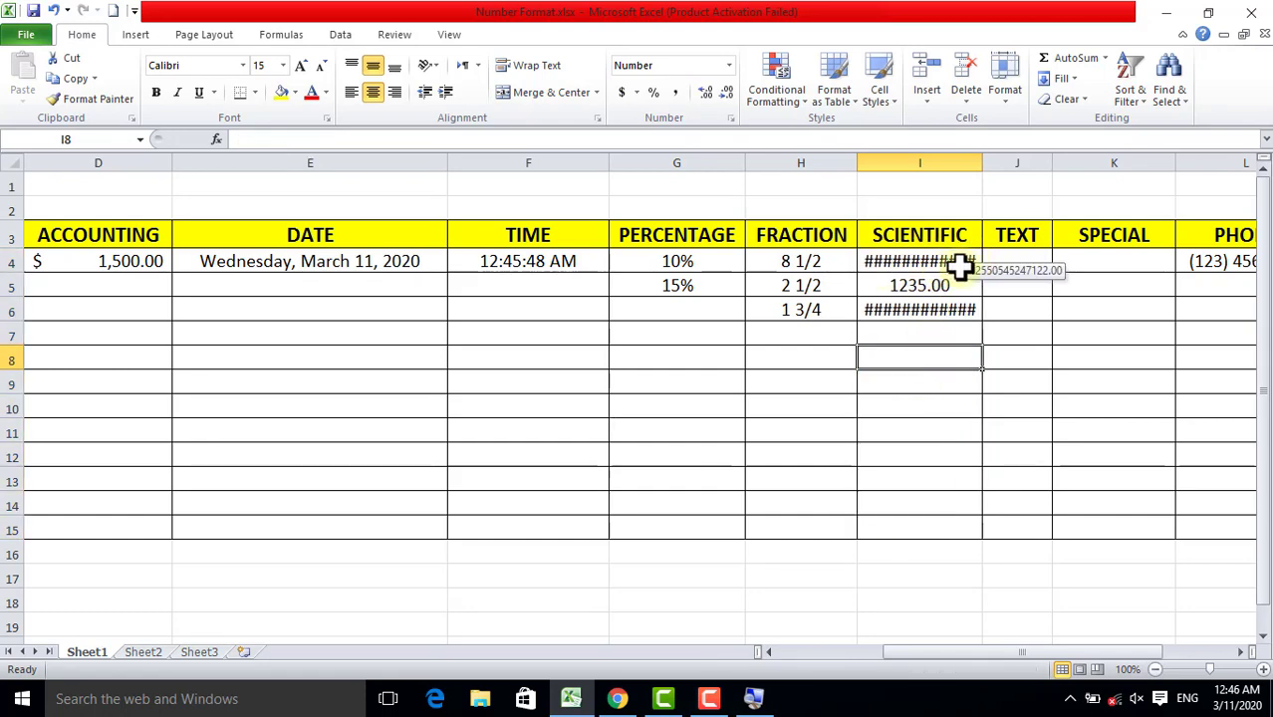
{"action": "left_click", "coordinate": [957, 263]}
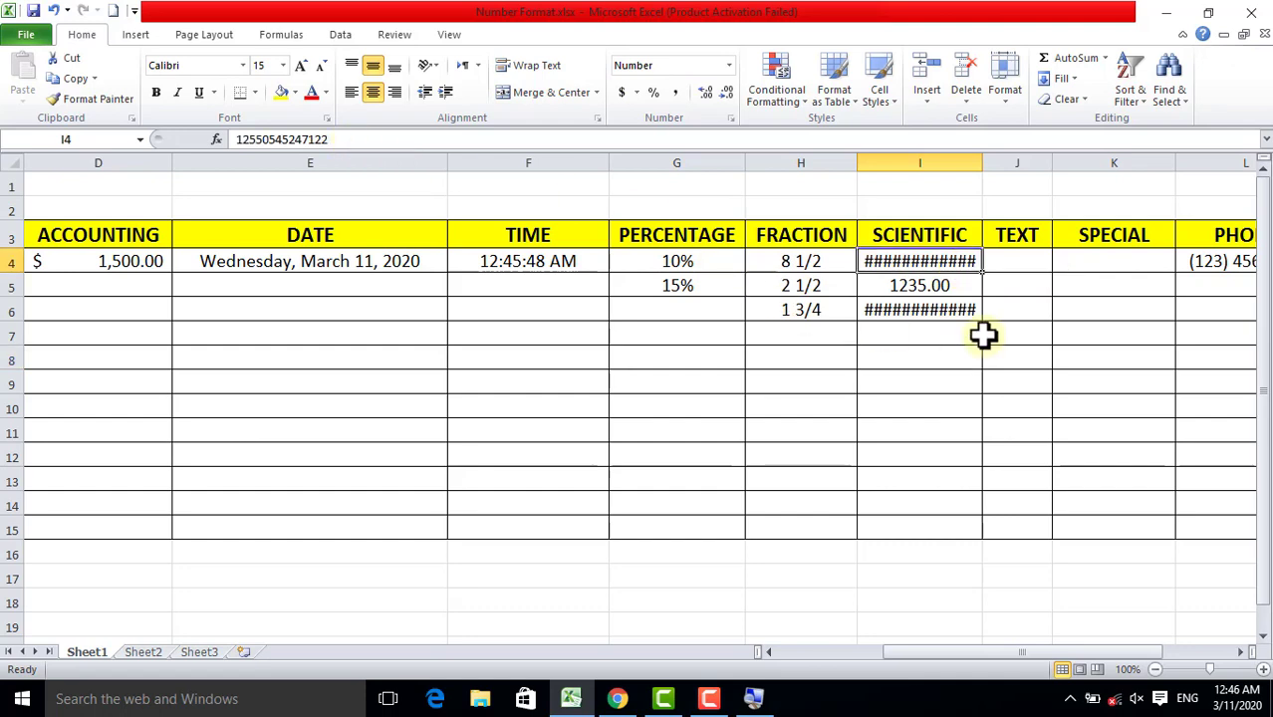
{"action": "left_click", "coordinate": [941, 310]}
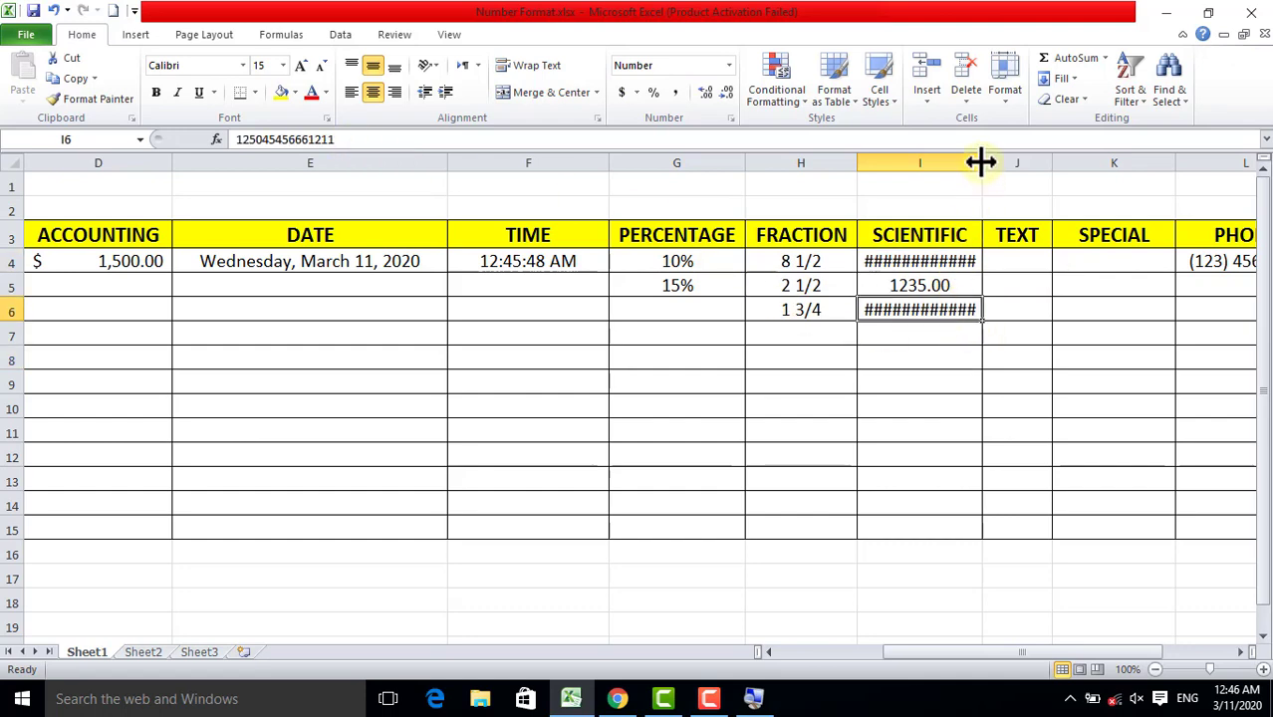
{"action": "left_click_drag", "start_coordinate": [981, 163], "coordinate": [1055, 160]}
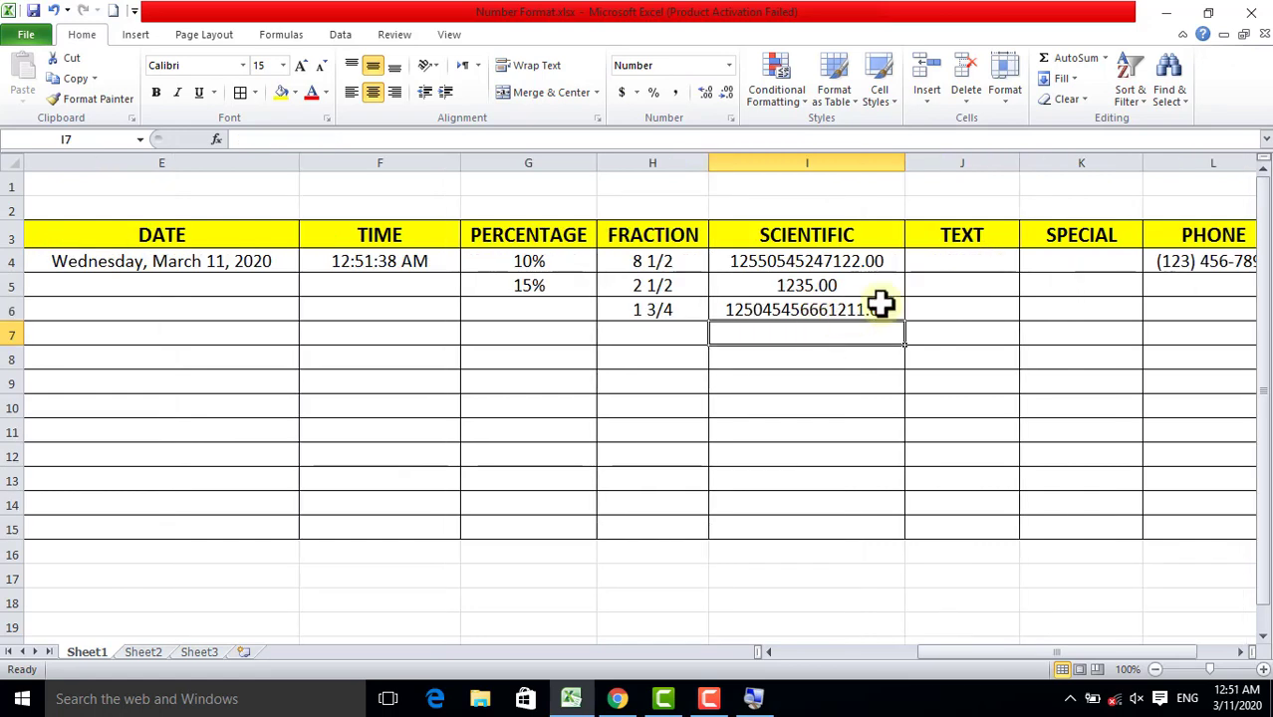
- Type 1000, 10000 and 5000 into J4, J5 and J6 of the TEXT column
{"action": "left_click", "coordinate": [954, 260]}
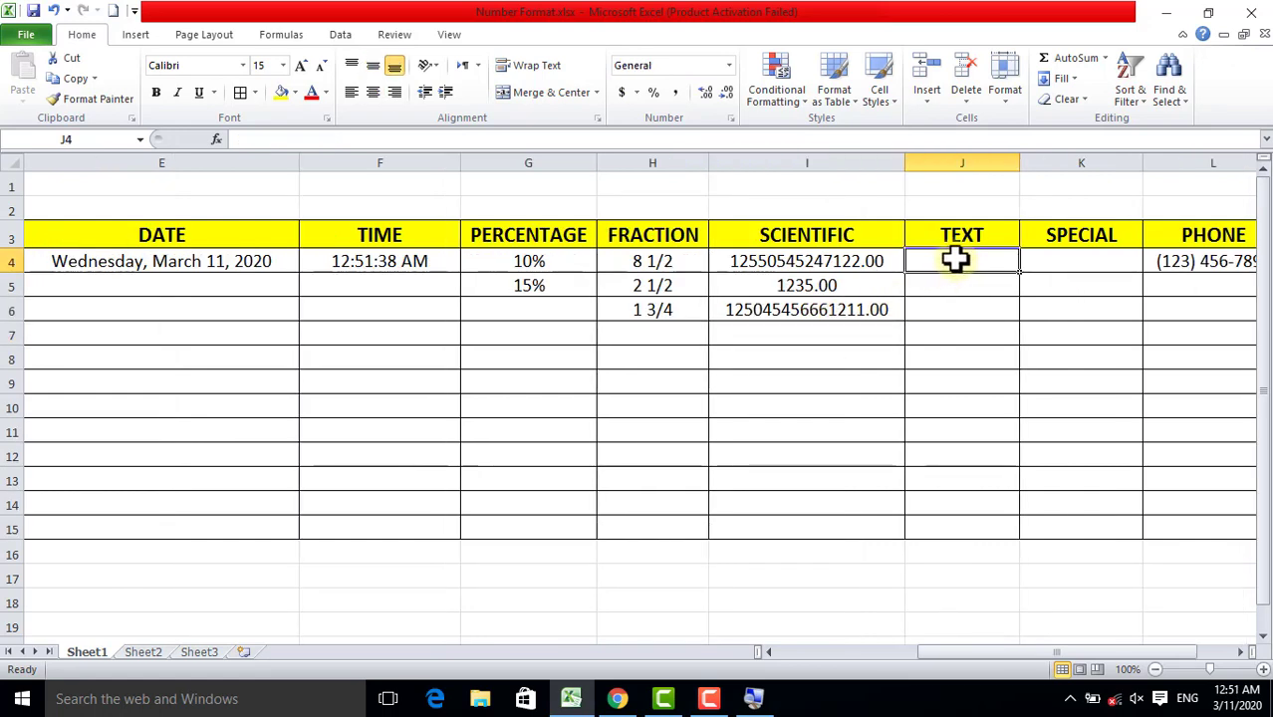
{"action": "type", "text": "1000"}
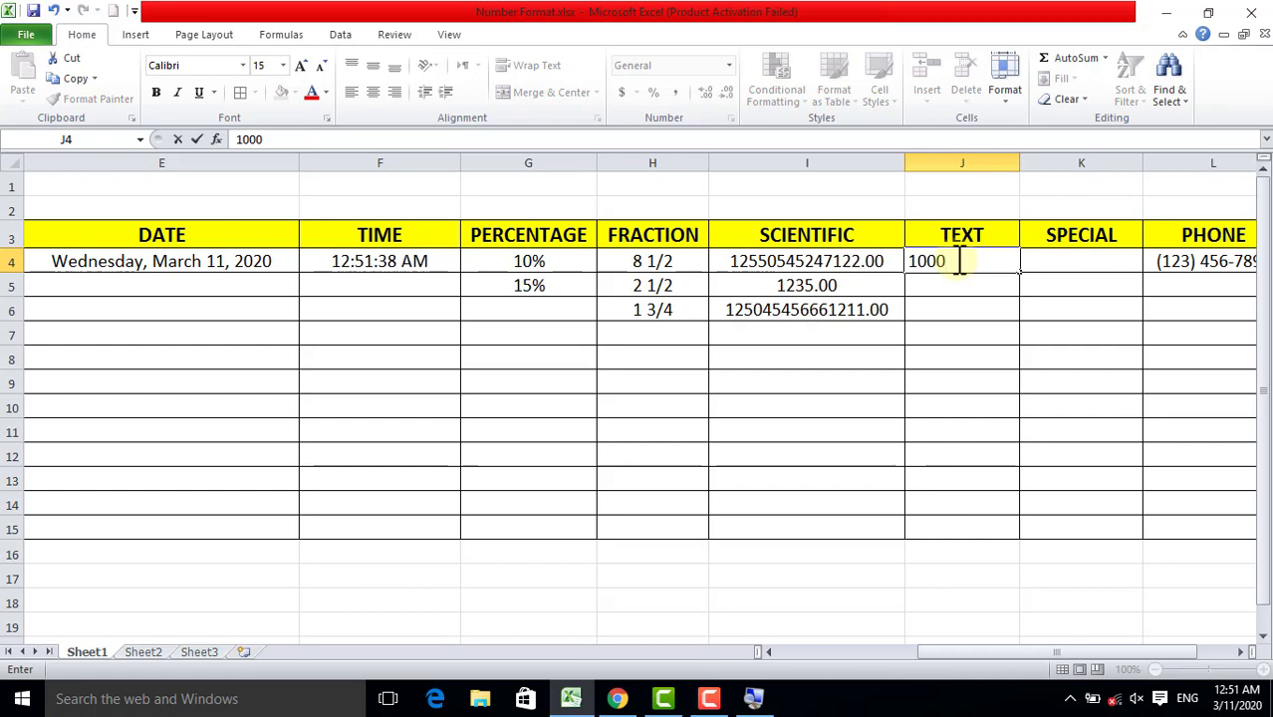
{"action": "key", "text": "Return"}
{"action": "type", "text": "10000"}
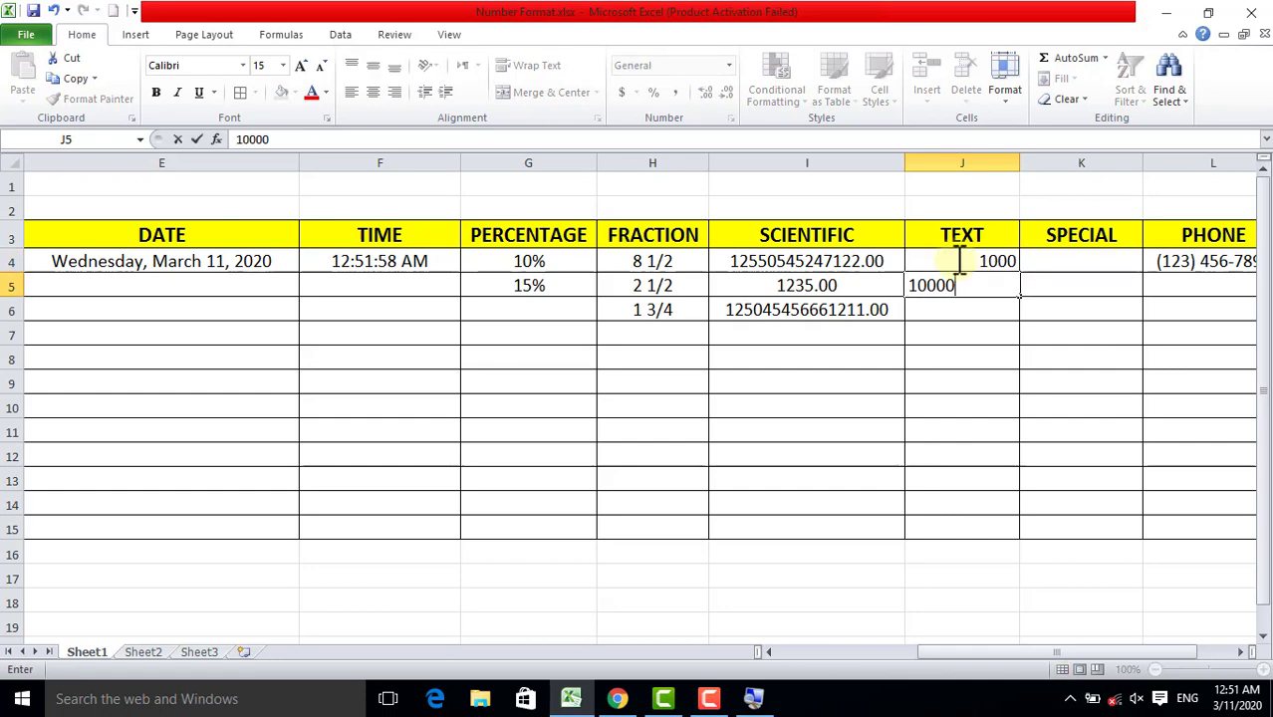
{"action": "key", "text": "Return"}
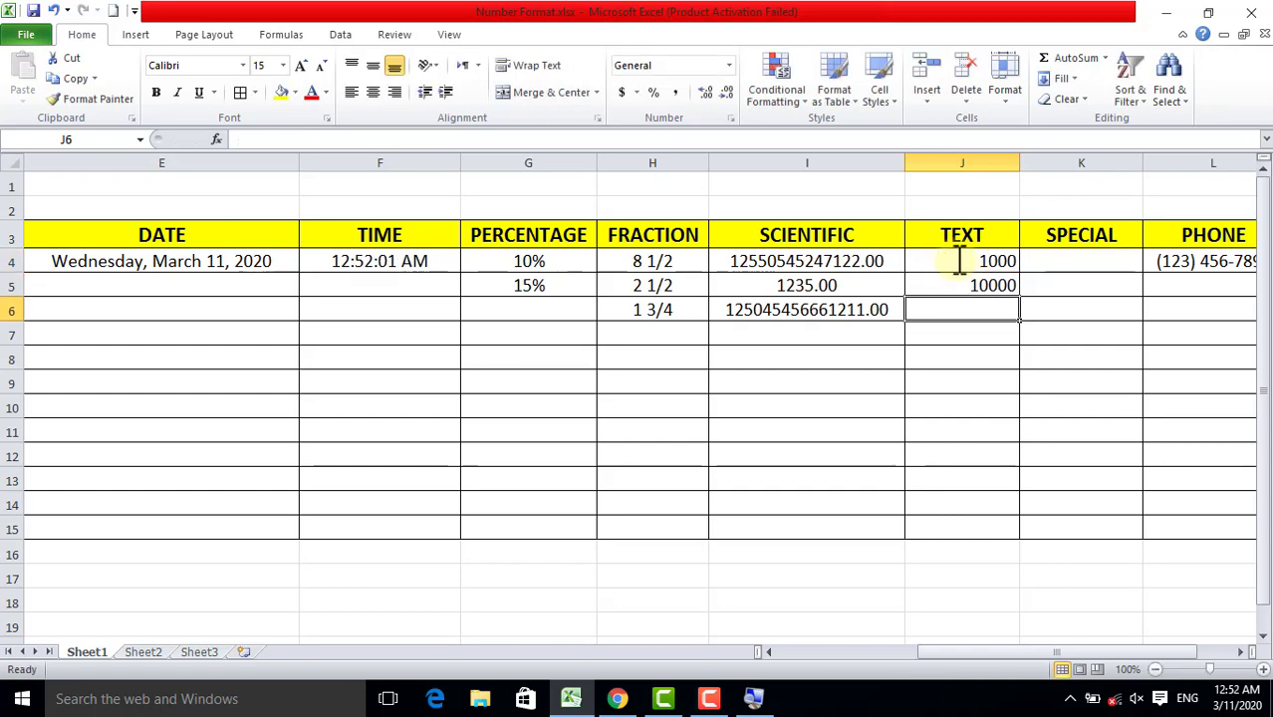
{"action": "type", "text": "5000"}
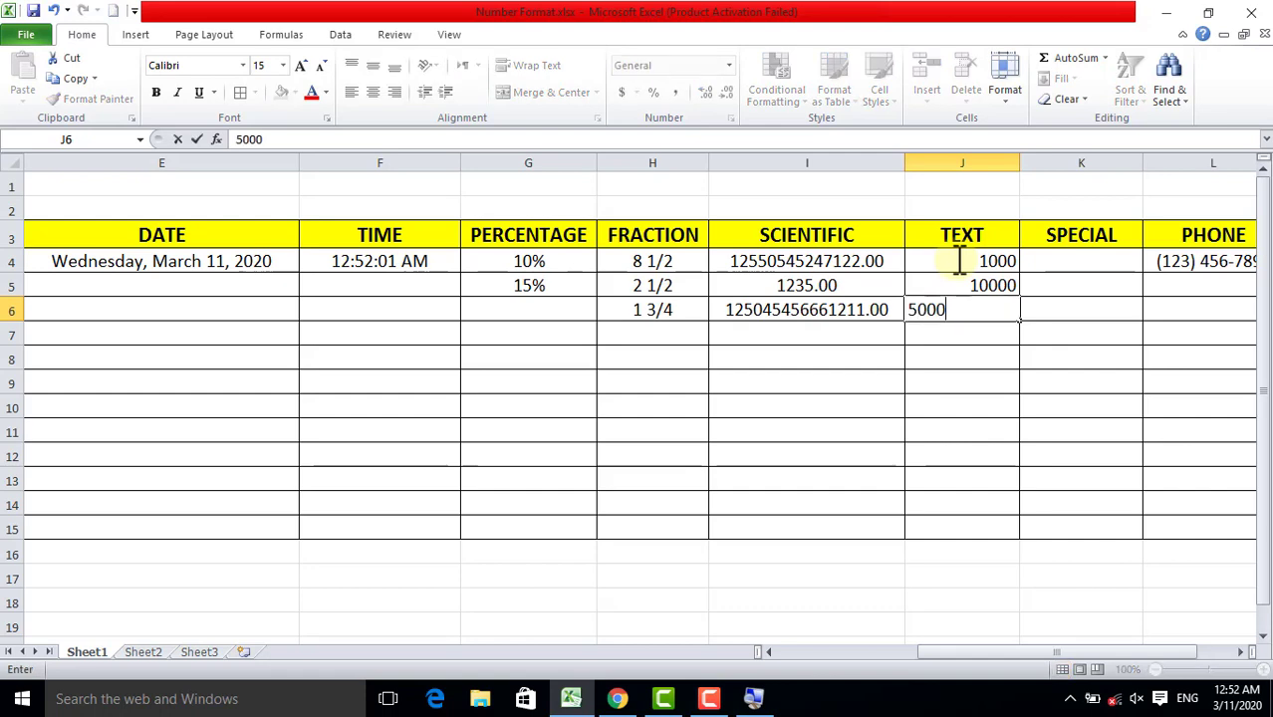
{"action": "key", "text": "Return"}
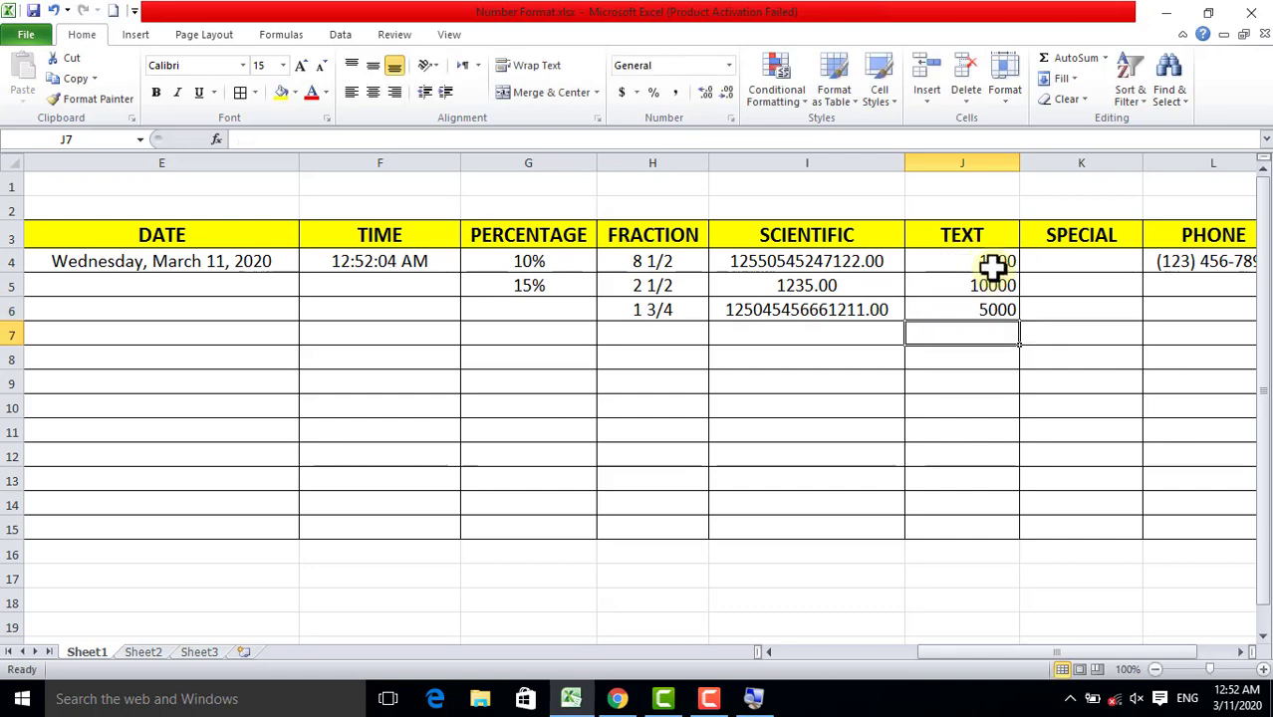
- Add 100 in J7 and reselect the top TEXT column numbers
{"action": "left_click_drag", "start_coordinate": [994, 263], "coordinate": [989, 308]}
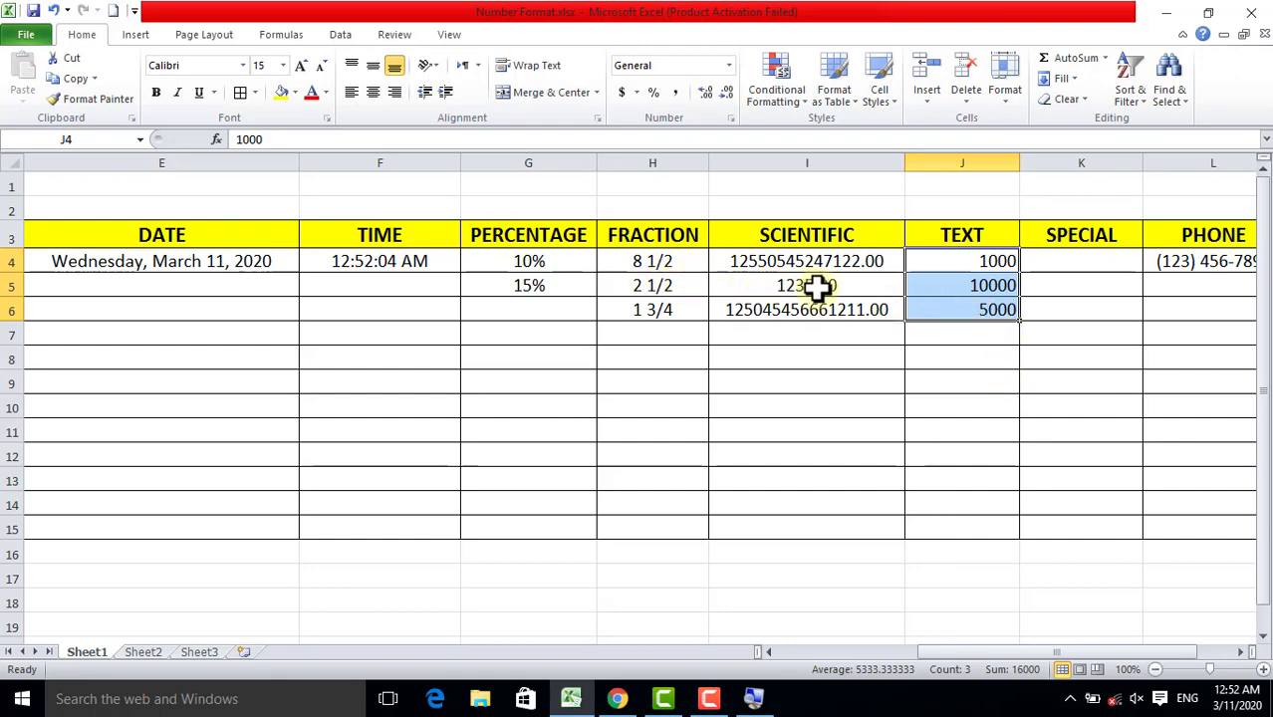
{"action": "left_click", "coordinate": [977, 333]}
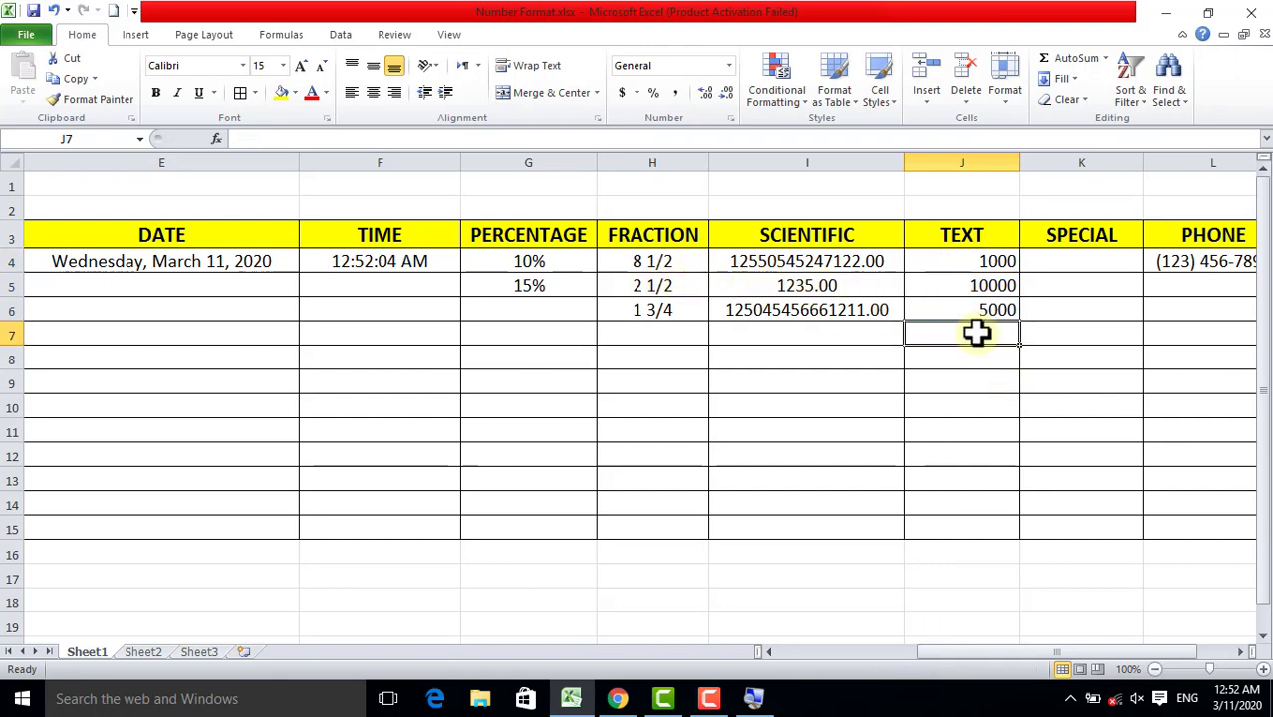
{"action": "type", "text": "100"}
{"action": "key", "text": "Return"}
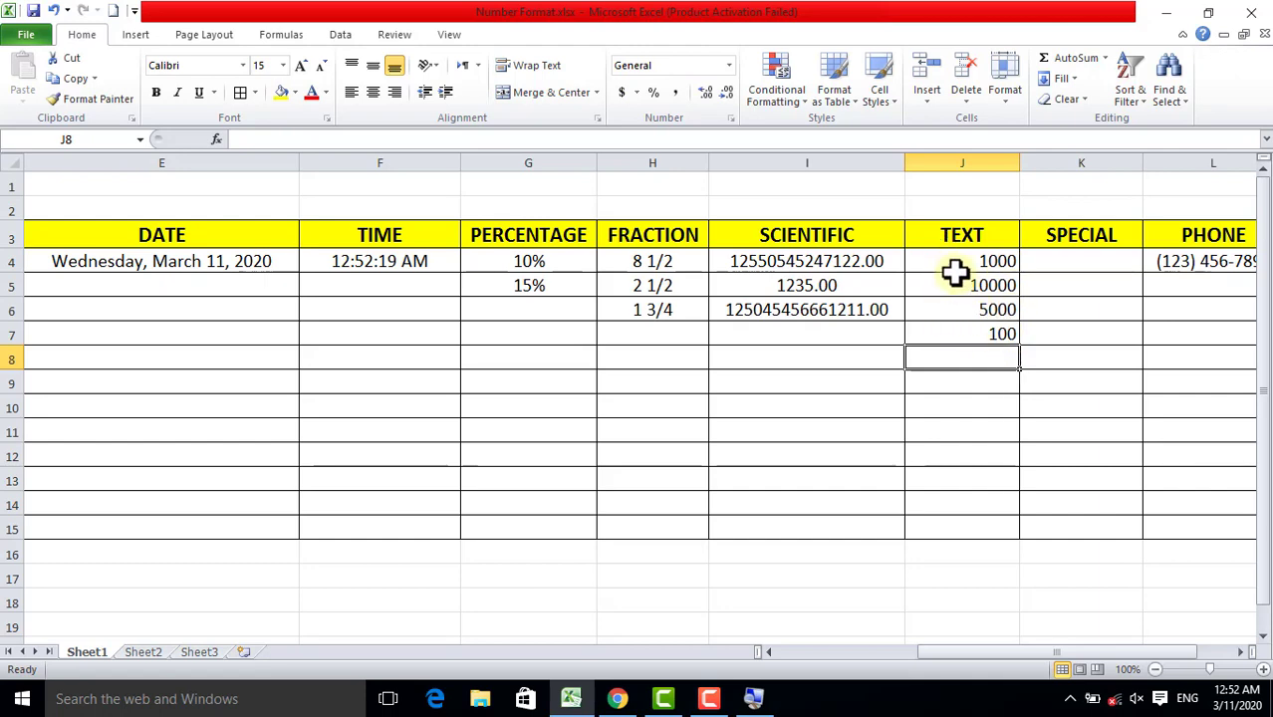
{"action": "left_click", "coordinate": [956, 262]}
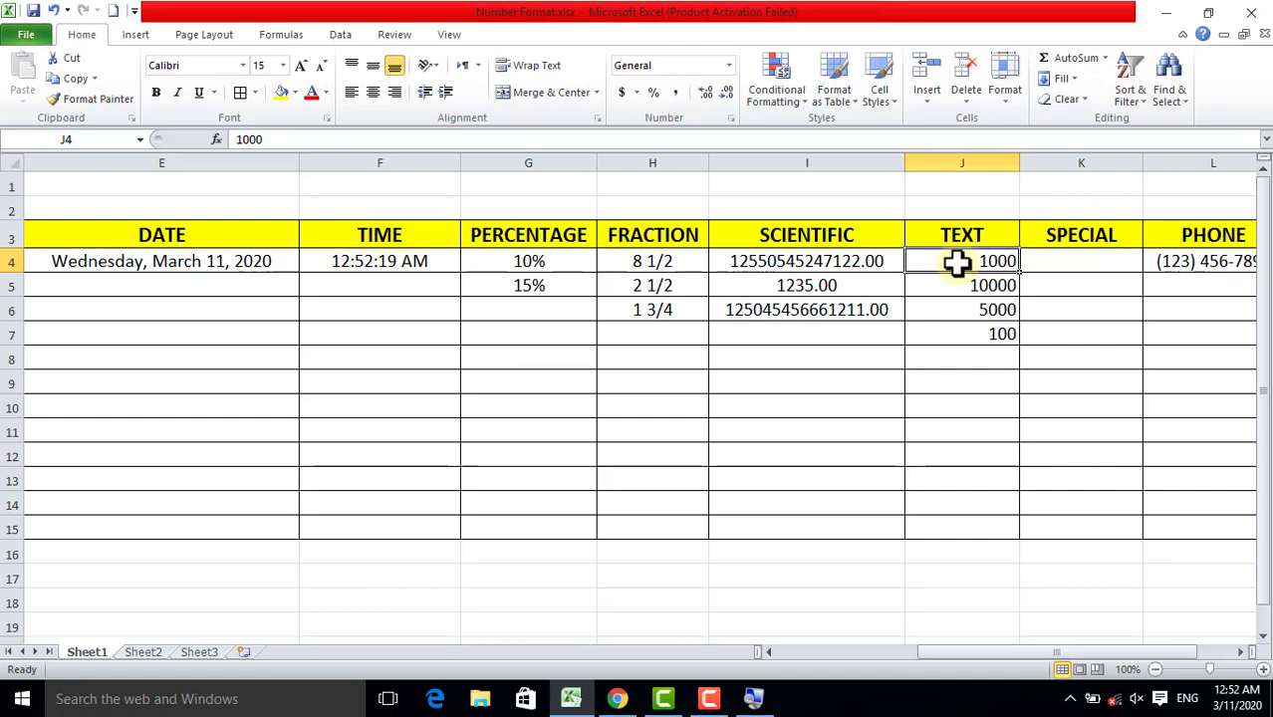
{"action": "left_click_drag", "start_coordinate": [957, 262], "coordinate": [957, 281]}
- Enter =SUM(J4:J7) in J10 so the TEXT numbers total 16100
{"action": "left_click", "coordinate": [958, 410]}
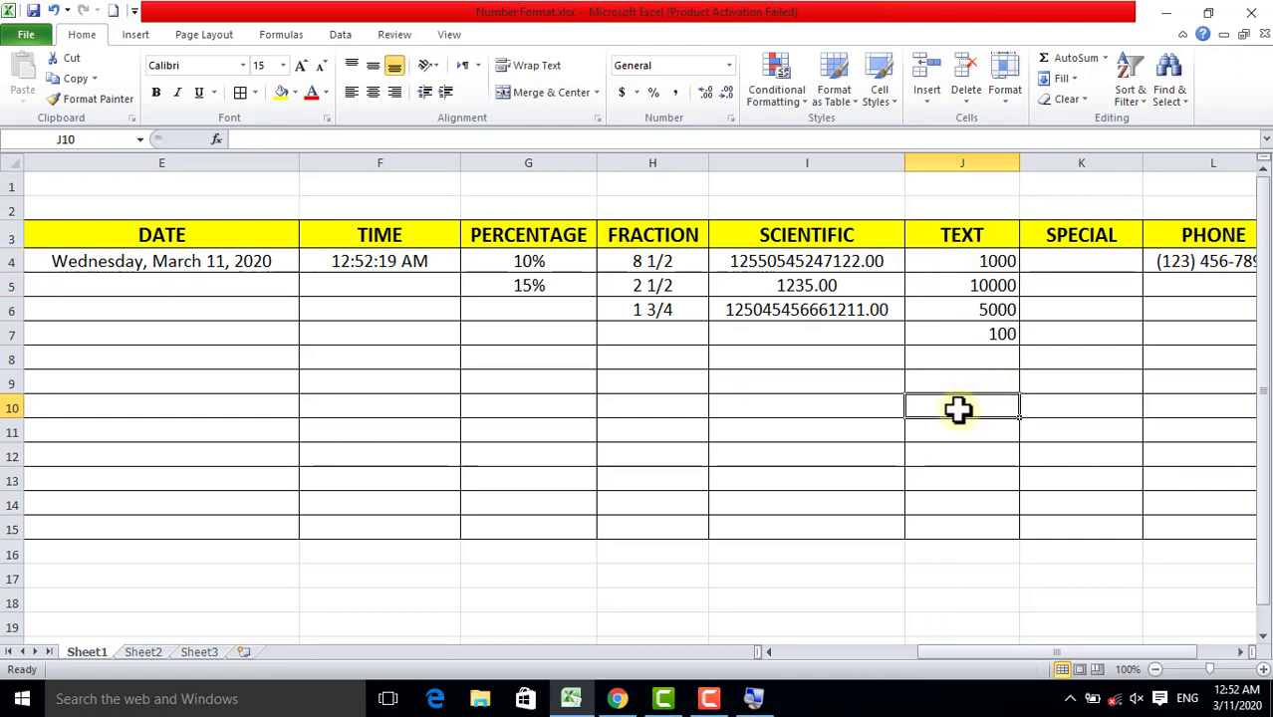
{"action": "type", "text": "="}
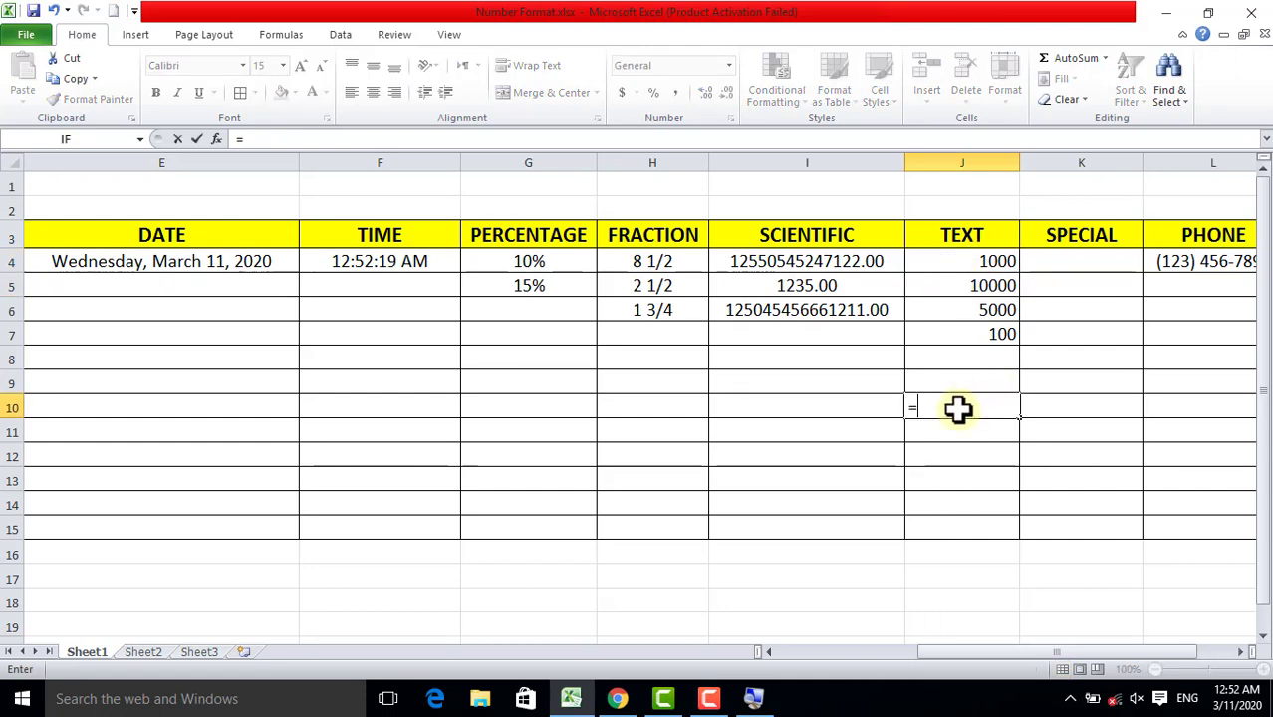
{"action": "type", "text": "SUM"}
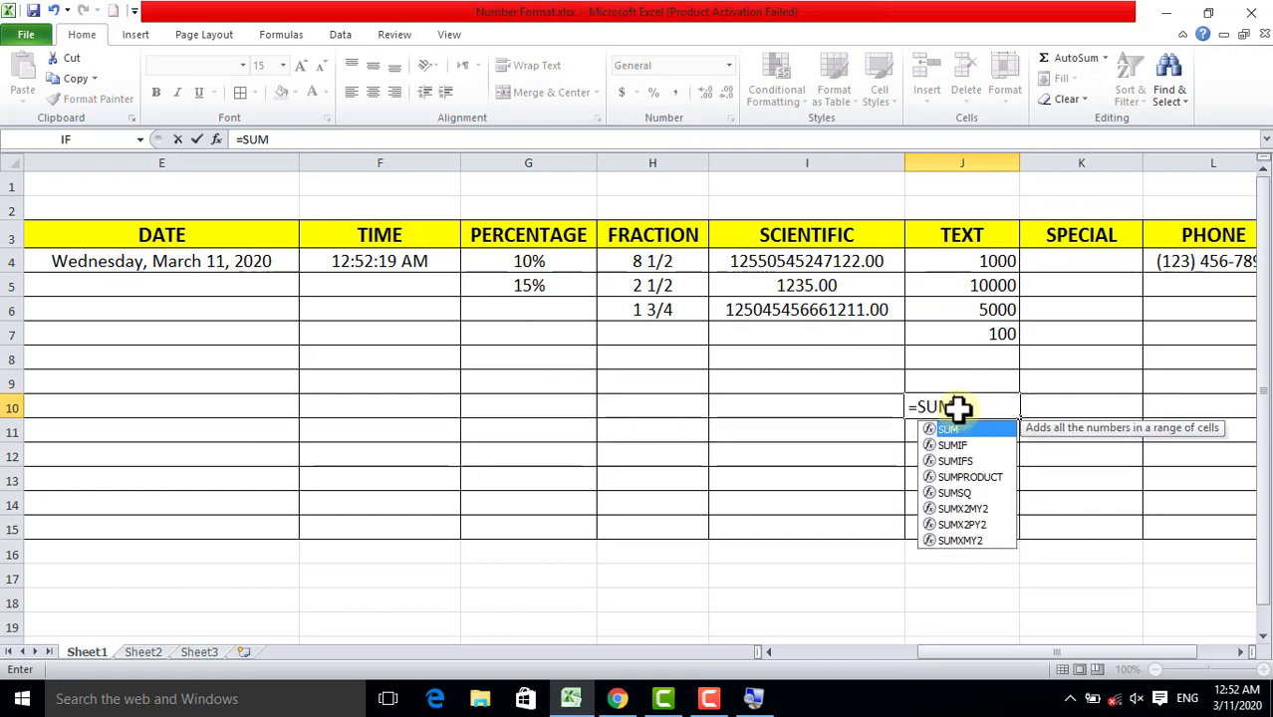
{"action": "type", "text": "("}
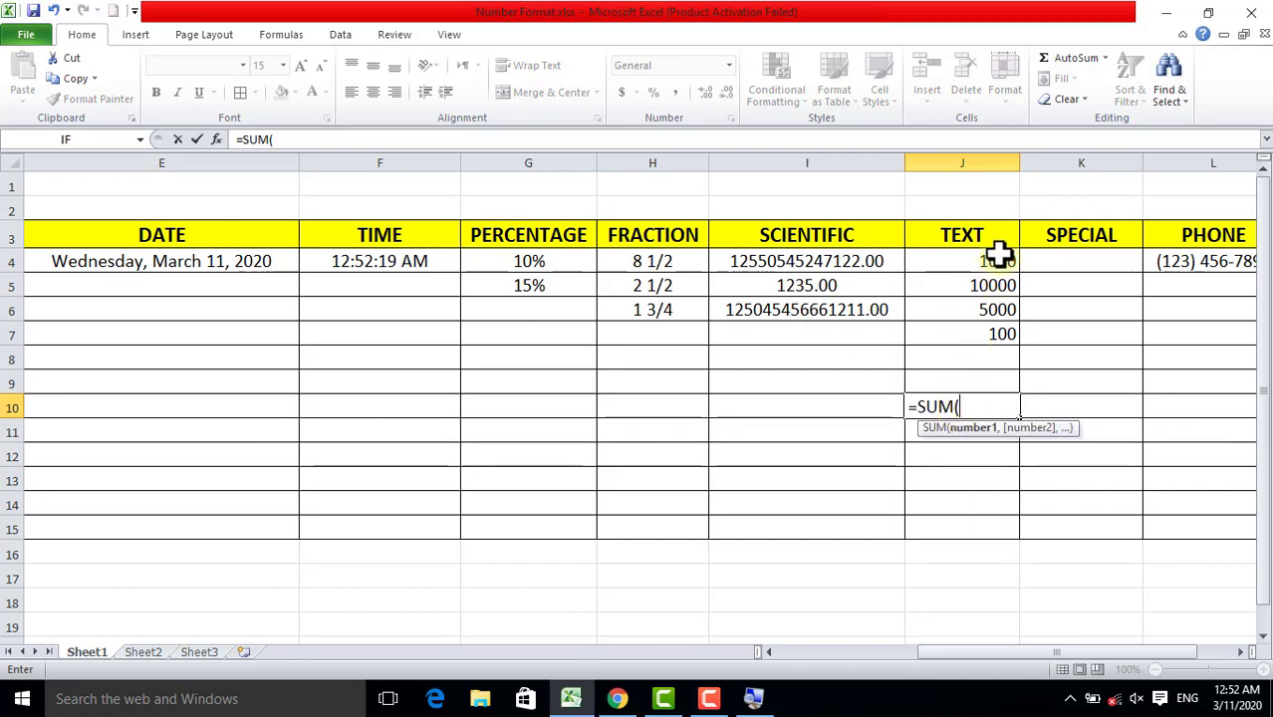
{"action": "left_click_drag", "start_coordinate": [996, 259], "coordinate": [988, 334]}
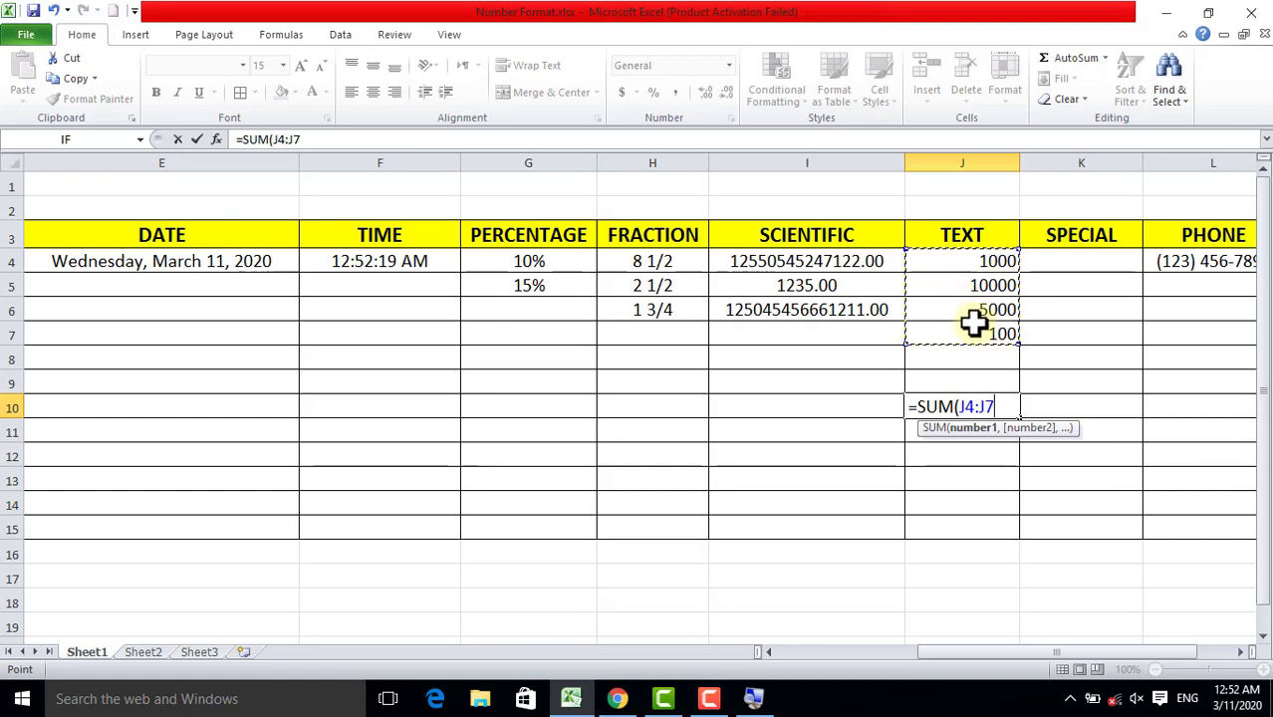
{"action": "type", "text": ")"}
{"action": "key", "text": "Return"}
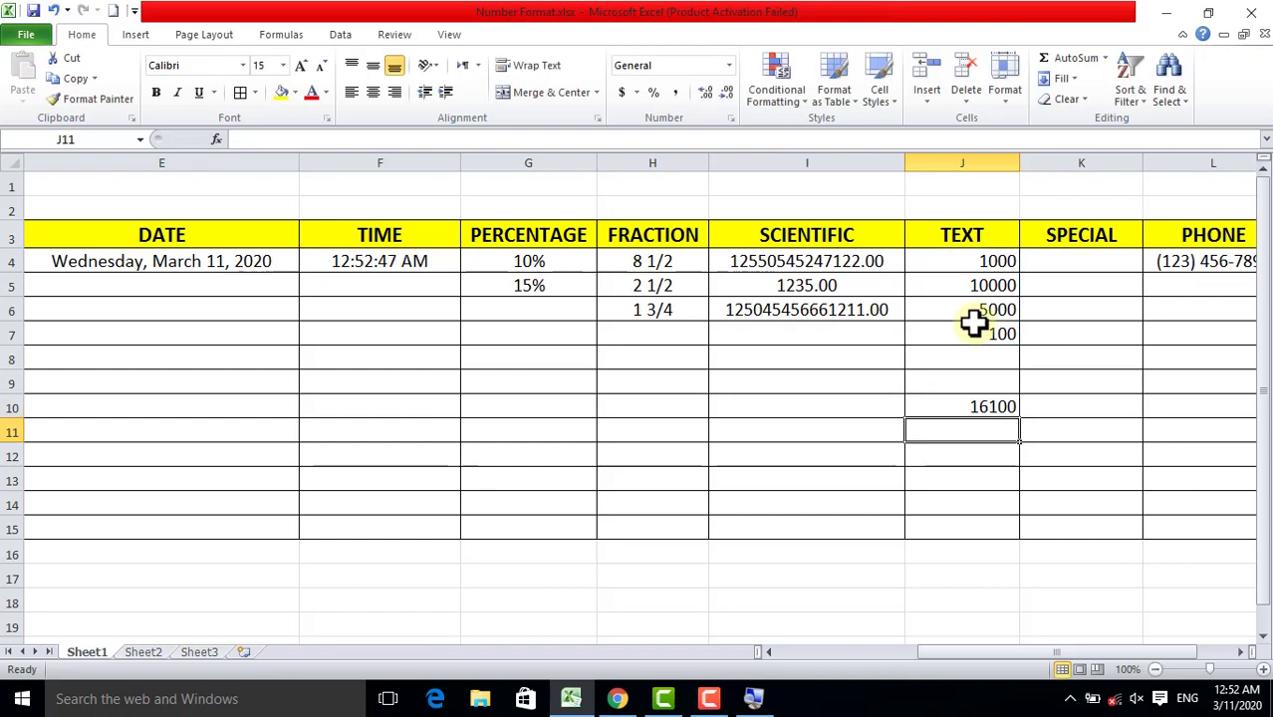
{"action": "left_click", "coordinate": [977, 404]}
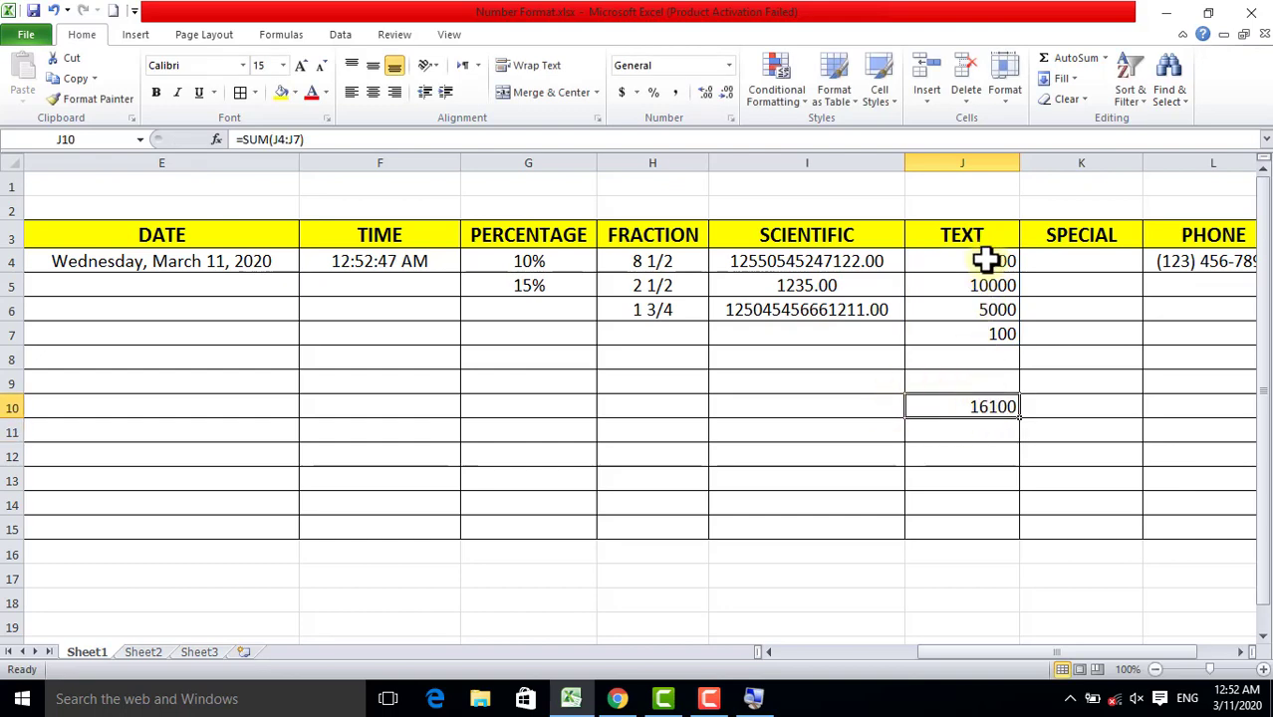
{"action": "left_click", "coordinate": [973, 354]}
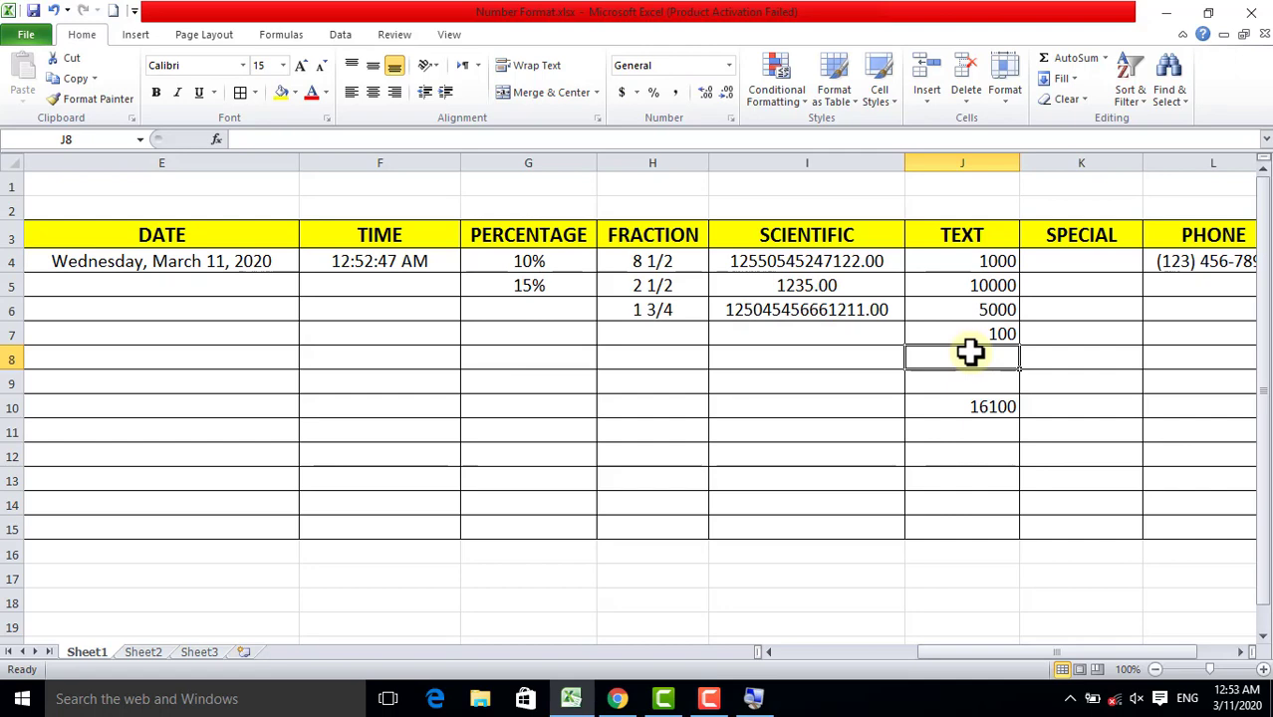
- Enter 020 in J8, stored as 20, raising the J10 total to 16120
{"action": "type", "text": "020"}
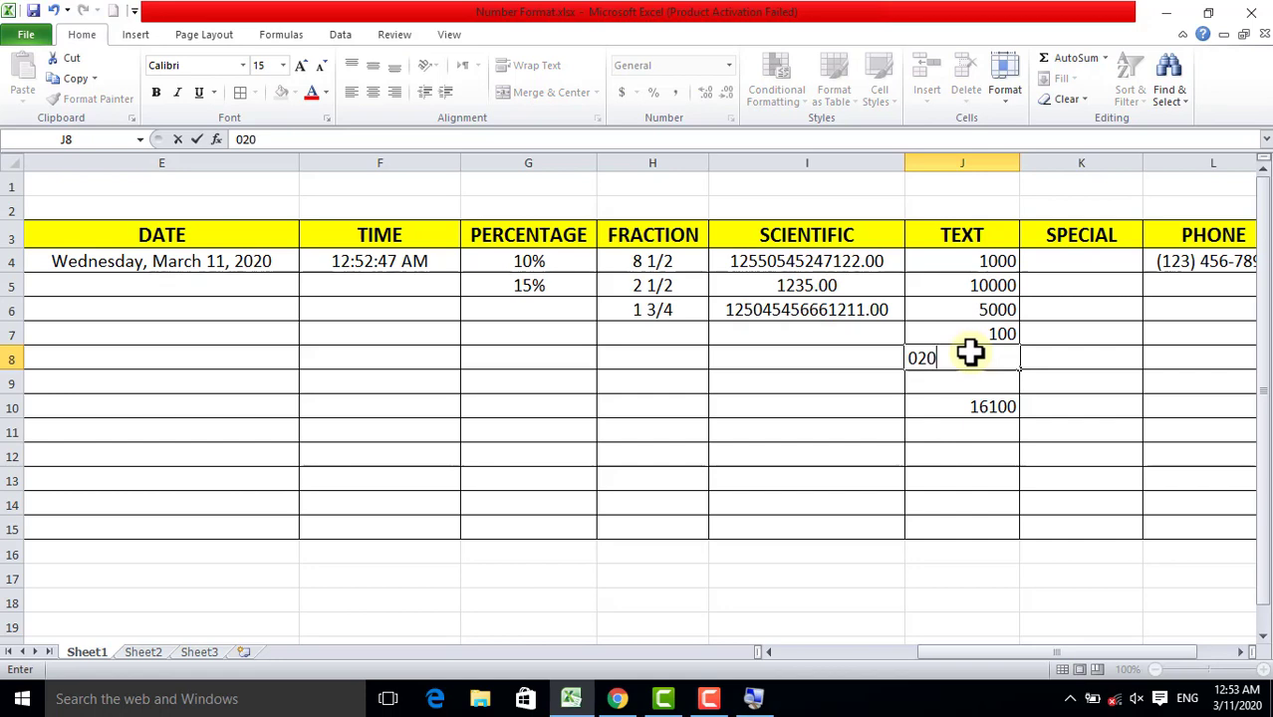
{"action": "key", "text": "Tab"}
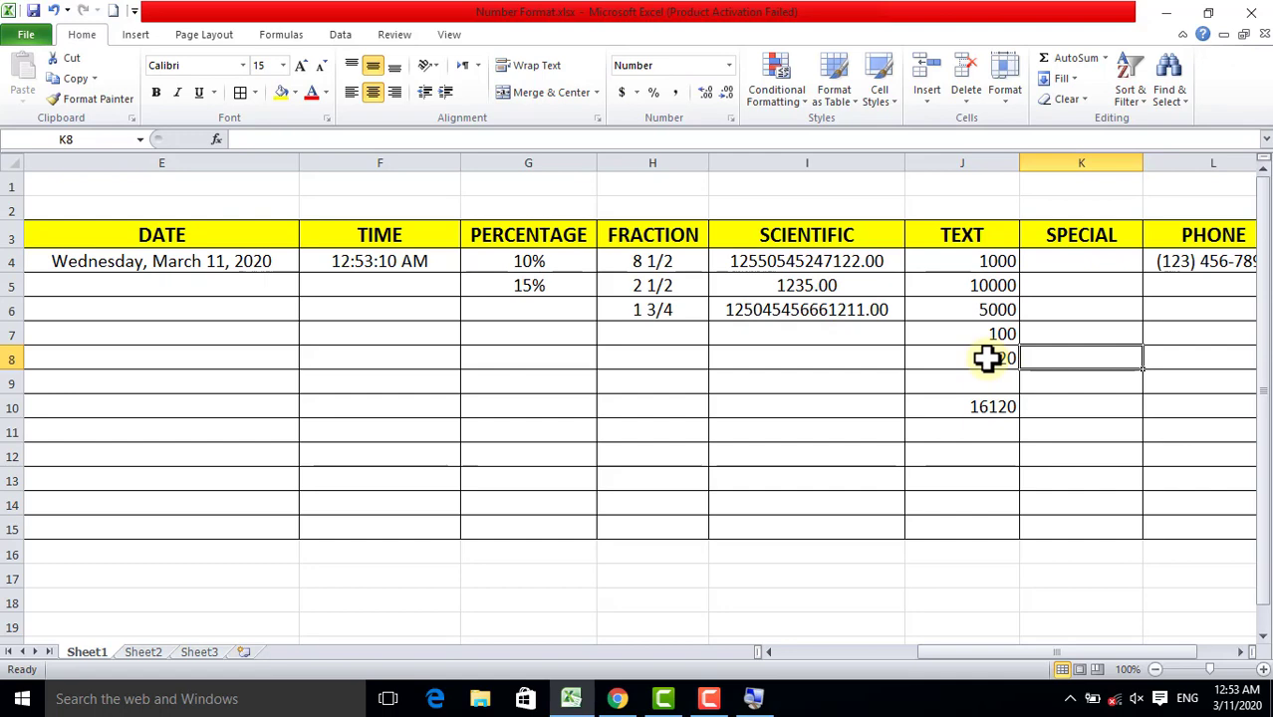
{"action": "left_click", "coordinate": [987, 359]}
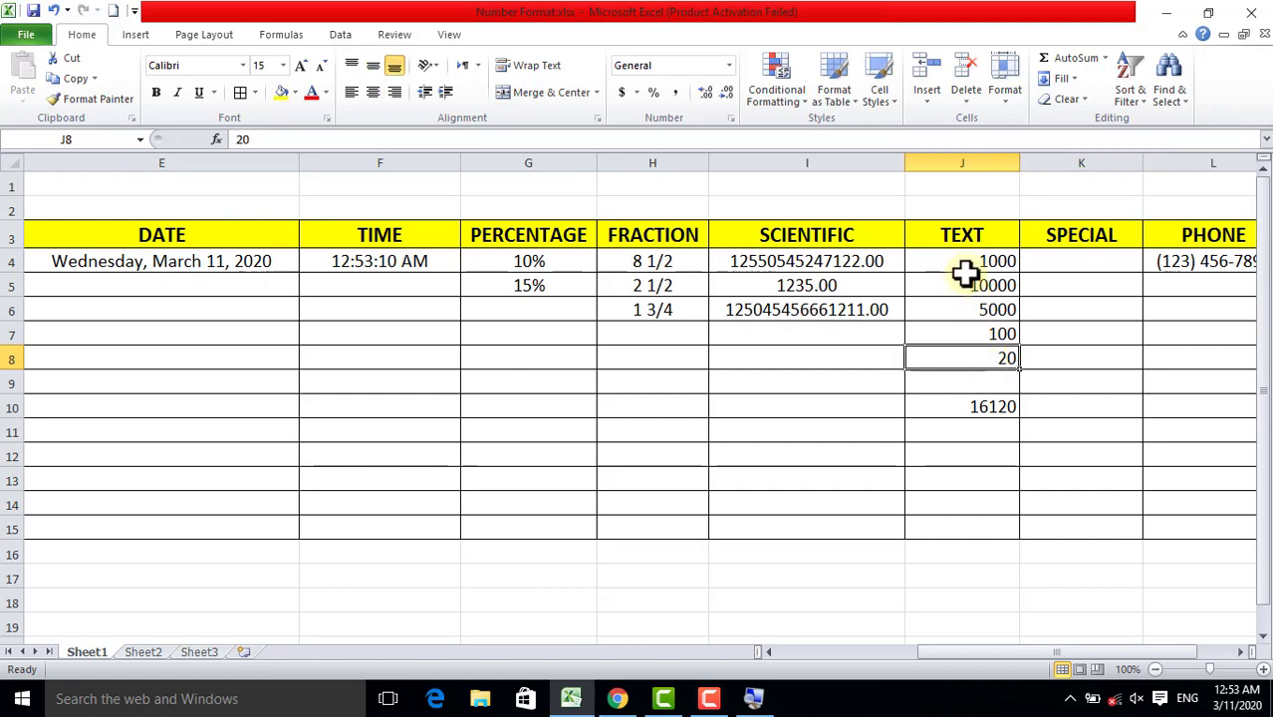
{"action": "left_click_drag", "start_coordinate": [964, 260], "coordinate": [971, 519]}
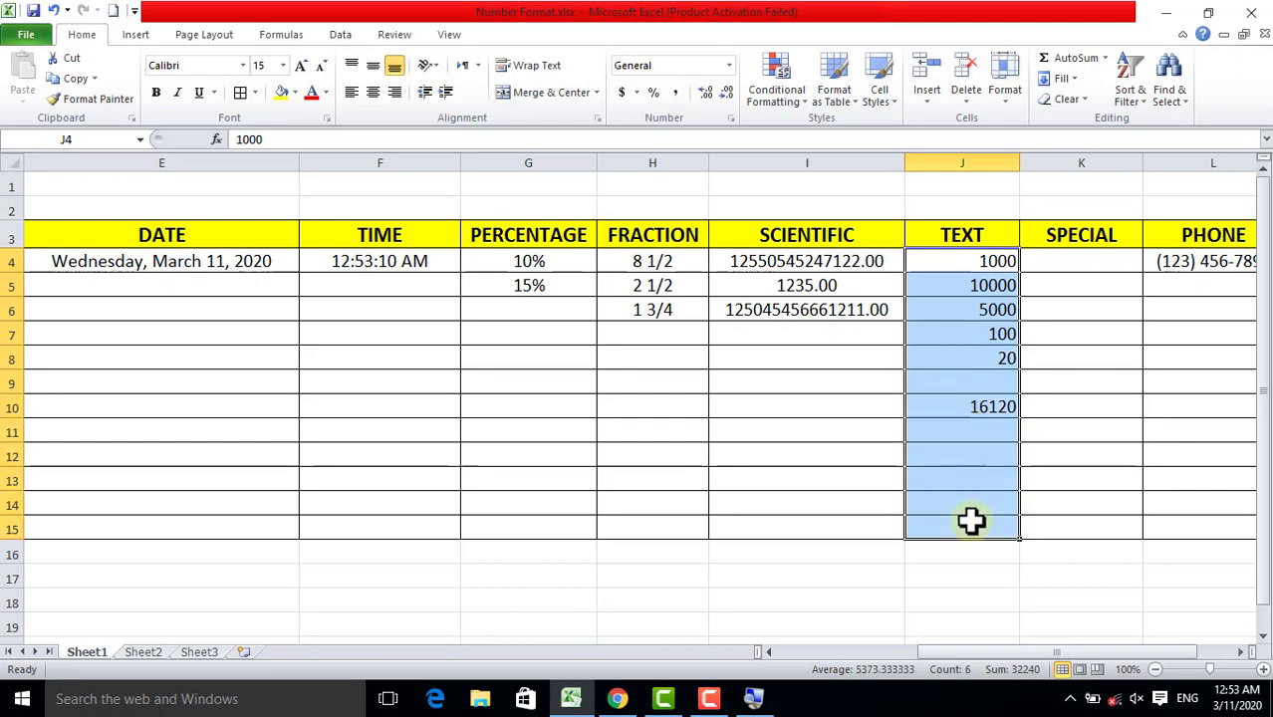
- Clear J4:J15 and give those cells the Text number format
{"action": "key", "text": "Delete"}
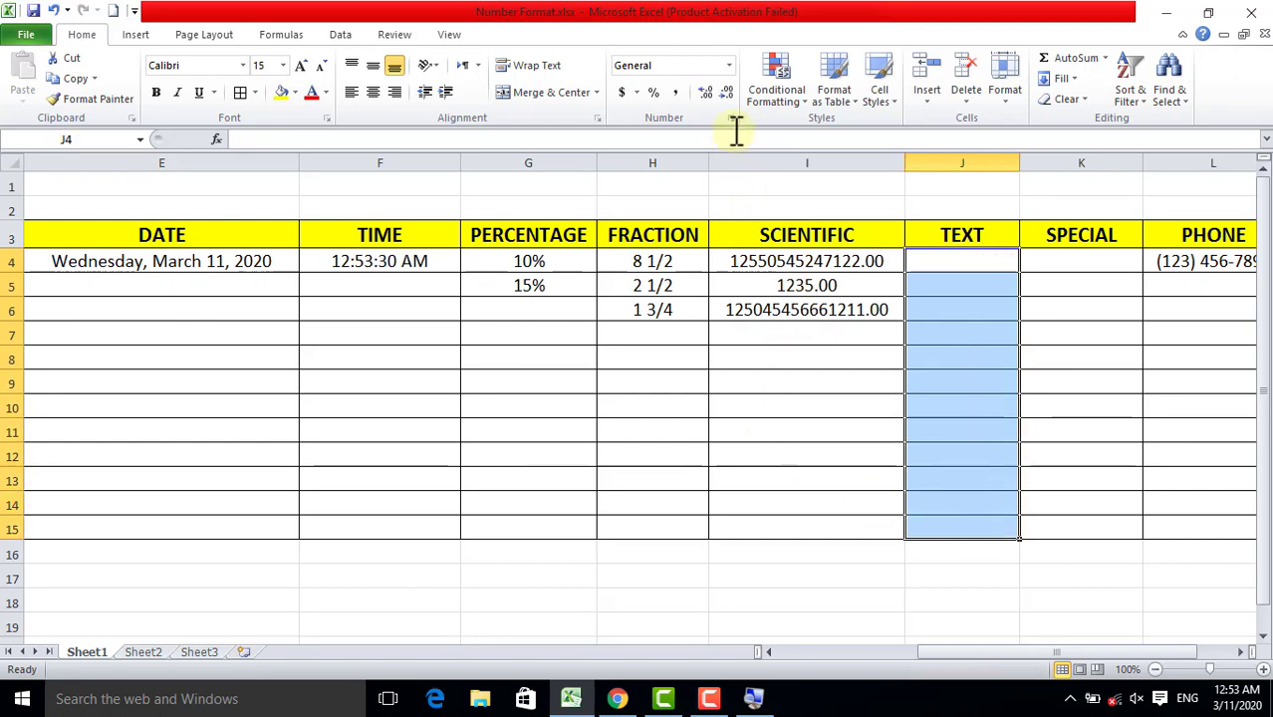
{"action": "left_click", "coordinate": [732, 119]}
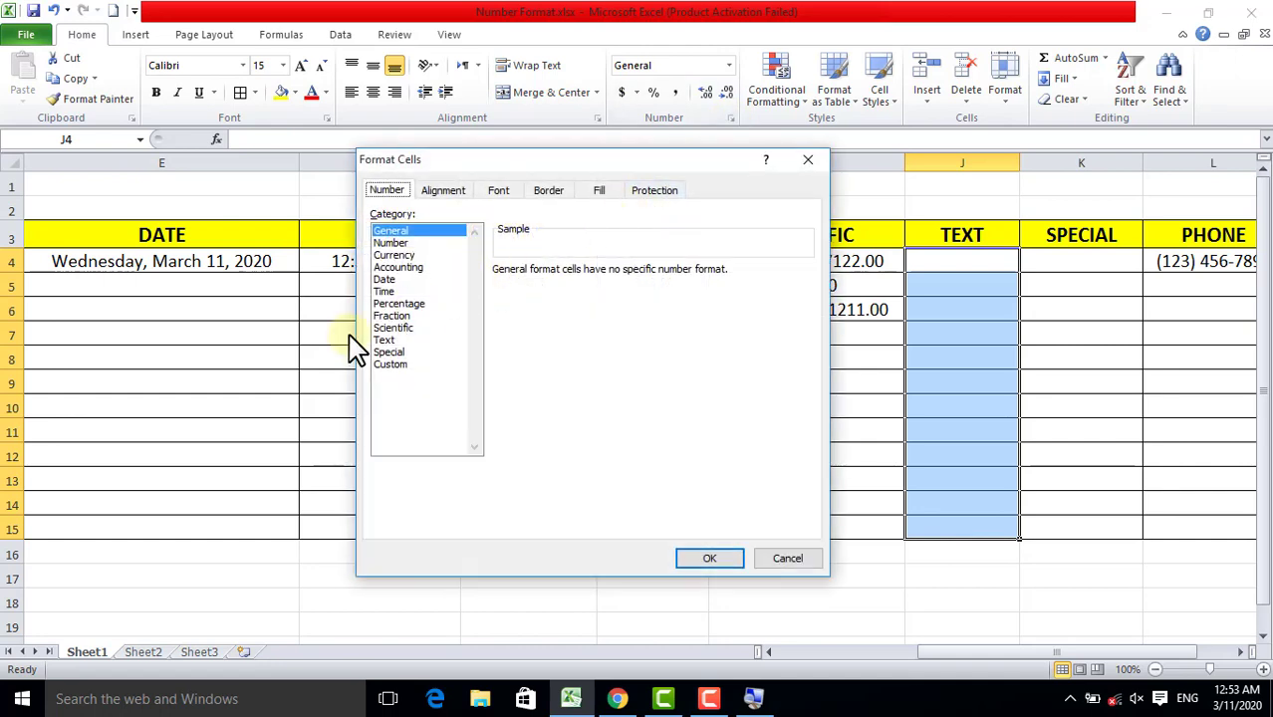
{"action": "left_click", "coordinate": [399, 329]}
{"action": "left_click", "coordinate": [385, 340]}
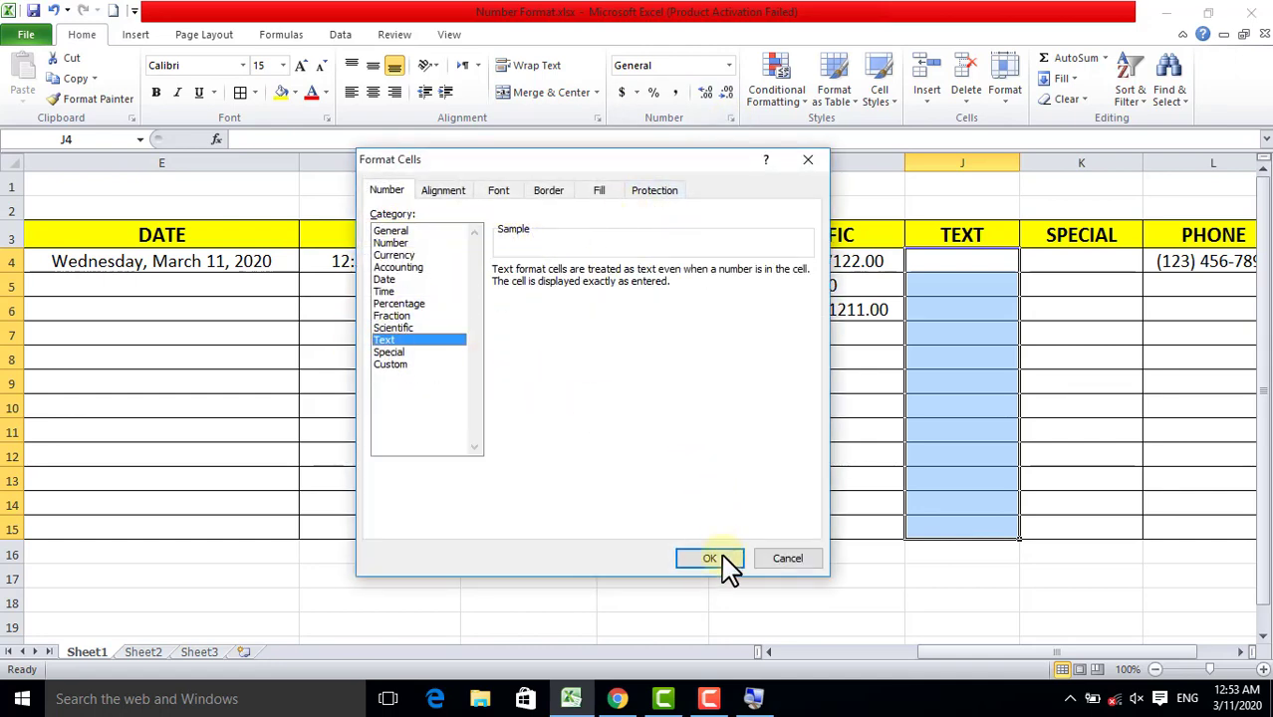
{"action": "left_click", "coordinate": [722, 562]}
- Enter 100 in J4 and inspect its number-stored-as-text warning options
{"action": "left_click", "coordinate": [986, 361]}
{"action": "left_click", "coordinate": [967, 265]}
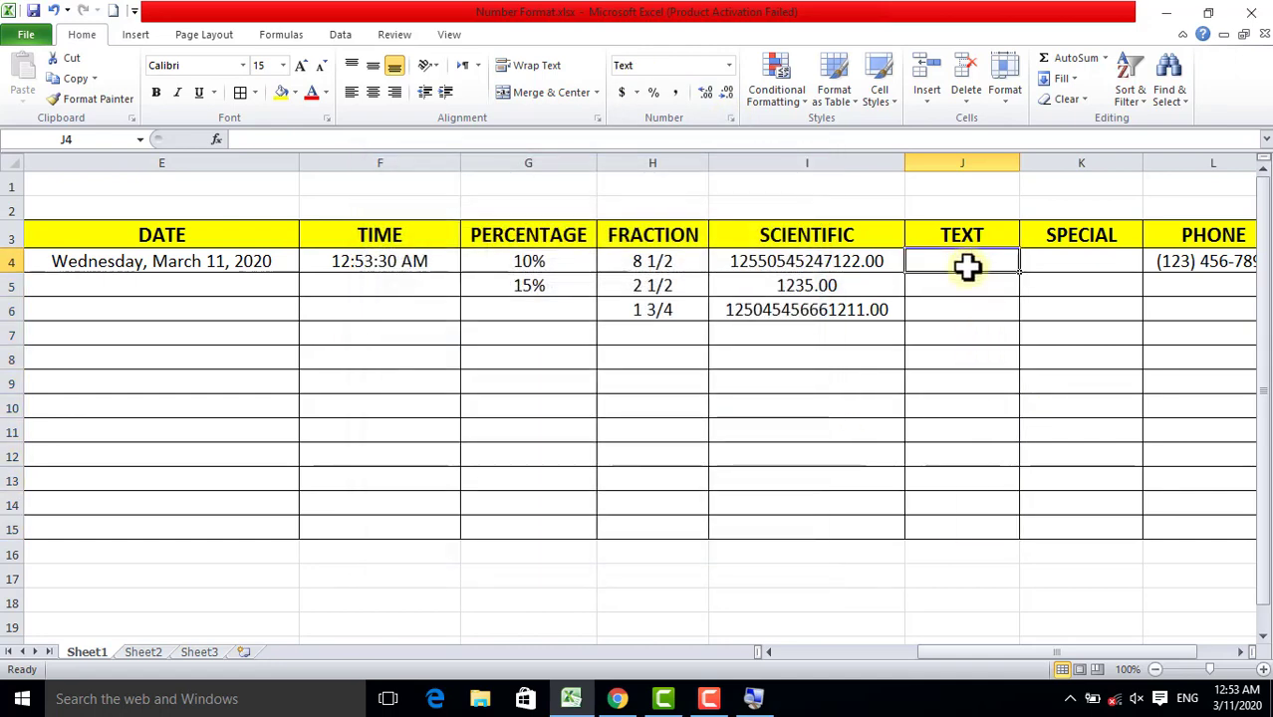
{"action": "type", "text": "100"}
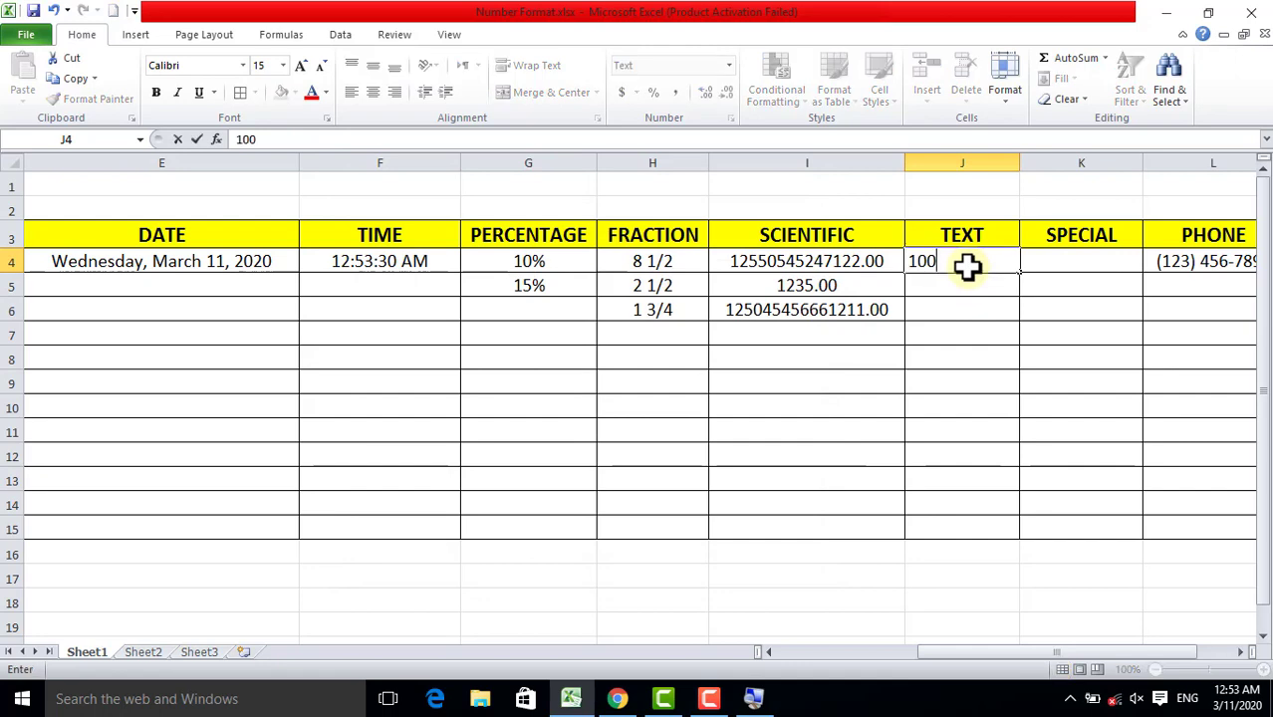
{"action": "key", "text": "Return"}
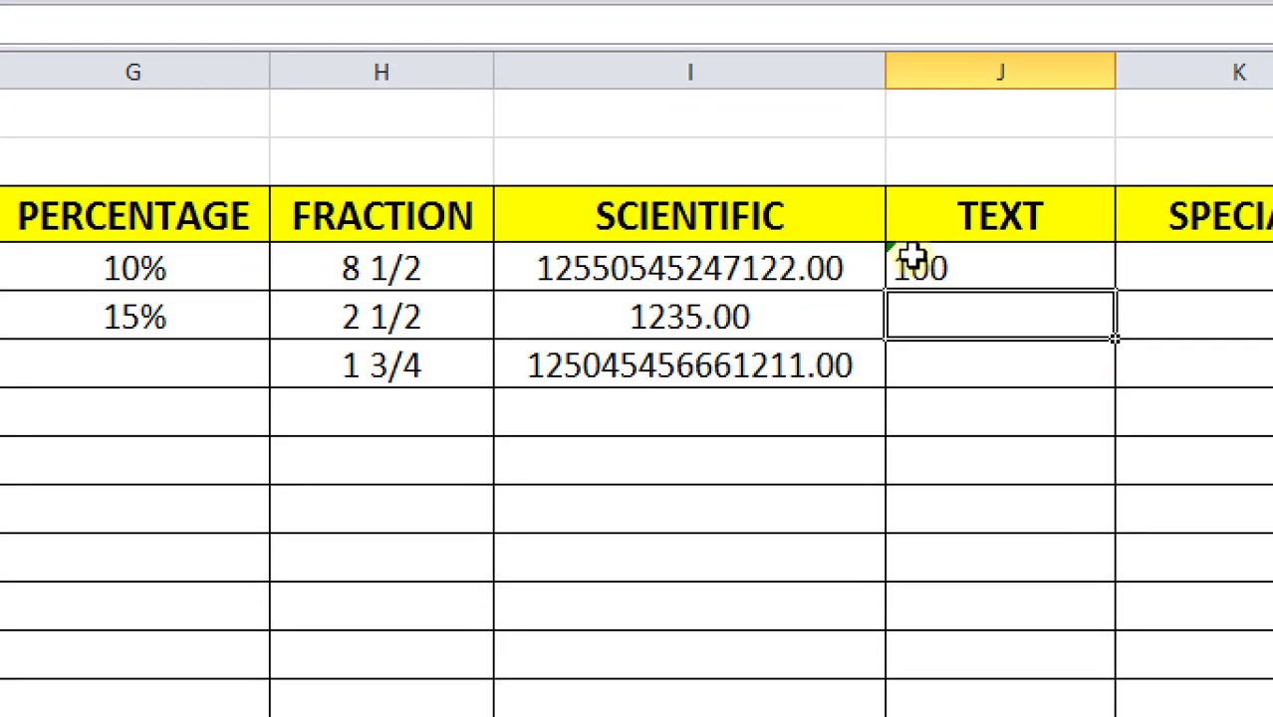
{"action": "left_click", "coordinate": [911, 251]}
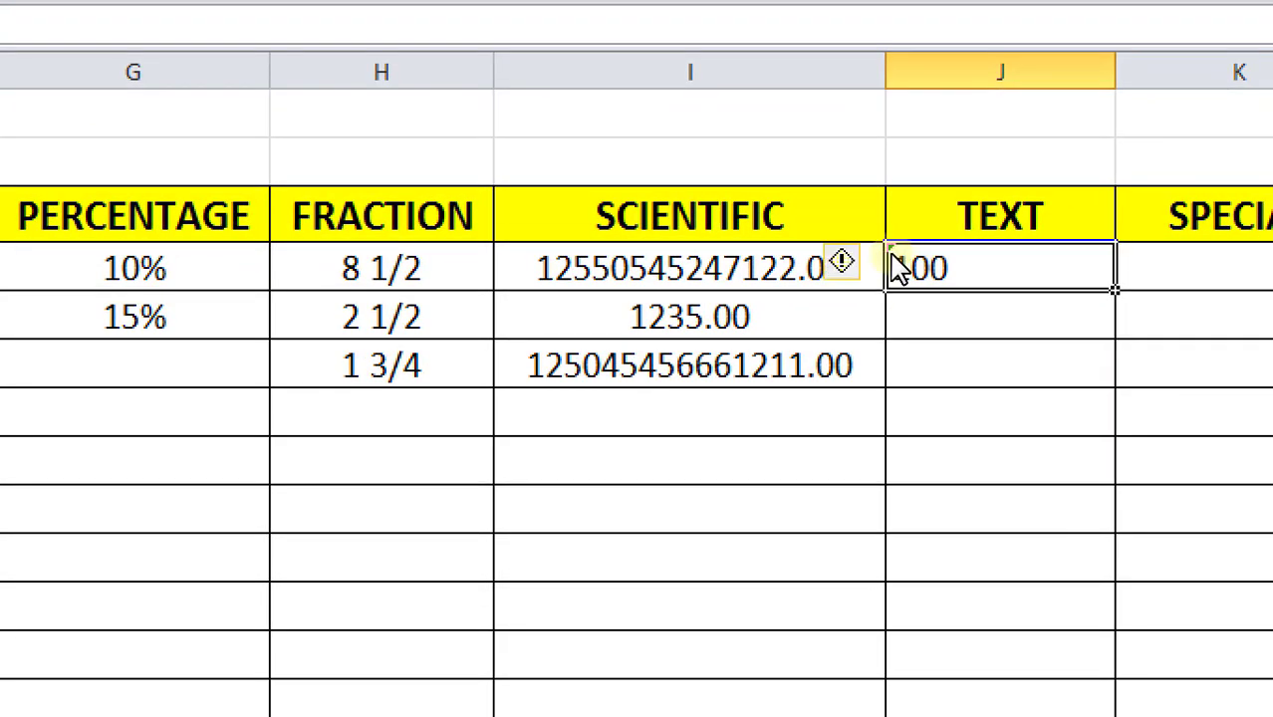
{"action": "left_click", "coordinate": [872, 264]}
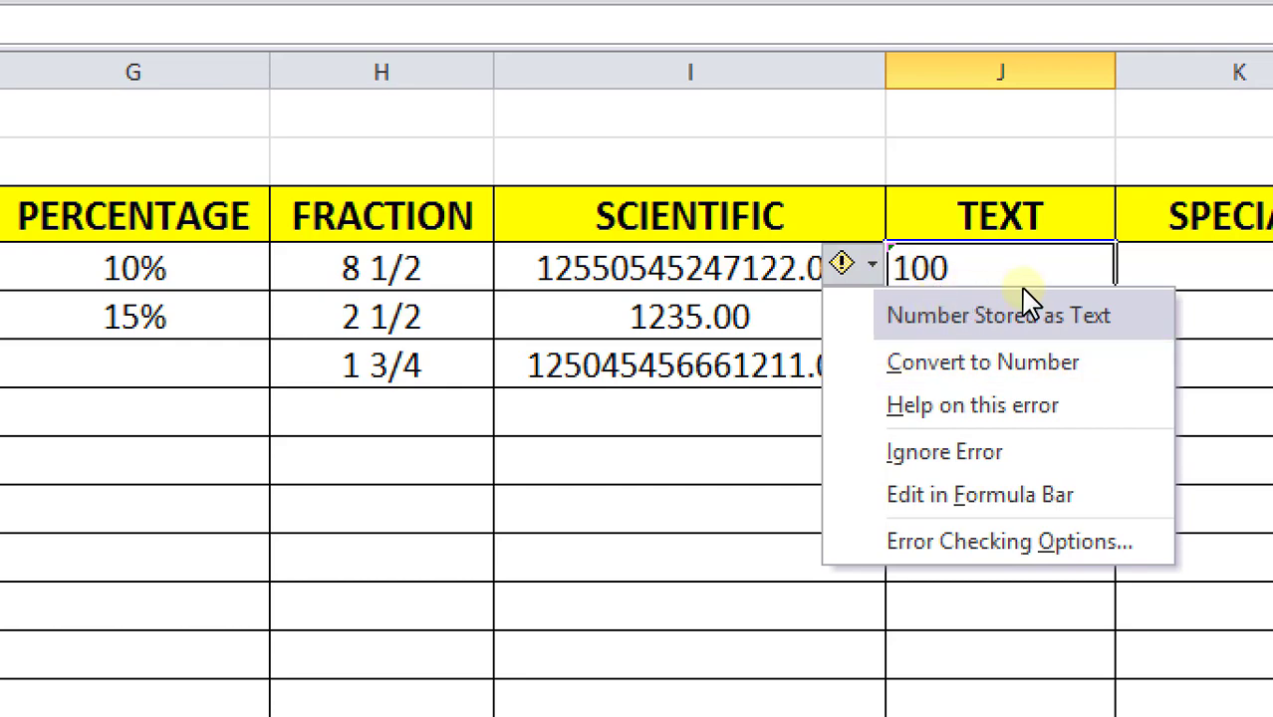
{"action": "left_click", "coordinate": [914, 261]}
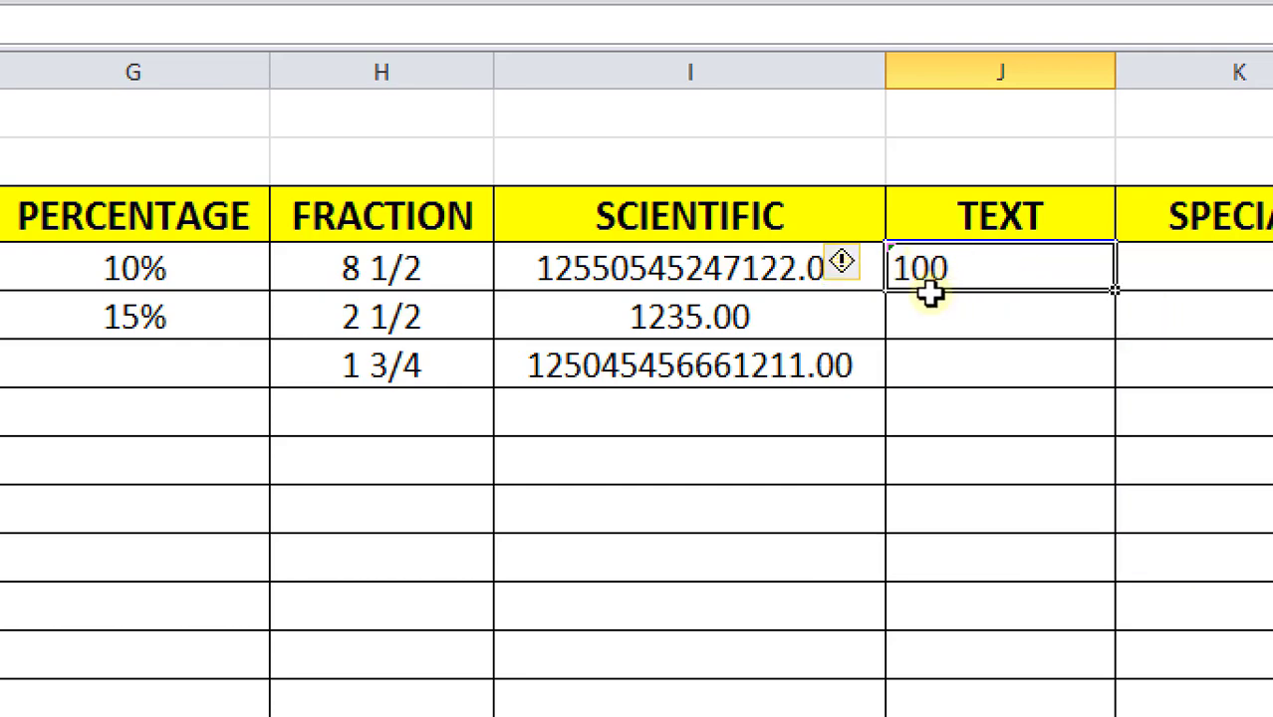
- Enter 5000 in J5 and 15000 in J6 as text
{"action": "left_click", "coordinate": [930, 292]}
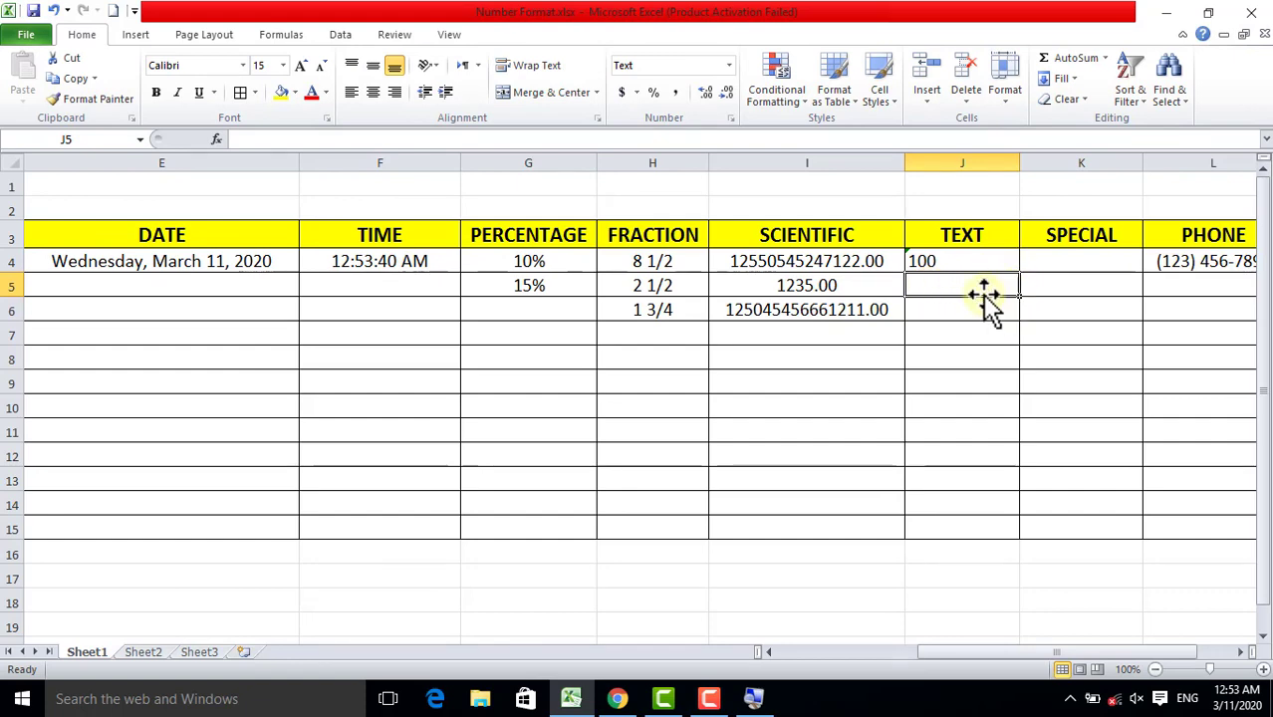
{"action": "type", "text": "5000"}
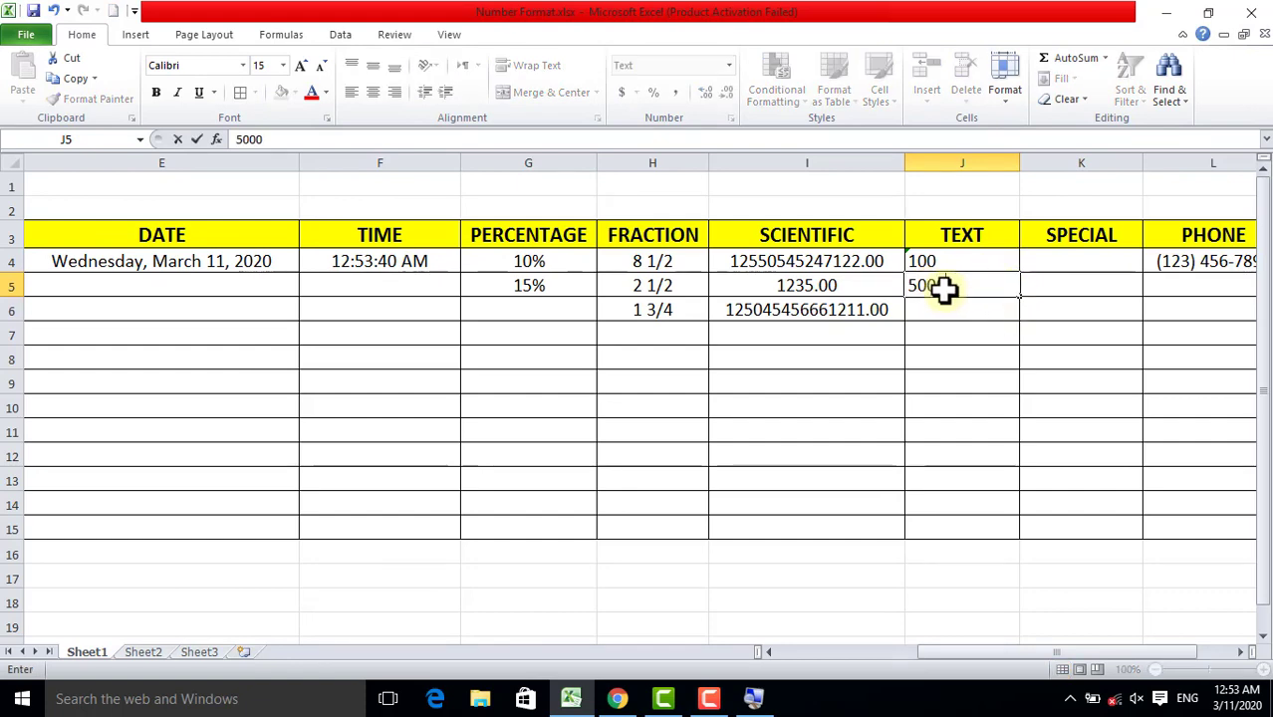
{"action": "key", "text": "Return"}
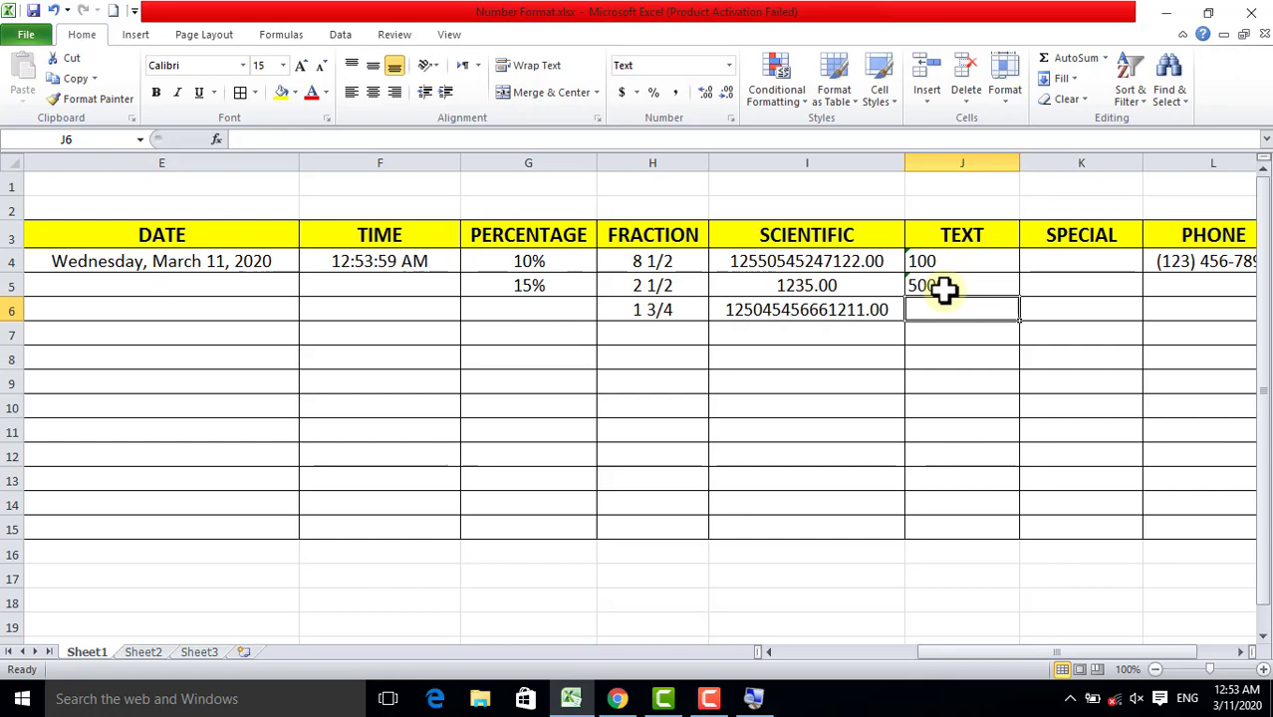
{"action": "type", "text": "15000"}
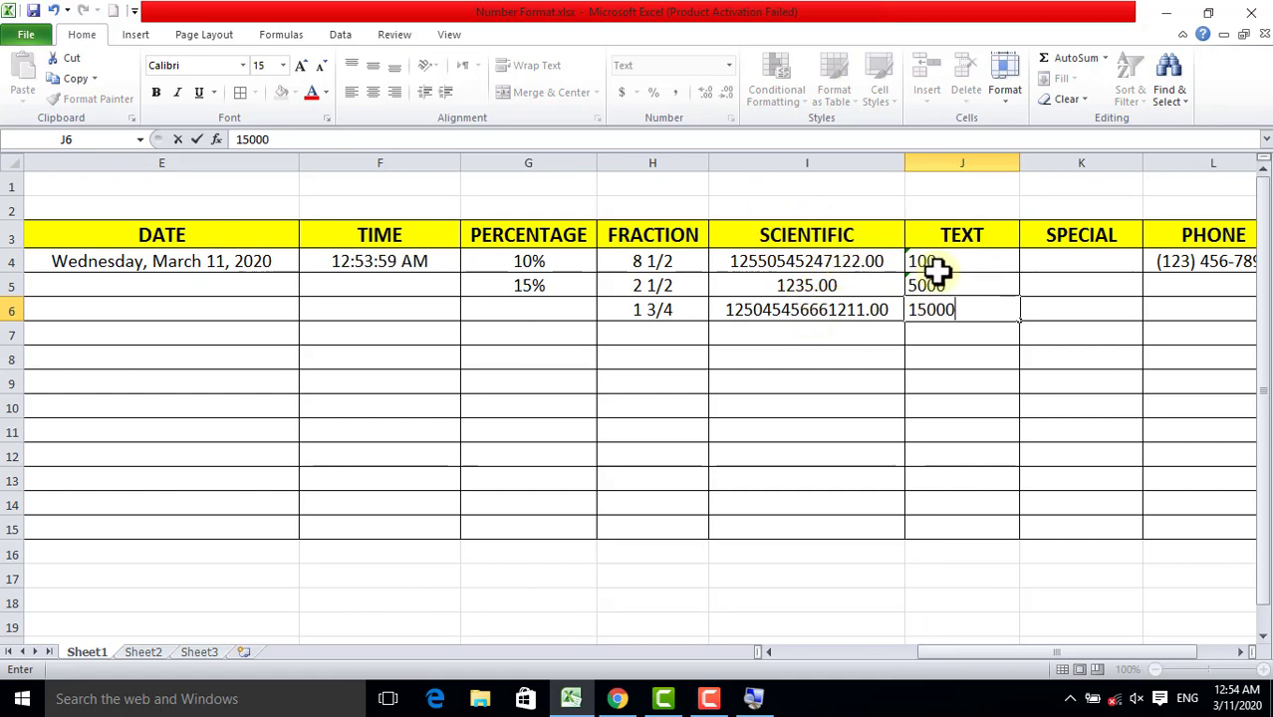
{"action": "key", "text": "Return"}
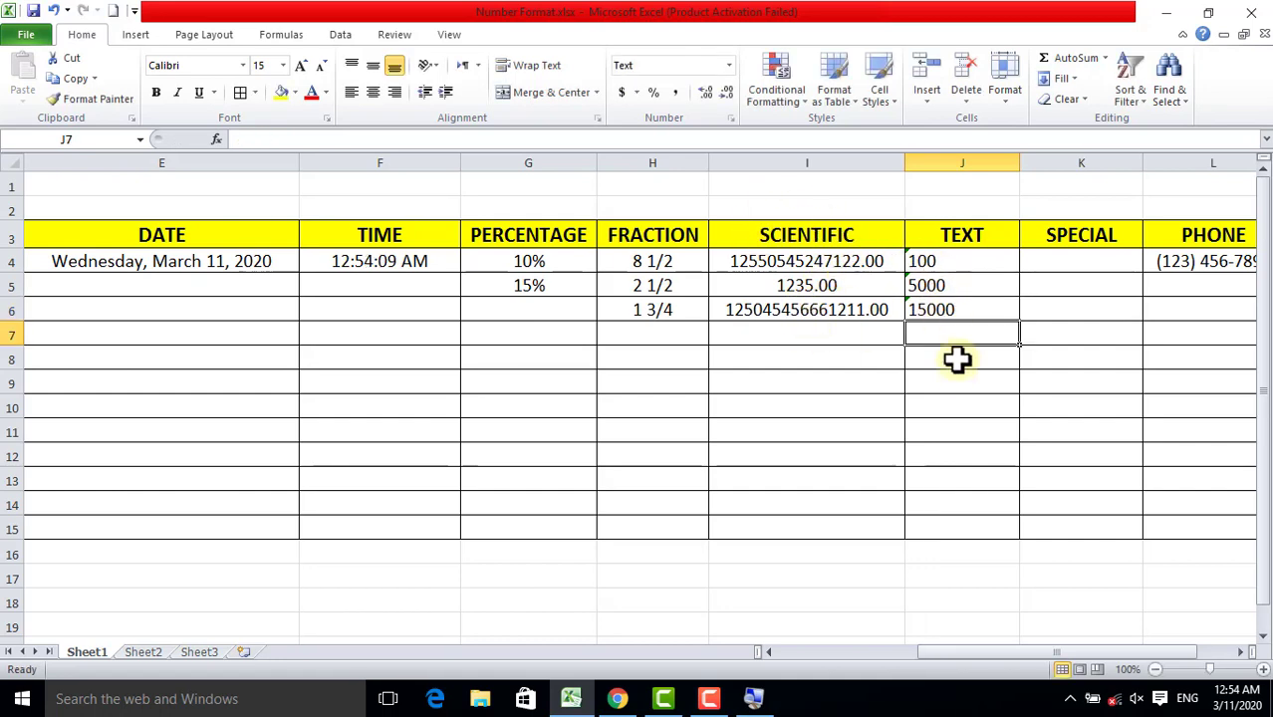
{"action": "left_click", "coordinate": [949, 408]}
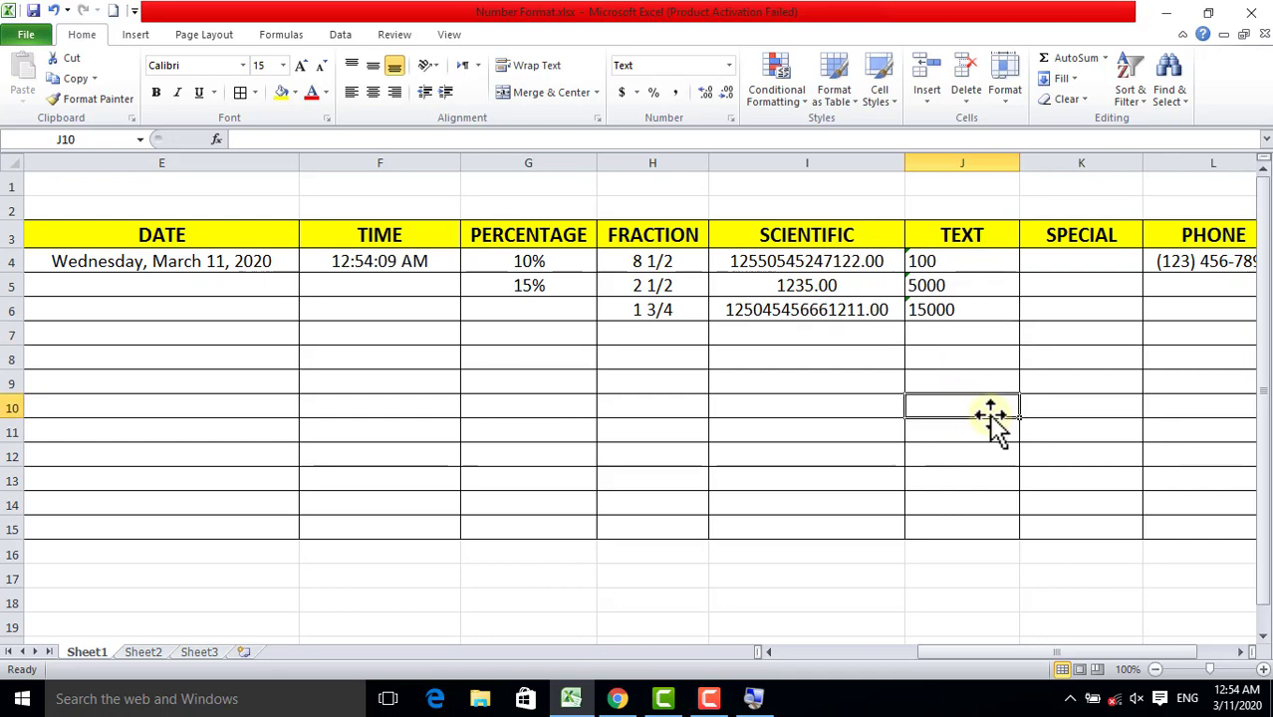
- Type =SUM(J4:J6) in J10, which stays as literal text instead of a total
{"action": "type", "text": "=SUM"}
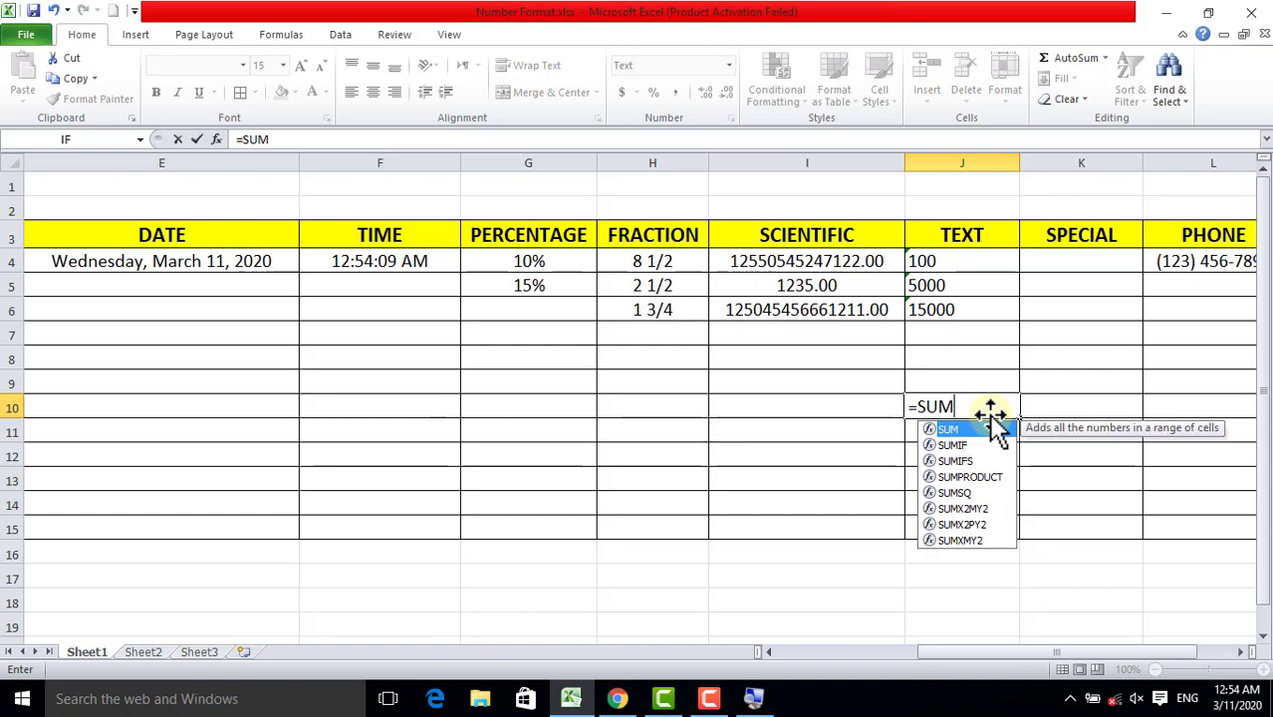
{"action": "type", "text": "("}
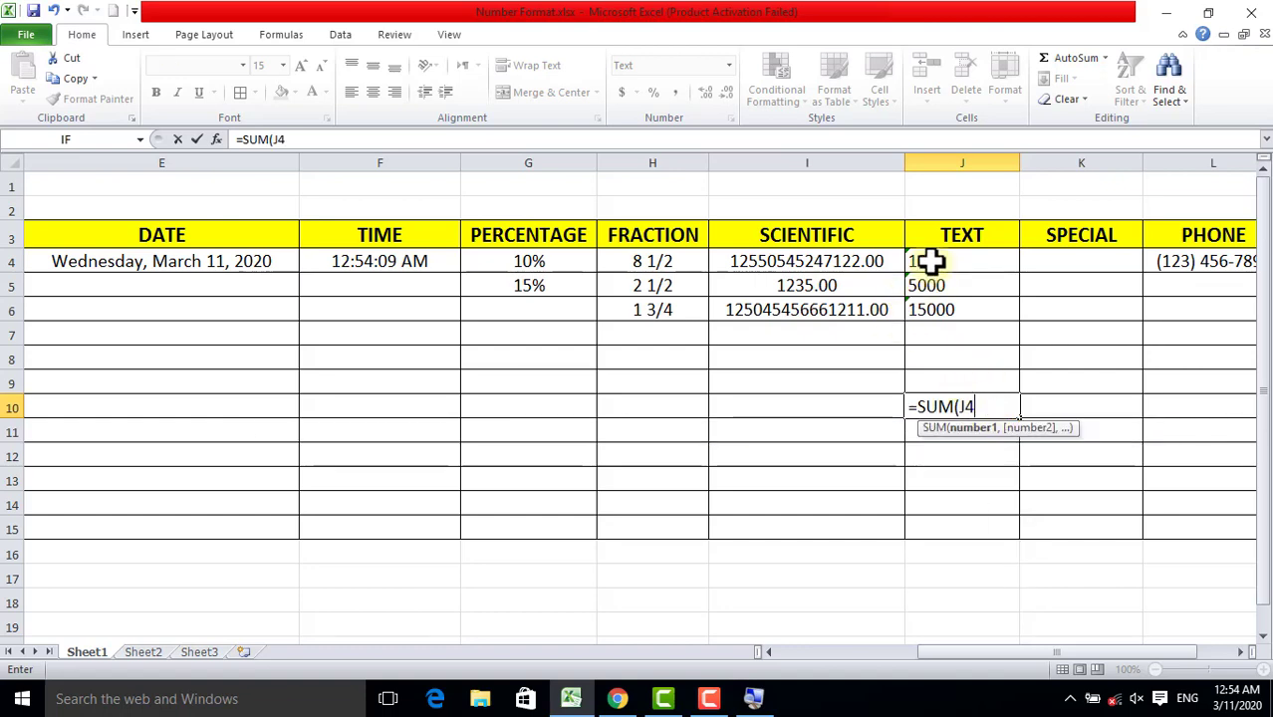
{"action": "left_click_drag", "start_coordinate": [931, 261], "coordinate": [932, 310]}
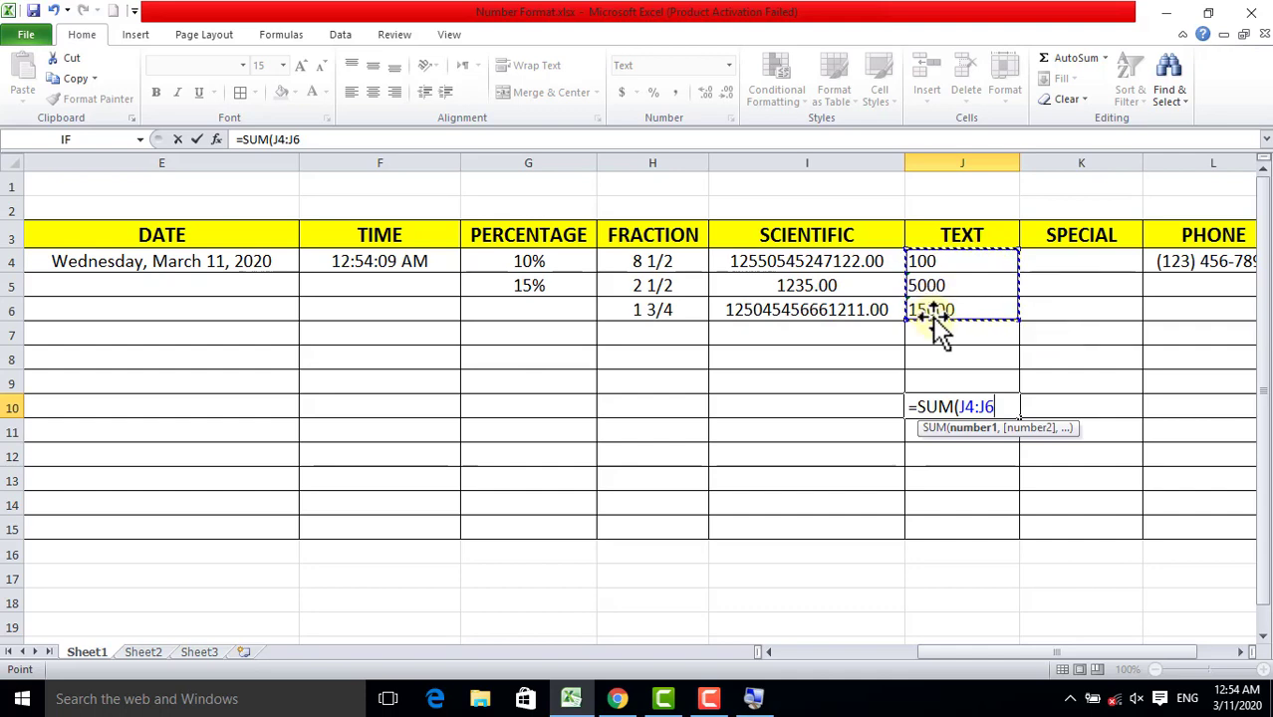
{"action": "type", "text": ")"}
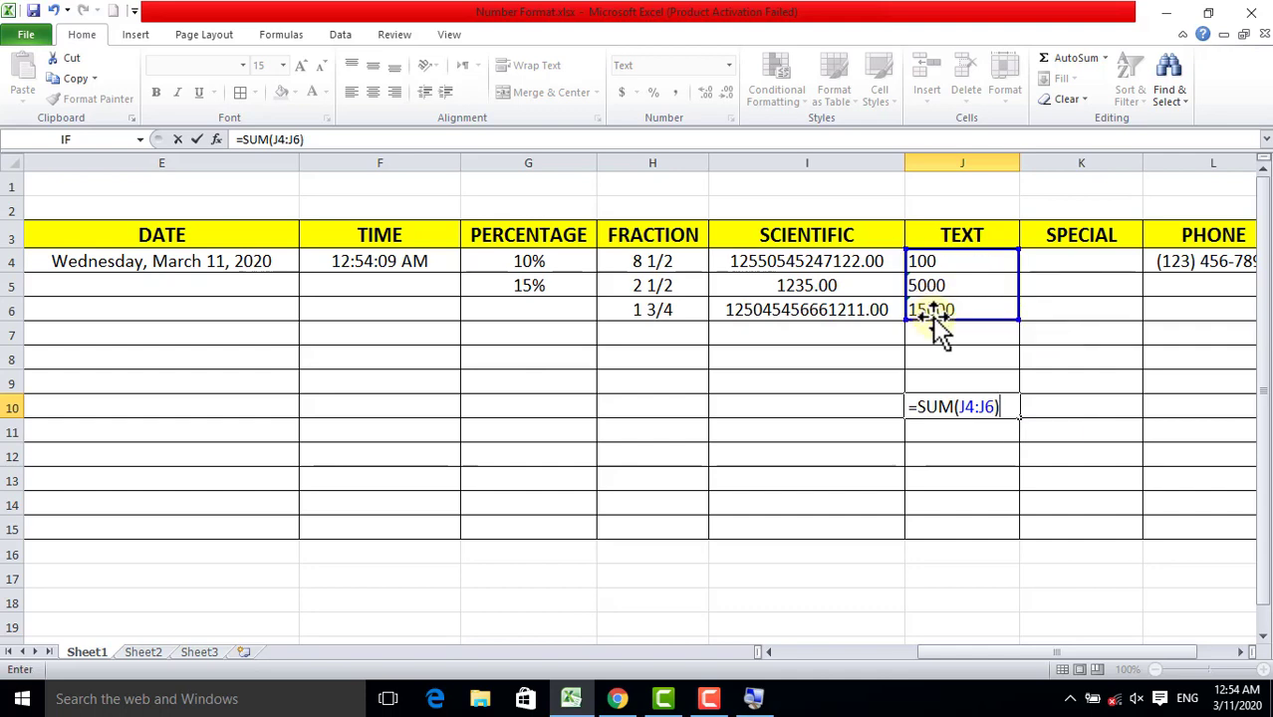
{"action": "key", "text": "Return"}
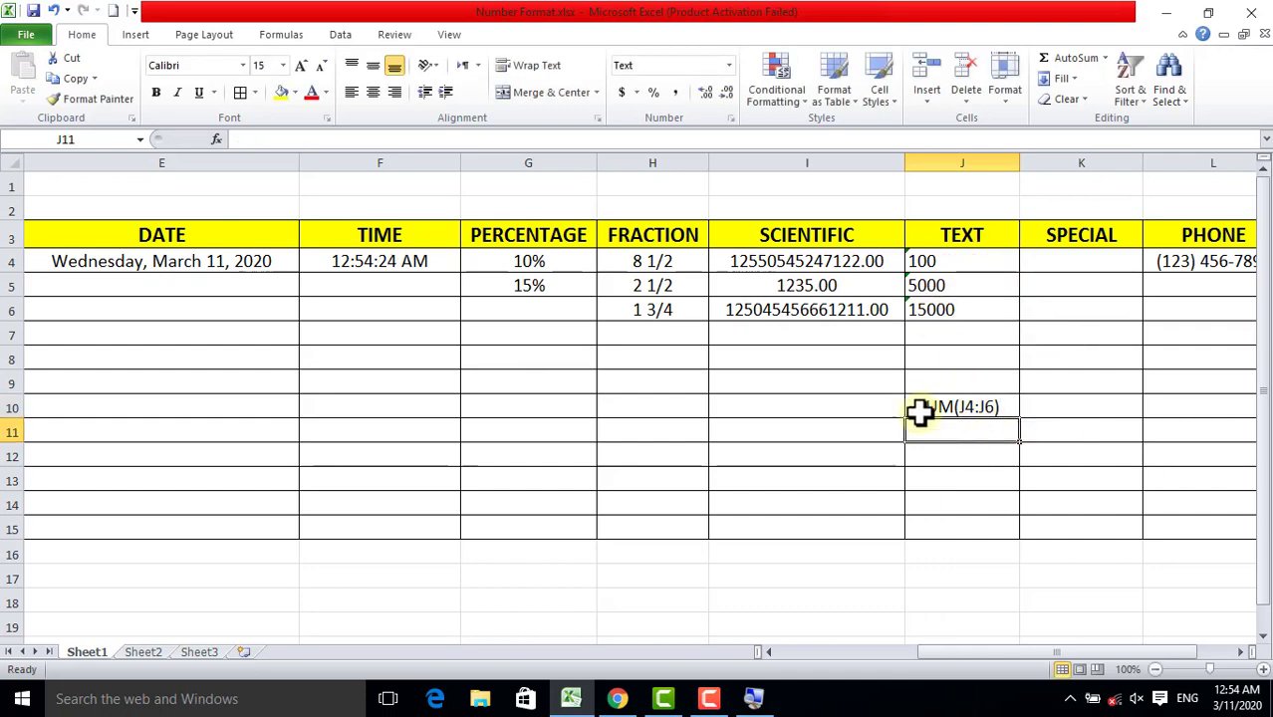
{"action": "left_click", "coordinate": [944, 406]}
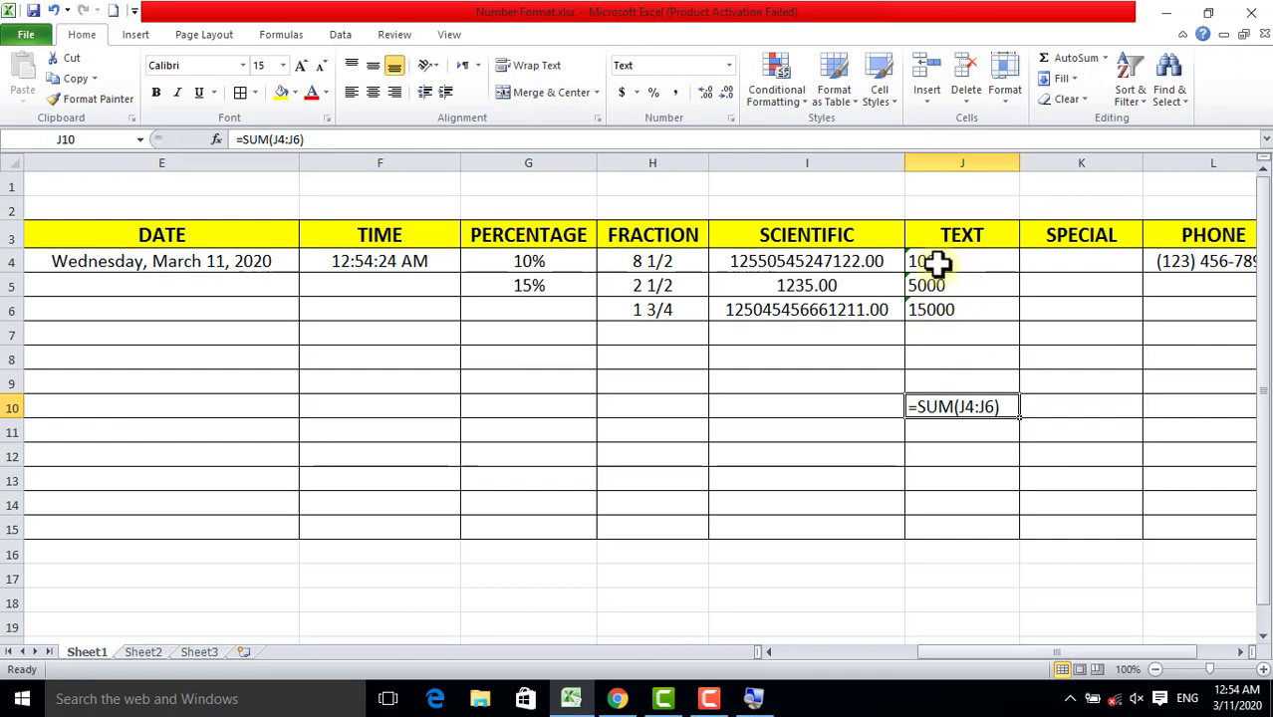
- Enter 020 in J7, keeping its leading zero as text
{"action": "left_click", "coordinate": [951, 333]}
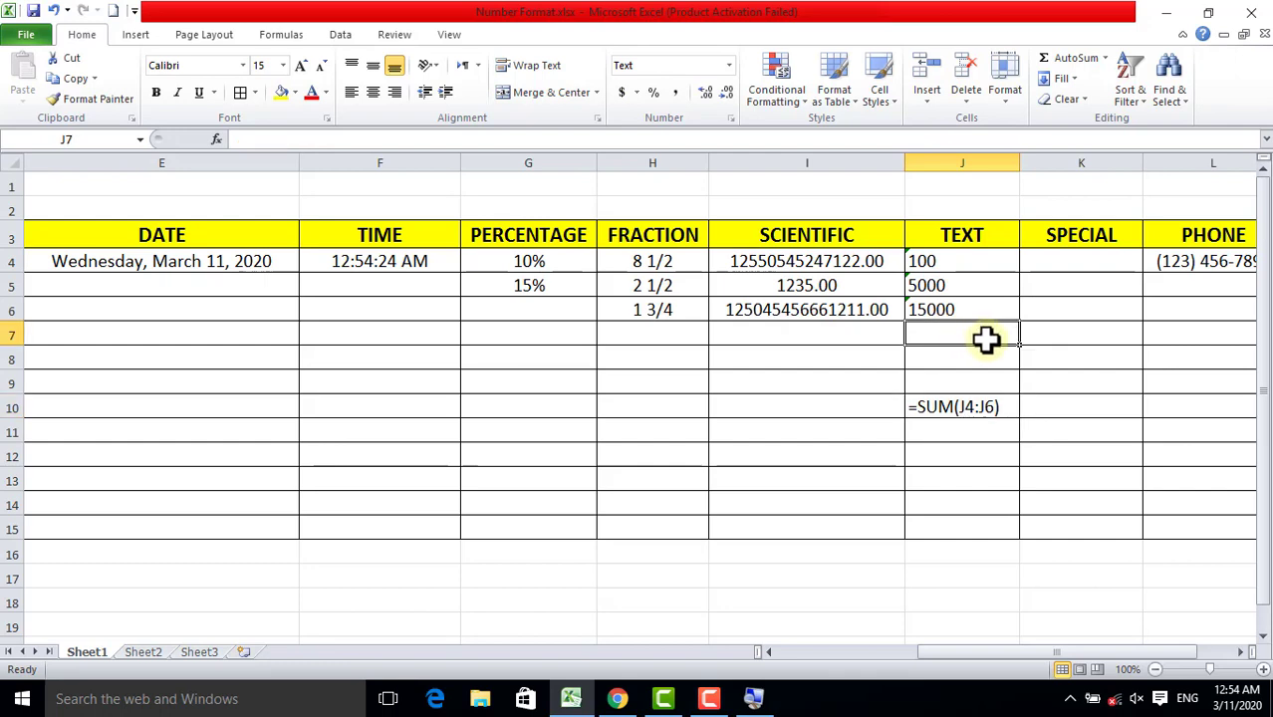
{"action": "type", "text": "020"}
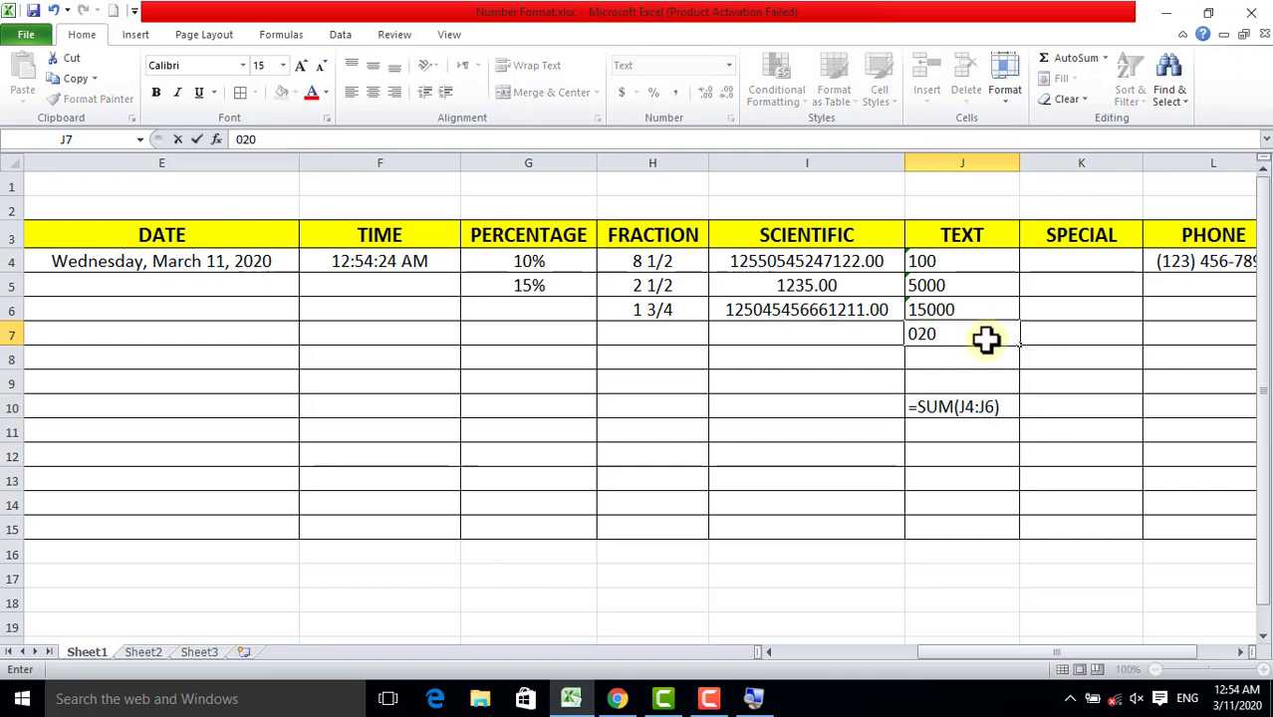
{"action": "key", "text": "Return"}
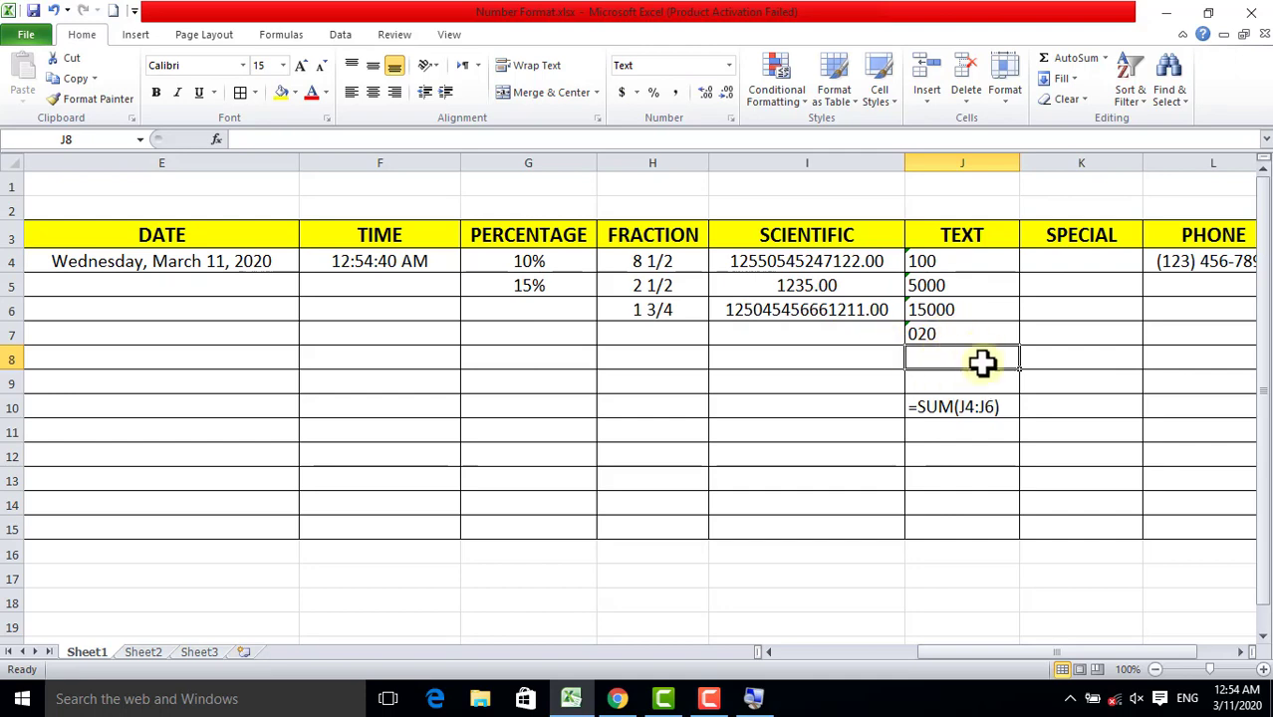
{"action": "left_click", "coordinate": [1054, 262]}
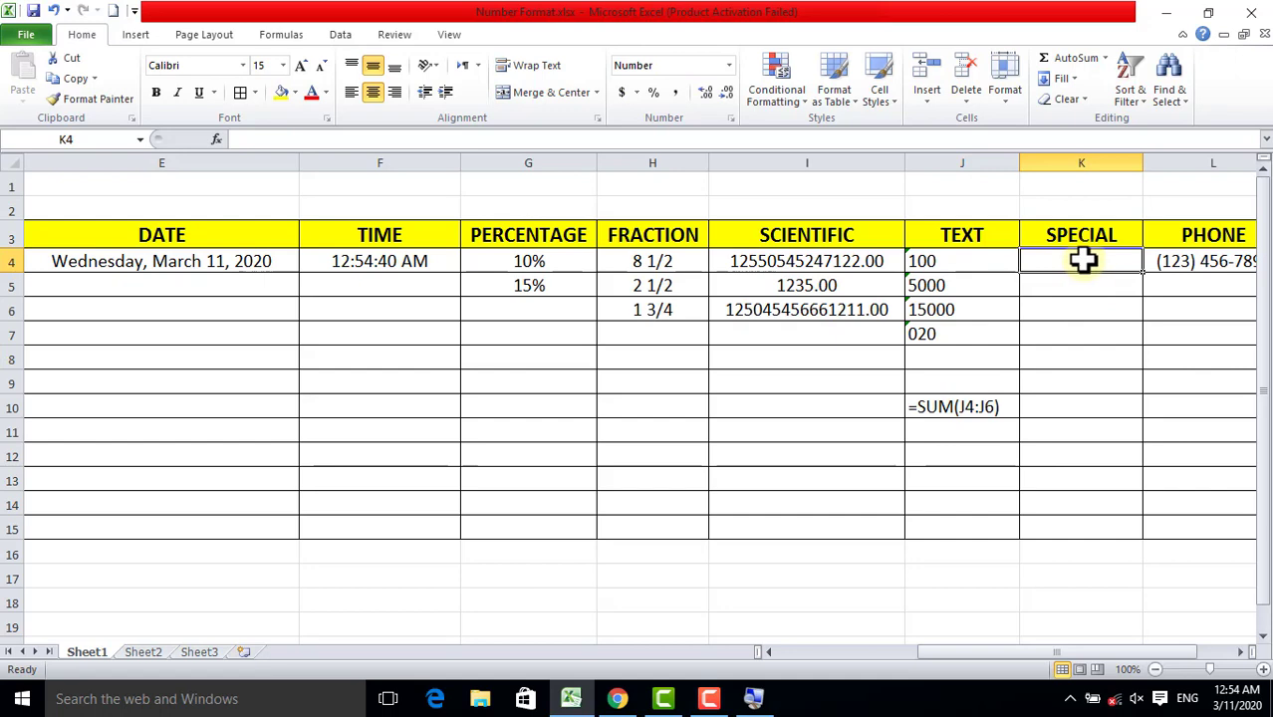
- Enter 1520400 in K4 and format it as Zip Code + 4 so it shows 00152-0400
{"action": "type", "text": "1520400"}
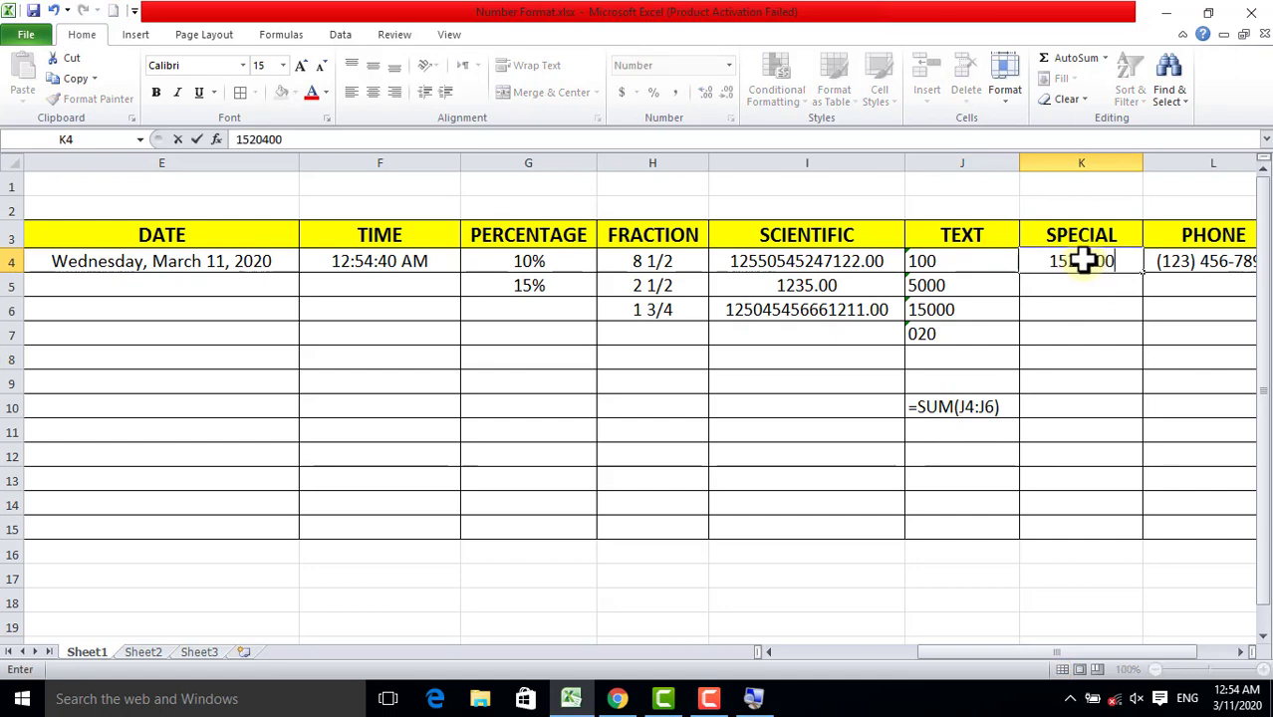
{"action": "left_click", "coordinate": [1081, 381]}
{"action": "left_click", "coordinate": [1073, 264]}
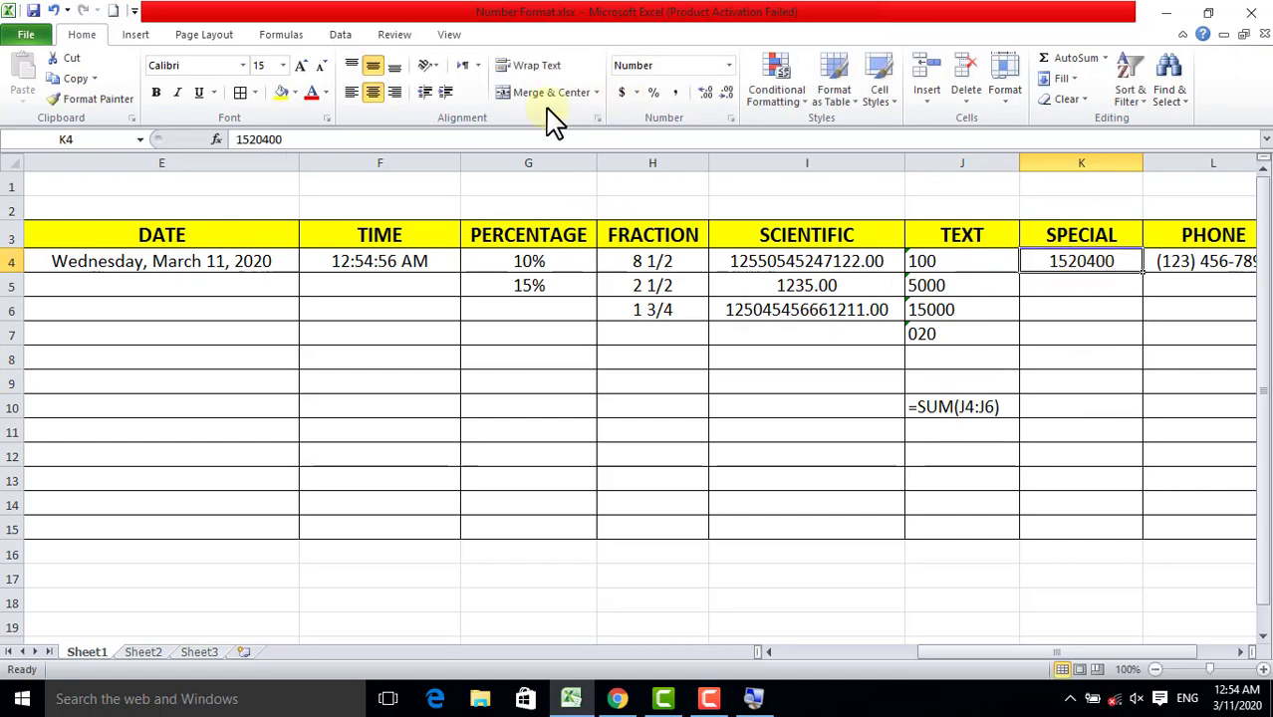
{"action": "left_click", "coordinate": [731, 117]}
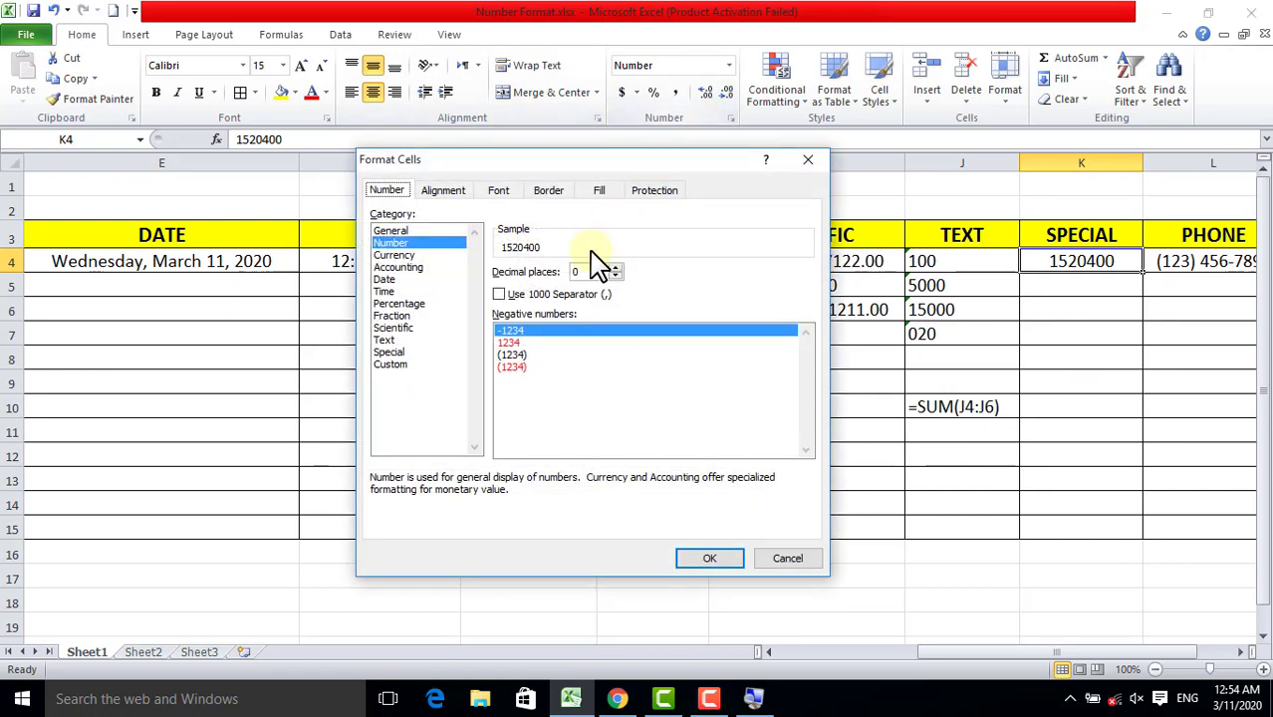
{"action": "left_click", "coordinate": [394, 352]}
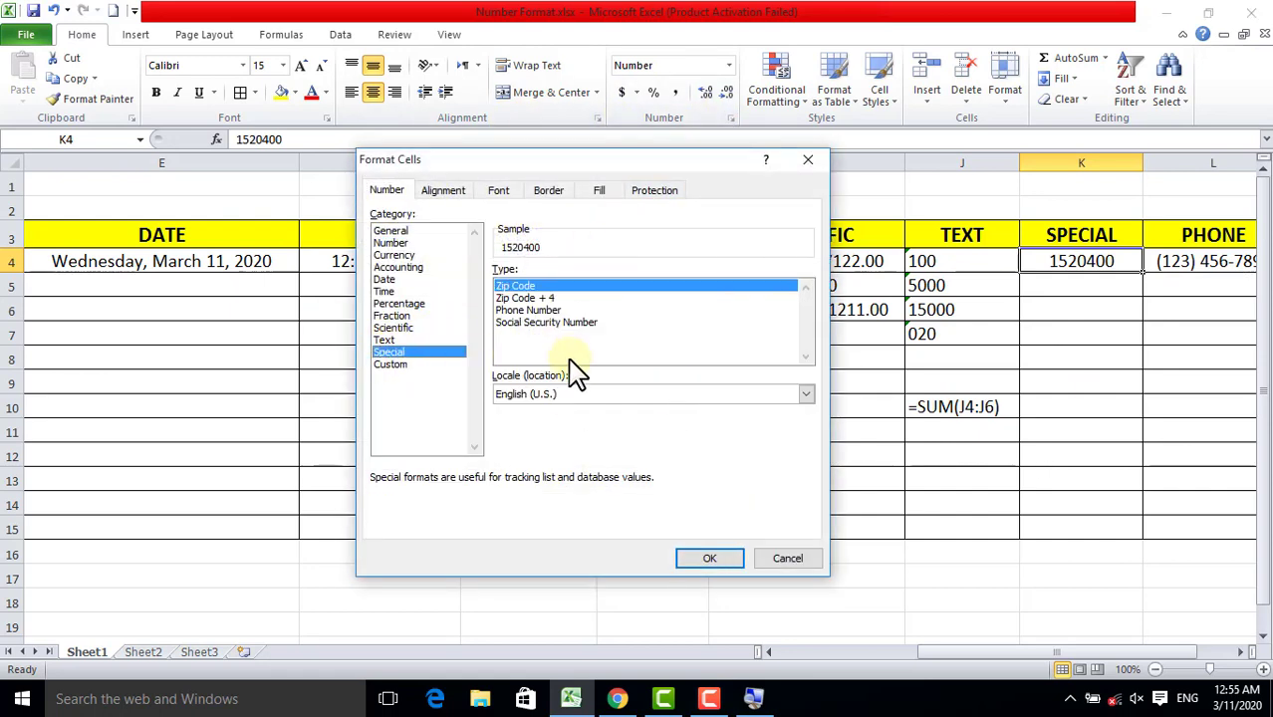
{"action": "left_click", "coordinate": [535, 298]}
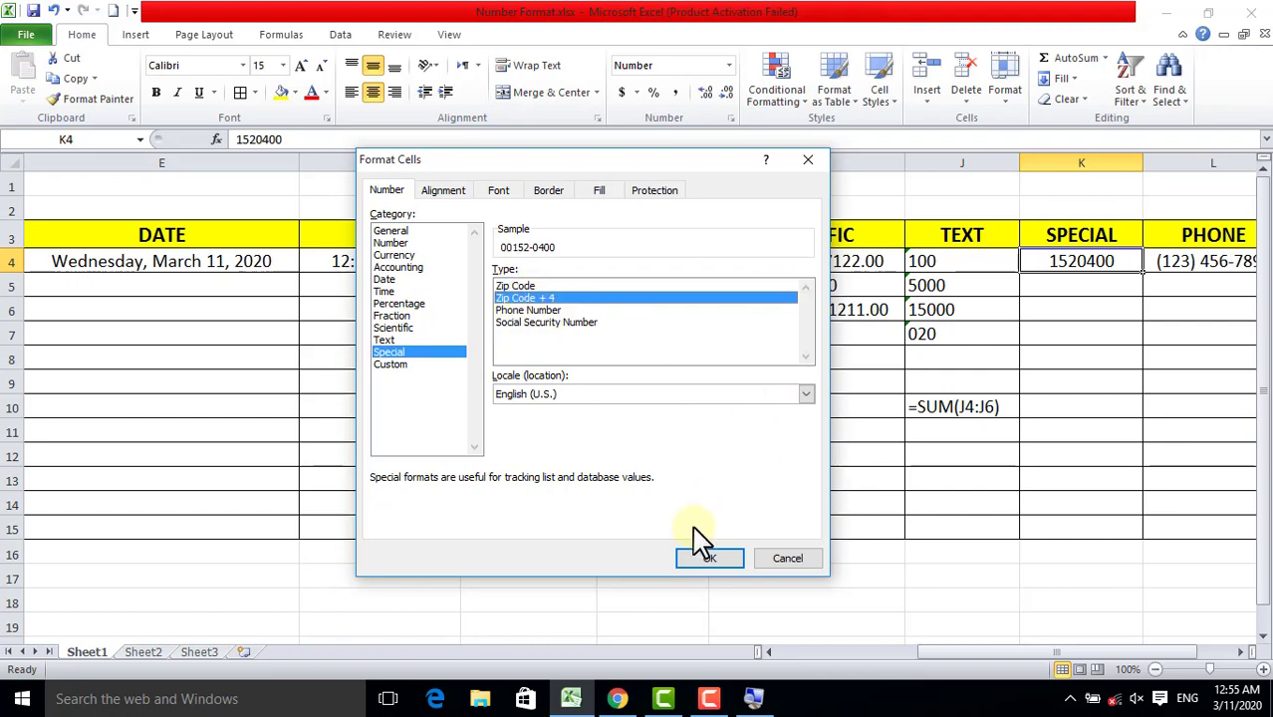
{"action": "left_click", "coordinate": [700, 560]}
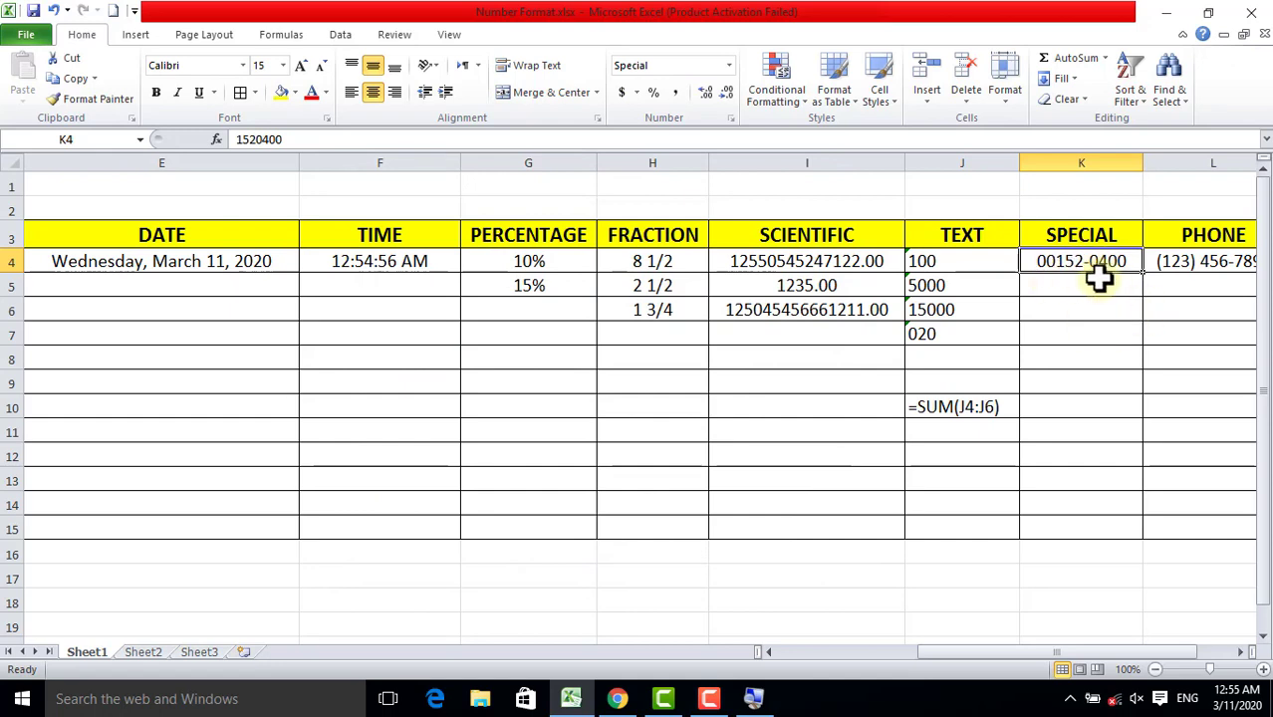
- Clear the earlier formatted phone entry from L4, leaving the plain number
{"action": "left_click_drag", "start_coordinate": [1110, 651], "coordinate": [1194, 652]}
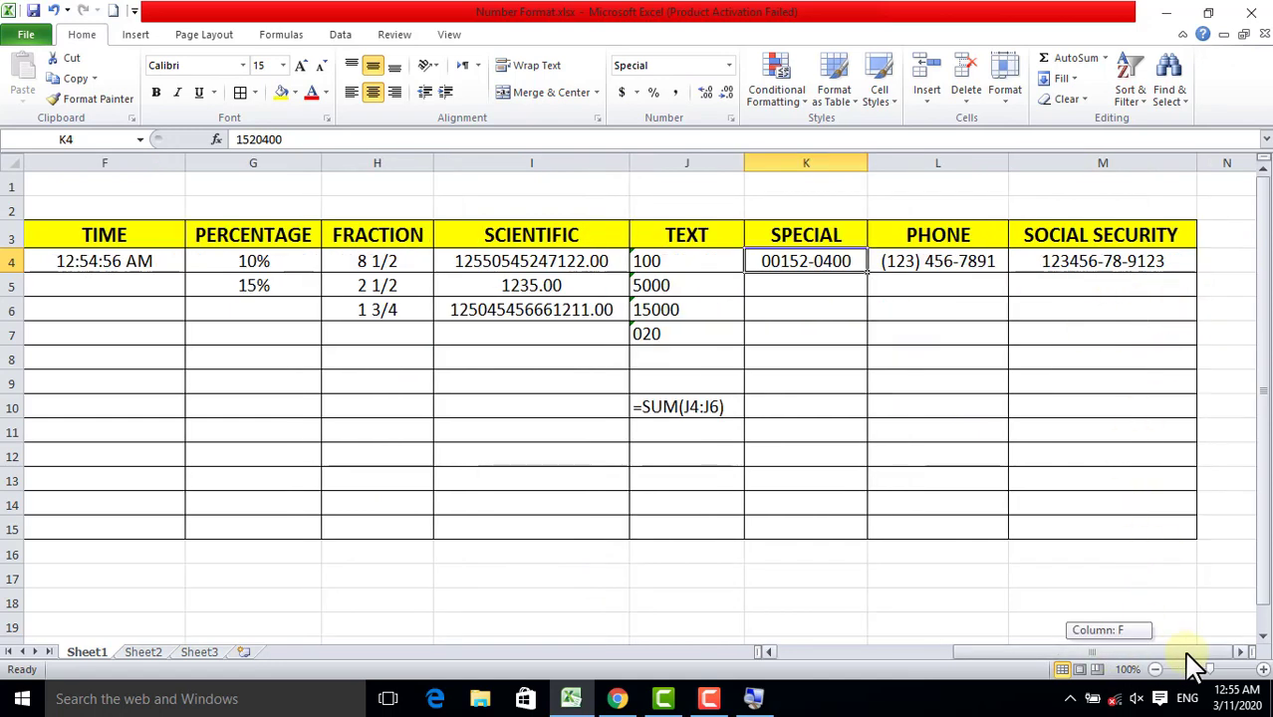
{"action": "left_click", "coordinate": [1146, 453]}
{"action": "left_click", "coordinate": [925, 265]}
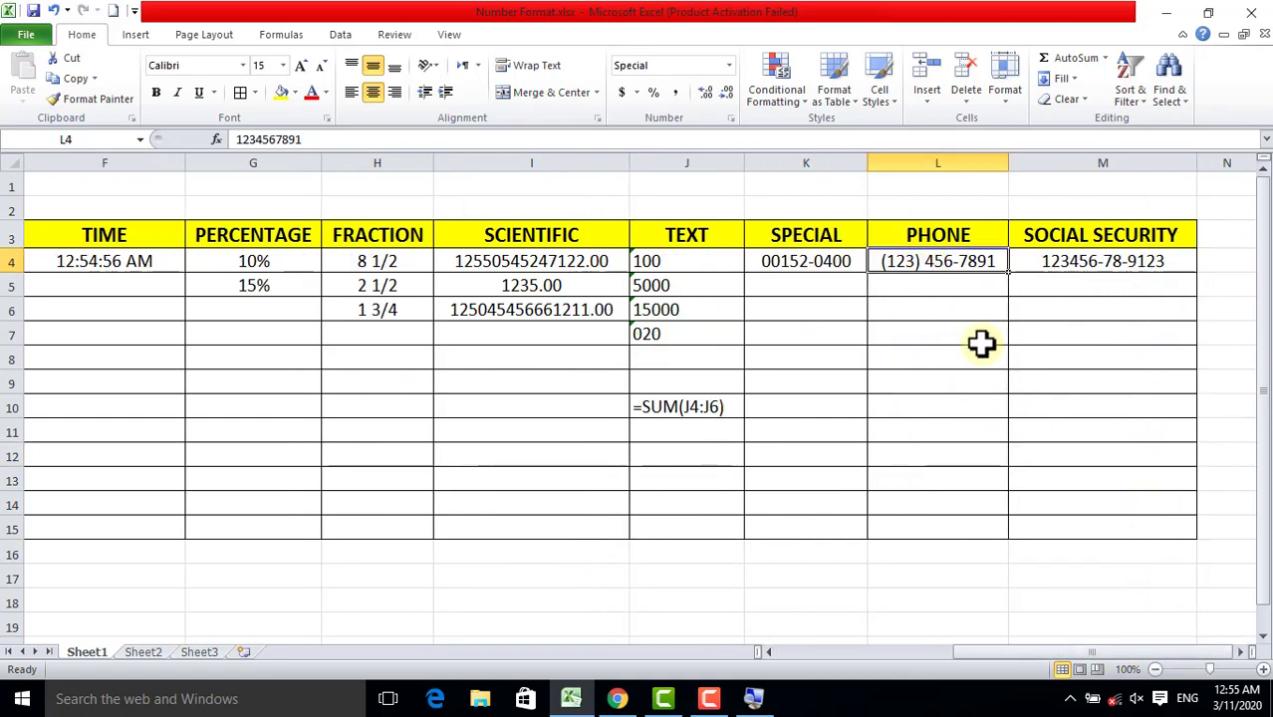
{"action": "key", "text": "Delete"}
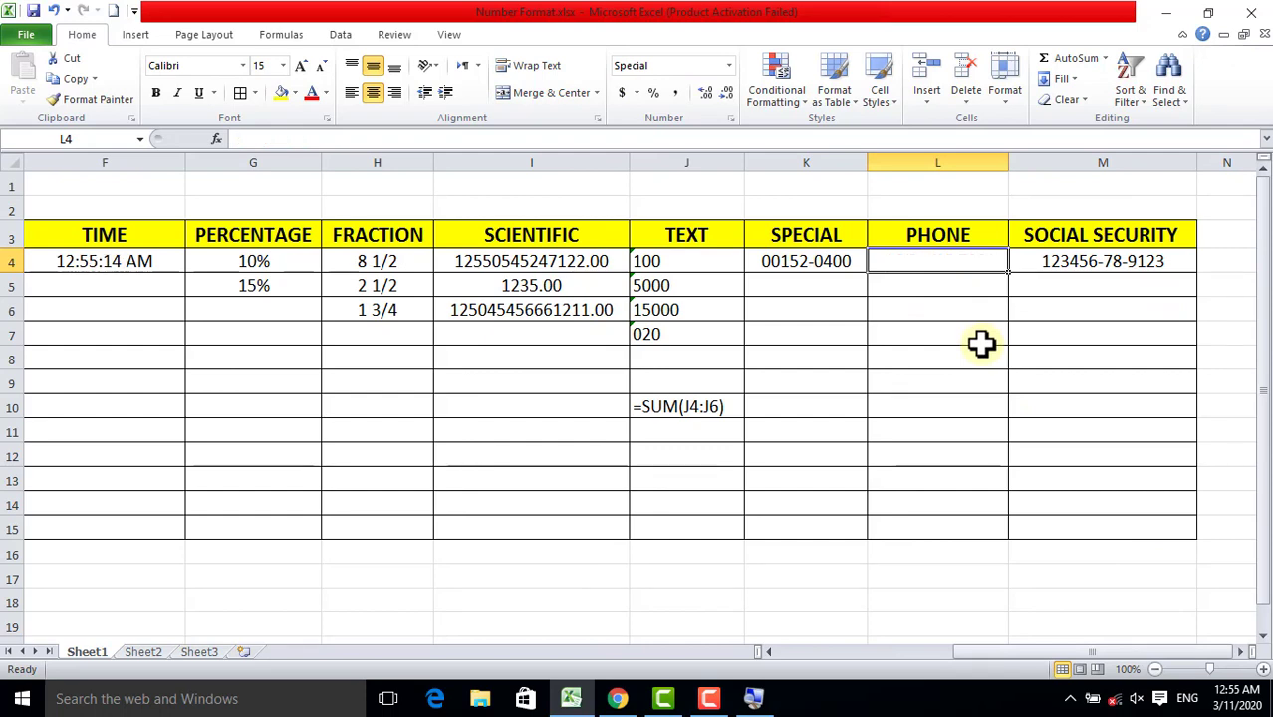
{"action": "left_click", "coordinate": [923, 261]}
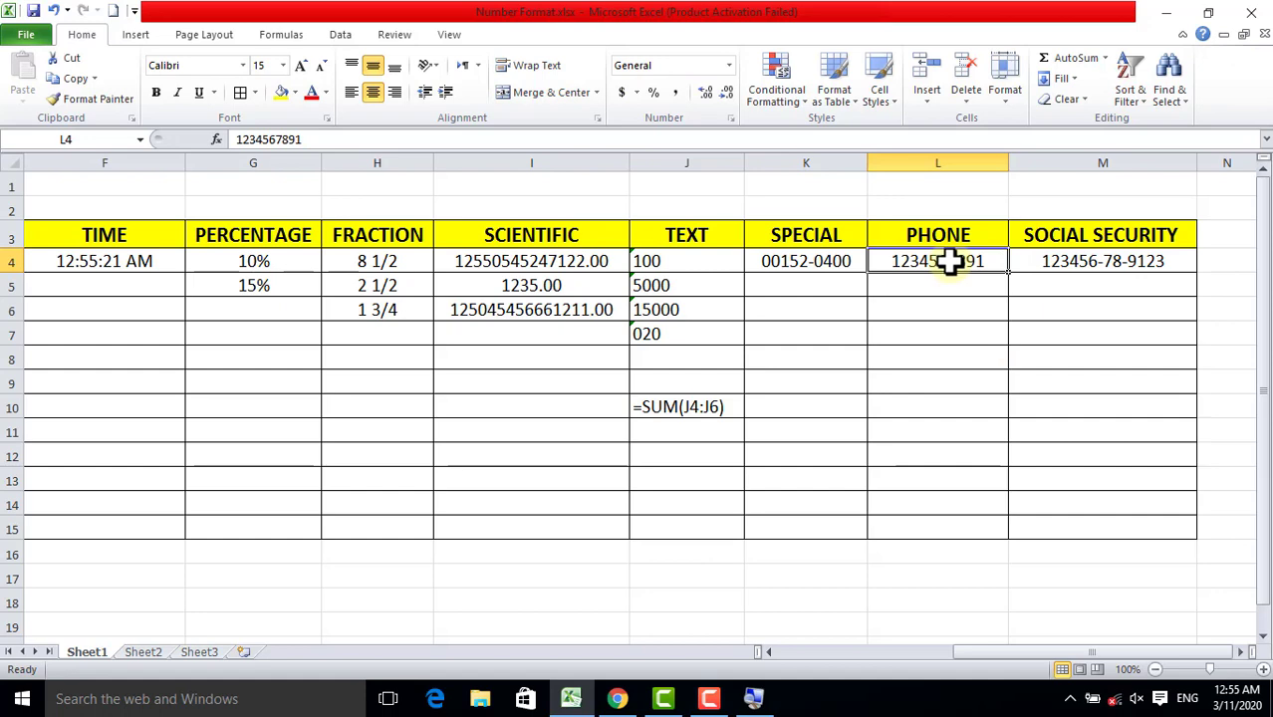
- Apply the Special Phone Number format to PHONE cells L4:L15
{"action": "left_click_drag", "start_coordinate": [949, 261], "coordinate": [943, 523]}
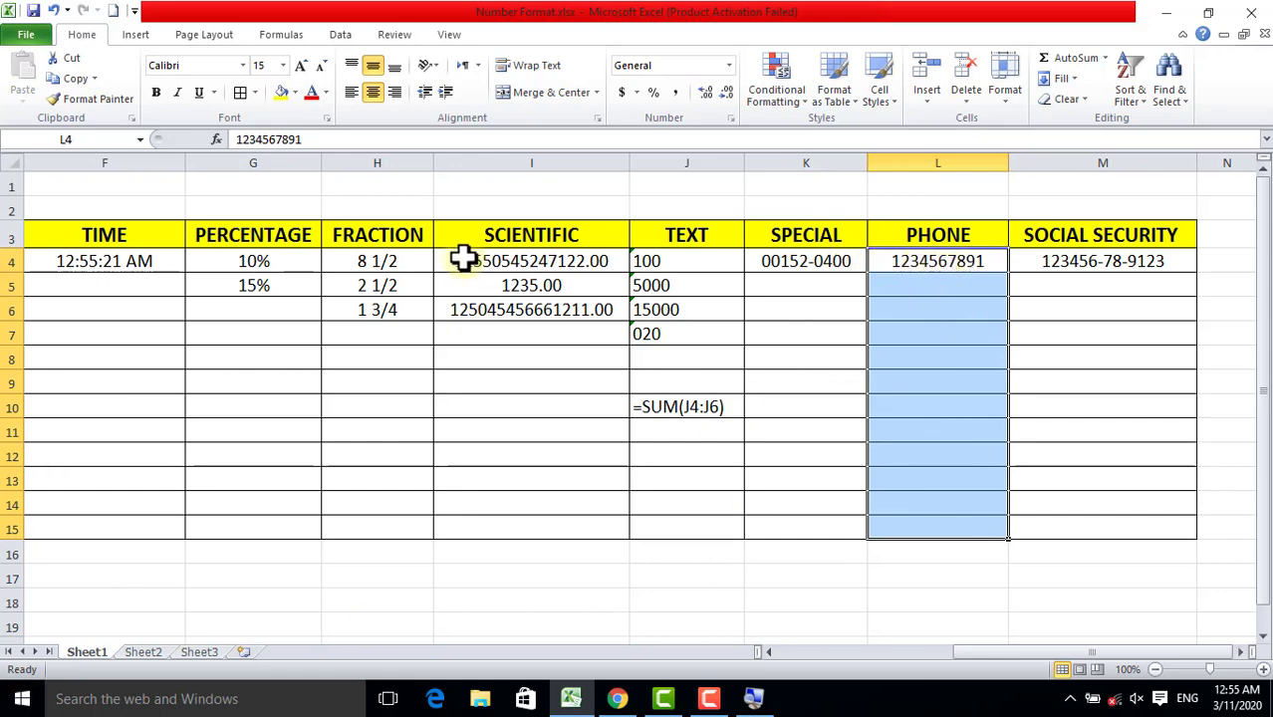
{"action": "left_click_drag", "start_coordinate": [912, 259], "coordinate": [918, 523]}
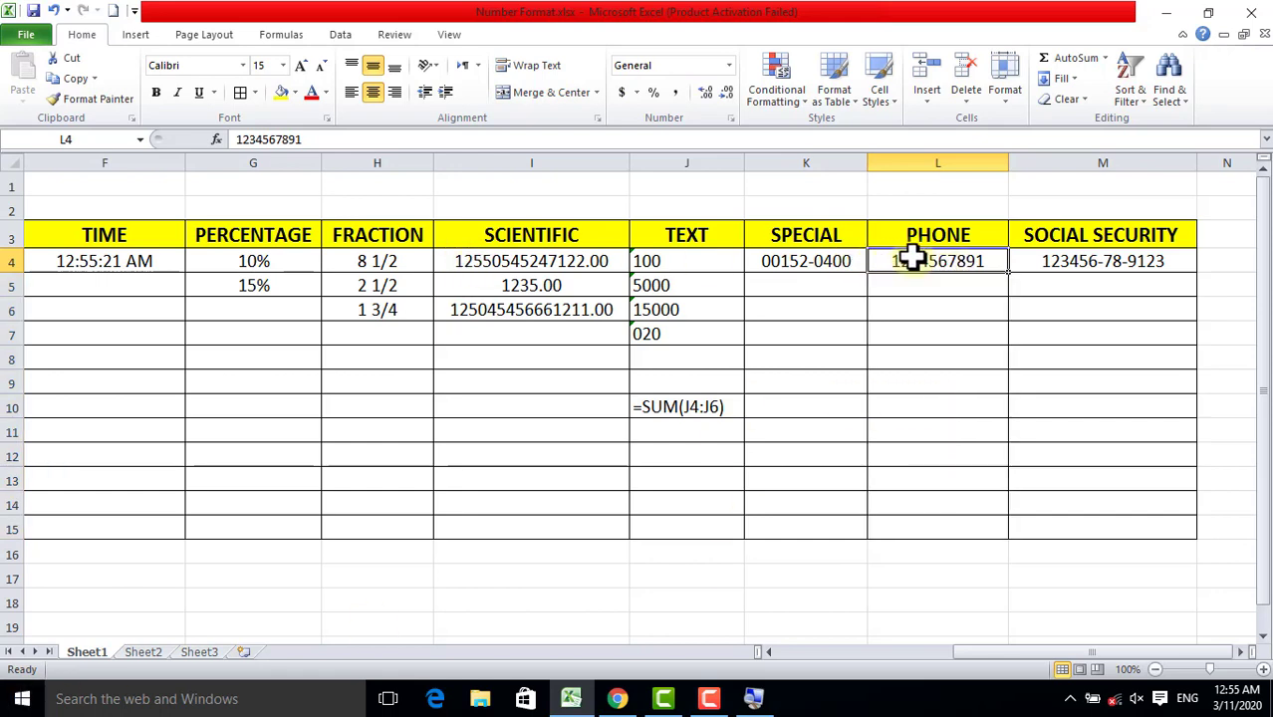
{"action": "left_click", "coordinate": [732, 118]}
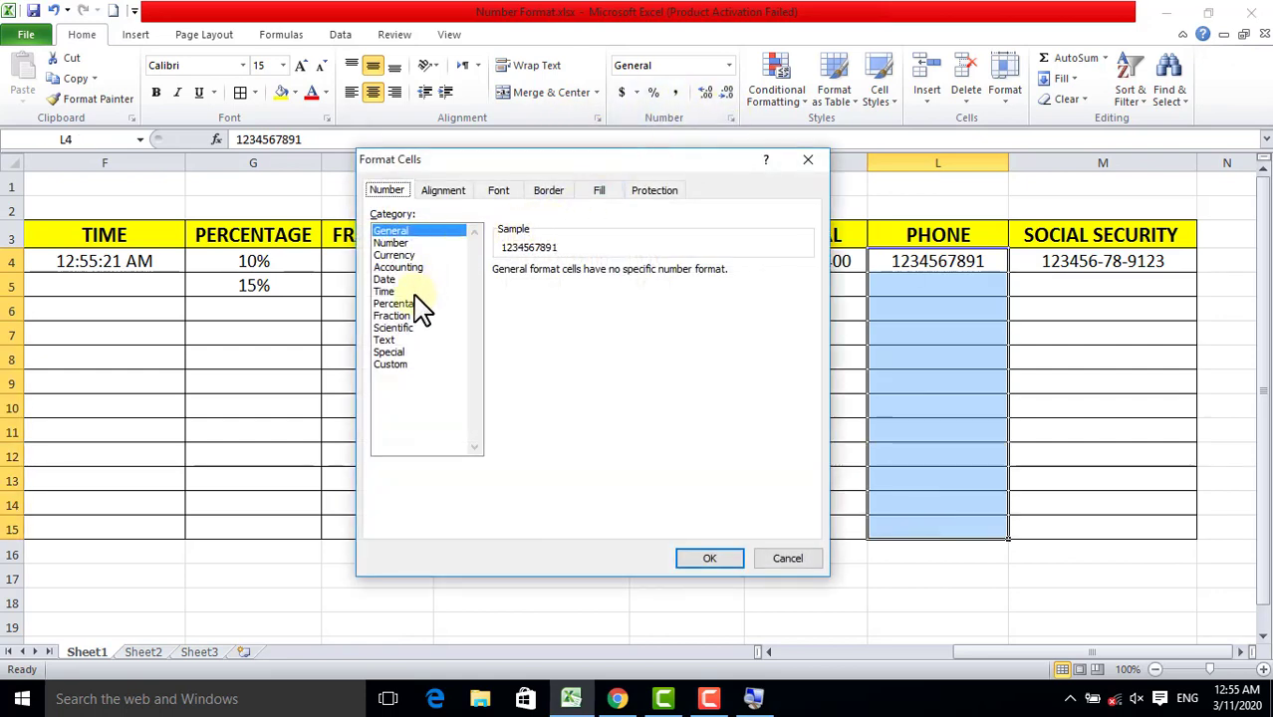
{"action": "left_click", "coordinate": [390, 352]}
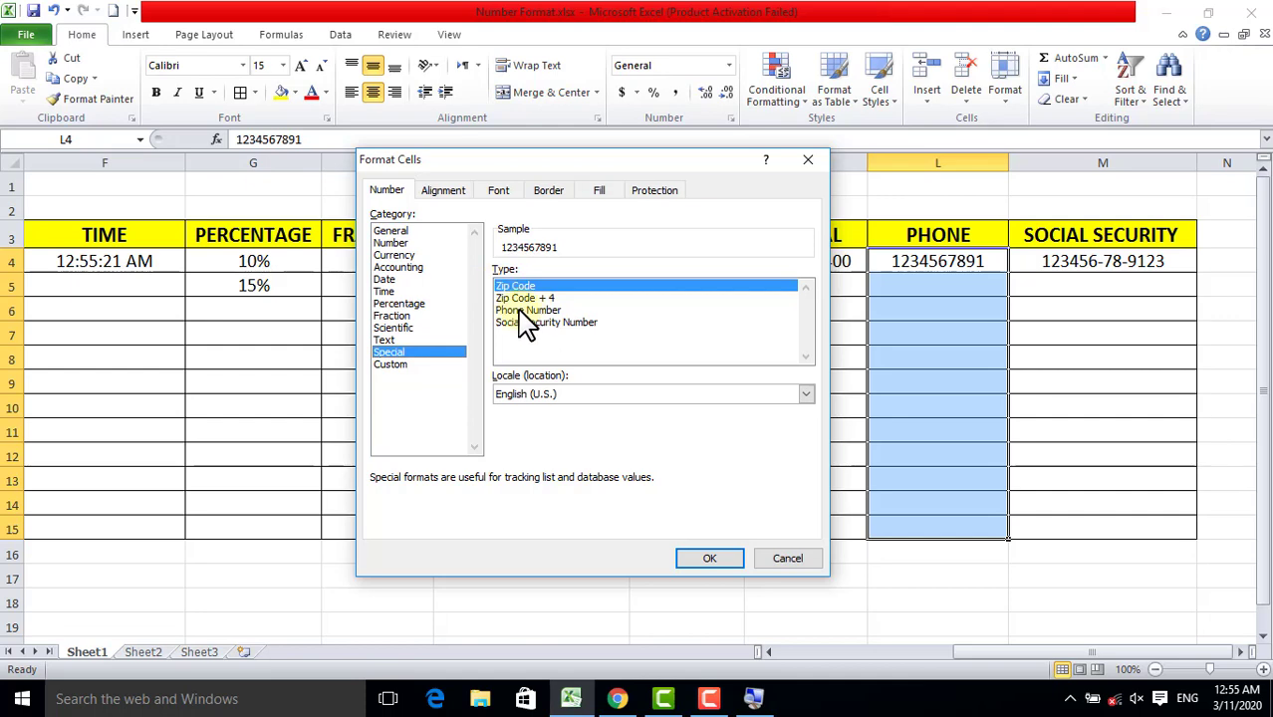
{"action": "left_click", "coordinate": [528, 309]}
{"action": "left_click", "coordinate": [709, 558]}
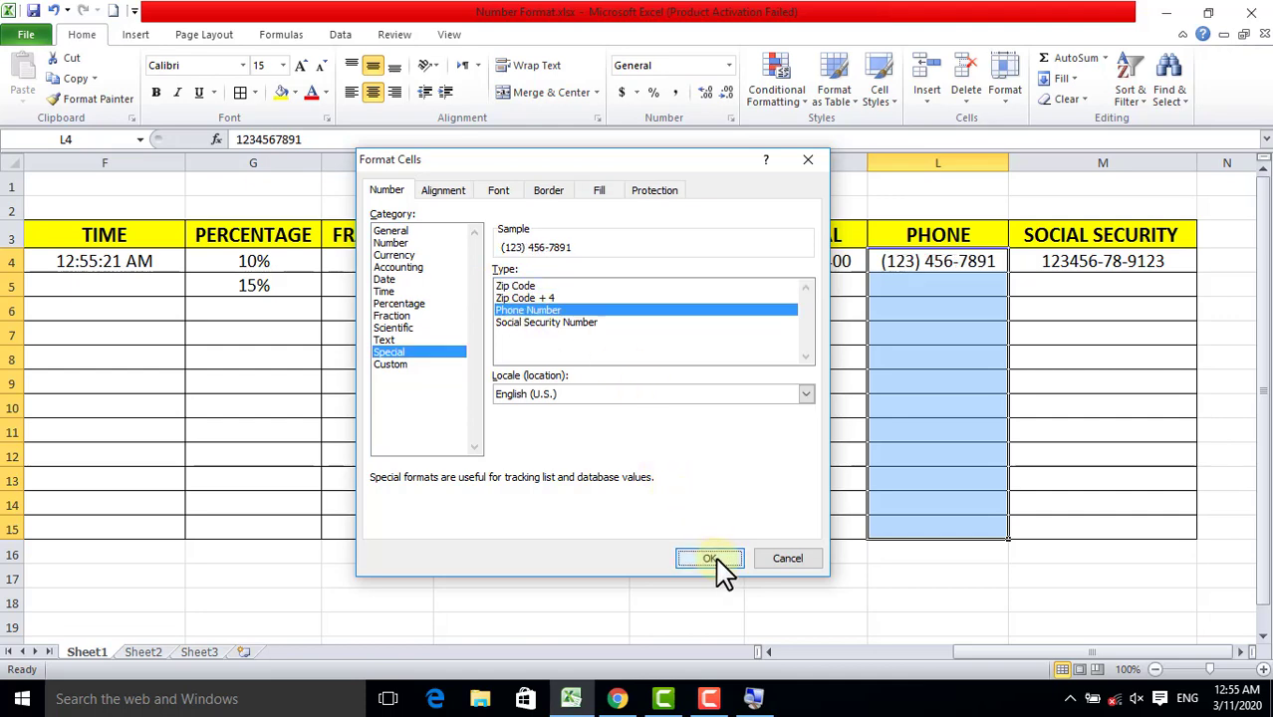
{"action": "left_click", "coordinate": [941, 283]}
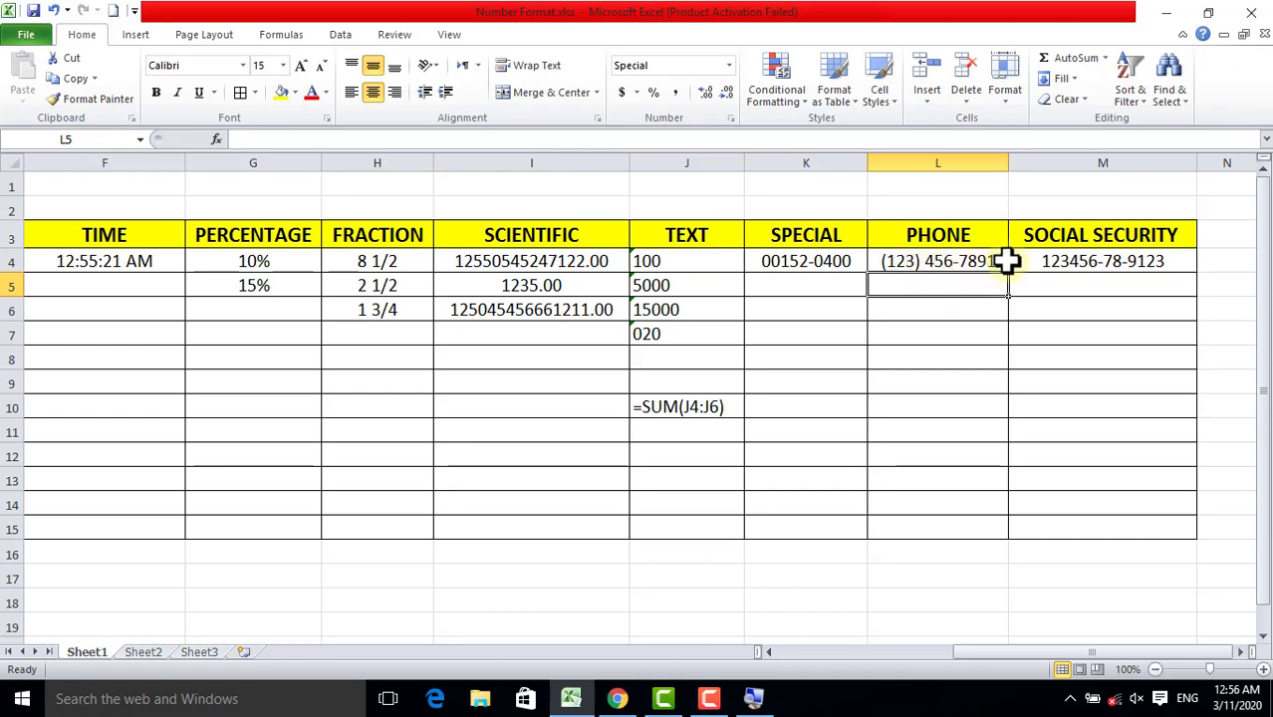
- Format M4's number as Social Security Number, shown zero-padded with dashes
{"action": "key", "text": "ctrl+z"}
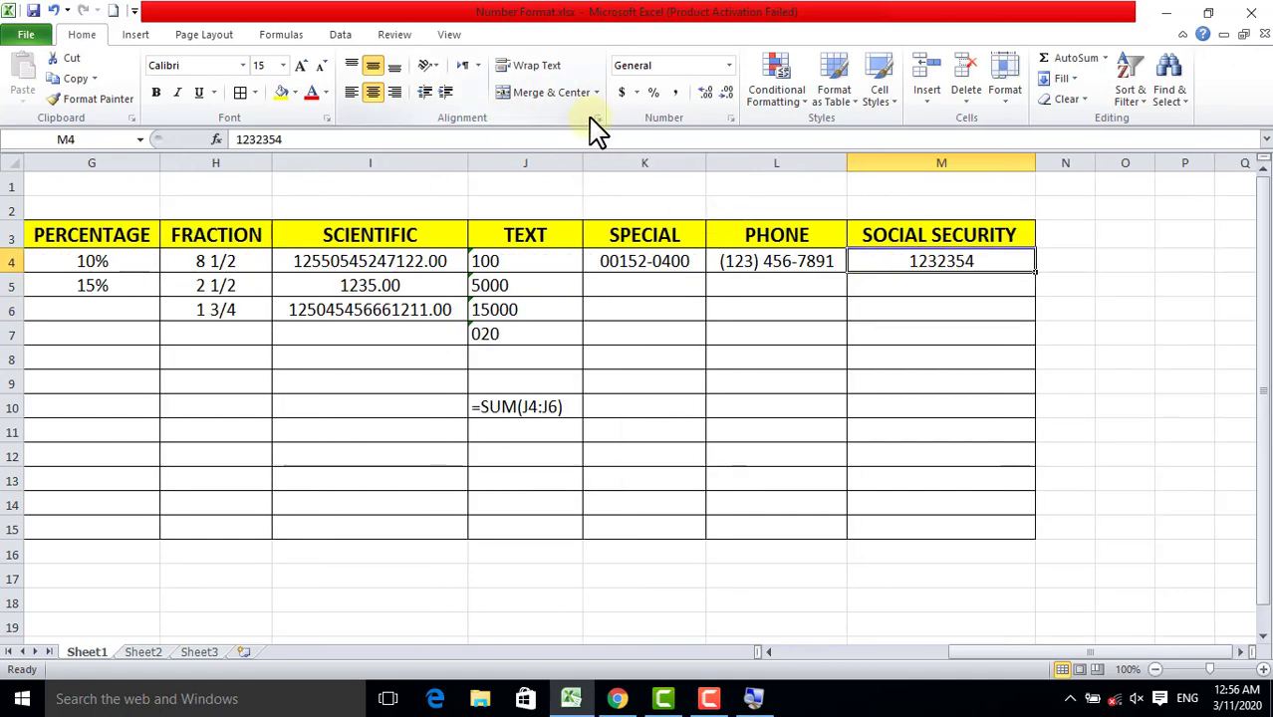
{"action": "left_click", "coordinate": [732, 117]}
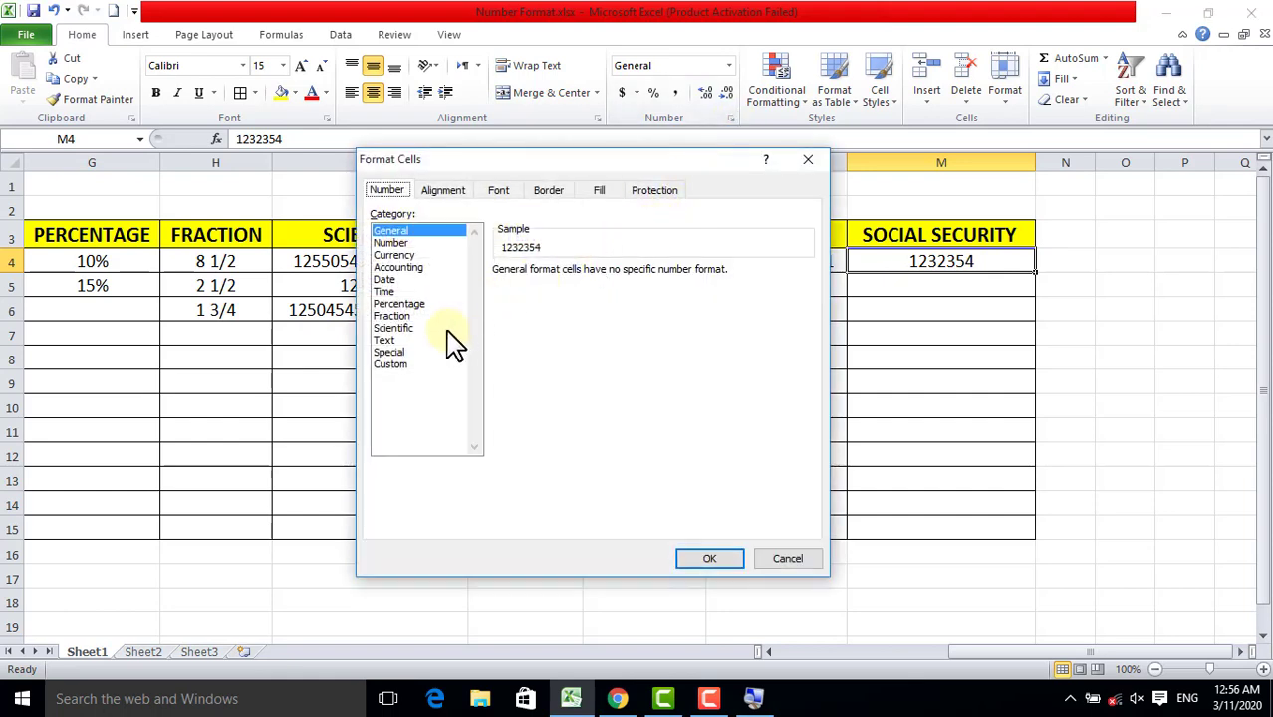
{"action": "left_click", "coordinate": [391, 353]}
{"action": "left_click", "coordinate": [554, 322]}
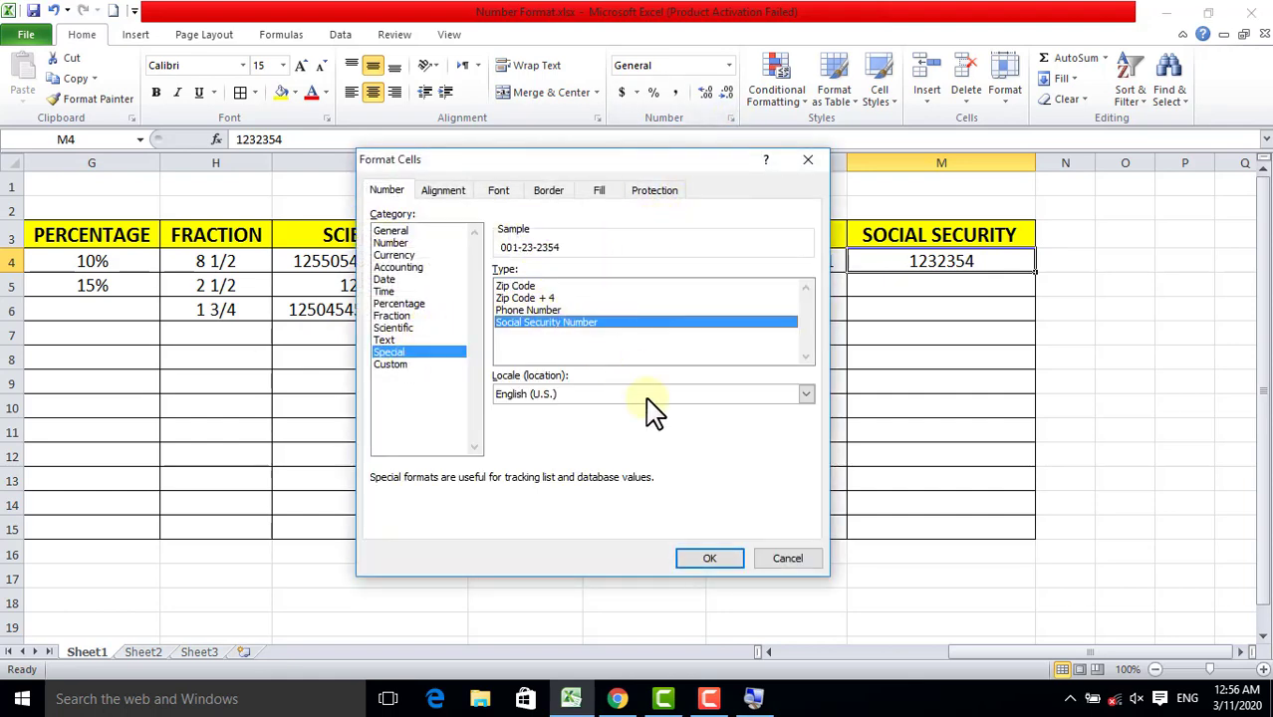
{"action": "left_click", "coordinate": [710, 558]}
{"action": "left_click", "coordinate": [877, 383]}
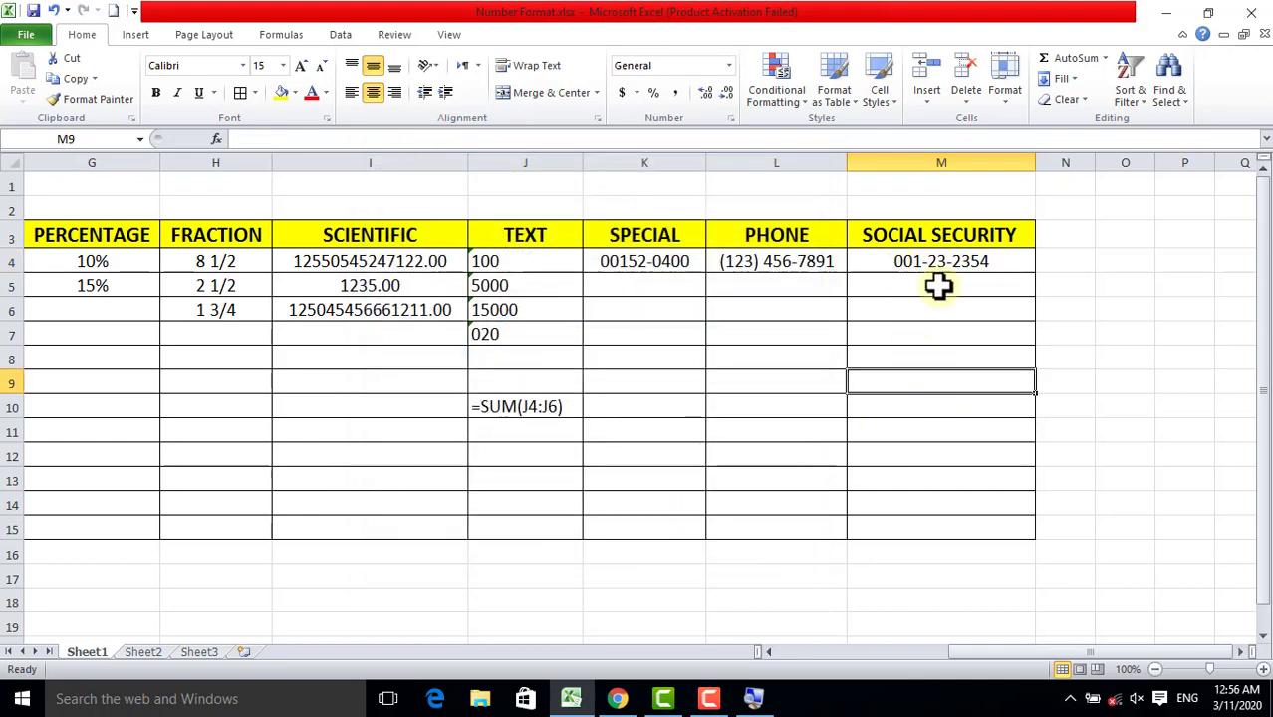